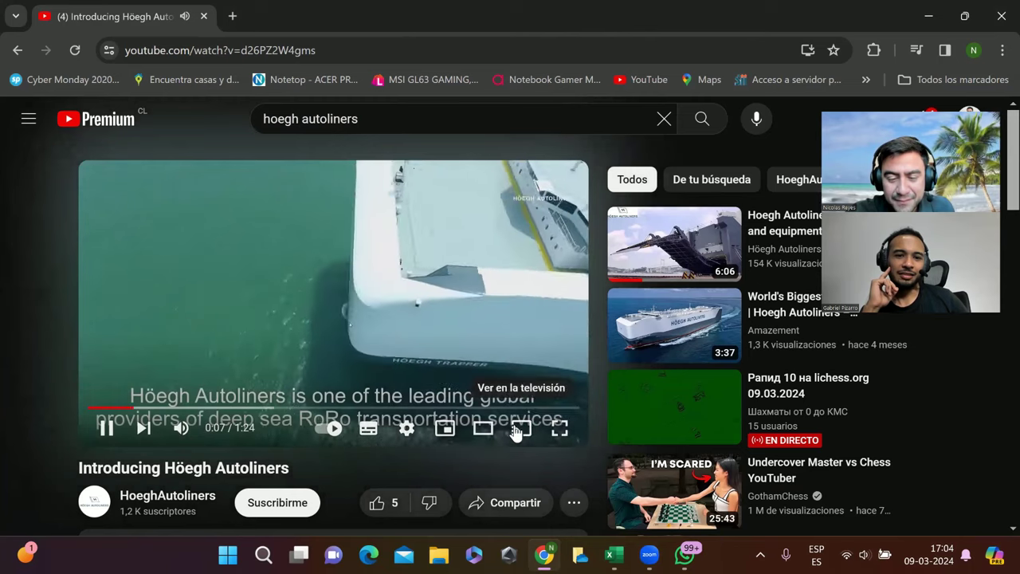
- Switch the Höegh Autoliners video to theater mode and lower the system volume while it plays
{"action": "left_click", "coordinate": [483, 428]}
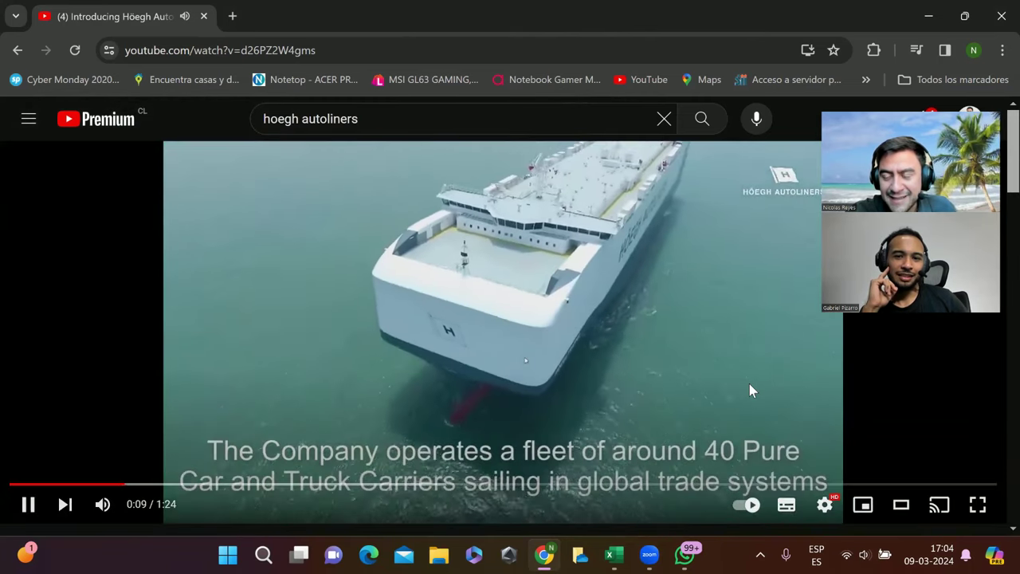
{"action": "scroll", "coordinate": [752, 430], "scroll_direction": "down", "scroll_amount": 1}
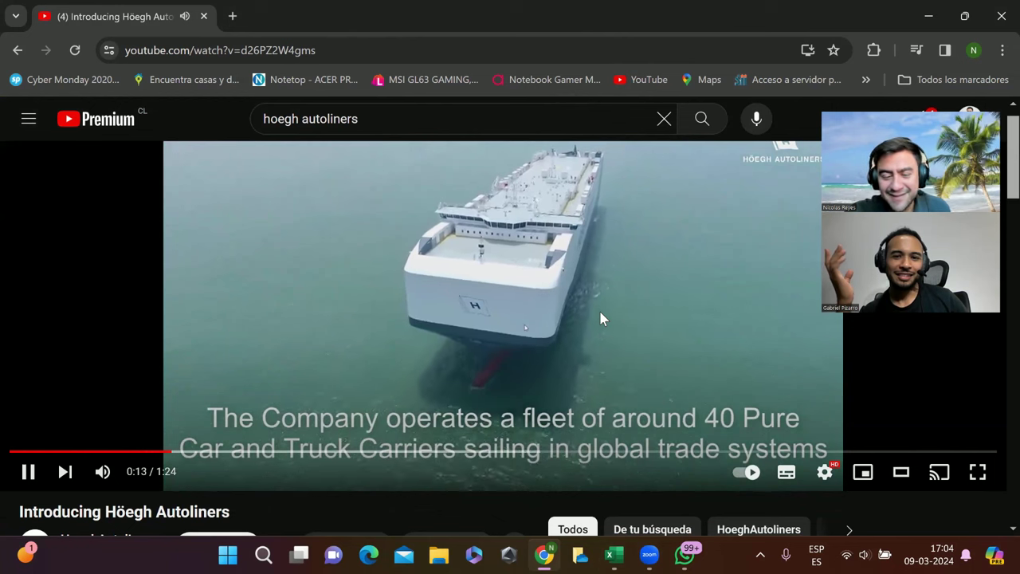
{"action": "key", "text": "XF86AudioLowerVolume"}
{"action": "key", "text": "XF86AudioLowerVolume"}
{"action": "key", "text": "XF86AudioLowerVolume"}
{"action": "key", "text": "XF86AudioLowerVolume"}
{"action": "key", "text": "XF86AudioLowerVolume"}
{"action": "key", "text": "XF86AudioLowerVolume"}
{"action": "key", "text": "XF86AudioLowerVolume"}
{"action": "key", "text": "XF86AudioLowerVolume"}
{"action": "key", "text": "XF86AudioLowerVolume"}
{"action": "key", "text": "XF86AudioLowerVolume"}
{"action": "key", "text": "XF86AudioLowerVolume"}
{"action": "key", "text": "XF86AudioLowerVolume"}
{"action": "key", "text": "XF86AudioLowerVolume"}
{"action": "key", "text": "XF86AudioLowerVolume"}
{"action": "key", "text": "XF86AudioLowerVolume"}
{"action": "key", "text": "XF86AudioLowerVolume"}
{"action": "key", "text": "XF86AudioLowerVolume"}
{"action": "key", "text": "XF86AudioLowerVolume"}
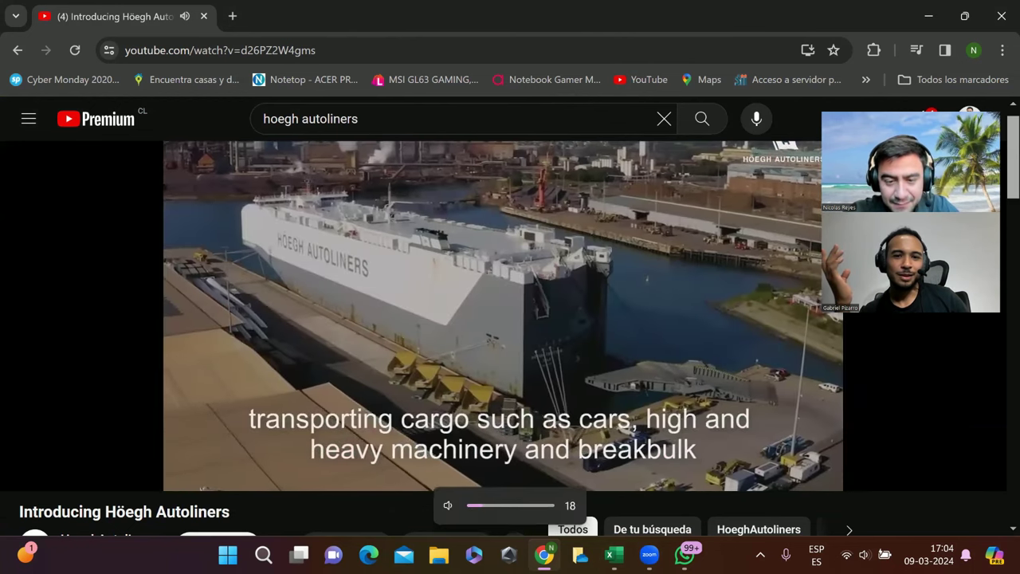
{"action": "key", "text": "XF86AudioLowerVolume"}
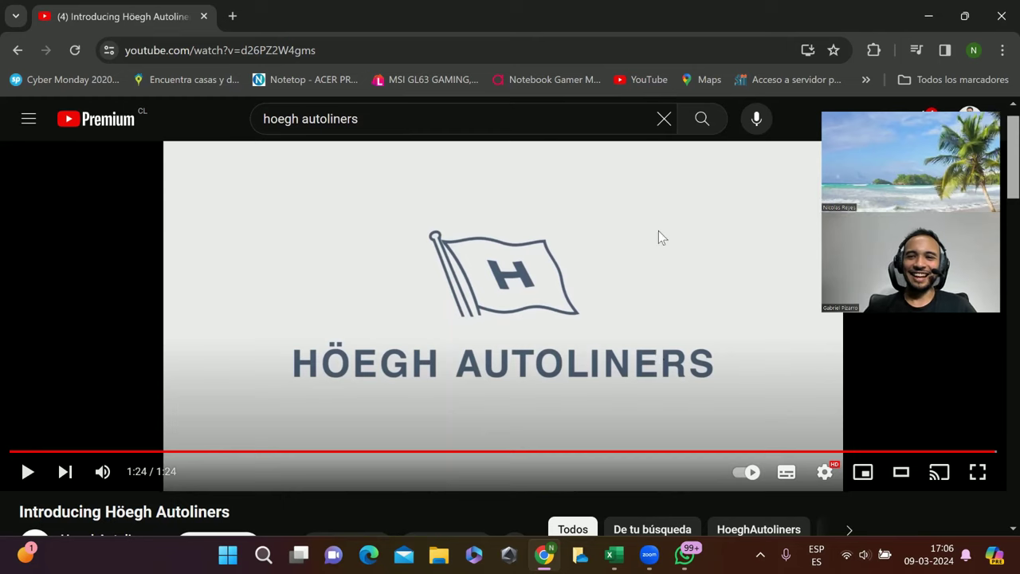
- Switch to the Excel workbook and review the 2020–2023 ship count, CBM and CBM per ship on the HAUTO sheet
{"action": "key", "text": "alt+Tab"}
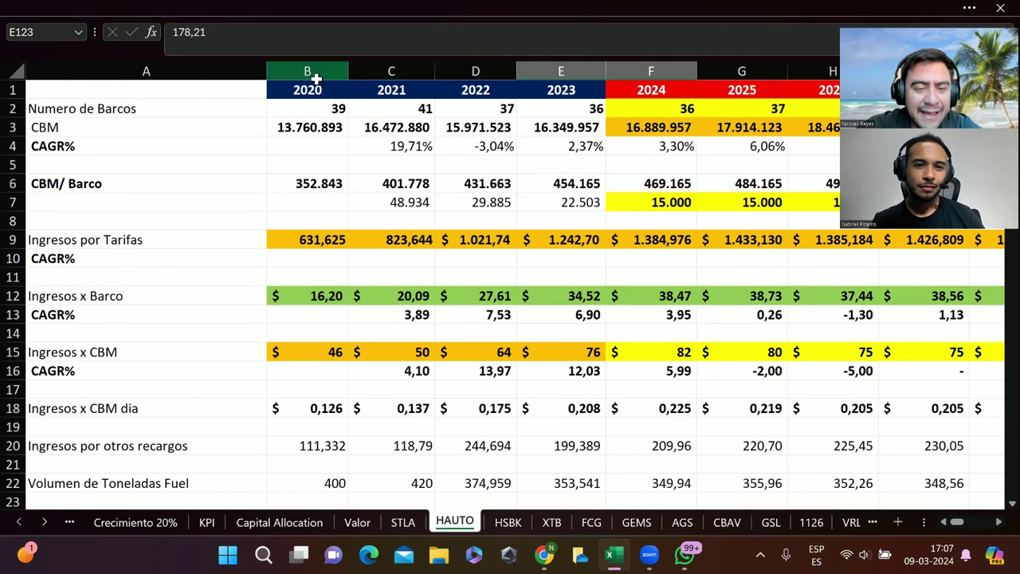
{"action": "left_click_drag", "start_coordinate": [316, 77], "coordinate": [543, 184]}
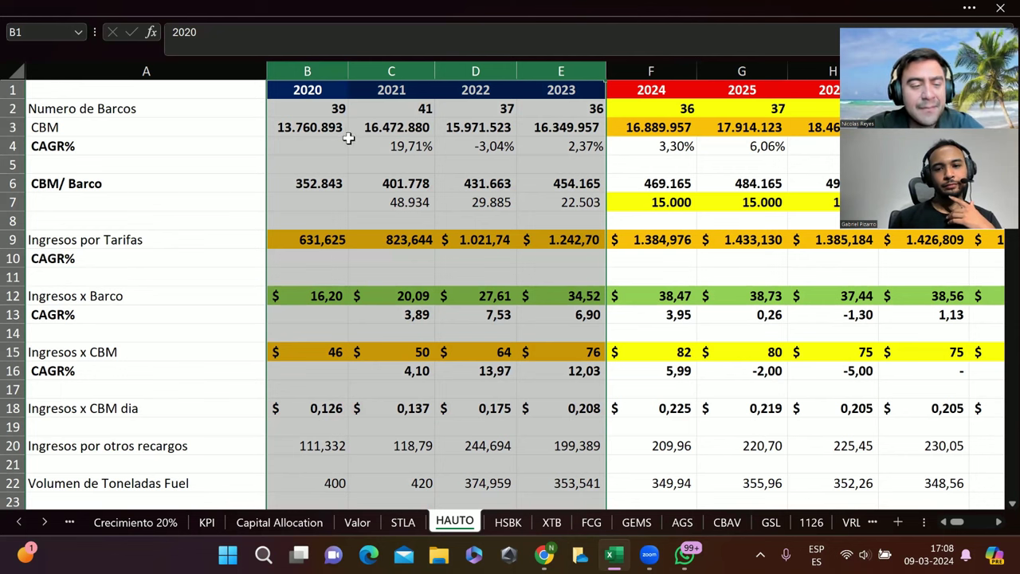
{"action": "left_click_drag", "start_coordinate": [322, 107], "coordinate": [564, 109]}
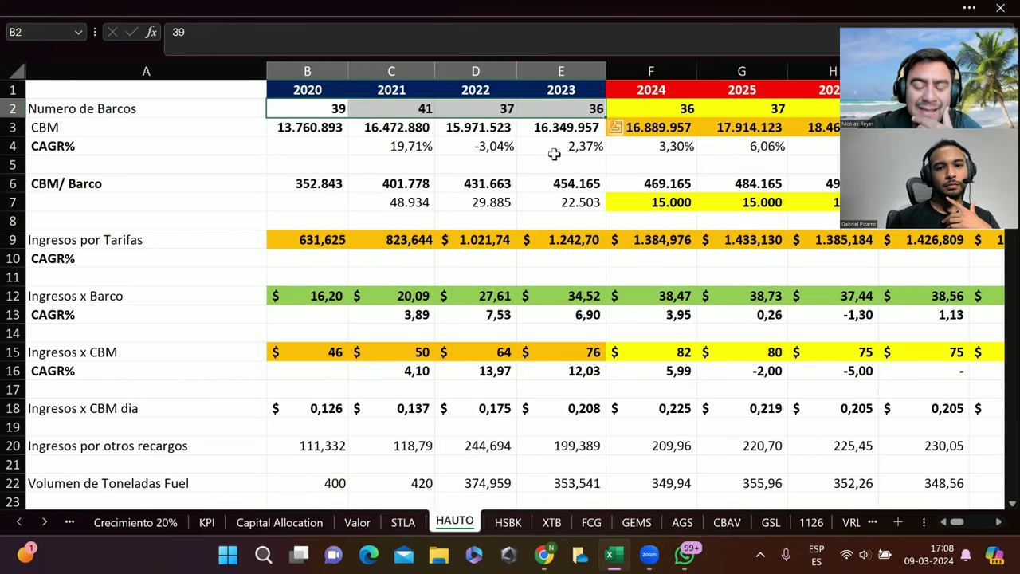
{"action": "left_click_drag", "start_coordinate": [323, 135], "coordinate": [555, 132]}
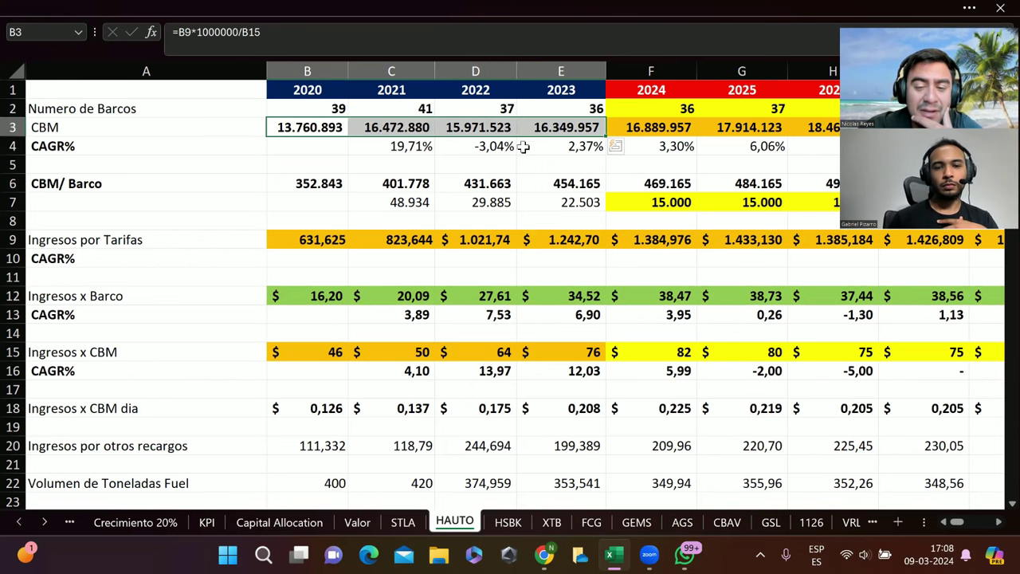
{"action": "left_click_drag", "start_coordinate": [330, 185], "coordinate": [600, 183]}
{"action": "left_click_drag", "start_coordinate": [413, 202], "coordinate": [545, 203]}
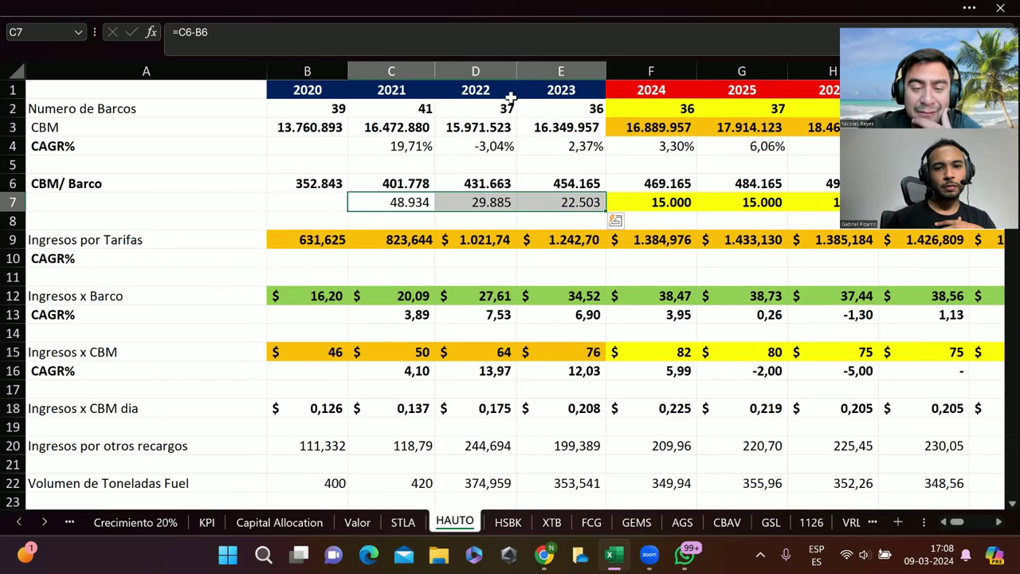
{"action": "left_click", "coordinate": [478, 203]}
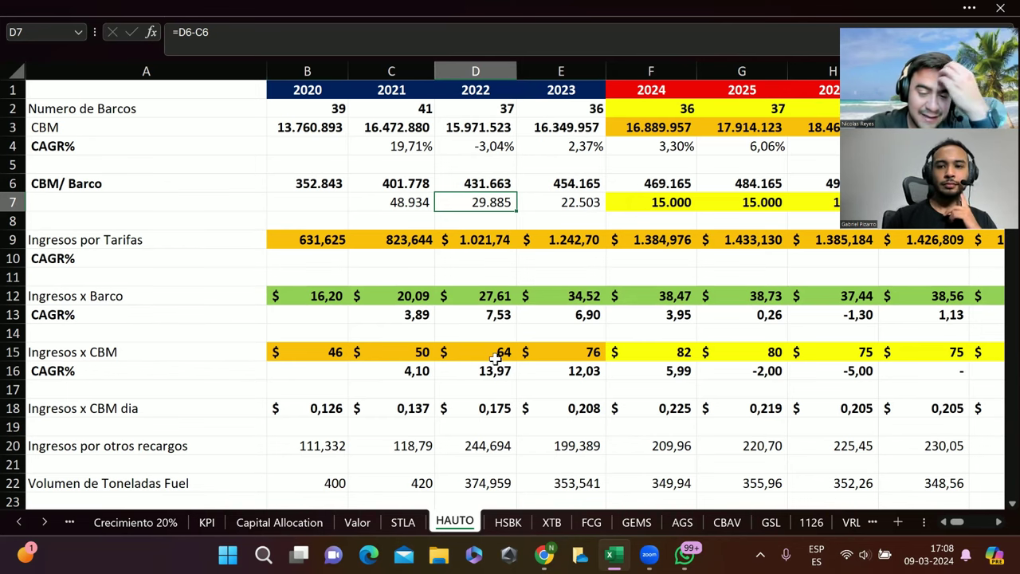
- Inspect the 2020 formula for revenue per fuel ton in the Ingresos x Vol. Ton. Fuel row
{"action": "scroll", "coordinate": [496, 361], "scroll_direction": "down", "scroll_amount": 8}
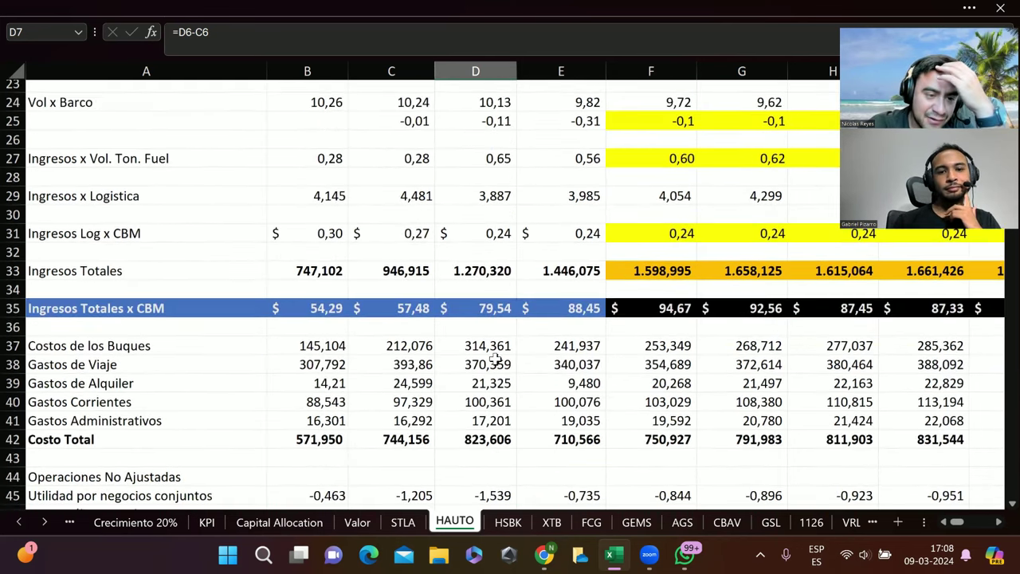
{"action": "scroll", "coordinate": [496, 360], "scroll_direction": "up", "scroll_amount": 1}
{"action": "left_click_drag", "start_coordinate": [338, 183], "coordinate": [448, 180]}
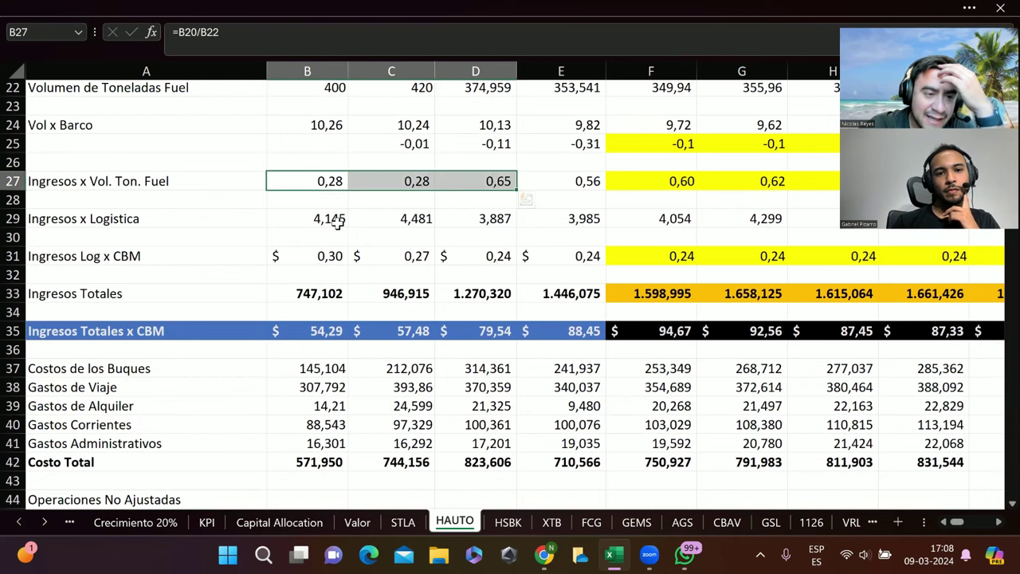
{"action": "scroll", "coordinate": [363, 236], "scroll_direction": "up", "scroll_amount": 1}
{"action": "double_click", "coordinate": [320, 204]}
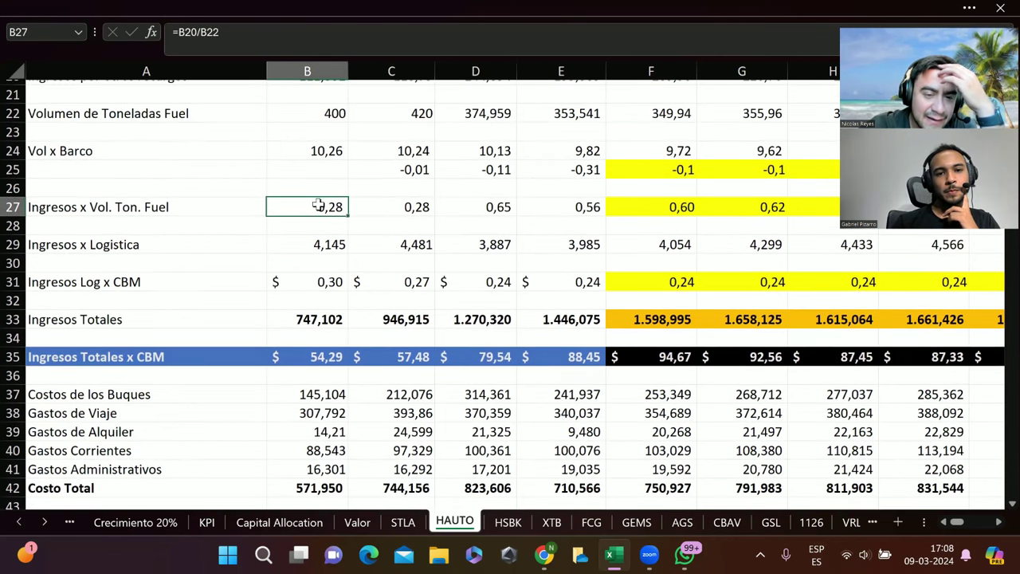
{"action": "scroll", "coordinate": [395, 173], "scroll_direction": "up", "scroll_amount": 3}
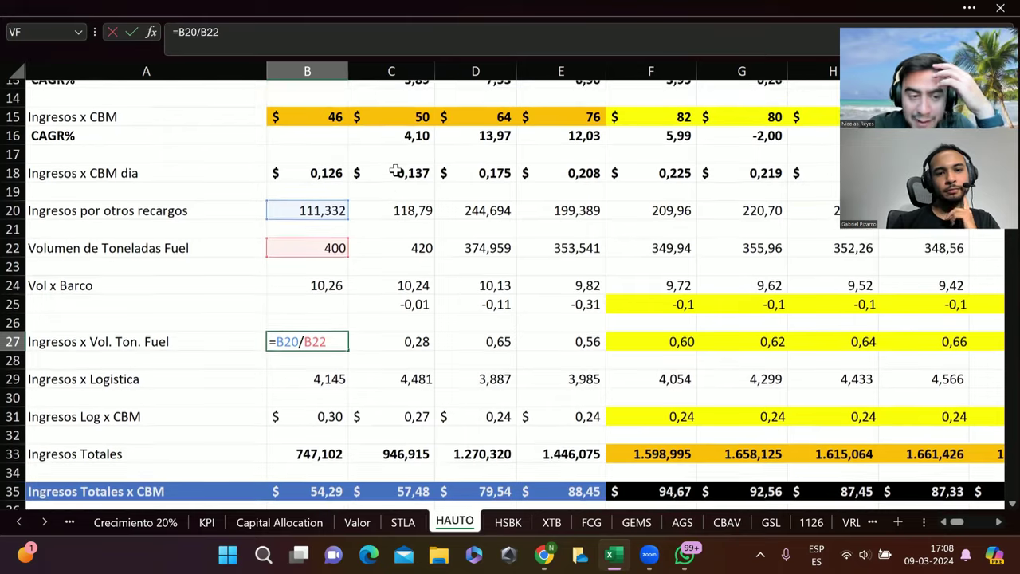
{"action": "key", "text": "Return"}
- Review the 2020–2023 fuel tonnage and compare the 2020 and 2023 volume per ship in the Vol x Barco row
{"action": "left_click_drag", "start_coordinate": [325, 250], "coordinate": [560, 254]}
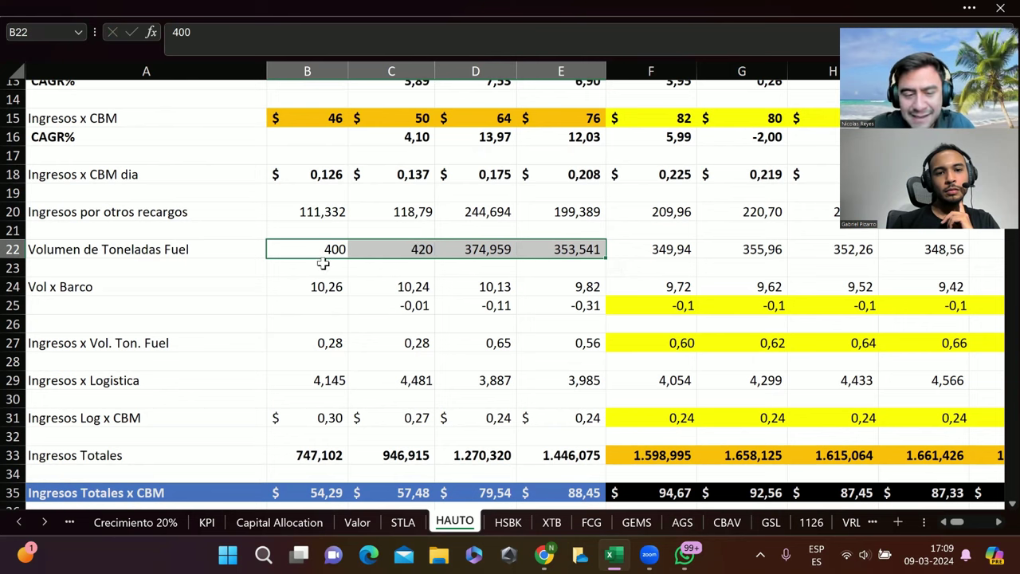
{"action": "left_click_drag", "start_coordinate": [326, 292], "coordinate": [345, 287]}
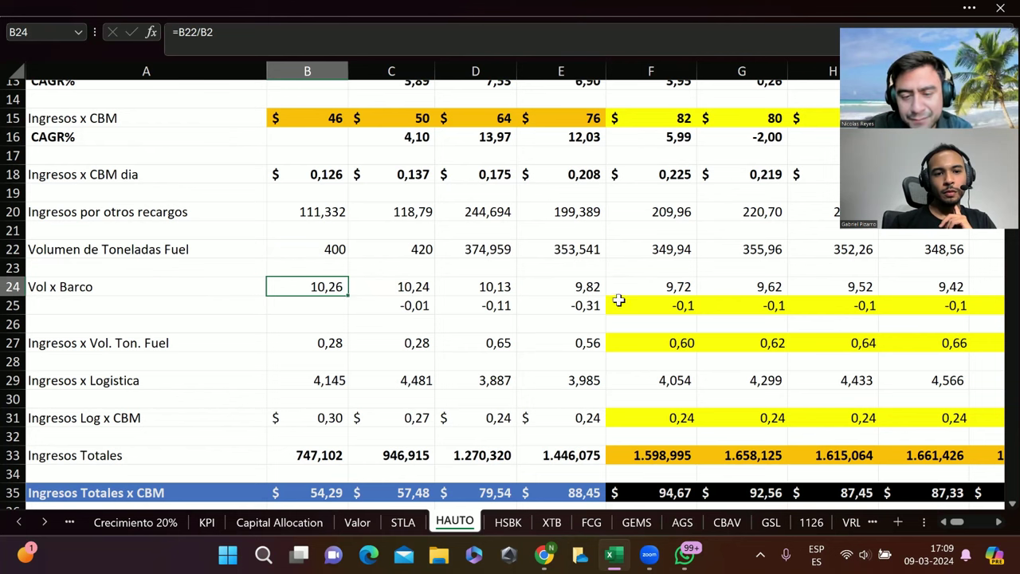
{"action": "left_click", "coordinate": [585, 287]}
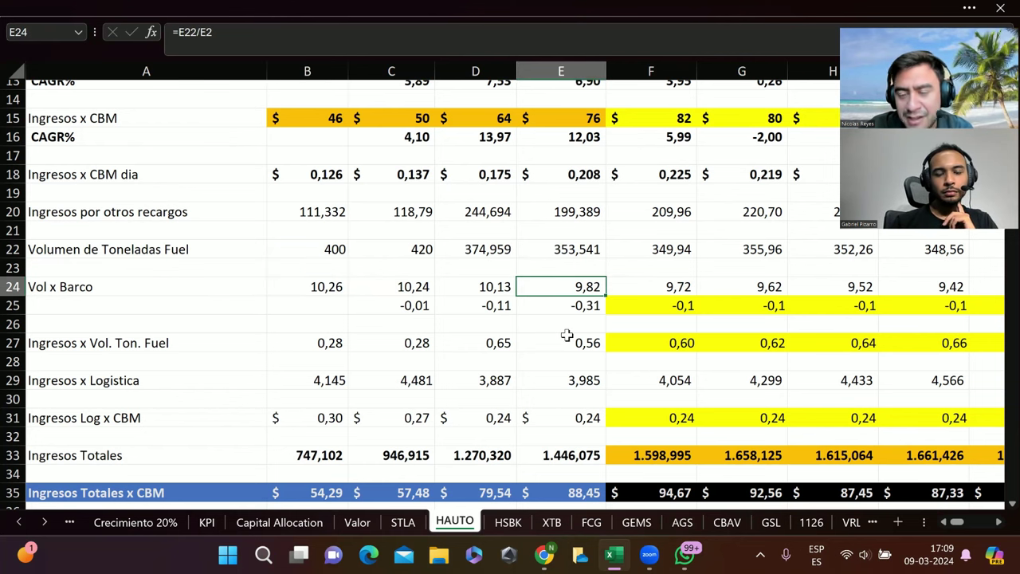
- Highlight the 2020–2023 figures for Ingresos x Barco and Ingresos x CBM to review them
{"action": "scroll", "coordinate": [562, 315], "scroll_direction": "up", "scroll_amount": 4}
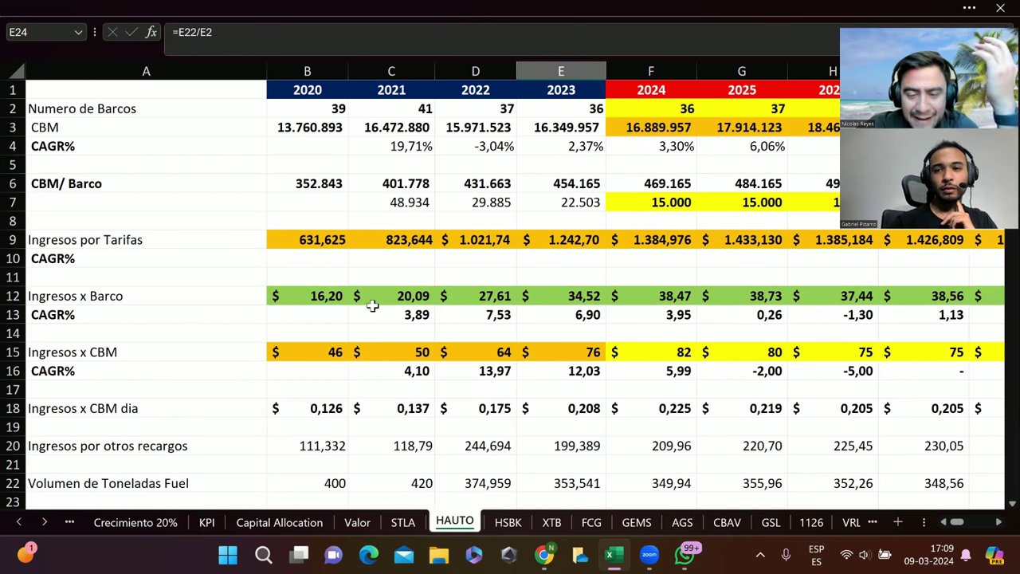
{"action": "left_click_drag", "start_coordinate": [336, 298], "coordinate": [586, 301]}
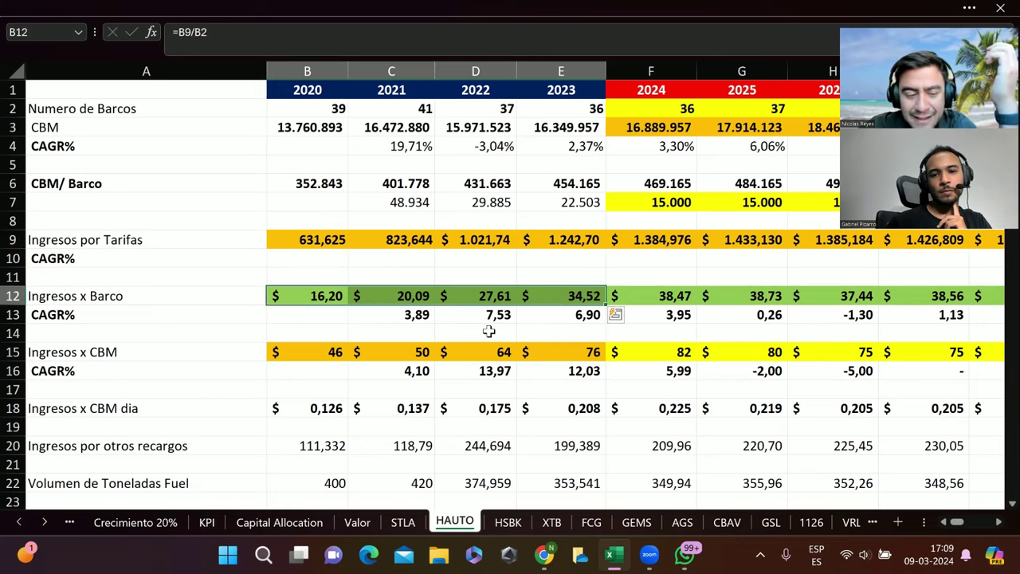
{"action": "scroll", "coordinate": [489, 327], "scroll_direction": "down", "scroll_amount": 1}
{"action": "left_click_drag", "start_coordinate": [331, 316], "coordinate": [546, 312]}
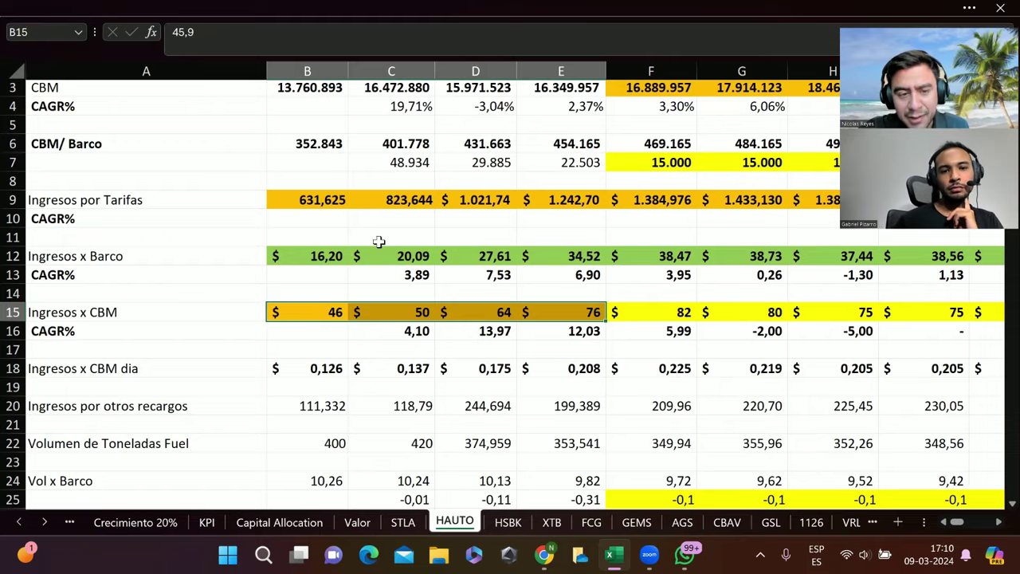
{"action": "scroll", "coordinate": [379, 239], "scroll_direction": "up", "scroll_amount": 1}
{"action": "scroll", "coordinate": [379, 242], "scroll_direction": "down", "scroll_amount": 1}
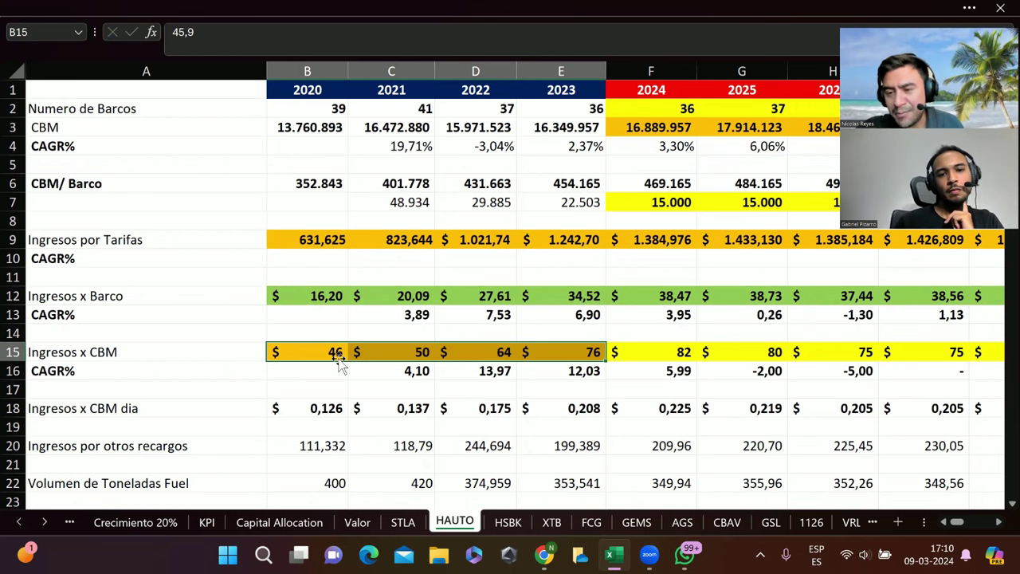
- Compare the individual yearly Ingresos x CBM values from 2020 to 2023
{"action": "left_click", "coordinate": [567, 355]}
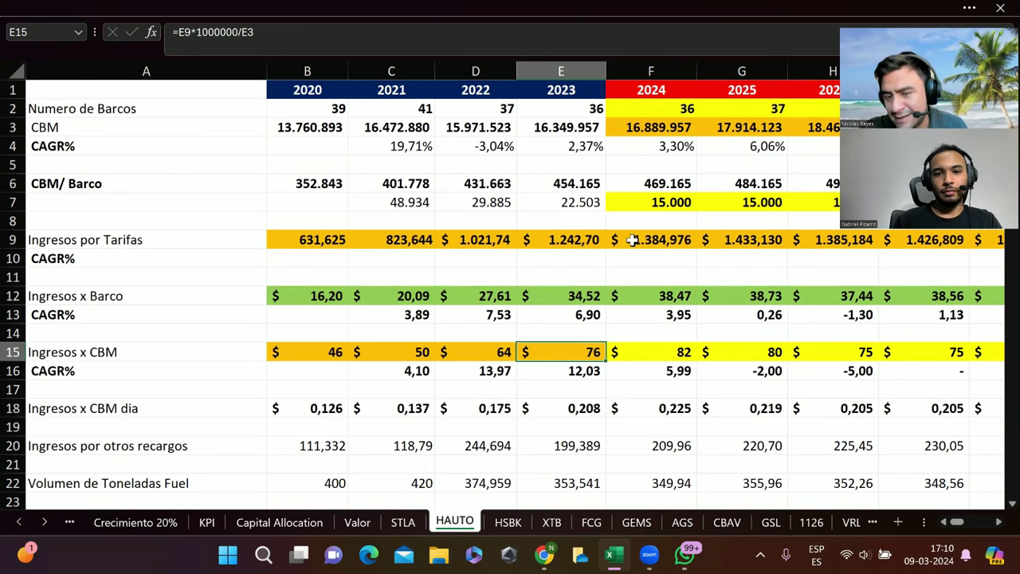
{"action": "left_click_drag", "start_coordinate": [385, 353], "coordinate": [457, 356]}
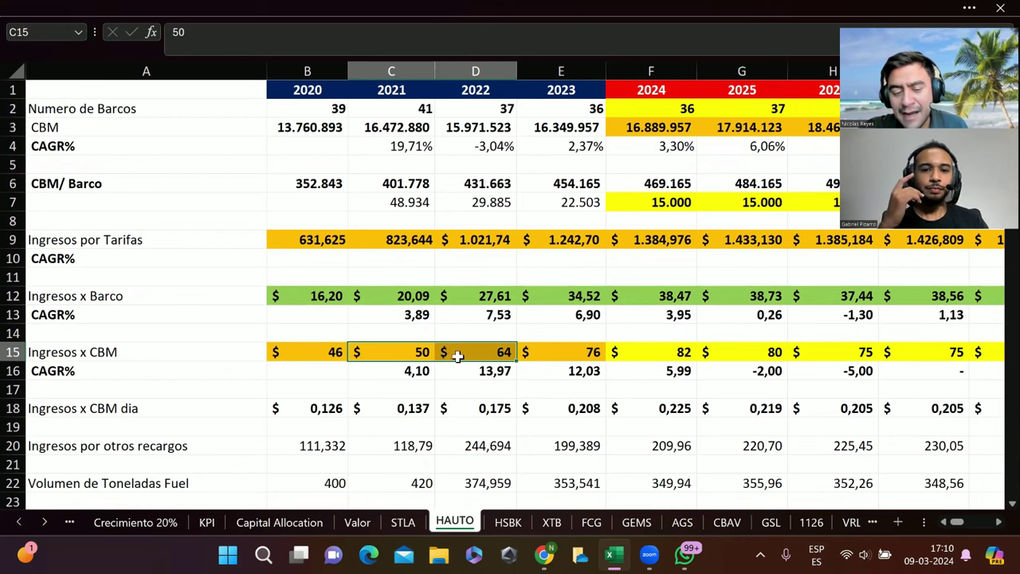
{"action": "left_click_drag", "start_coordinate": [335, 351], "coordinate": [382, 357]}
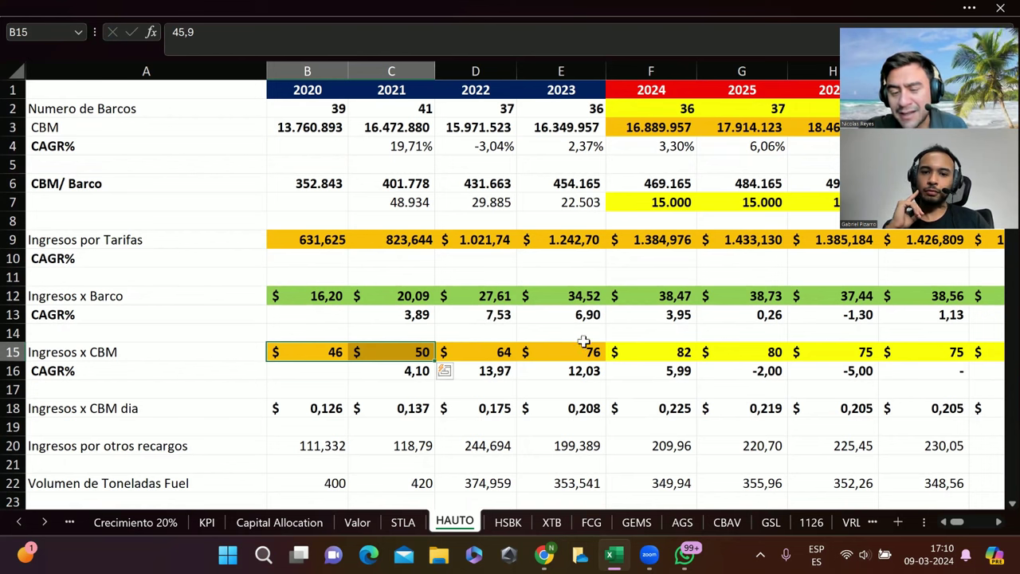
{"action": "left_click", "coordinate": [478, 353]}
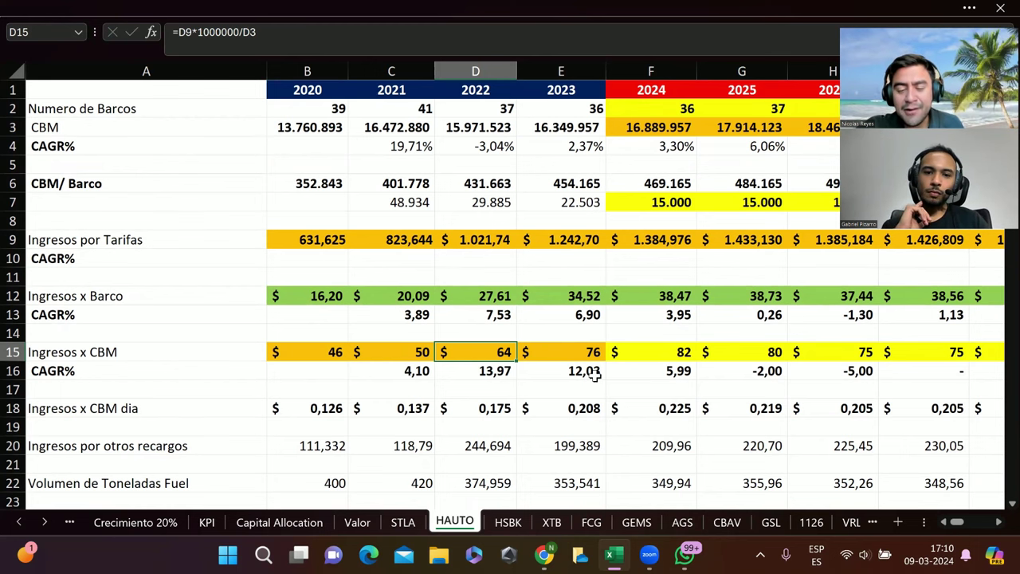
- Review the projected Ingresos x CBM across future years, highlighting the values from 2027 to 2037
{"action": "scroll", "coordinate": [716, 398], "scroll_direction": "right", "scroll_amount": 1}
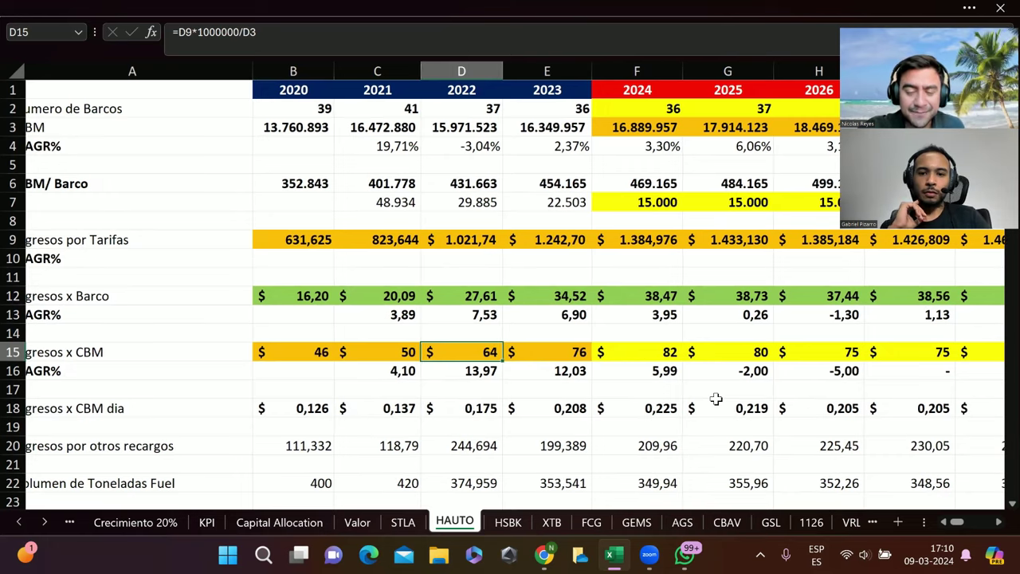
{"action": "scroll", "coordinate": [716, 399], "scroll_direction": "right", "scroll_amount": 10}
{"action": "scroll", "coordinate": [715, 399], "scroll_direction": "right", "scroll_amount": 8}
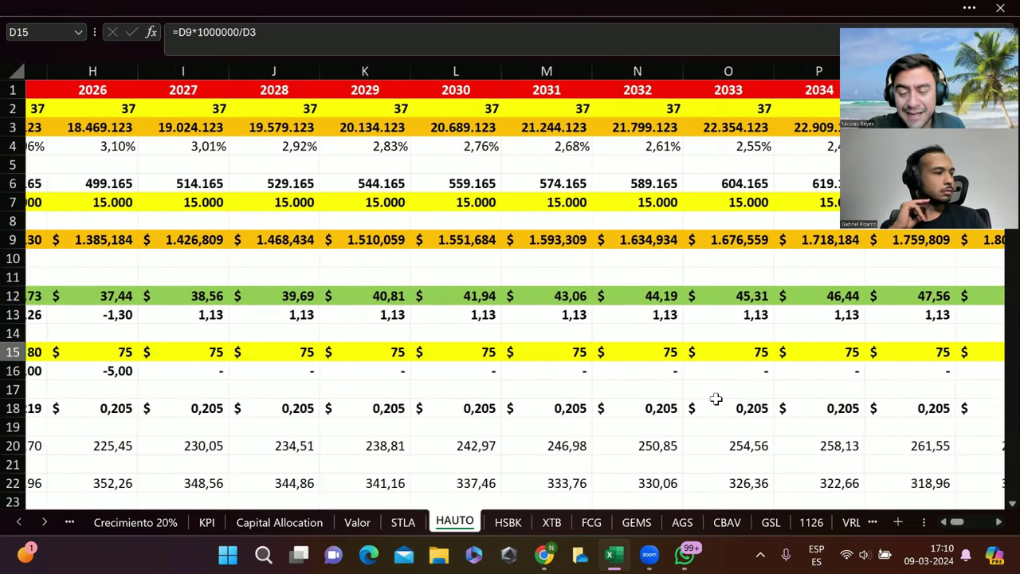
{"action": "scroll", "coordinate": [715, 399], "scroll_direction": "left", "scroll_amount": 10}
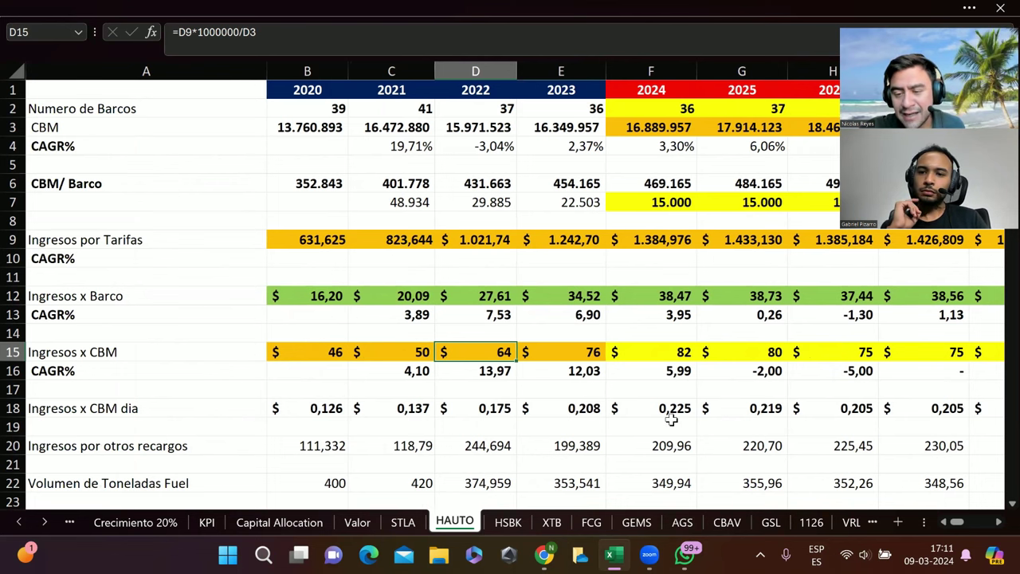
{"action": "scroll", "coordinate": [672, 411], "scroll_direction": "right", "scroll_amount": 5}
{"action": "left_click_drag", "start_coordinate": [391, 353], "coordinate": [851, 364]}
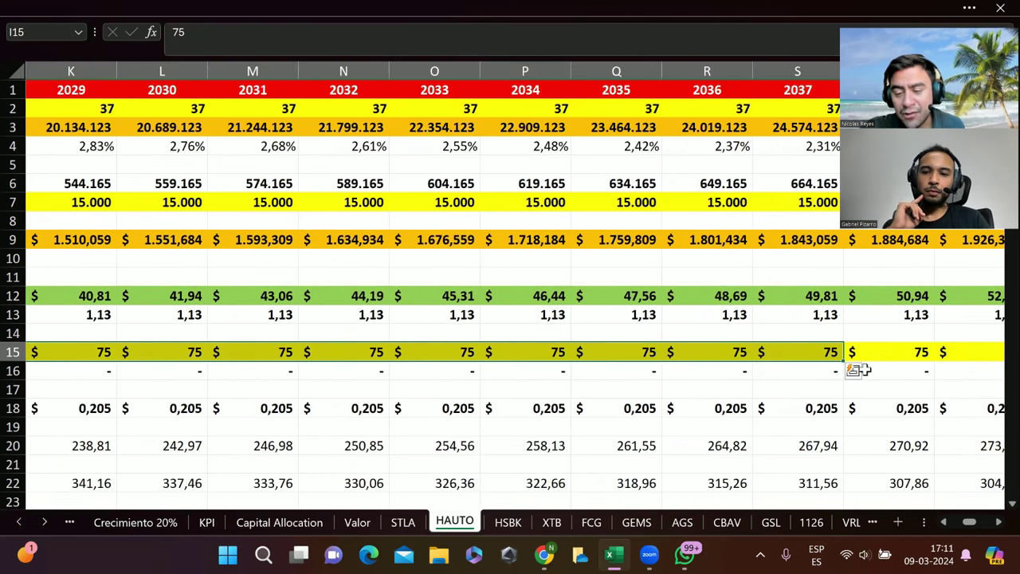
- Compare the 2020–2023 Ingresos x CBM and its CAGR% row with the 2024 estimate
{"action": "scroll", "coordinate": [681, 391], "scroll_direction": "left", "scroll_amount": 5}
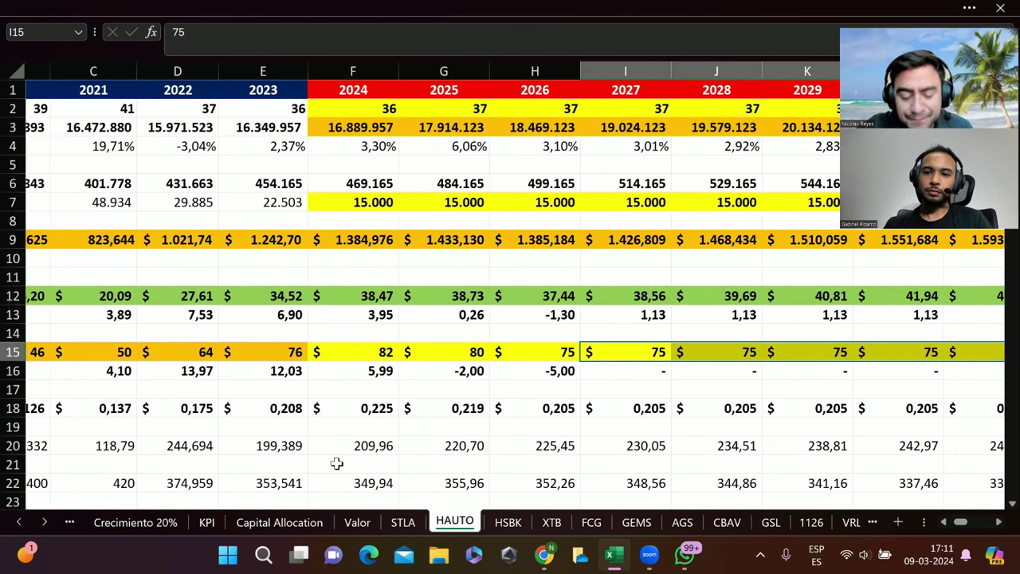
{"action": "scroll", "coordinate": [354, 414], "scroll_direction": "left", "scroll_amount": 3}
{"action": "scroll", "coordinate": [356, 414], "scroll_direction": "left", "scroll_amount": 2}
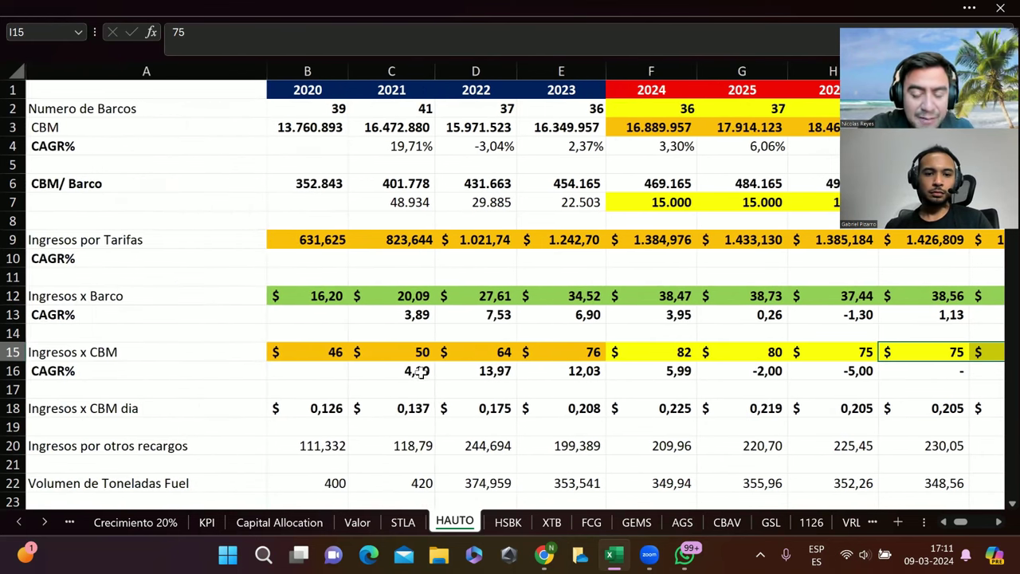
{"action": "left_click_drag", "start_coordinate": [290, 354], "coordinate": [560, 372]}
{"action": "left_click", "coordinate": [675, 355]}
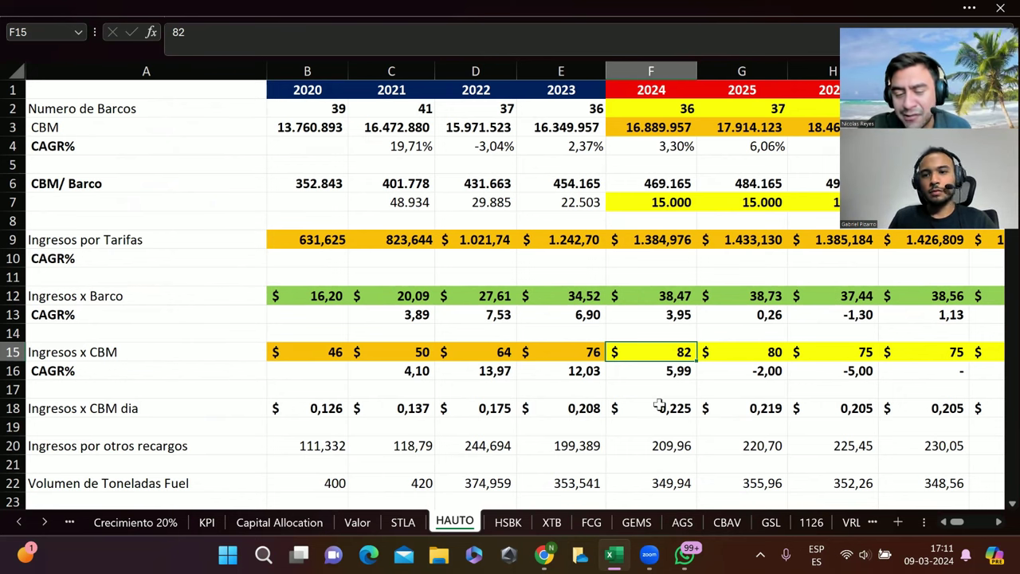
- Examine the Ingresos x CBM dia row and highlight Ingresos por otros recargos from 2020 to 2024
{"action": "scroll", "coordinate": [659, 405], "scroll_direction": "down", "scroll_amount": 2}
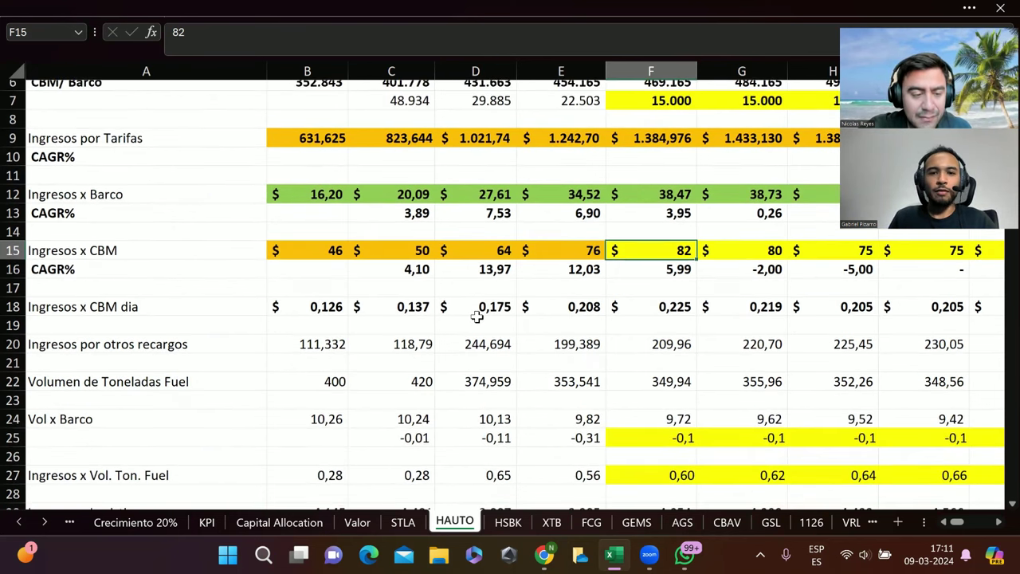
{"action": "left_click_drag", "start_coordinate": [330, 306], "coordinate": [490, 306]}
{"action": "left_click", "coordinate": [673, 250]}
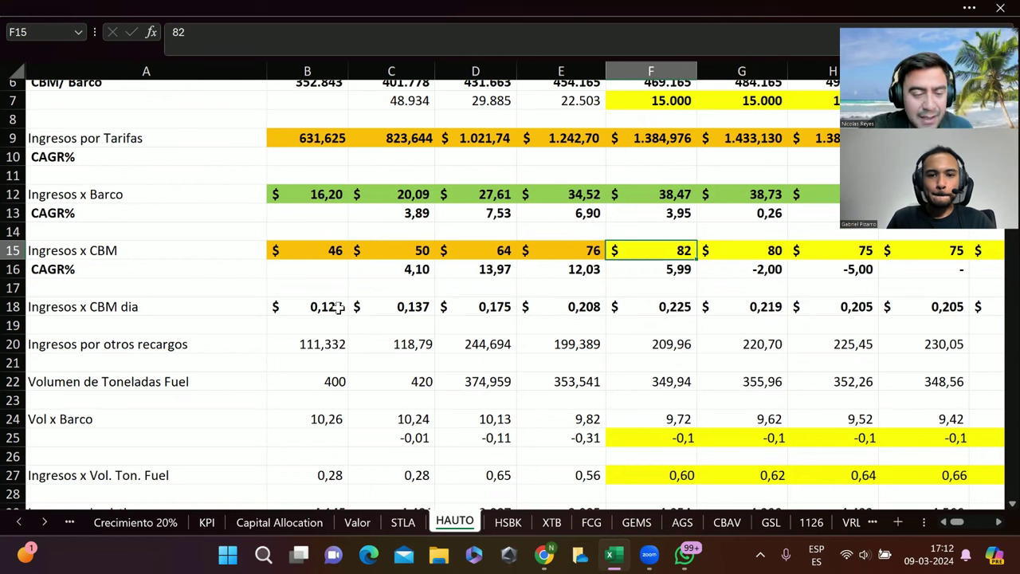
{"action": "left_click_drag", "start_coordinate": [327, 342], "coordinate": [690, 343]}
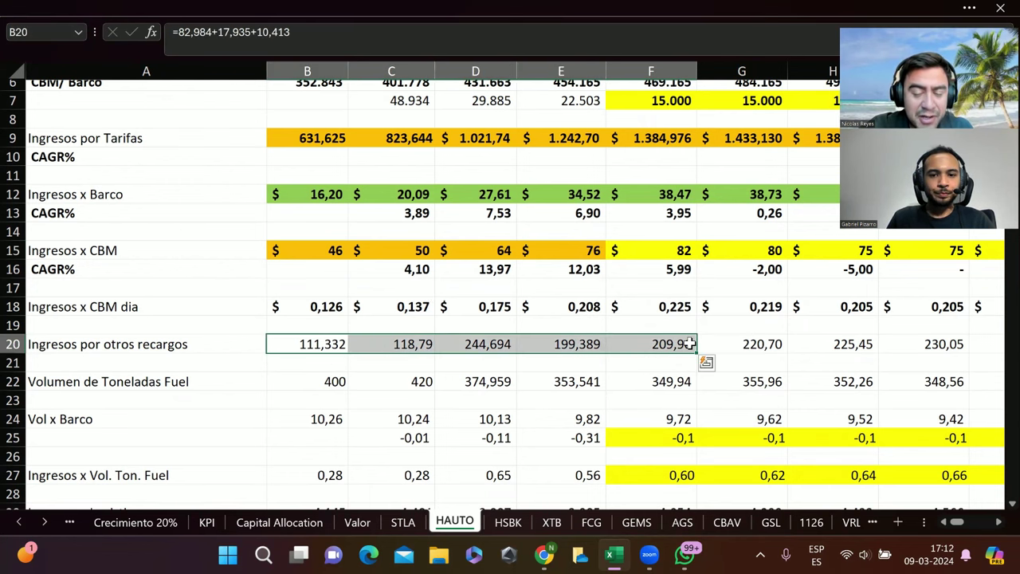
- Review Ingresos por otros recargos from 2020 to 2023, singling out the 2022 figure
{"action": "left_click", "coordinate": [182, 342]}
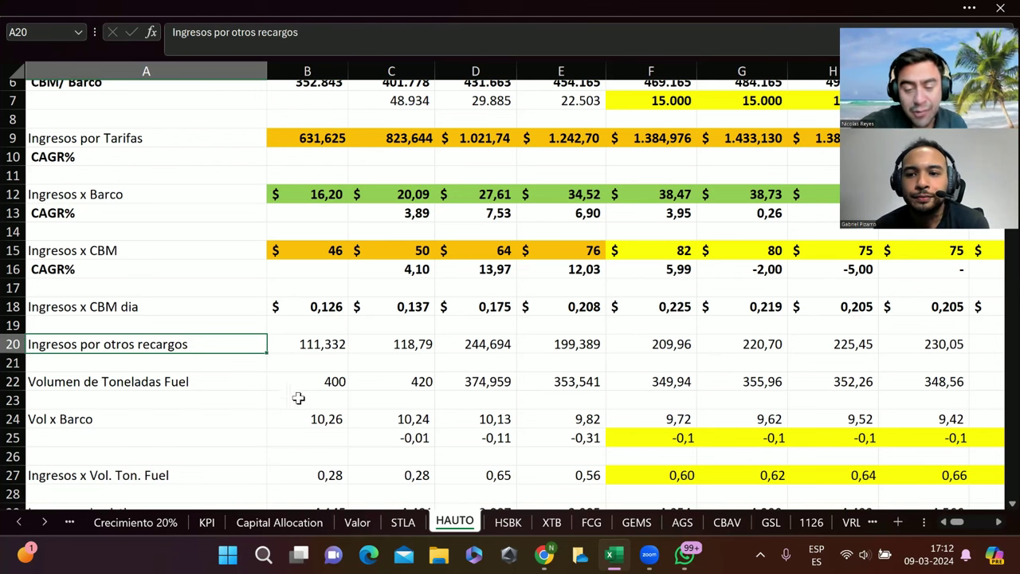
{"action": "left_click_drag", "start_coordinate": [330, 343], "coordinate": [574, 344]}
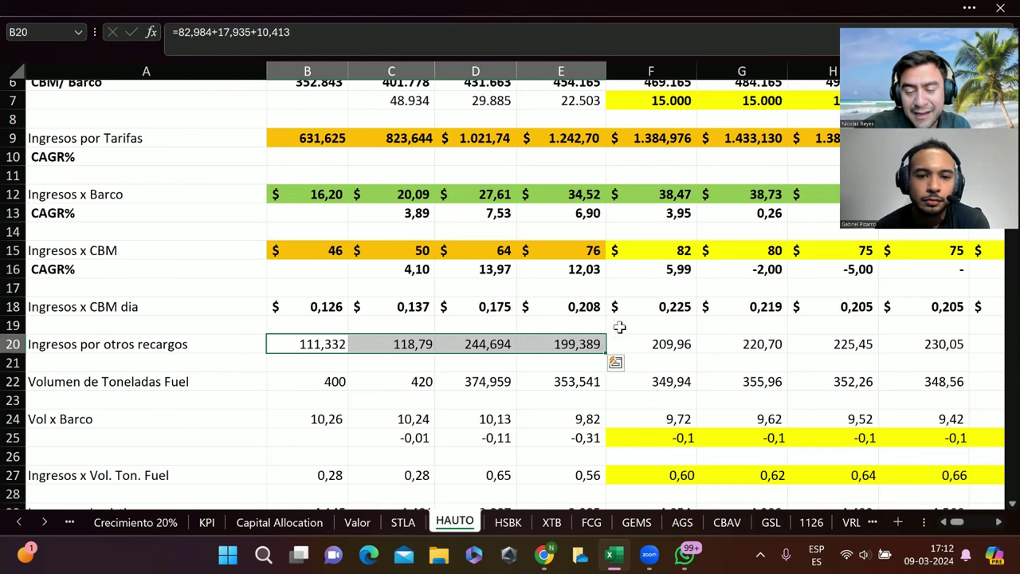
{"action": "left_click", "coordinate": [504, 343]}
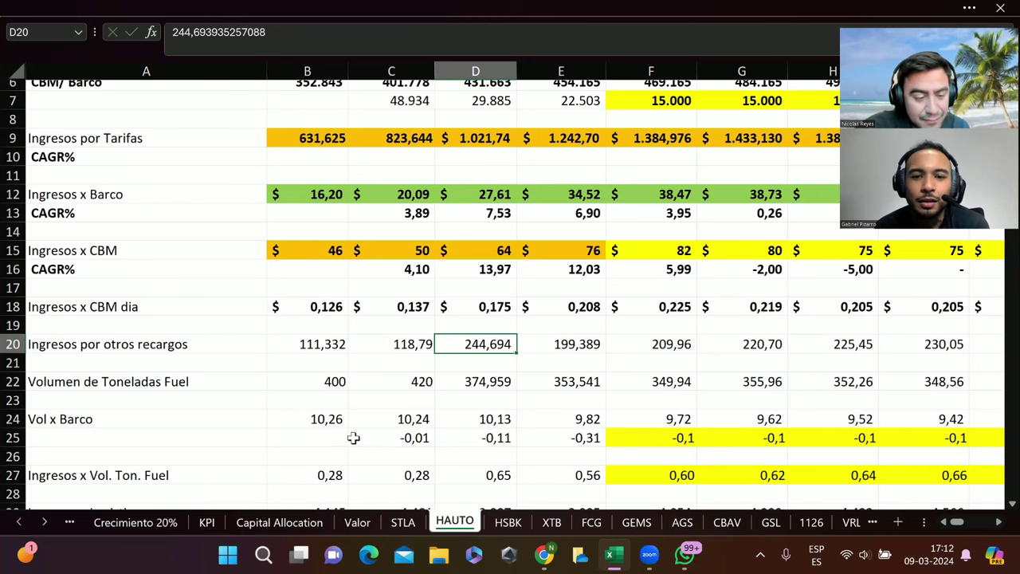
- Highlight the 2020–2023 Volumen de Toneladas Fuel and Vol x Barco values, and relate them to the 2023 CBM/ Barco figure
{"action": "left_click_drag", "start_coordinate": [326, 383], "coordinate": [542, 382]}
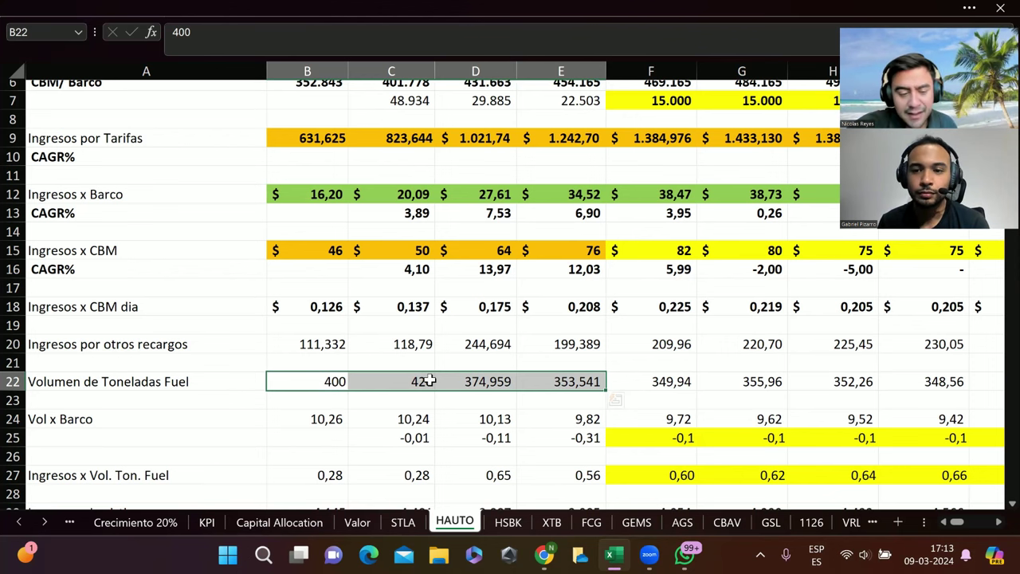
{"action": "left_click_drag", "start_coordinate": [330, 417], "coordinate": [564, 425]}
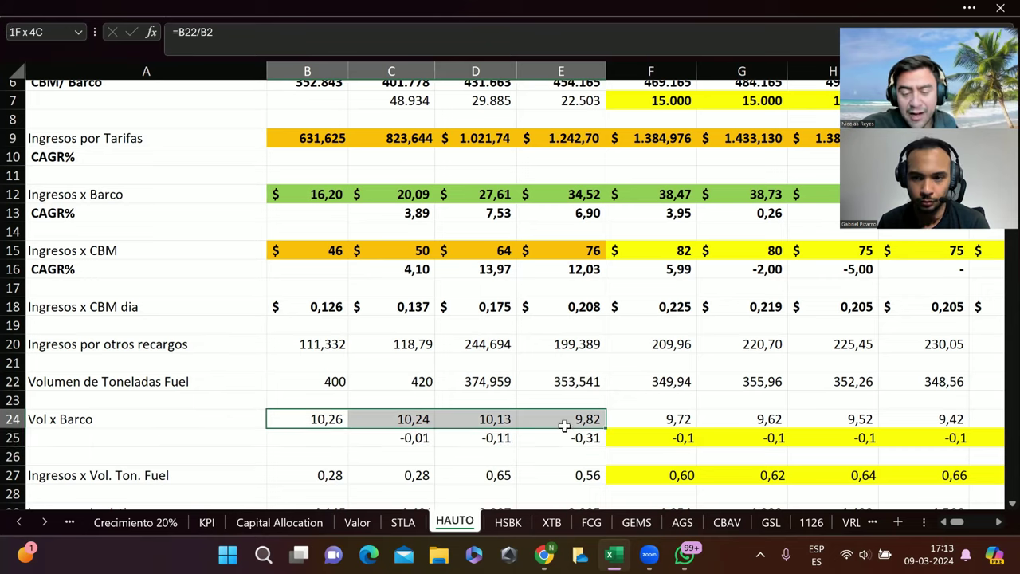
{"action": "scroll", "coordinate": [610, 295], "scroll_direction": "up", "scroll_amount": 2}
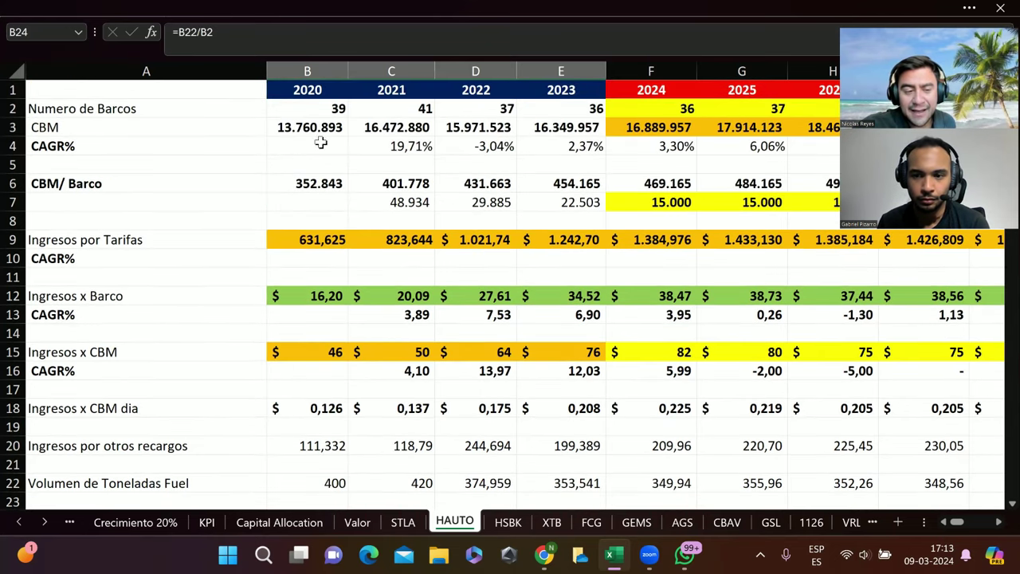
{"action": "left_click", "coordinate": [572, 183]}
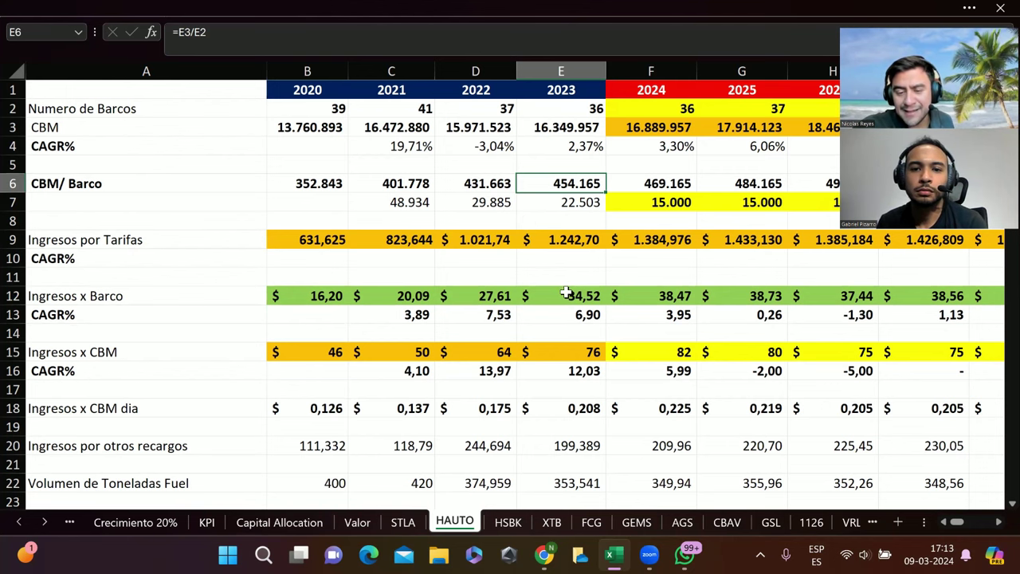
- Highlight Ingresos x Vol. Ton. Fuel from 2020 to 2023, focusing on 2022 and 2023
{"action": "scroll", "coordinate": [565, 293], "scroll_direction": "down", "scroll_amount": 4}
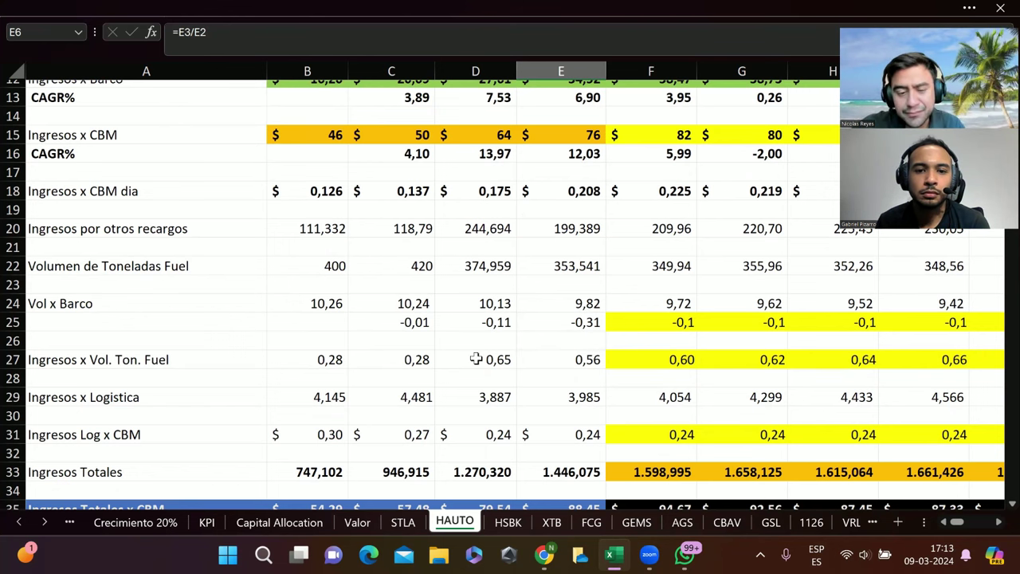
{"action": "left_click_drag", "start_coordinate": [341, 355], "coordinate": [544, 377]}
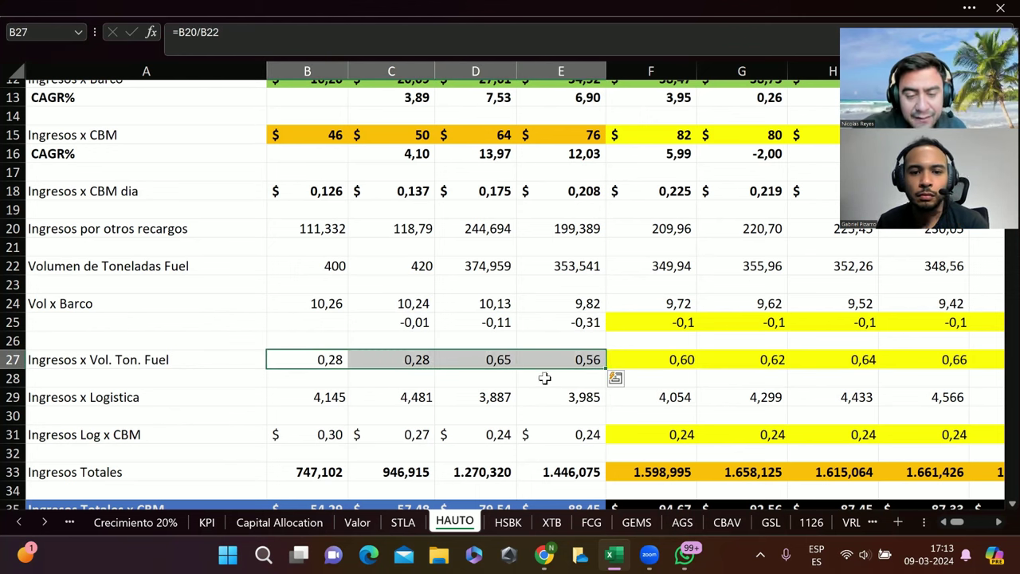
{"action": "left_click_drag", "start_coordinate": [480, 360], "coordinate": [567, 367]}
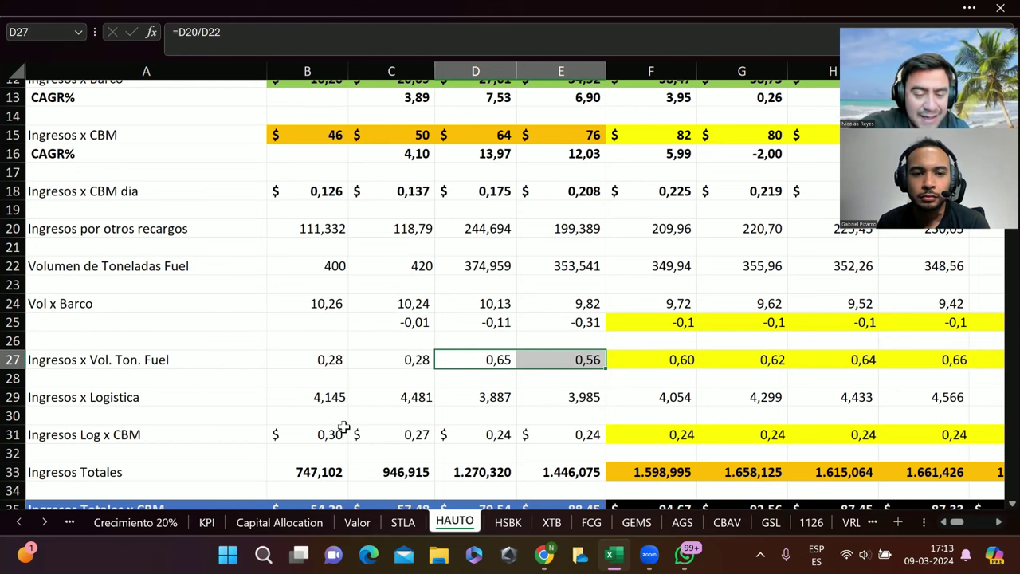
- Review the 2020–2023 Ingresos x Logistica values and the matching Ingresos Log x CBM values
{"action": "left_click_drag", "start_coordinate": [325, 398], "coordinate": [574, 401]}
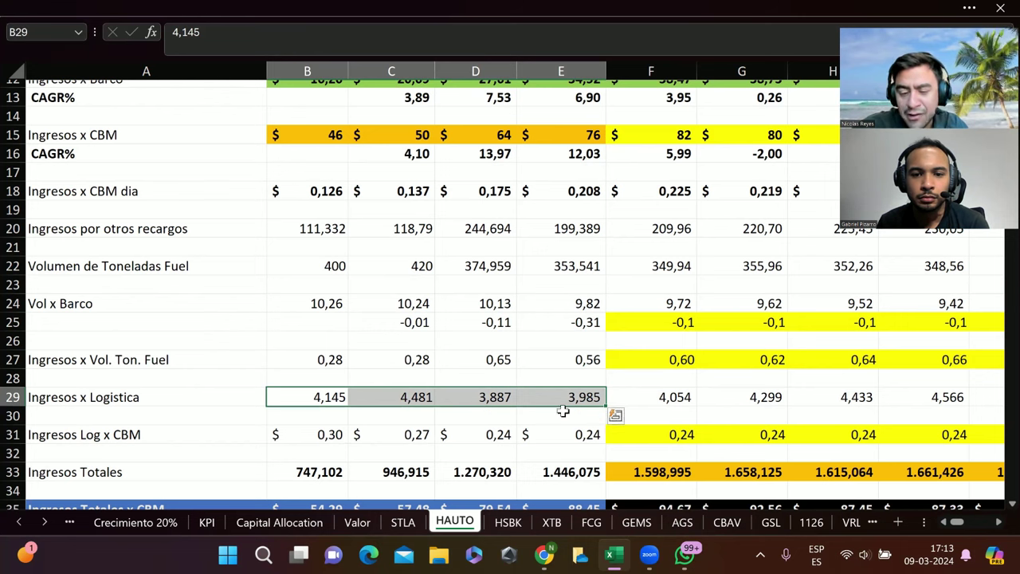
{"action": "left_click_drag", "start_coordinate": [313, 401], "coordinate": [586, 408]}
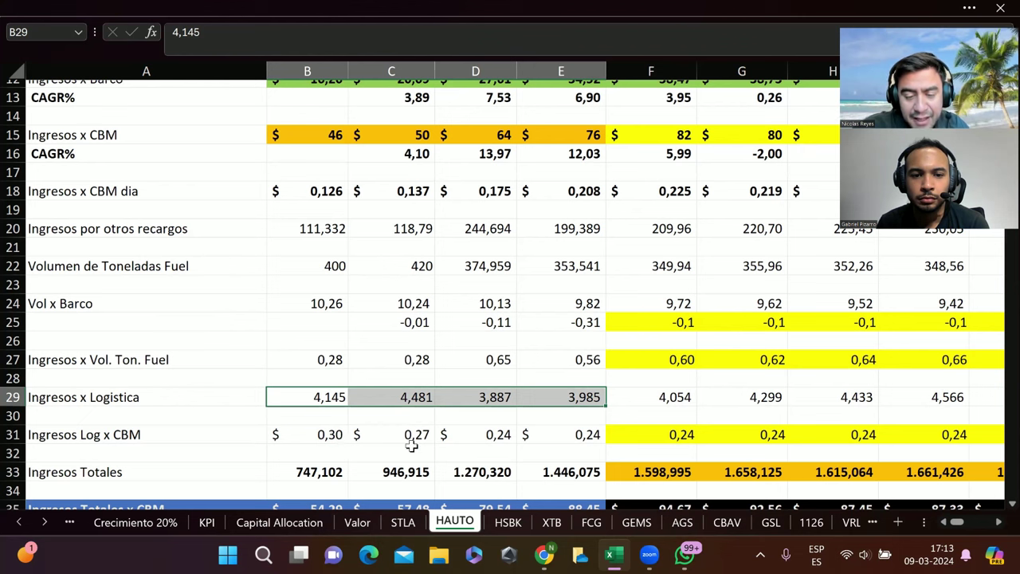
{"action": "left_click_drag", "start_coordinate": [330, 433], "coordinate": [587, 433]}
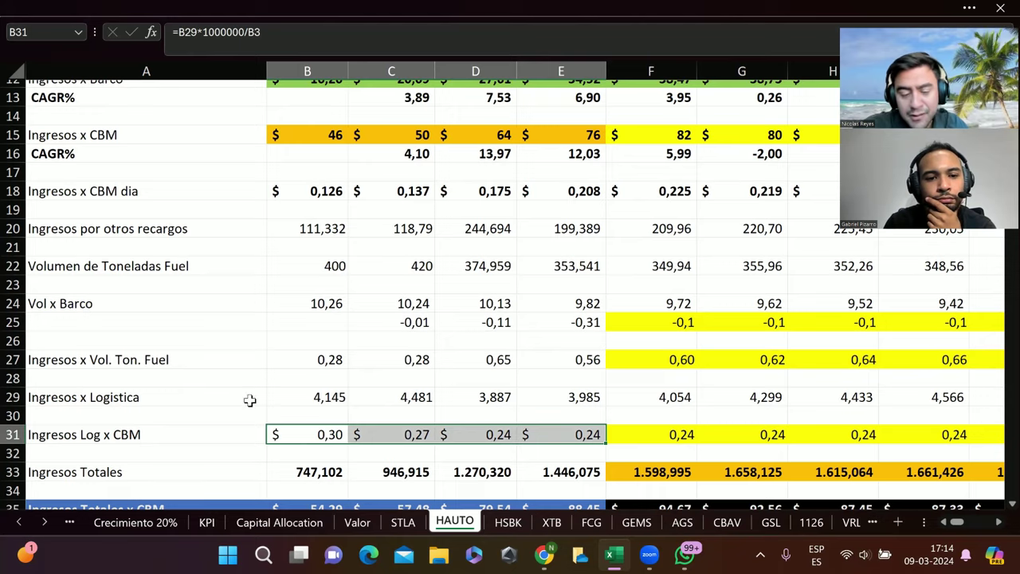
- Look over Ingresos Totales and return to the 2023 Ingresos por Tarifas figure
{"action": "scroll", "coordinate": [298, 389], "scroll_direction": "down", "scroll_amount": 4}
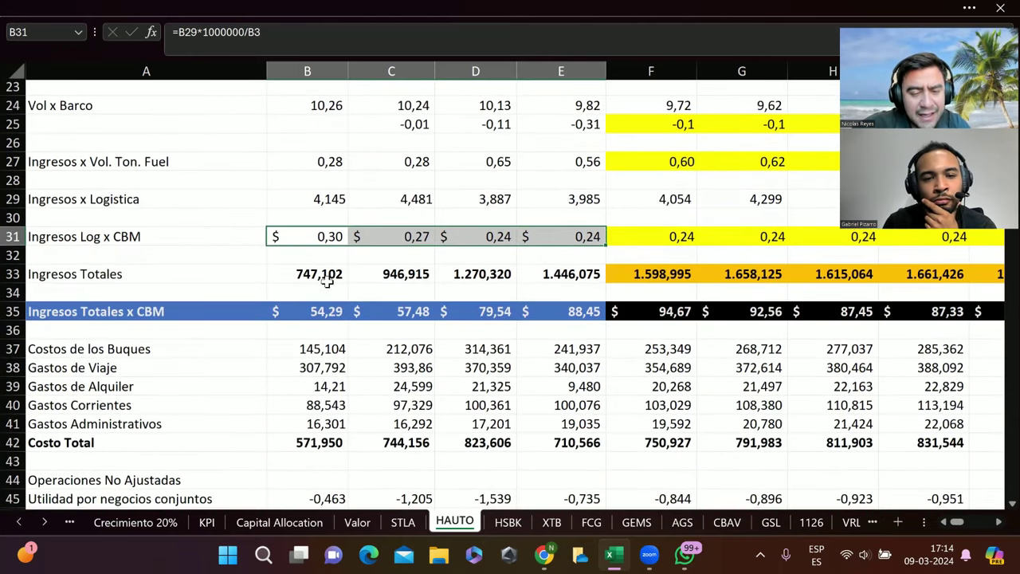
{"action": "scroll", "coordinate": [572, 274], "scroll_direction": "up", "scroll_amount": 6}
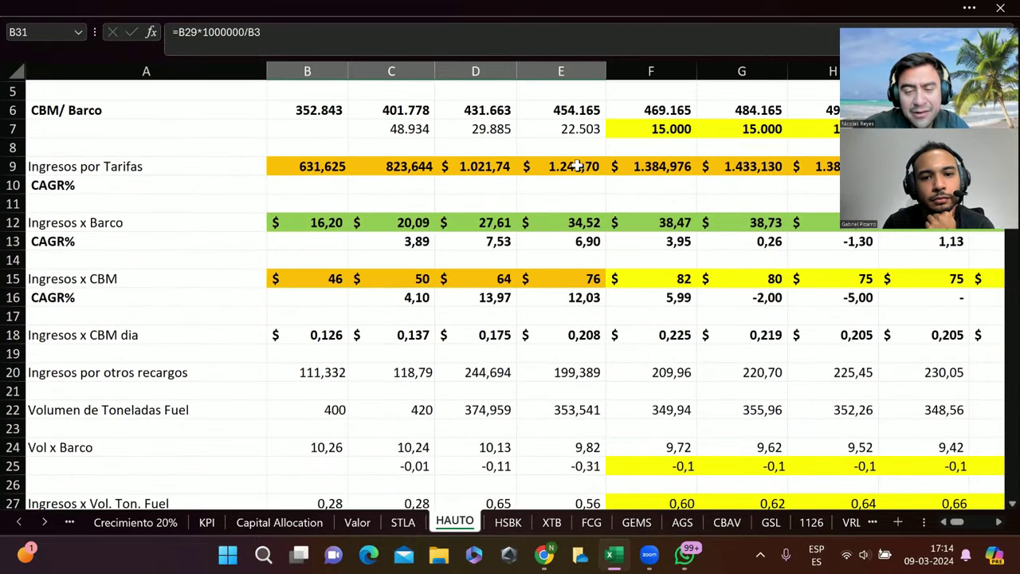
{"action": "left_click", "coordinate": [577, 167]}
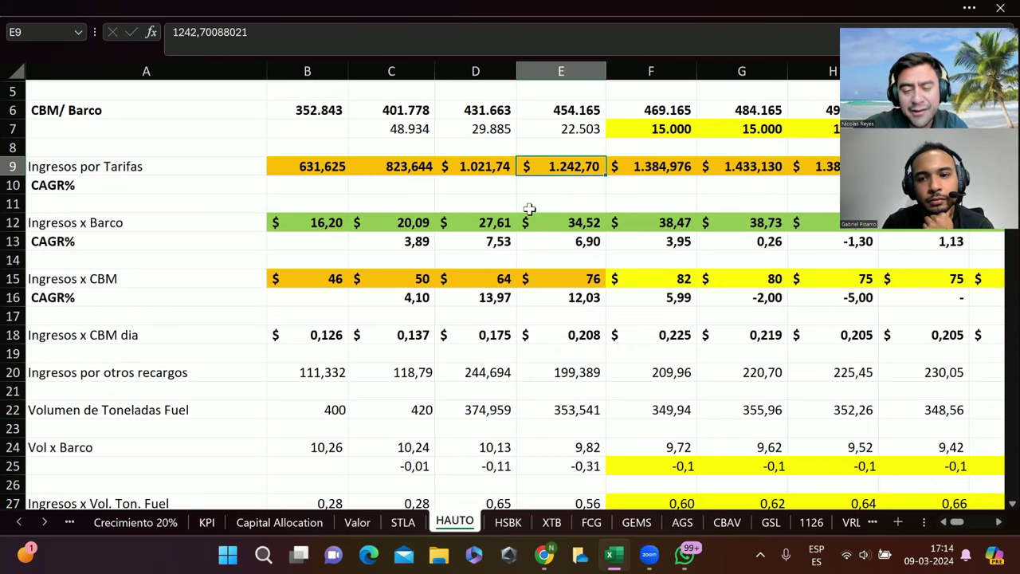
- Step through the Ingresos Totales x CBM values year by year from 2020 to 2023
{"action": "scroll", "coordinate": [505, 301], "scroll_direction": "down", "scroll_amount": 3}
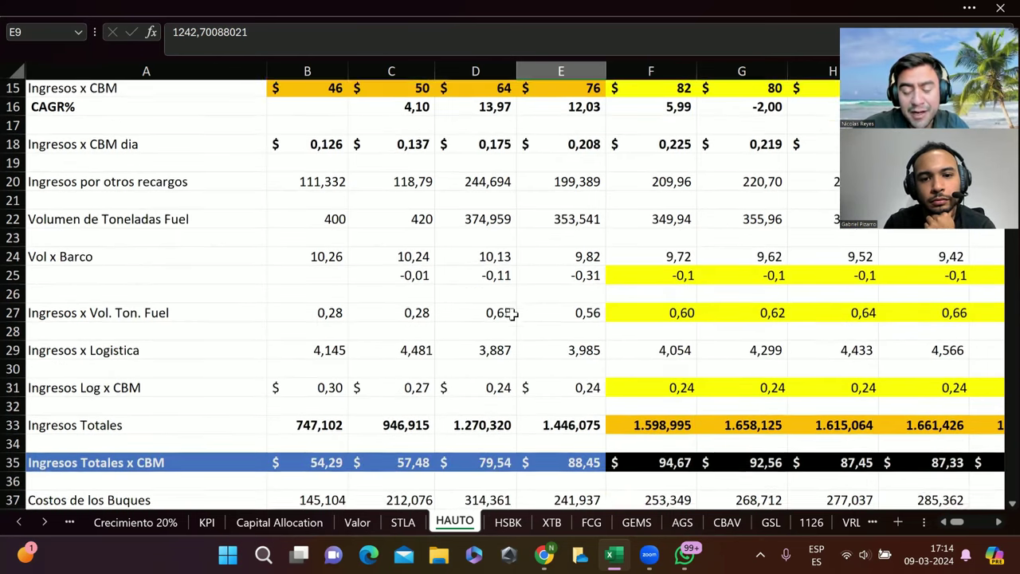
{"action": "scroll", "coordinate": [510, 312], "scroll_direction": "down", "scroll_amount": 1}
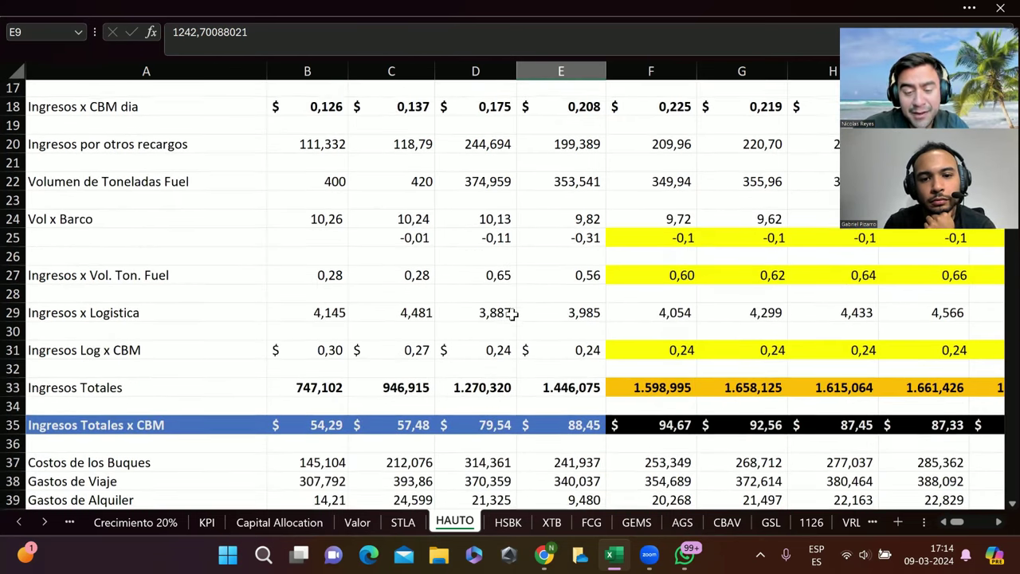
{"action": "left_click", "coordinate": [333, 424]}
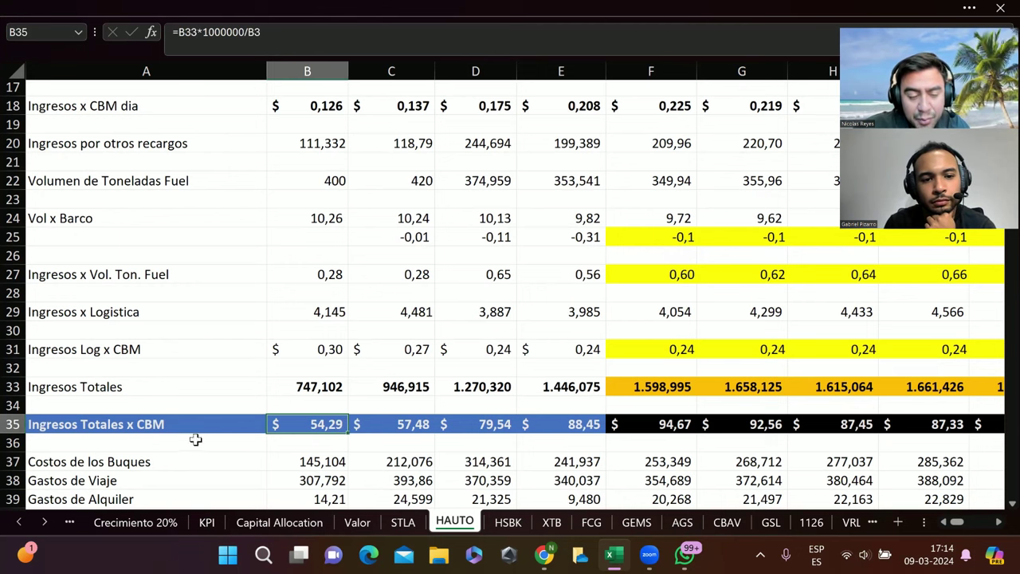
{"action": "left_click_drag", "start_coordinate": [330, 422], "coordinate": [503, 424]}
{"action": "left_click", "coordinate": [408, 424]}
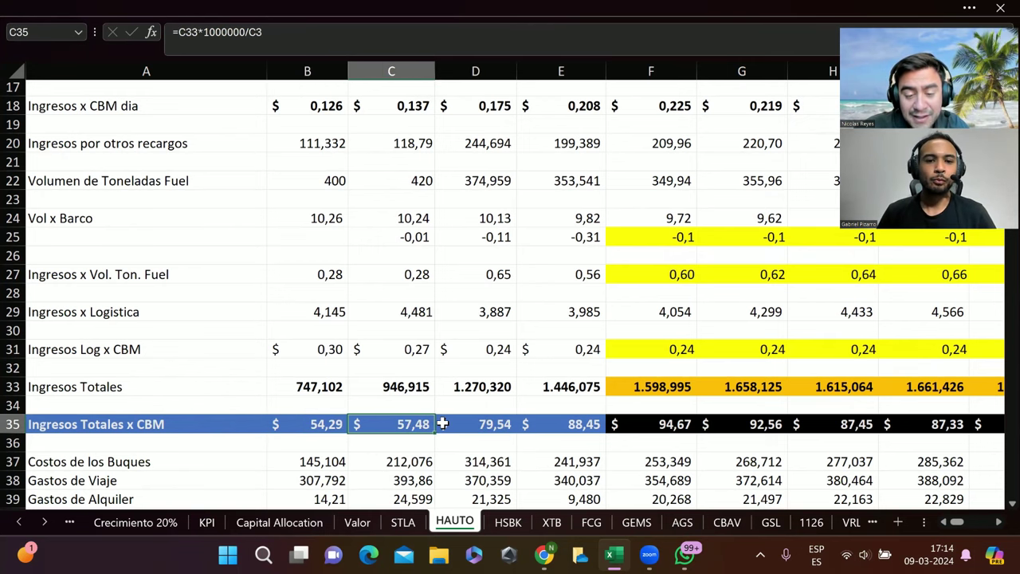
{"action": "left_click", "coordinate": [471, 424]}
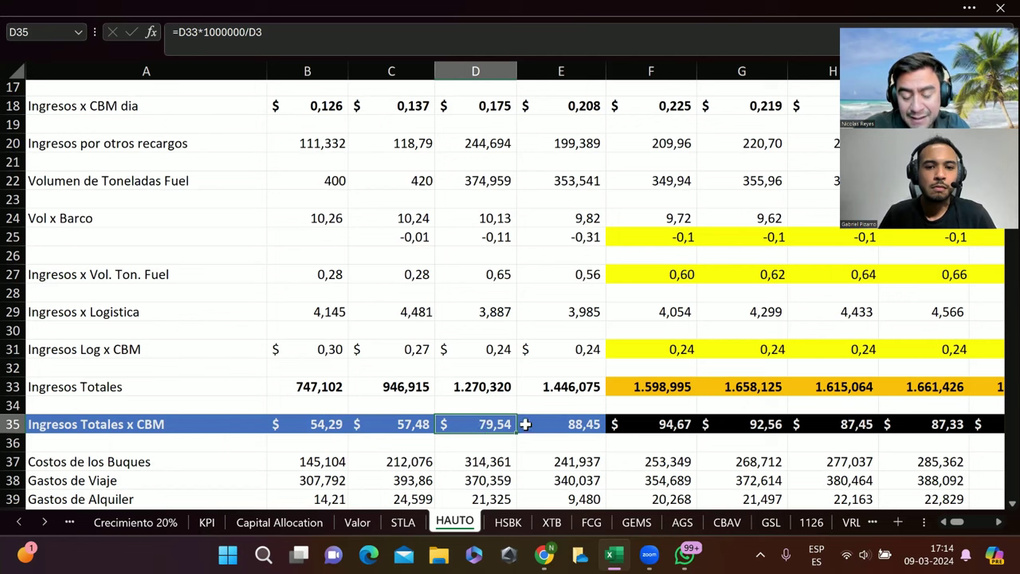
{"action": "left_click", "coordinate": [568, 426]}
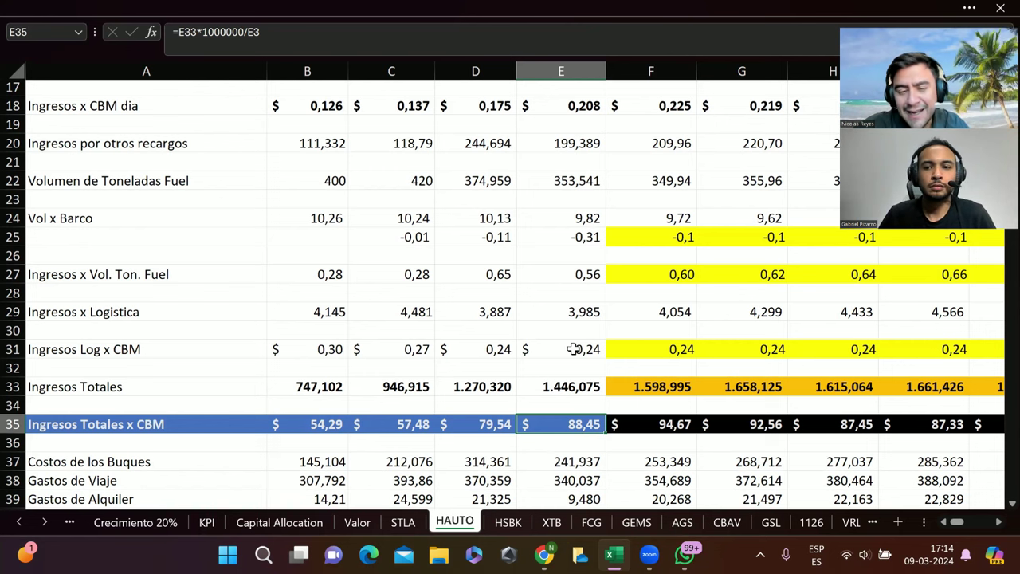
- Highlight the projected Ingresos Totales x CBM values from 2024 to 2027 and check them against the year headers and fleet capacity rows
{"action": "scroll", "coordinate": [574, 349], "scroll_direction": "up", "scroll_amount": 5}
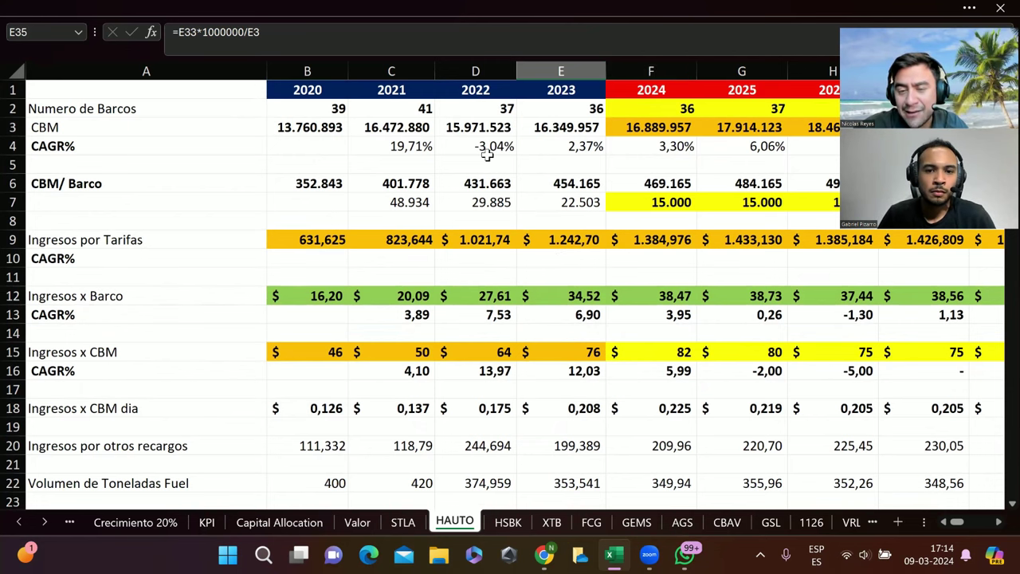
{"action": "scroll", "coordinate": [491, 500], "scroll_direction": "down", "scroll_amount": 7}
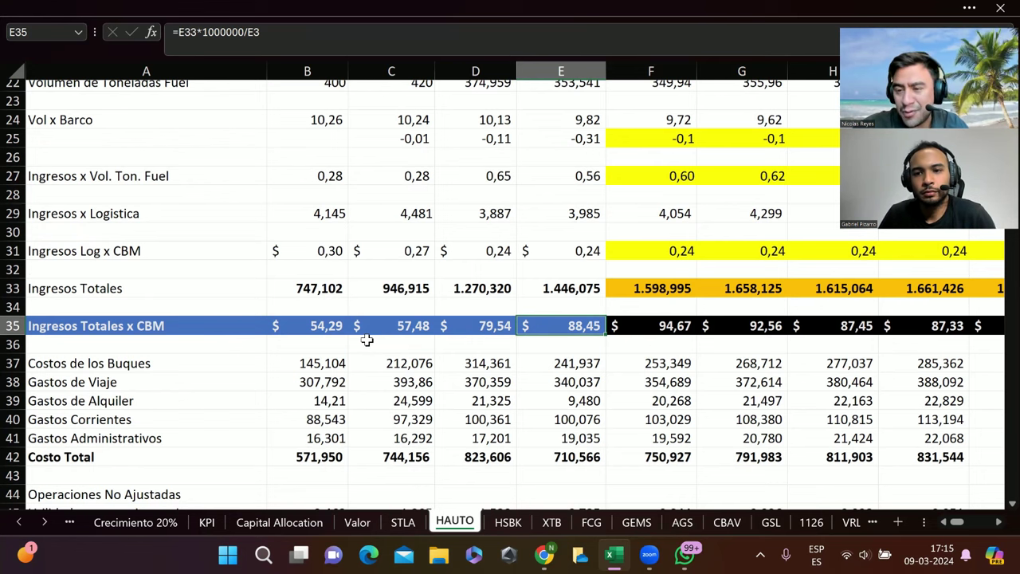
{"action": "scroll", "coordinate": [529, 356], "scroll_direction": "right", "scroll_amount": 5}
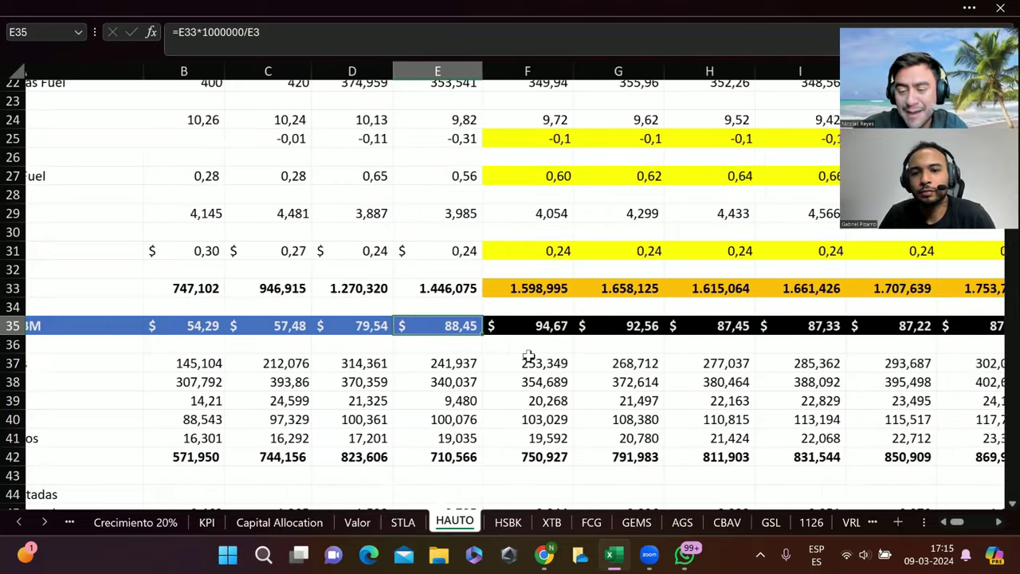
{"action": "left_click", "coordinate": [487, 328]}
{"action": "left_click_drag", "start_coordinate": [487, 328], "coordinate": [777, 330]}
{"action": "scroll", "coordinate": [809, 239], "scroll_direction": "up", "scroll_amount": 7}
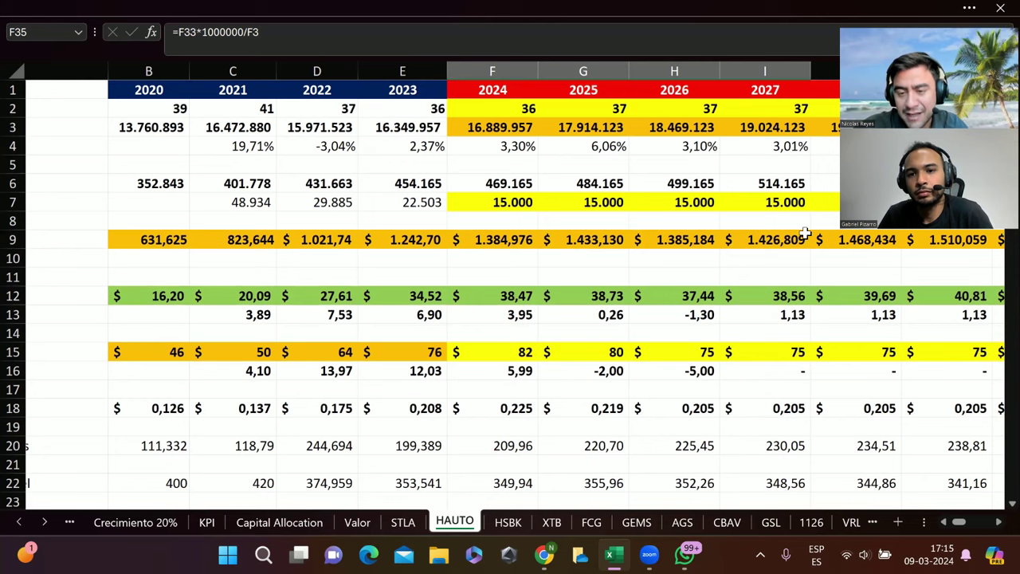
{"action": "scroll", "coordinate": [805, 232], "scroll_direction": "down", "scroll_amount": 3}
{"action": "scroll", "coordinate": [805, 233], "scroll_direction": "down", "scroll_amount": 5}
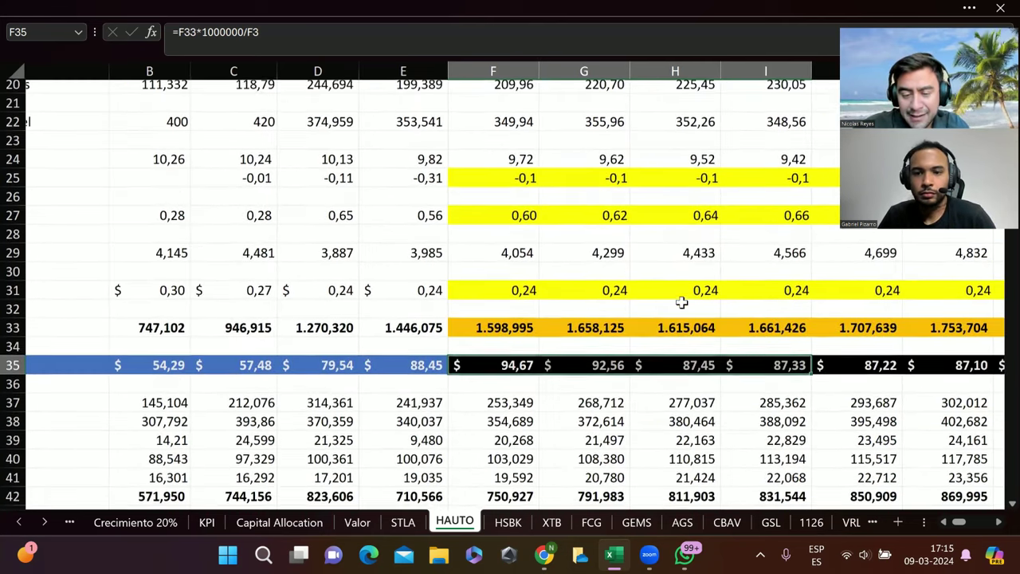
- Examine the cost rows, checking the 2023 Gastos de Viaje and highlighting Gastos de Alquiler from 2020 to 2023
{"action": "scroll", "coordinate": [563, 392], "scroll_direction": "down", "scroll_amount": 2}
{"action": "scroll", "coordinate": [562, 392], "scroll_direction": "left", "scroll_amount": 3}
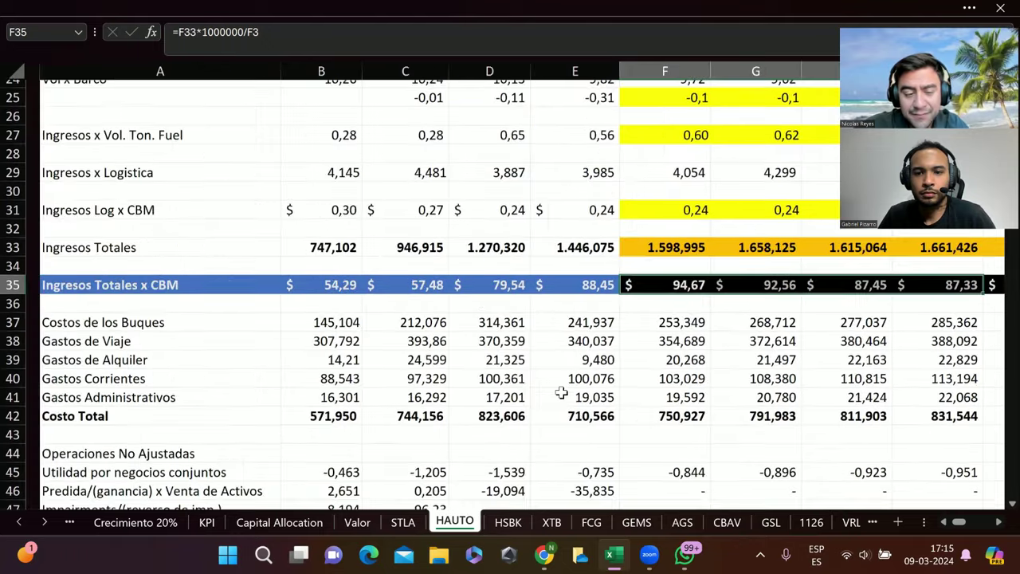
{"action": "scroll", "coordinate": [283, 347], "scroll_direction": "right", "scroll_amount": 1}
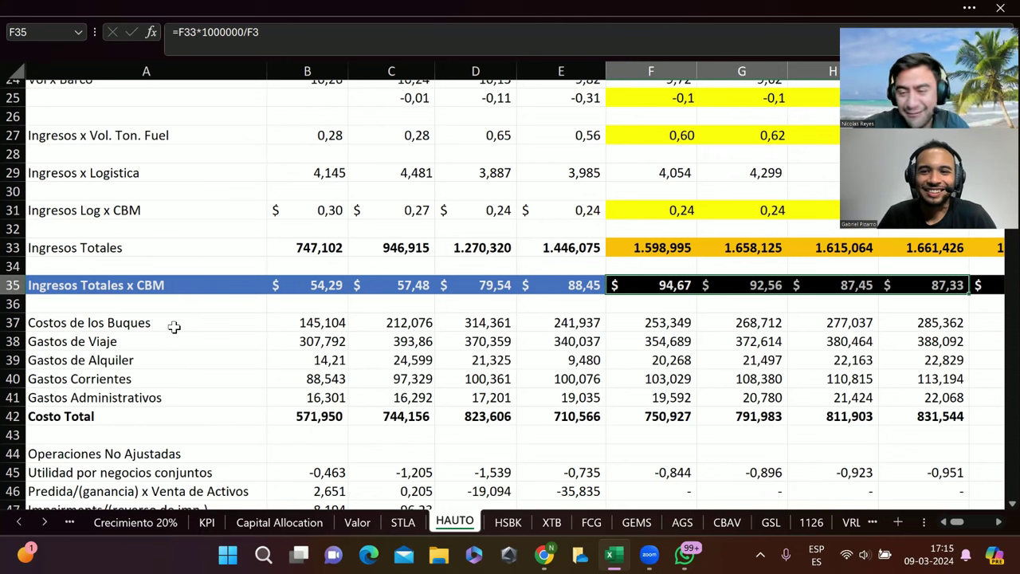
{"action": "left_click", "coordinate": [116, 341]}
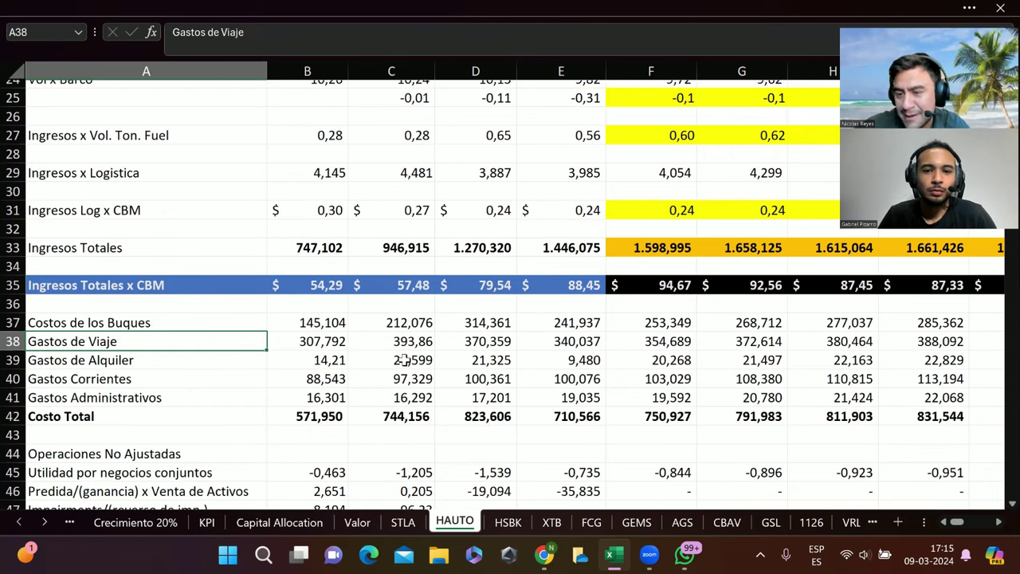
{"action": "left_click", "coordinate": [573, 339]}
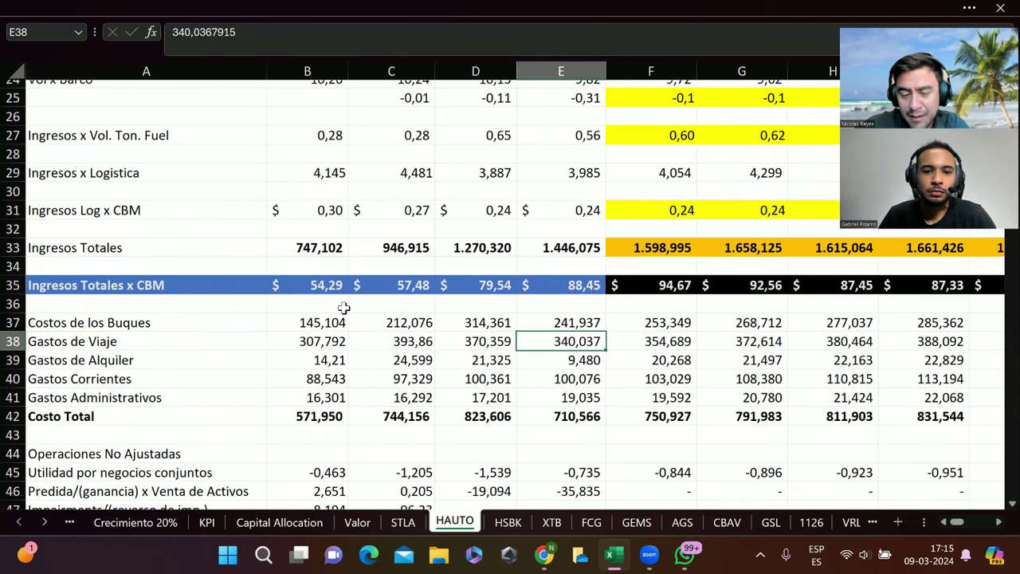
{"action": "left_click", "coordinate": [101, 360]}
{"action": "left_click_drag", "start_coordinate": [302, 362], "coordinate": [582, 361]}
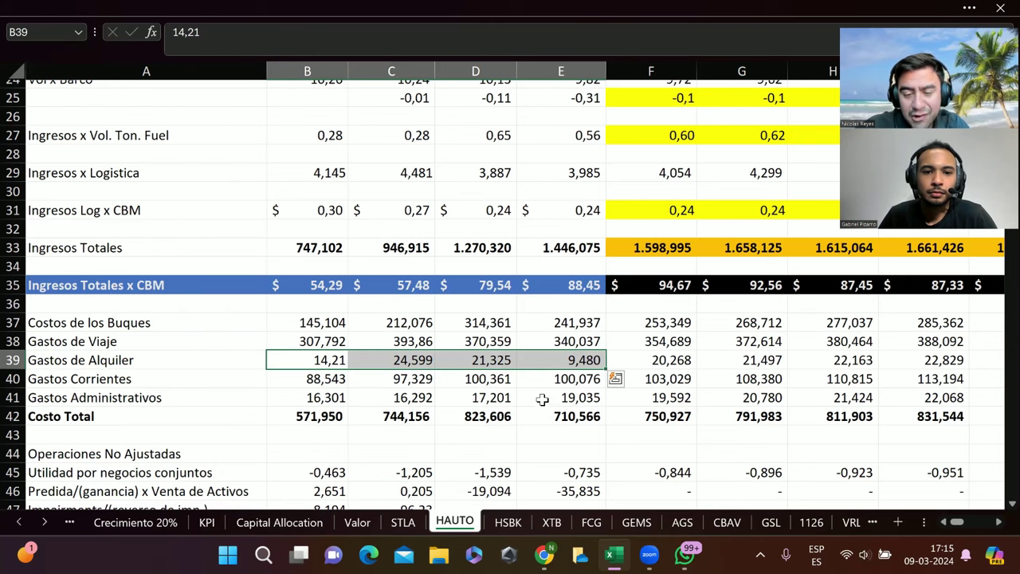
{"action": "scroll", "coordinate": [511, 210], "scroll_direction": "up", "scroll_amount": 5}
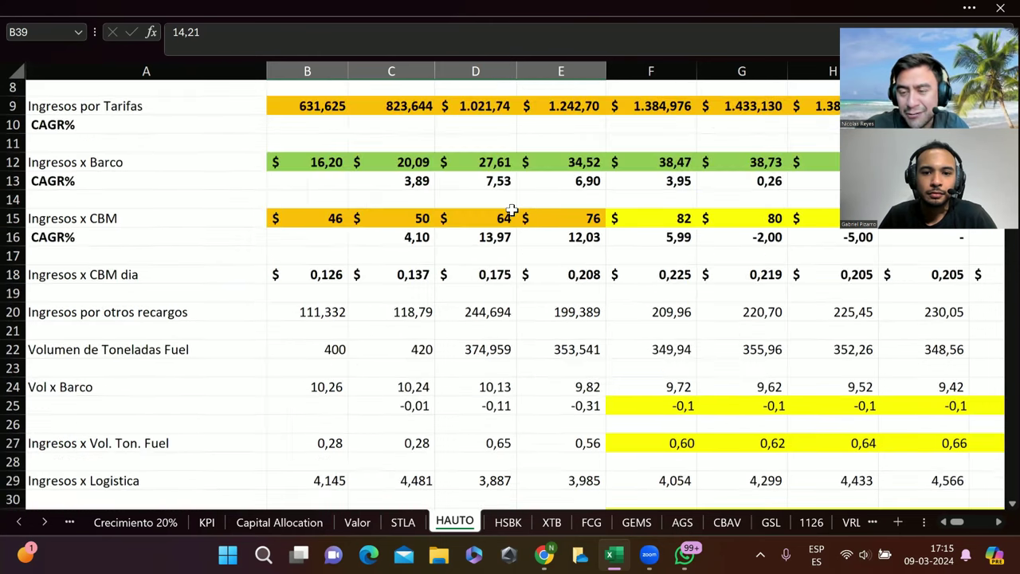
{"action": "scroll", "coordinate": [512, 210], "scroll_direction": "up", "scroll_amount": 3}
{"action": "scroll", "coordinate": [512, 210], "scroll_direction": "down", "scroll_amount": 10}
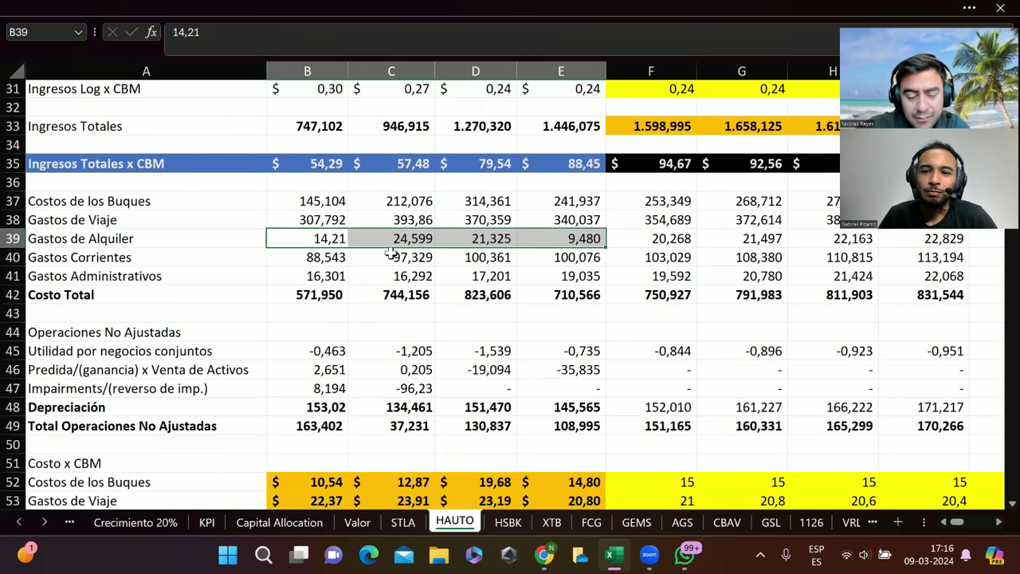
{"action": "key", "text": "XF86AudioLowerVolume"}
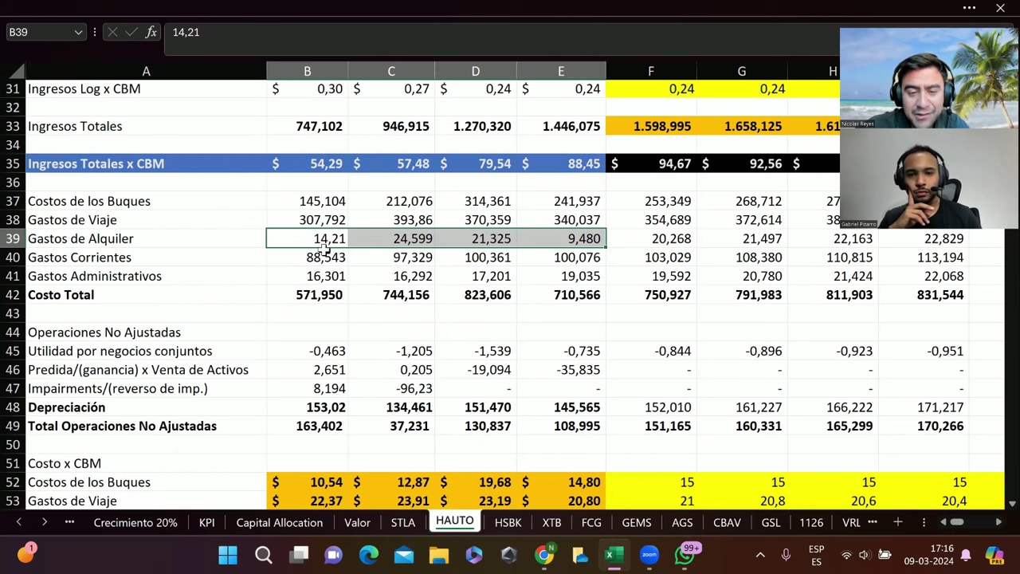
- Highlight Costos de los Buques from 2020 to 2023, check it against the fleet rows, and highlight Costo Total for the same years
{"action": "left_click", "coordinate": [333, 200]}
{"action": "left_click_drag", "start_coordinate": [386, 200], "coordinate": [605, 203]}
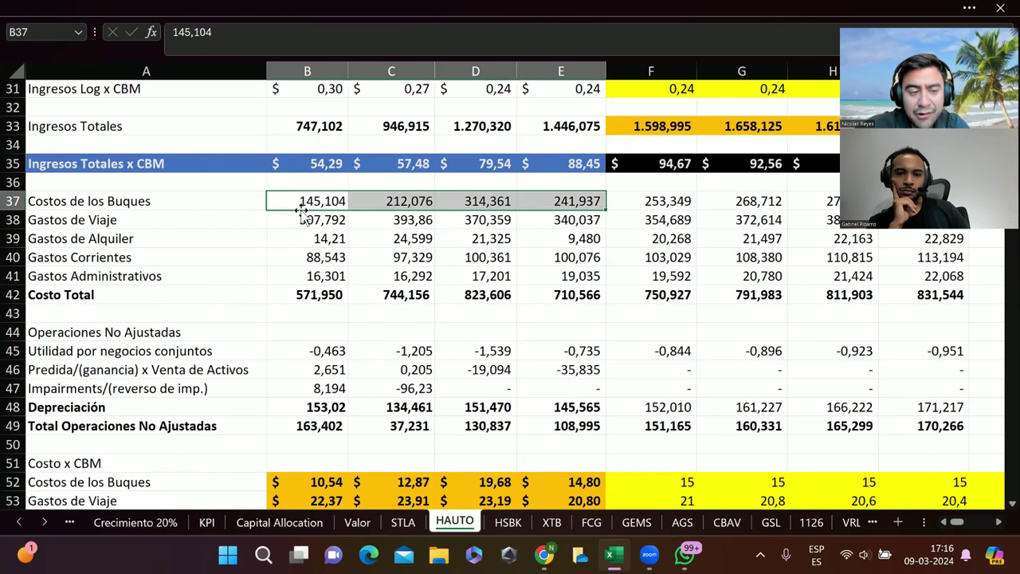
{"action": "scroll", "coordinate": [574, 199], "scroll_direction": "up", "scroll_amount": 7}
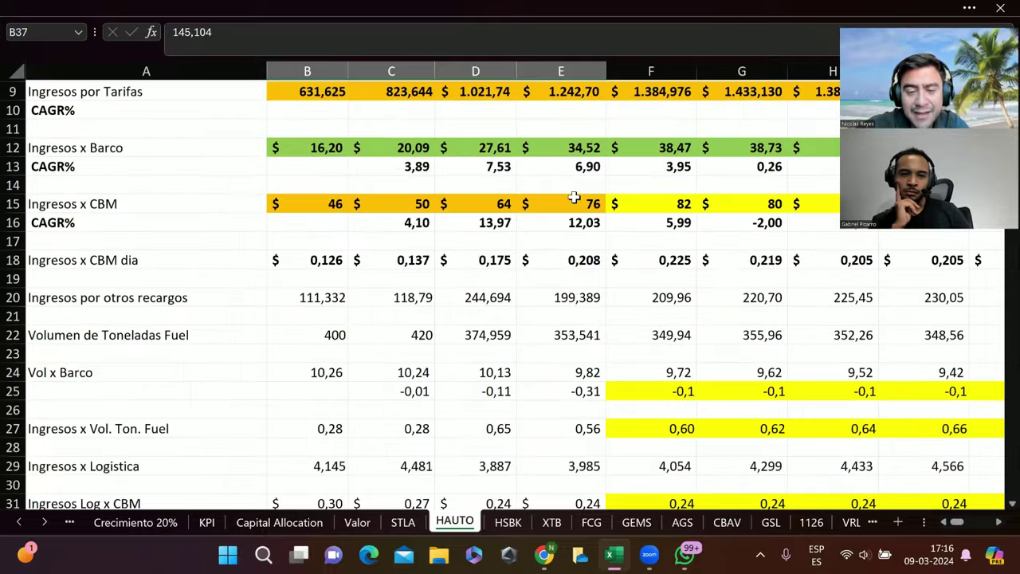
{"action": "scroll", "coordinate": [574, 198], "scroll_direction": "up", "scroll_amount": 3}
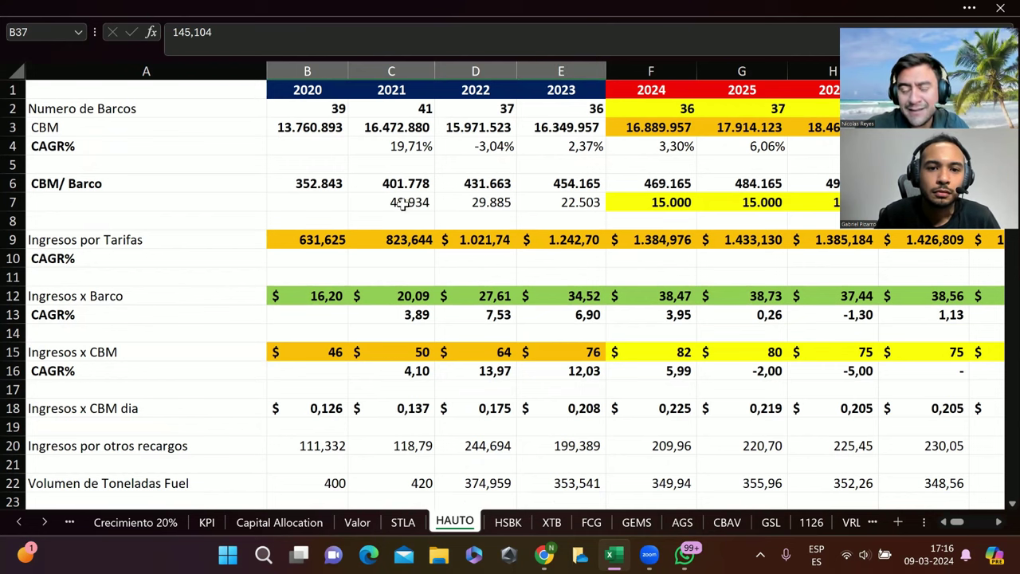
{"action": "scroll", "coordinate": [409, 202], "scroll_direction": "down", "scroll_amount": 10}
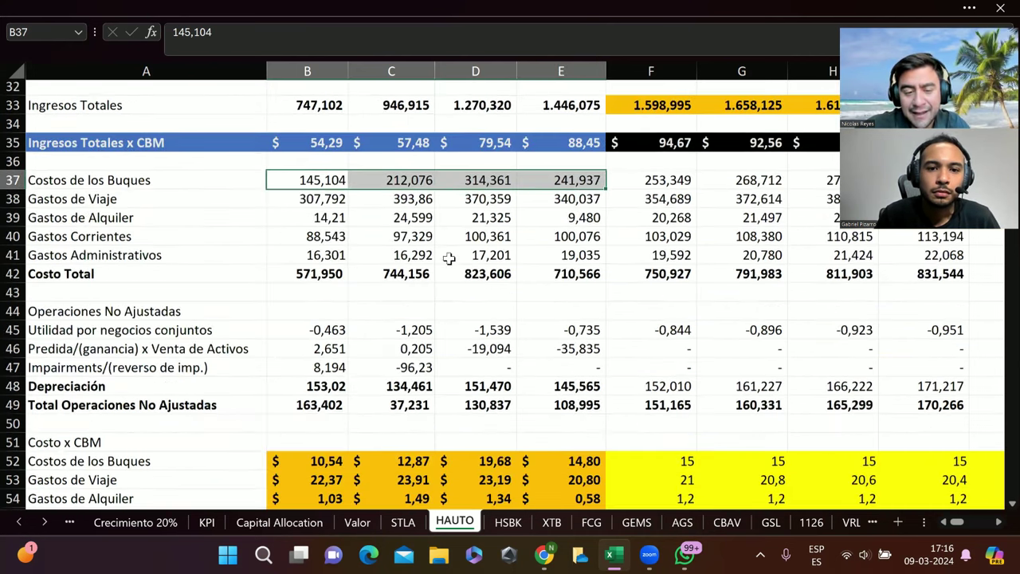
{"action": "left_click_drag", "start_coordinate": [332, 277], "coordinate": [586, 267]}
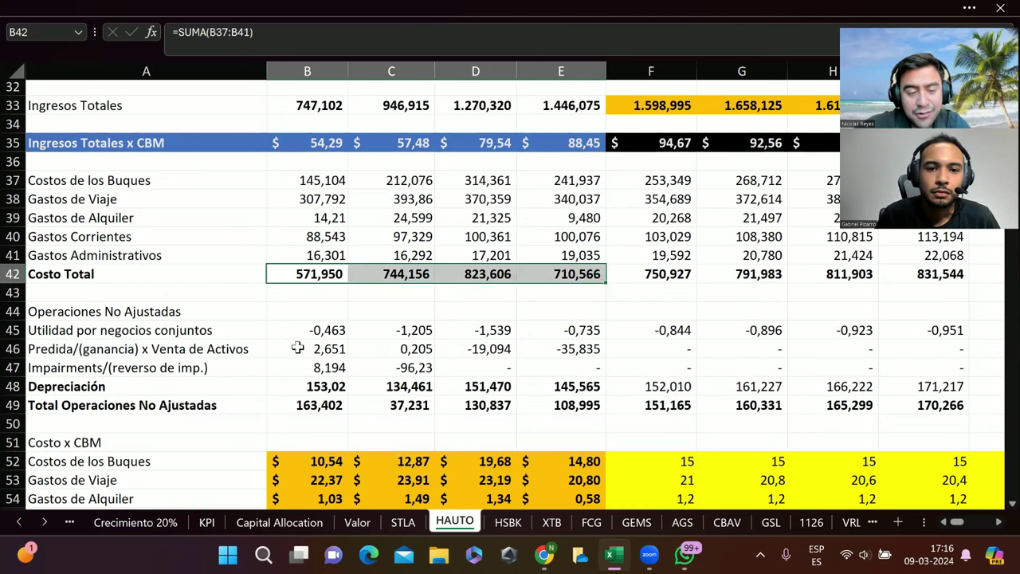
- Highlight Utilidad por negocios conjuntos from 2020 to 2023 and the 2022 and 2023 gains on asset sales
{"action": "left_click_drag", "start_coordinate": [331, 330], "coordinate": [562, 330]}
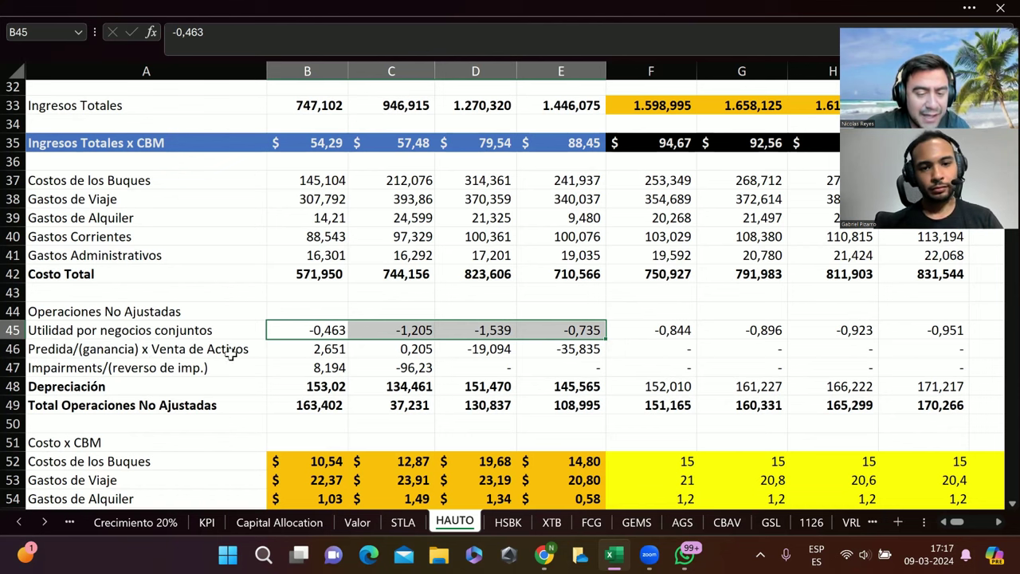
{"action": "left_click_drag", "start_coordinate": [487, 349], "coordinate": [599, 348]}
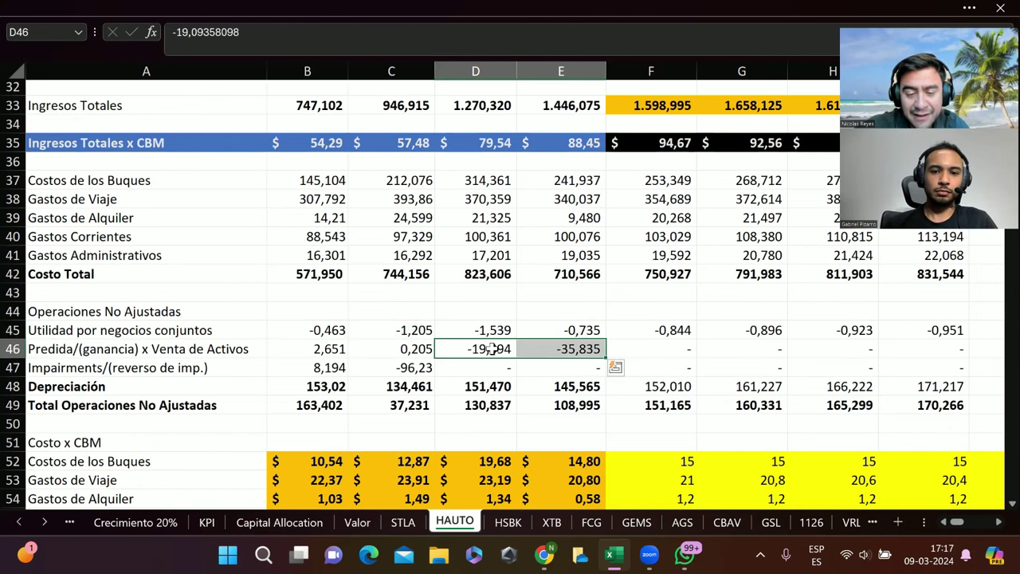
{"action": "left_click", "coordinate": [559, 348]}
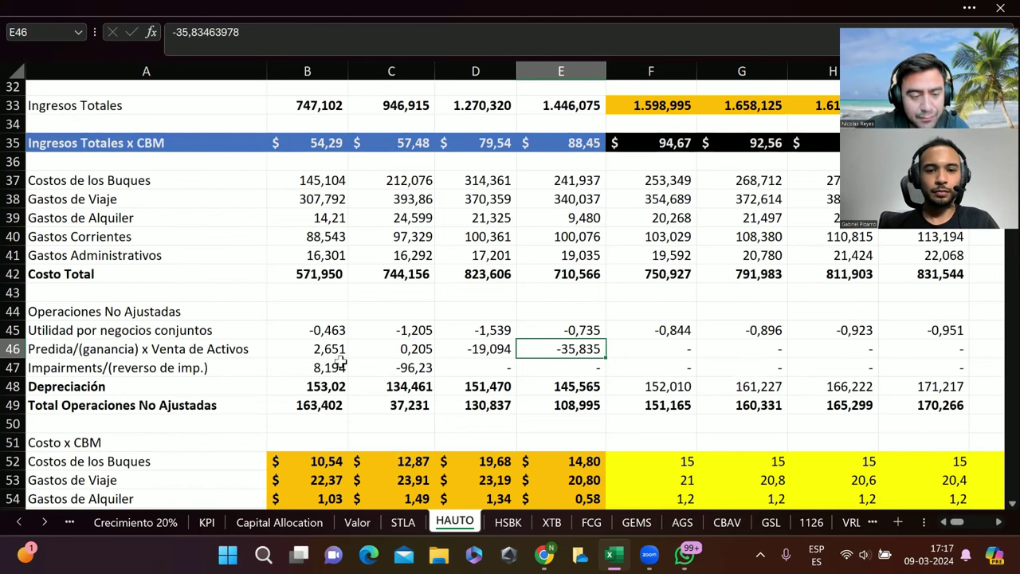
- Highlight the 2020 and 2021 impairments and mark those two years' entire columns against the year headers
{"action": "left_click_drag", "start_coordinate": [335, 366], "coordinate": [420, 366]}
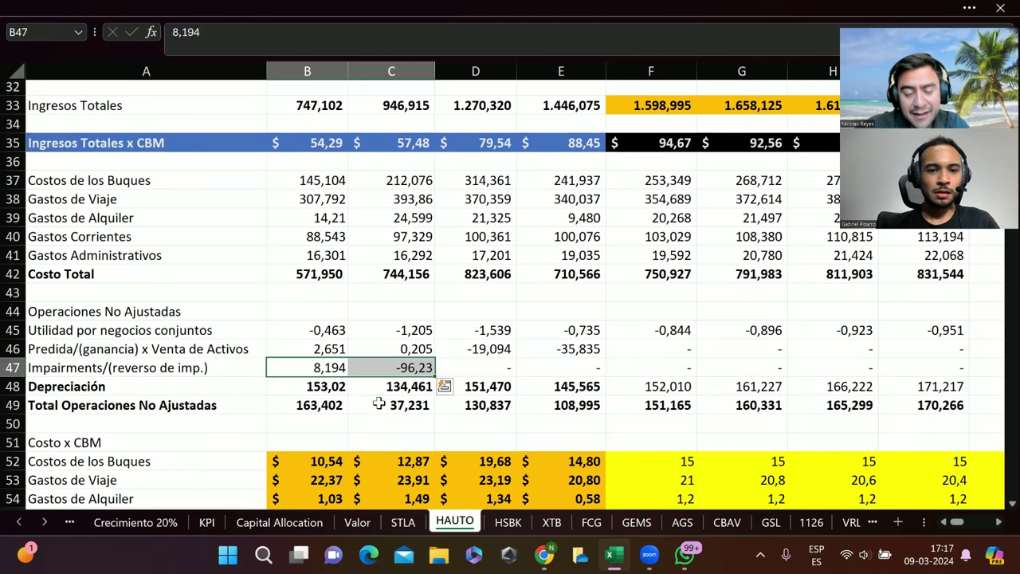
{"action": "scroll", "coordinate": [377, 278], "scroll_direction": "up", "scroll_amount": 10}
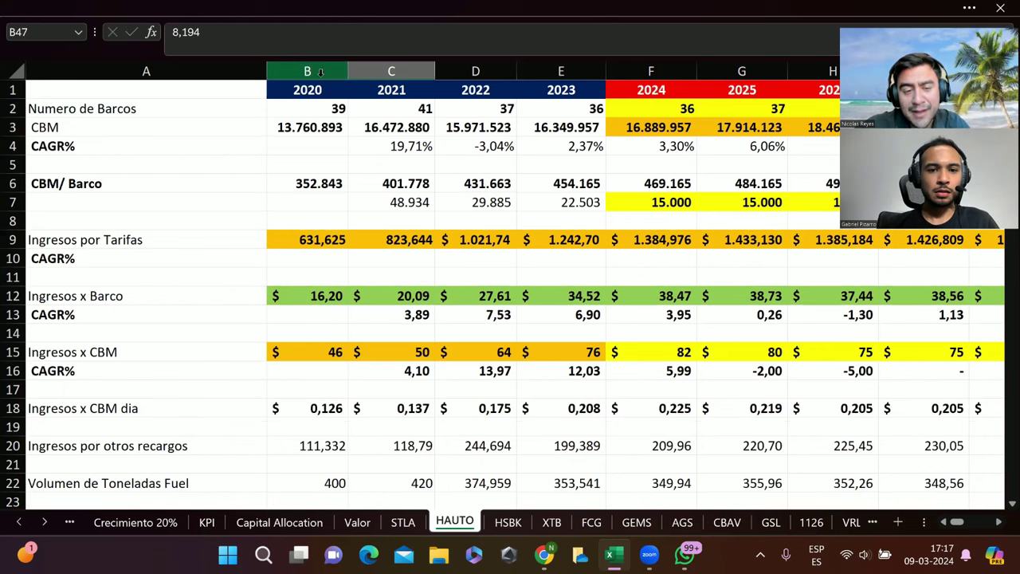
{"action": "left_click_drag", "start_coordinate": [320, 73], "coordinate": [391, 71]}
{"action": "scroll", "coordinate": [462, 255], "scroll_direction": "down", "scroll_amount": 8}
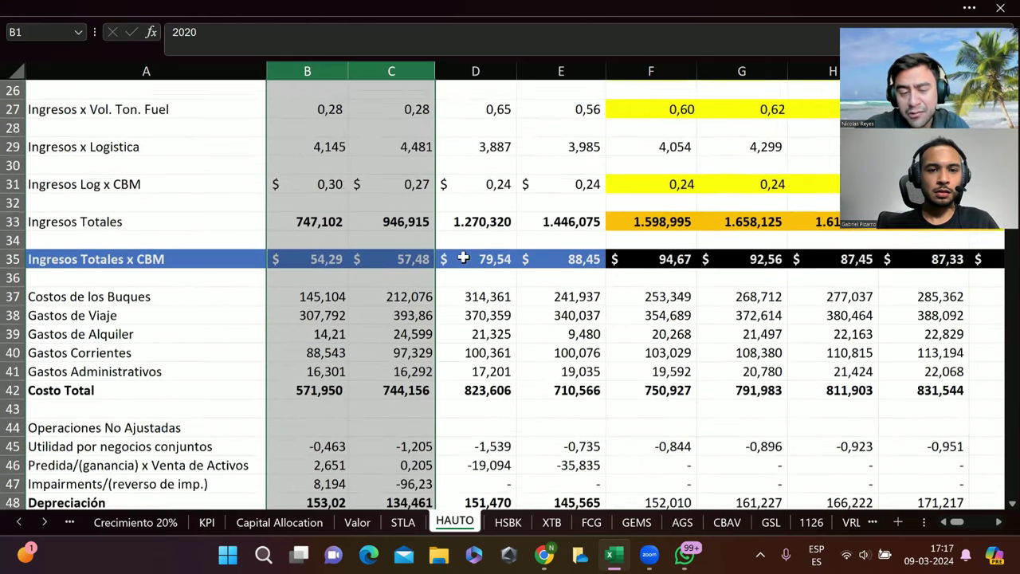
{"action": "scroll", "coordinate": [461, 372], "scroll_direction": "down", "scroll_amount": 2}
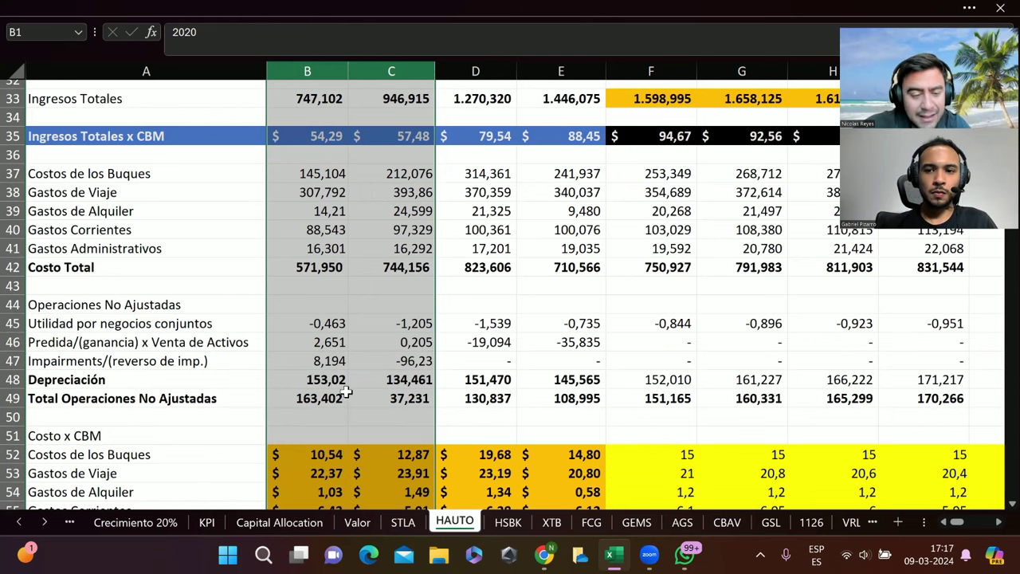
- Highlight Depreciación from 2020 to 2023 and the D&A % values from 2021 to 2023 in the income statement
{"action": "left_click_drag", "start_coordinate": [338, 380], "coordinate": [572, 382]}
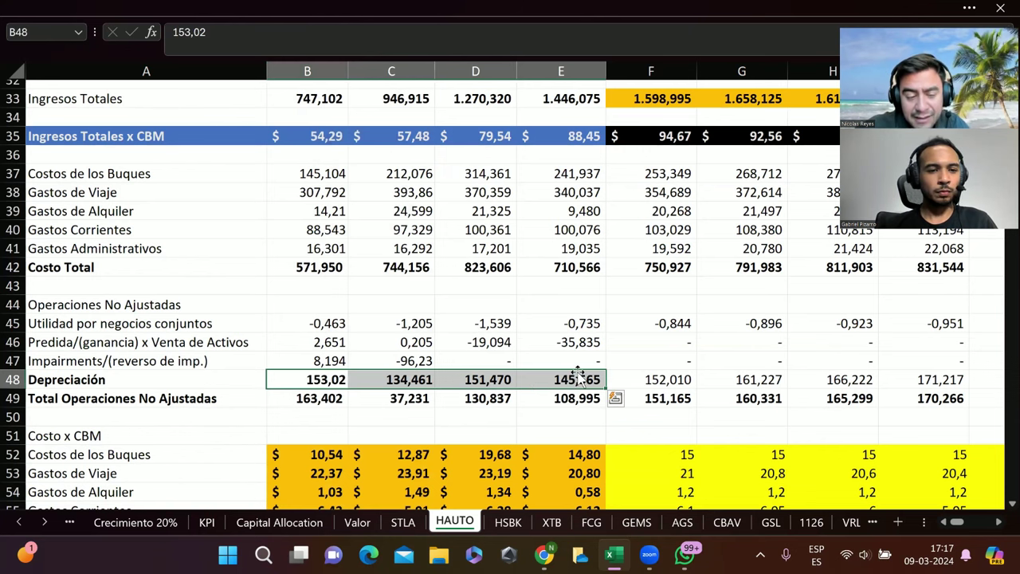
{"action": "scroll", "coordinate": [574, 380], "scroll_direction": "down", "scroll_amount": 12}
{"action": "scroll", "coordinate": [579, 379], "scroll_direction": "down", "scroll_amount": 2}
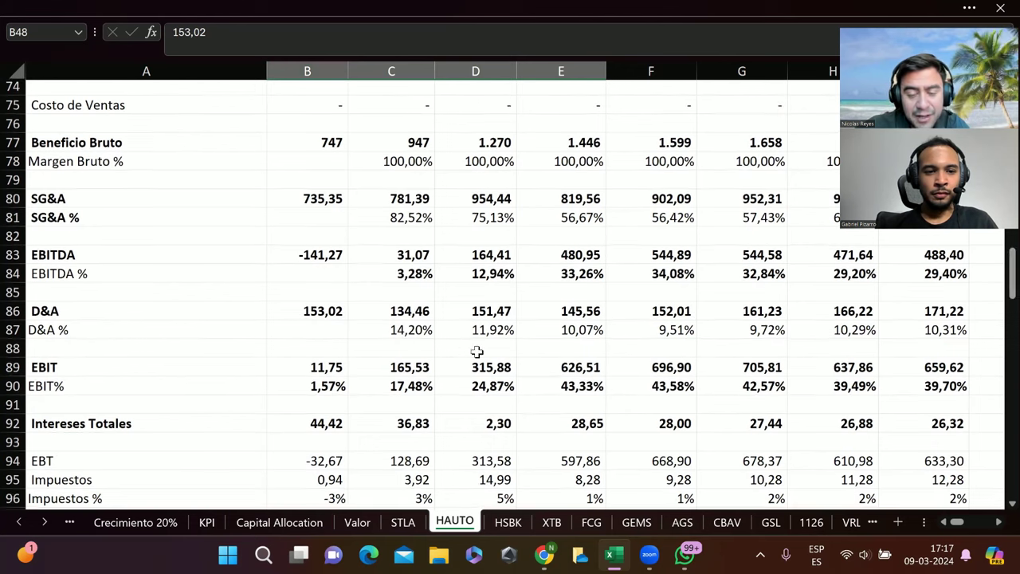
{"action": "left_click_drag", "start_coordinate": [396, 338], "coordinate": [586, 330]}
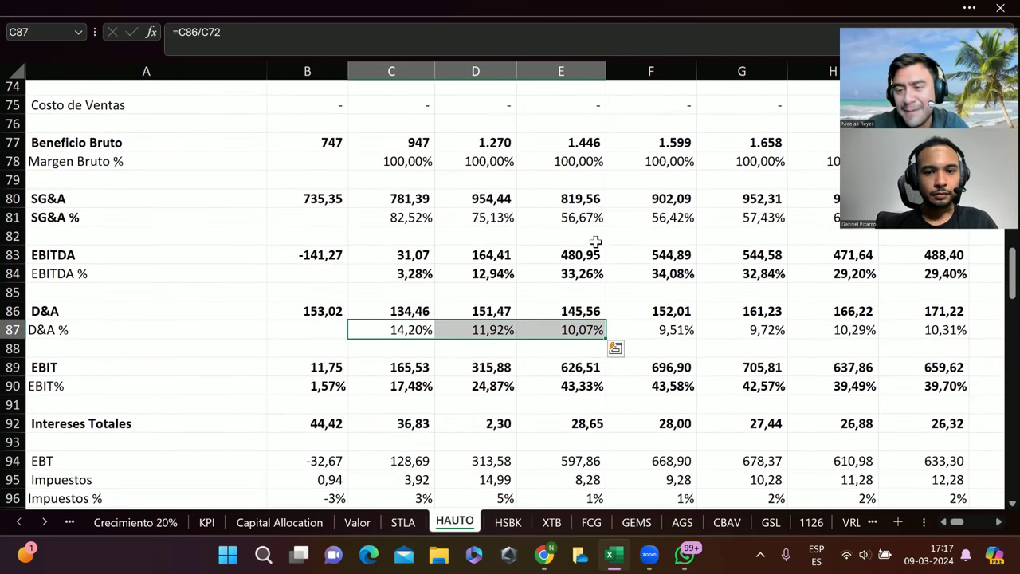
- Highlight the 2020 to 2023 Costo x CBM values for Costos de los Buques and Gastos de Viaje, and check the fuel volume rows
{"action": "scroll", "coordinate": [595, 244], "scroll_direction": "up", "scroll_amount": 9}
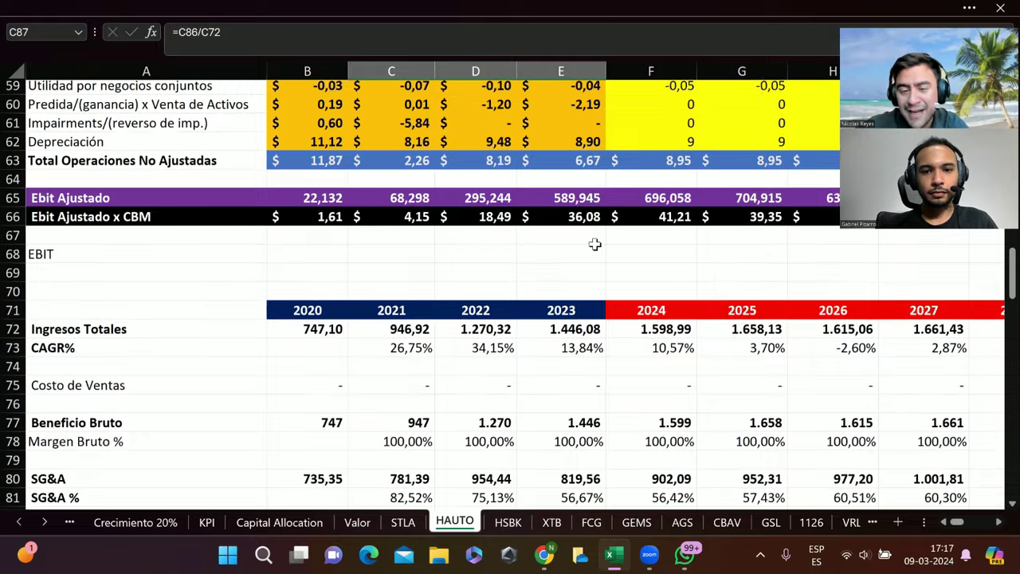
{"action": "scroll", "coordinate": [594, 244], "scroll_direction": "up", "scroll_amount": 1}
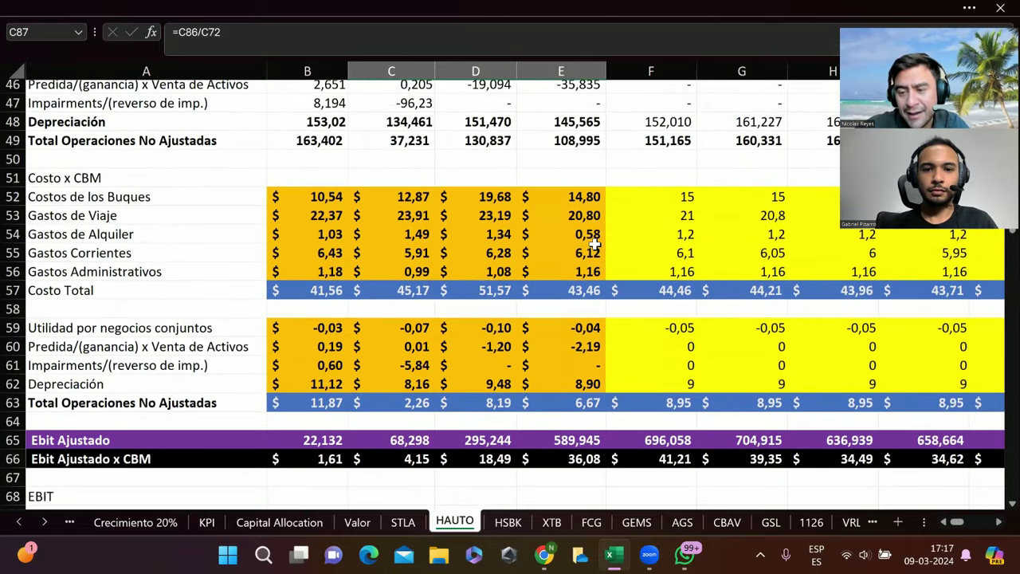
{"action": "scroll", "coordinate": [594, 244], "scroll_direction": "up", "scroll_amount": 2}
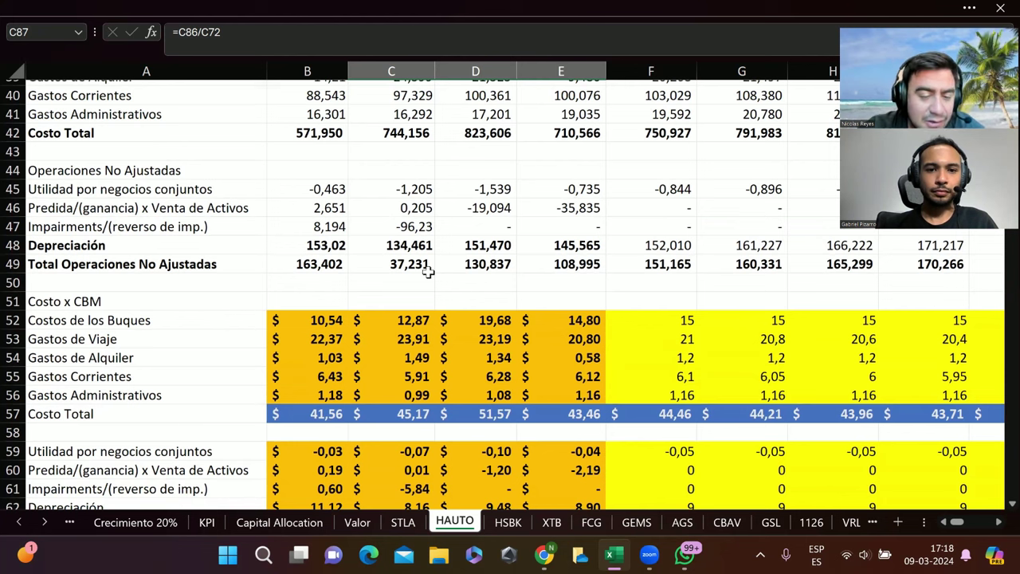
{"action": "left_click_drag", "start_coordinate": [325, 323], "coordinate": [592, 327]}
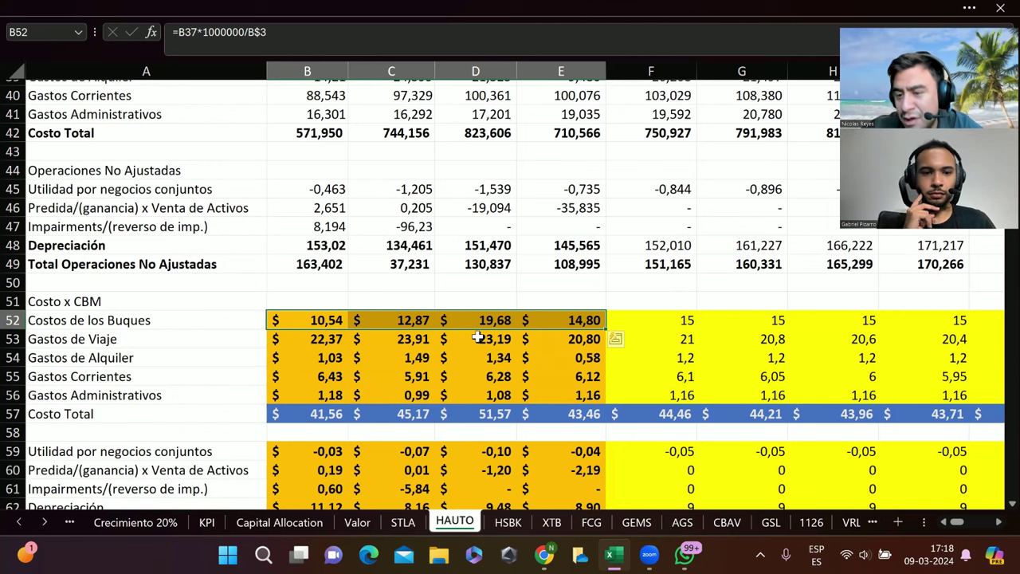
{"action": "left_click_drag", "start_coordinate": [306, 339], "coordinate": [550, 346]}
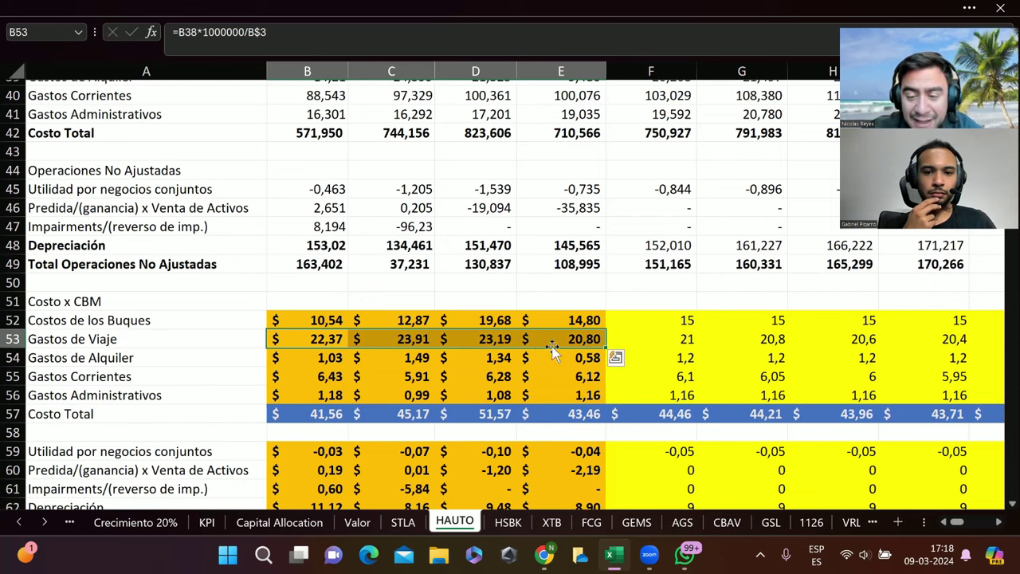
{"action": "scroll", "coordinate": [732, 344], "scroll_direction": "up", "scroll_amount": 10}
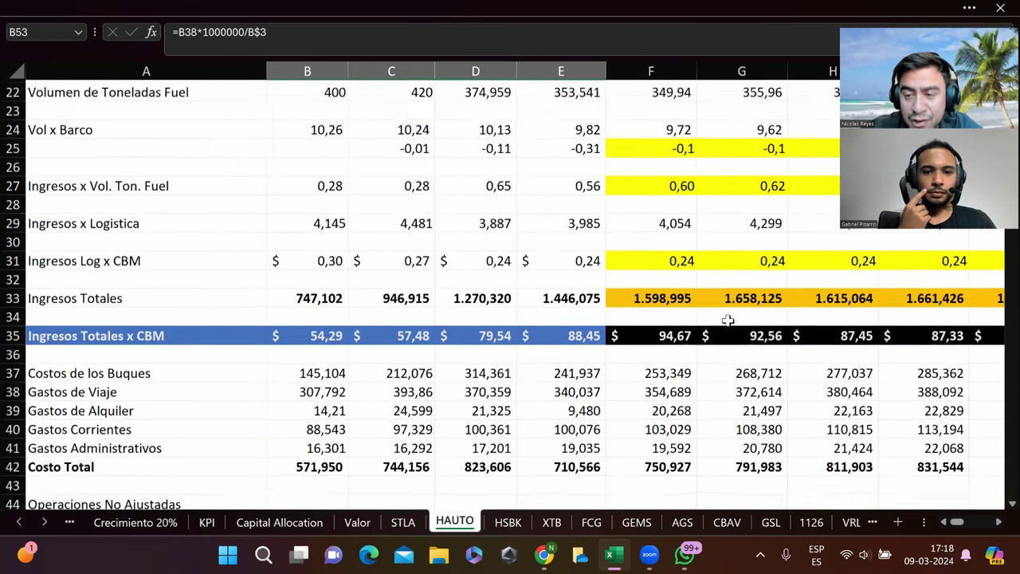
{"action": "scroll", "coordinate": [728, 321], "scroll_direction": "down", "scroll_amount": 1}
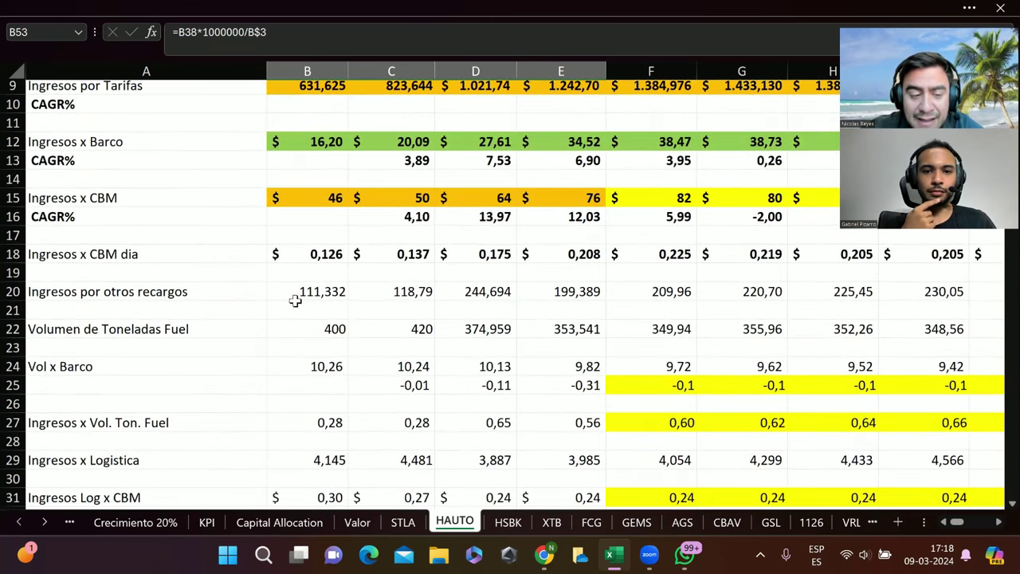
{"action": "scroll", "coordinate": [420, 400], "scroll_direction": "down", "scroll_amount": 10}
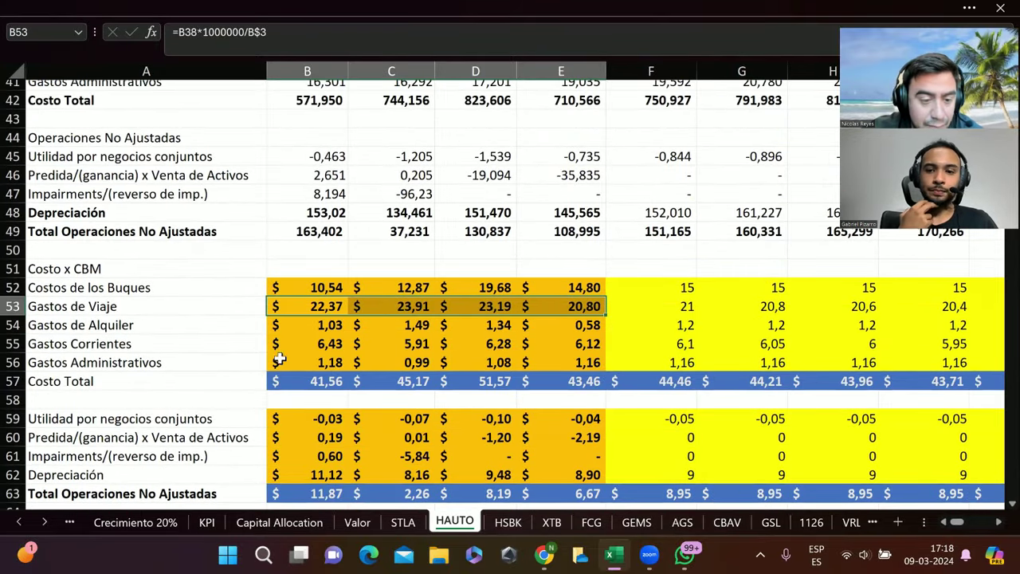
- Highlight the 2020 to 2023 Costo x CBM values for Gastos de Alquiler, Gastos Corrientes and Gastos Administrativos, row by row
{"action": "left_click", "coordinate": [315, 329]}
{"action": "left_click_drag", "start_coordinate": [386, 333], "coordinate": [551, 322]}
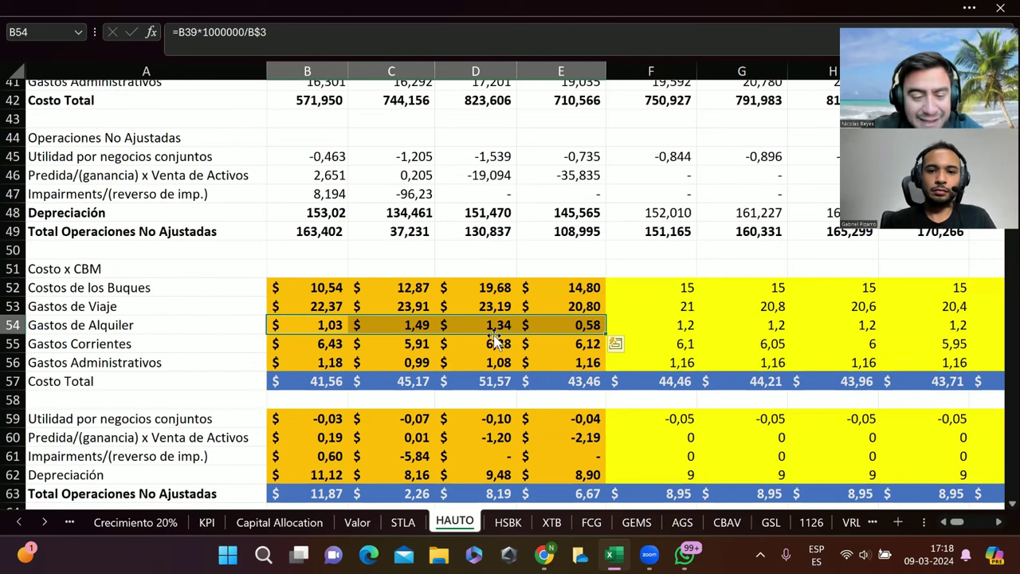
{"action": "left_click_drag", "start_coordinate": [317, 360], "coordinate": [398, 345]}
{"action": "left_click", "coordinate": [366, 402]}
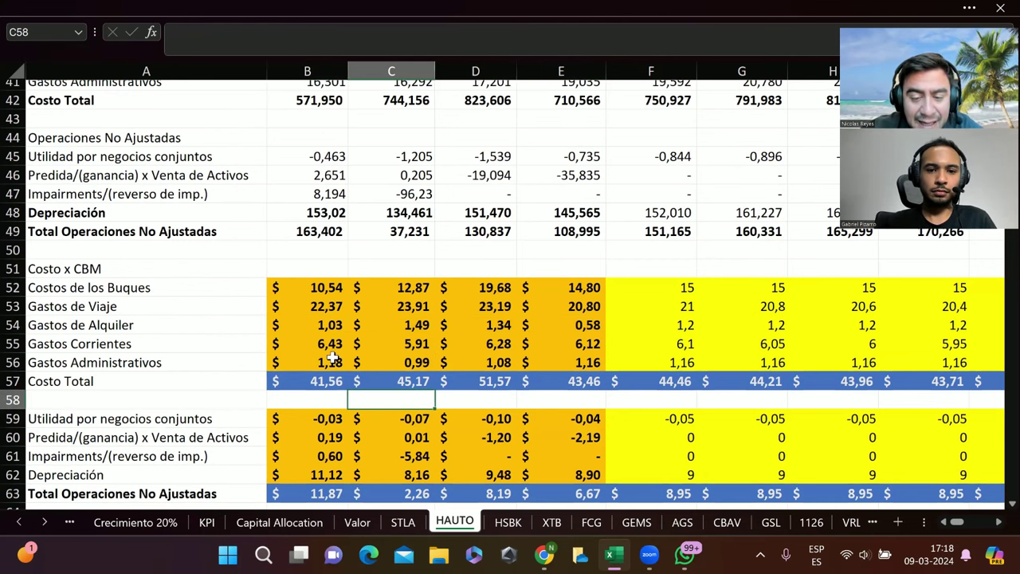
{"action": "left_click_drag", "start_coordinate": [333, 344], "coordinate": [589, 341]}
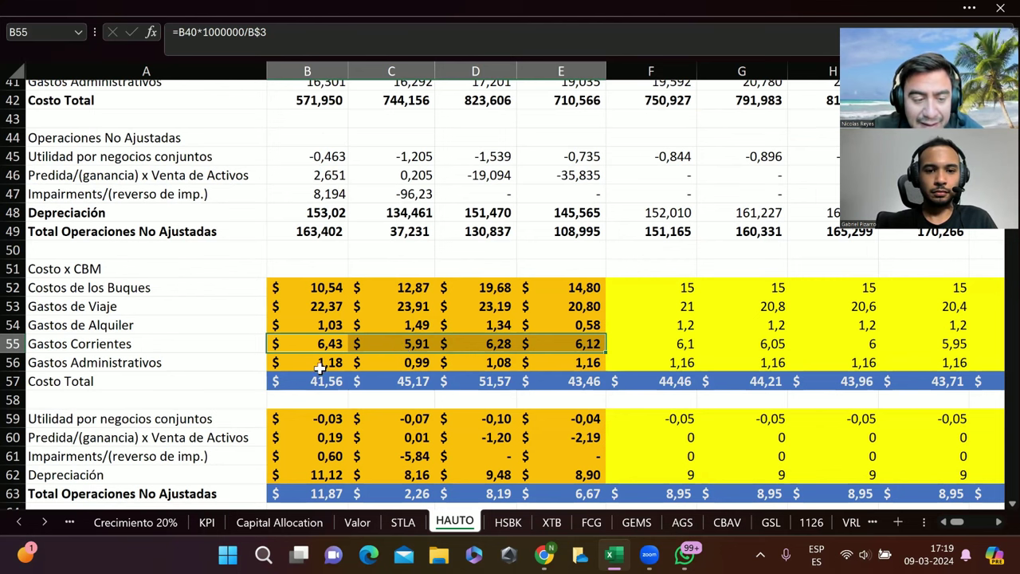
{"action": "left_click_drag", "start_coordinate": [319, 360], "coordinate": [553, 361]}
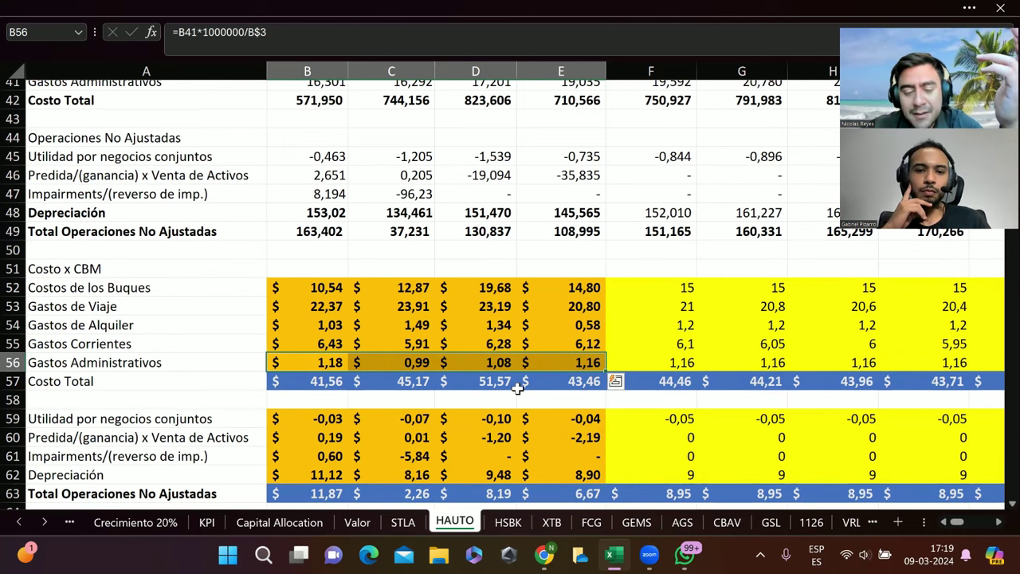
- Highlight the Depreciación per CBM values from 2020 to 2023
{"action": "scroll", "coordinate": [486, 397], "scroll_direction": "down", "scroll_amount": 1}
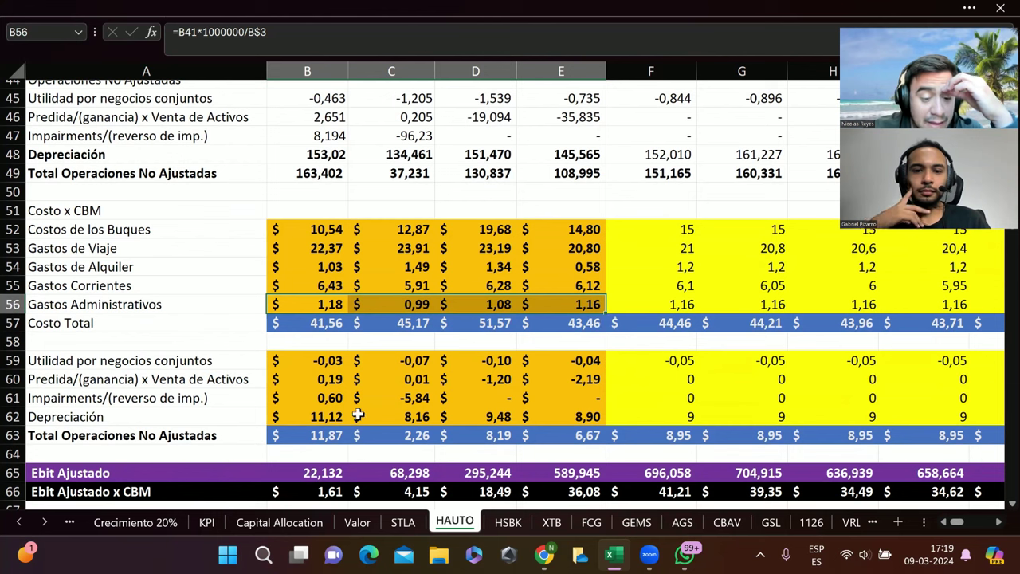
{"action": "left_click", "coordinate": [316, 417]}
{"action": "left_click_drag", "start_coordinate": [317, 417], "coordinate": [587, 412]}
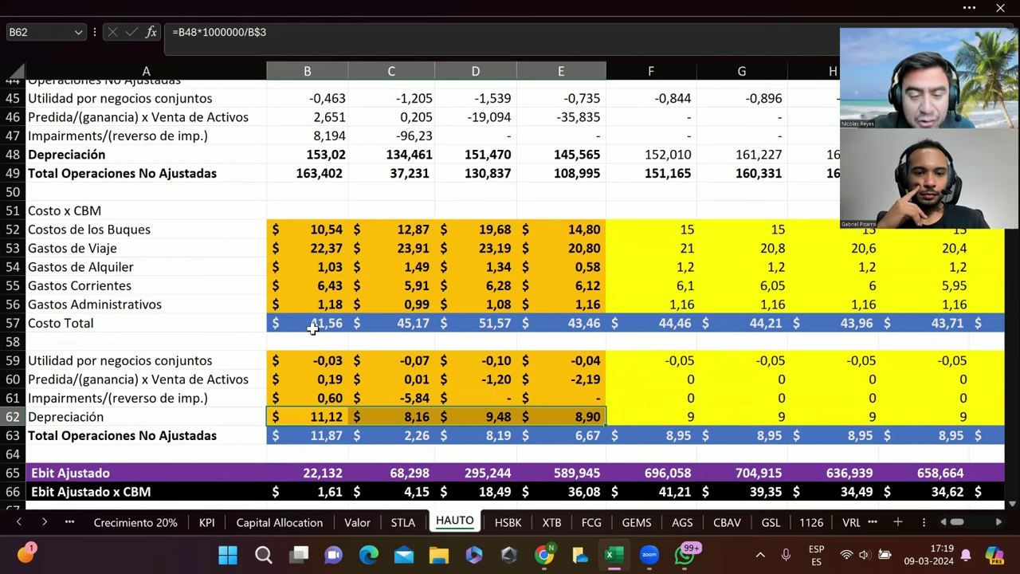
- Highlight Costo Total per CBM for 2021 and 2022 and compare it with Costos de los Buques for the same years
{"action": "scroll", "coordinate": [319, 322], "scroll_direction": "down", "scroll_amount": 1}
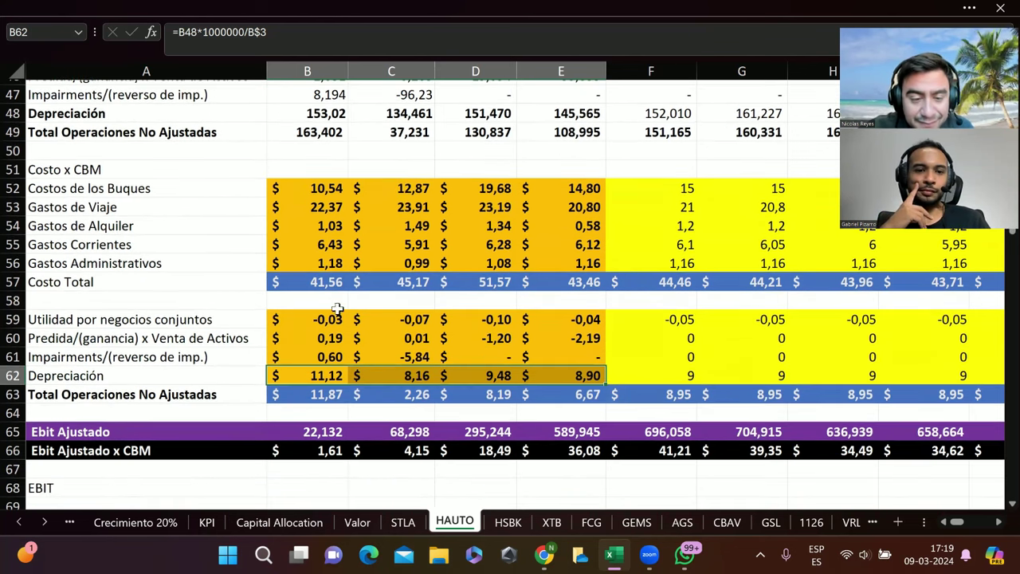
{"action": "left_click_drag", "start_coordinate": [319, 279], "coordinate": [478, 285]}
{"action": "left_click_drag", "start_coordinate": [402, 285], "coordinate": [458, 282]}
{"action": "scroll", "coordinate": [459, 311], "scroll_direction": "up", "scroll_amount": 3}
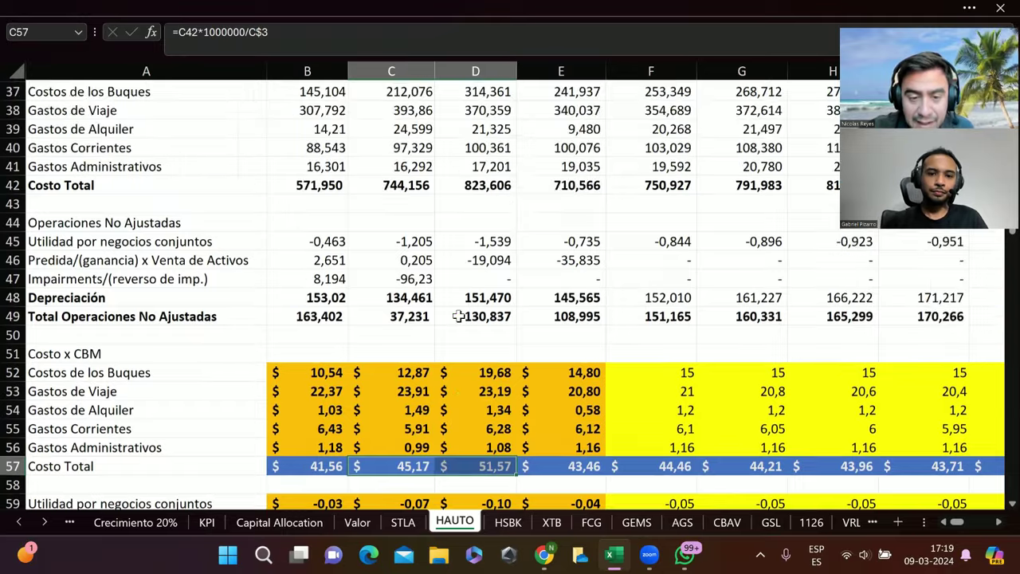
{"action": "scroll", "coordinate": [458, 316], "scroll_direction": "up", "scroll_amount": 2}
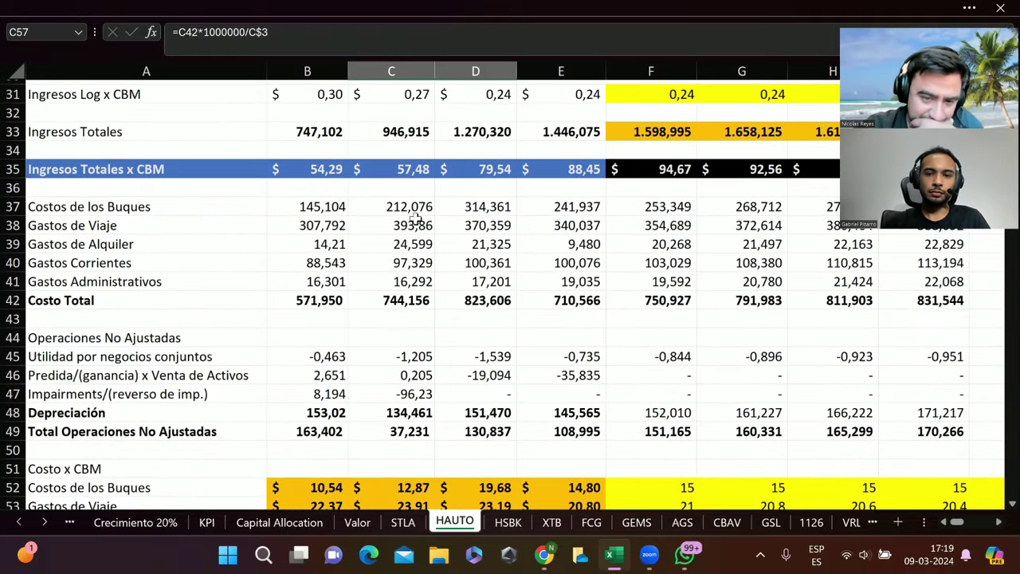
{"action": "left_click_drag", "start_coordinate": [407, 206], "coordinate": [487, 206]}
- Return to the per-CBM non-adjusted operations and select the 2023 Total Operaciones No Ajustadas
{"action": "scroll", "coordinate": [474, 326], "scroll_direction": "down", "scroll_amount": 3}
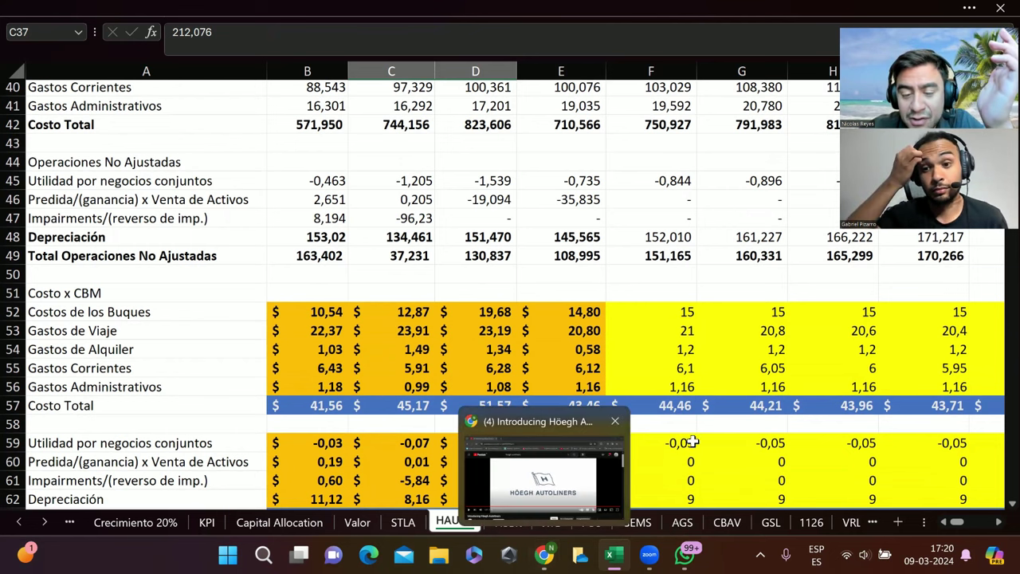
{"action": "scroll", "coordinate": [692, 443], "scroll_direction": "down", "scroll_amount": 3}
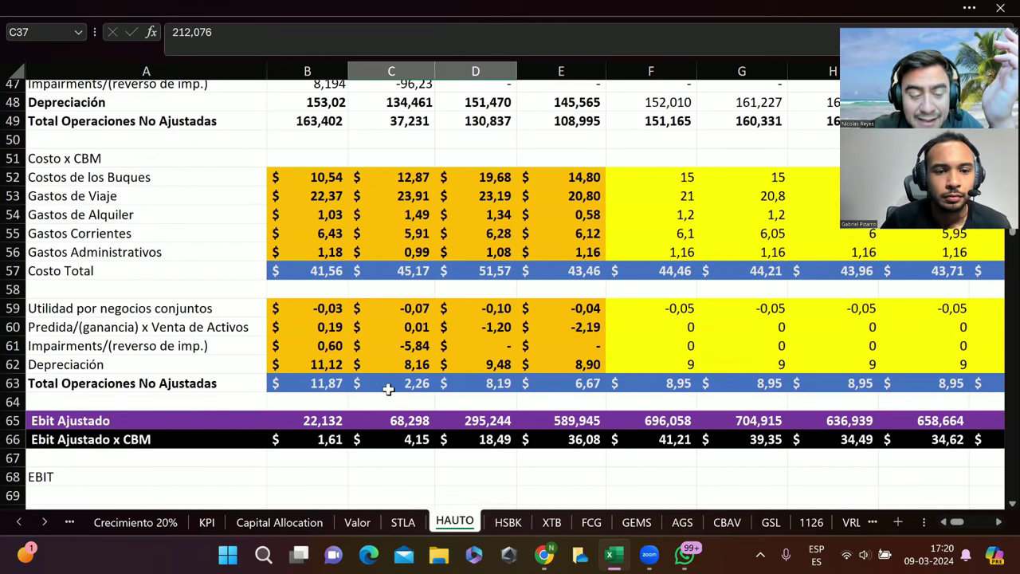
{"action": "left_click", "coordinate": [568, 385]}
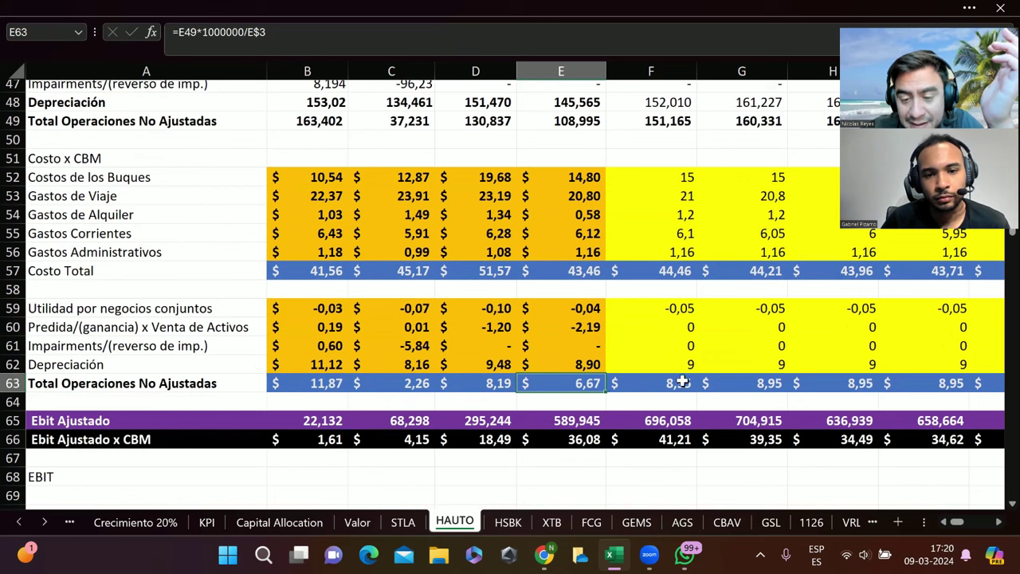
- Highlight the 2024 and 2025 per-CBM Total Operaciones No Ajustadas and select the 2023 Predida/(ganancia) x Venta de Activos
{"action": "left_click_drag", "start_coordinate": [665, 386], "coordinate": [766, 382]}
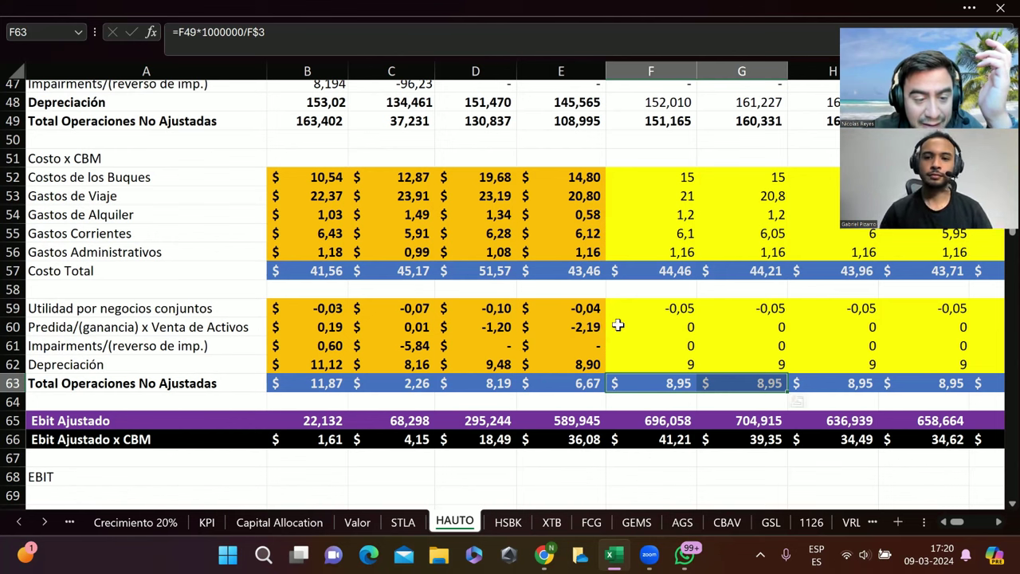
{"action": "left_click", "coordinate": [586, 326]}
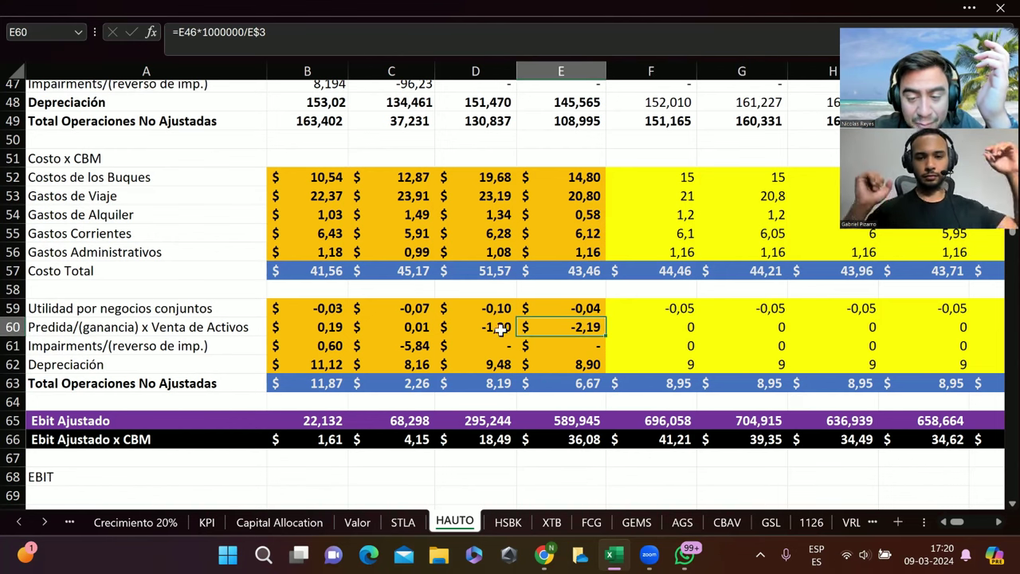
{"action": "scroll", "coordinate": [635, 332], "scroll_direction": "right", "scroll_amount": 2}
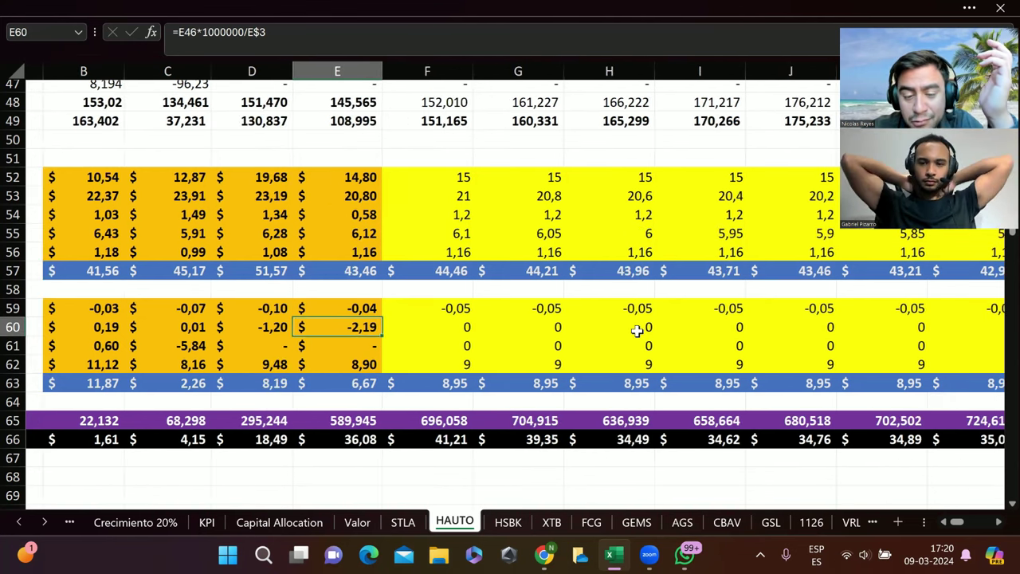
{"action": "scroll", "coordinate": [396, 333], "scroll_direction": "left", "scroll_amount": 2}
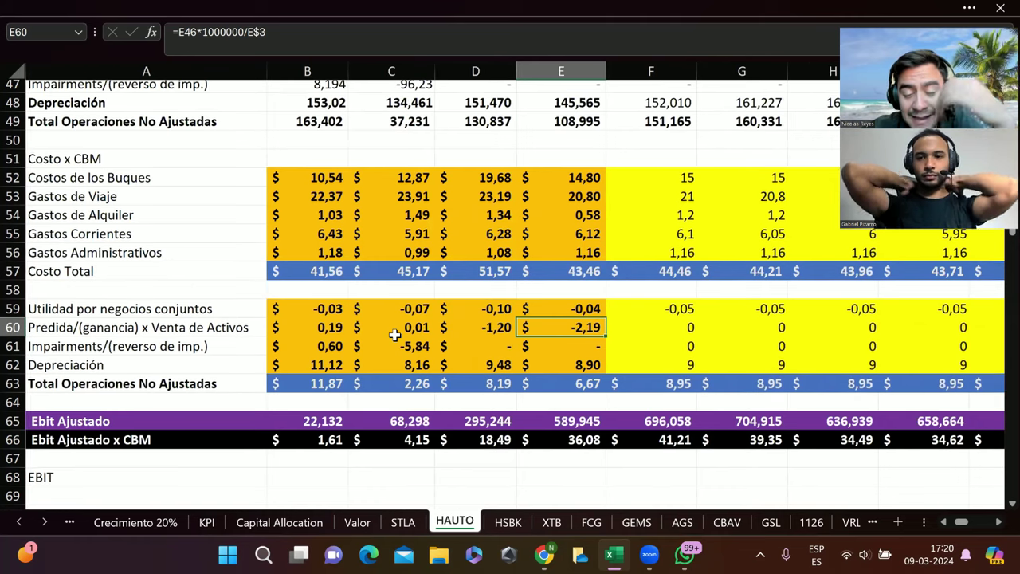
- Highlight Ebit Ajustado from 2020 to 2023 and select Ebit Ajustado x CBM for 2020, 2023 and 2024 in turn
{"action": "scroll", "coordinate": [610, 346], "scroll_direction": "down", "scroll_amount": 1}
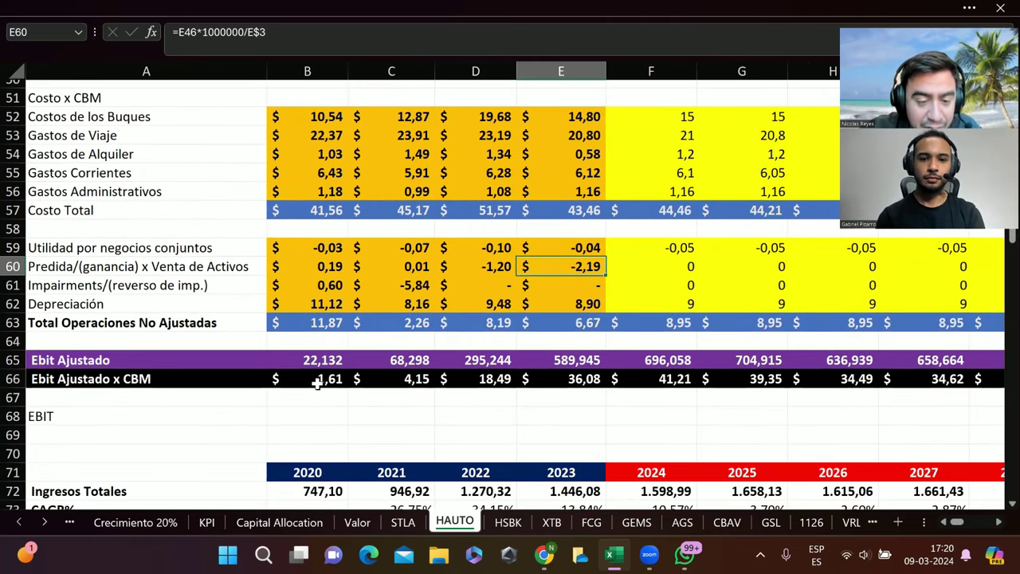
{"action": "left_click_drag", "start_coordinate": [335, 360], "coordinate": [562, 364]}
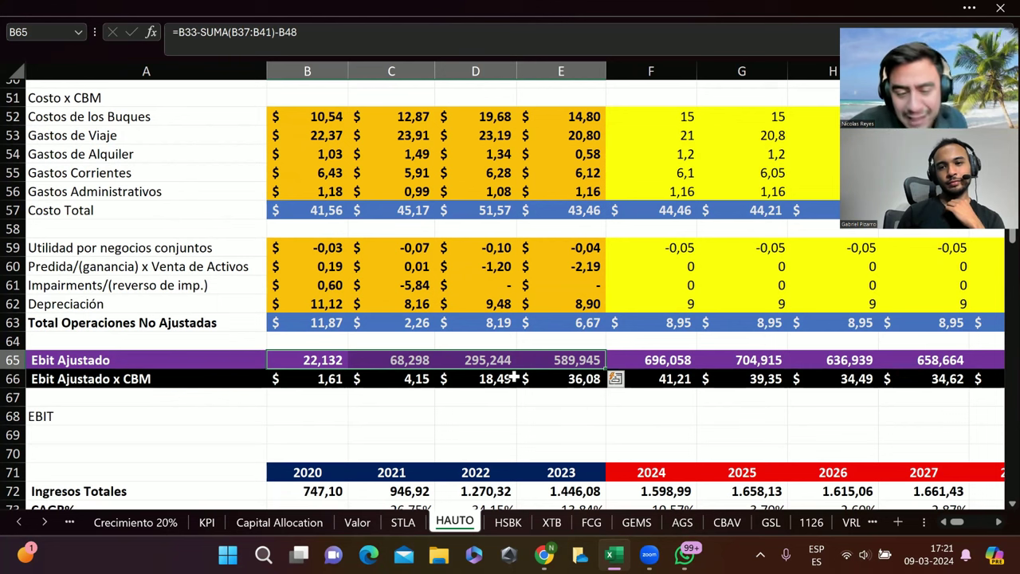
{"action": "left_click", "coordinate": [305, 377]}
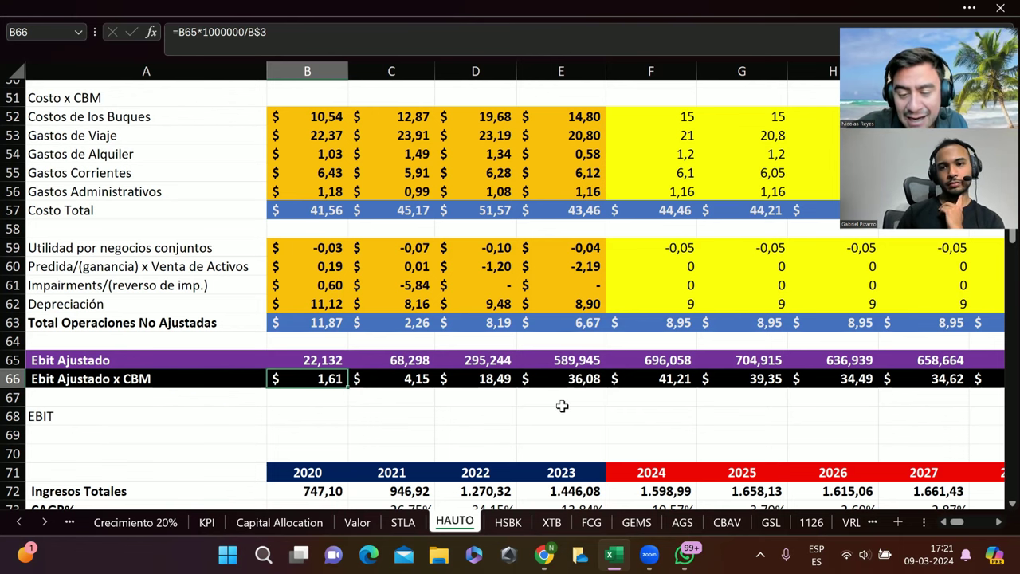
{"action": "left_click", "coordinate": [574, 379]}
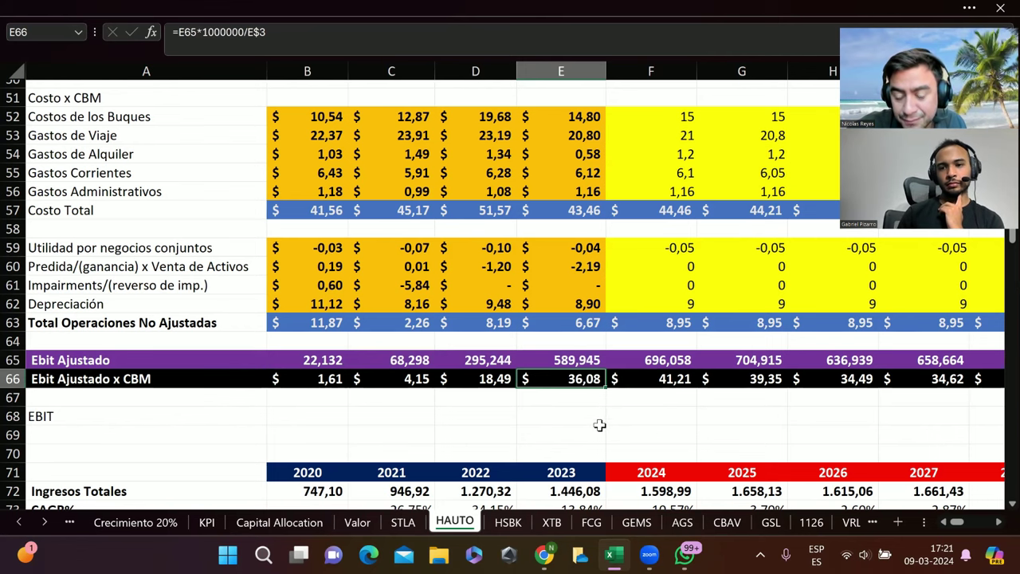
{"action": "left_click", "coordinate": [655, 379]}
- Go back to the revenue section and select the 2024 Ingresos x CBM value
{"action": "scroll", "coordinate": [662, 308], "scroll_direction": "up", "scroll_amount": 5}
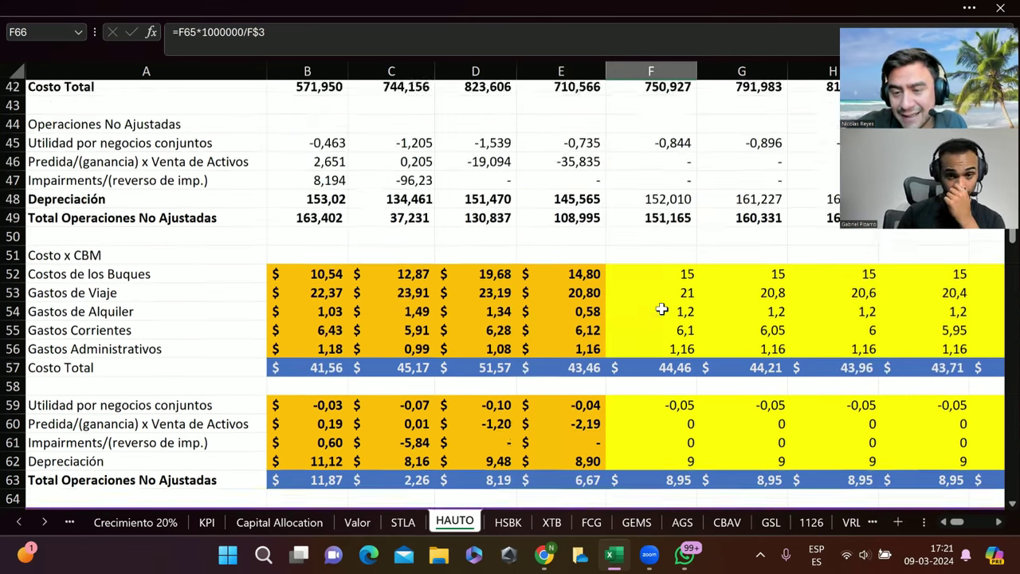
{"action": "scroll", "coordinate": [662, 309], "scroll_direction": "down", "scroll_amount": 3}
{"action": "scroll", "coordinate": [662, 309], "scroll_direction": "up", "scroll_amount": 14}
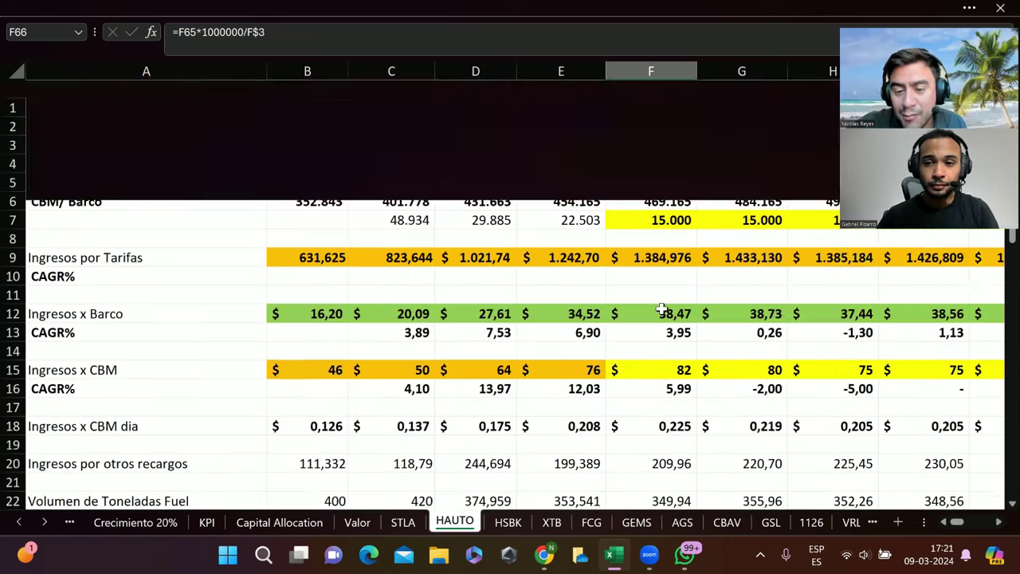
{"action": "left_click", "coordinate": [667, 305]}
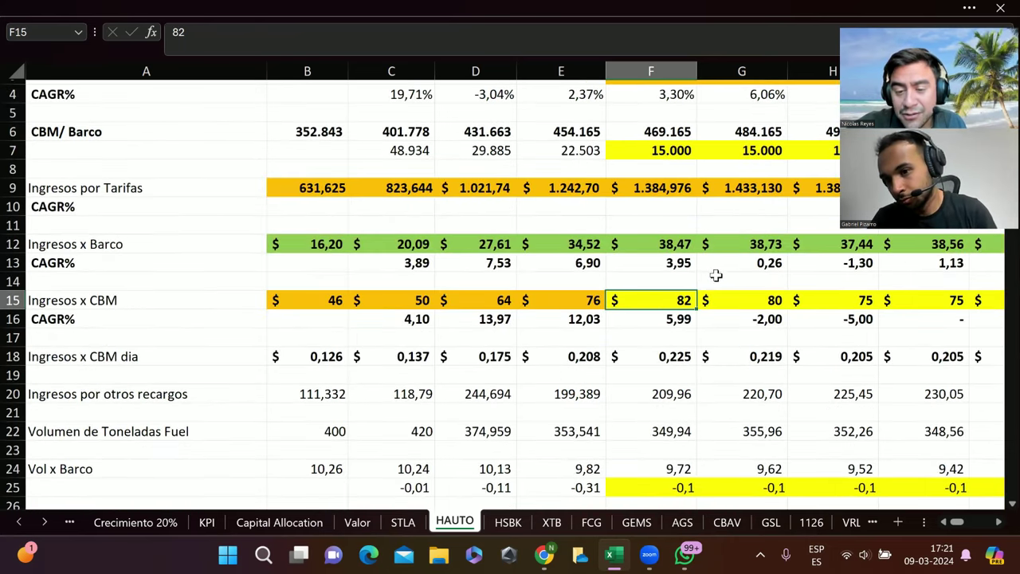
- Return to the adjusted EBIT rows and select the 2024 Ebit Ajustado x CBM value
{"action": "scroll", "coordinate": [617, 355], "scroll_direction": "down", "scroll_amount": 10}
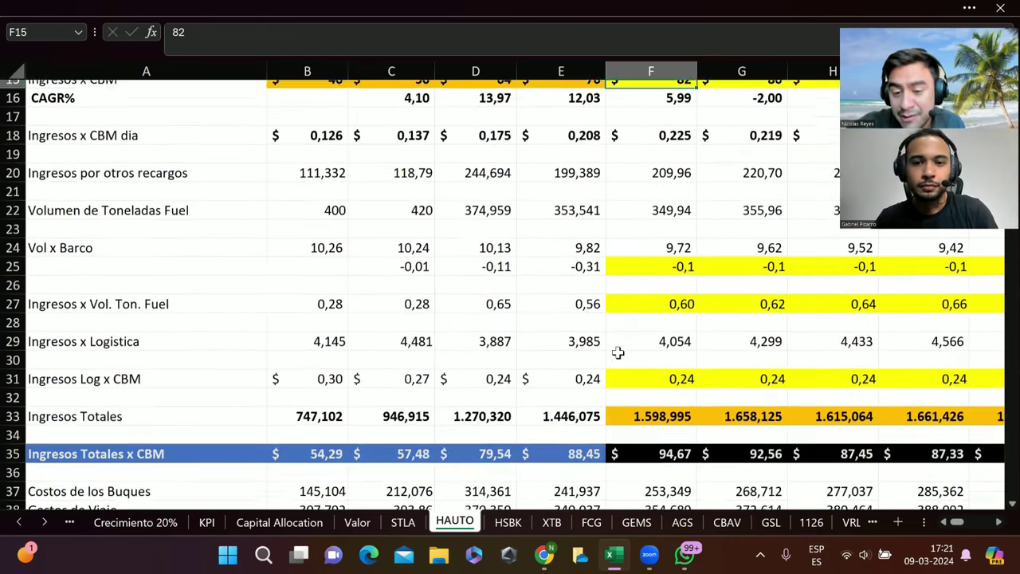
{"action": "scroll", "coordinate": [617, 352], "scroll_direction": "down", "scroll_amount": 5}
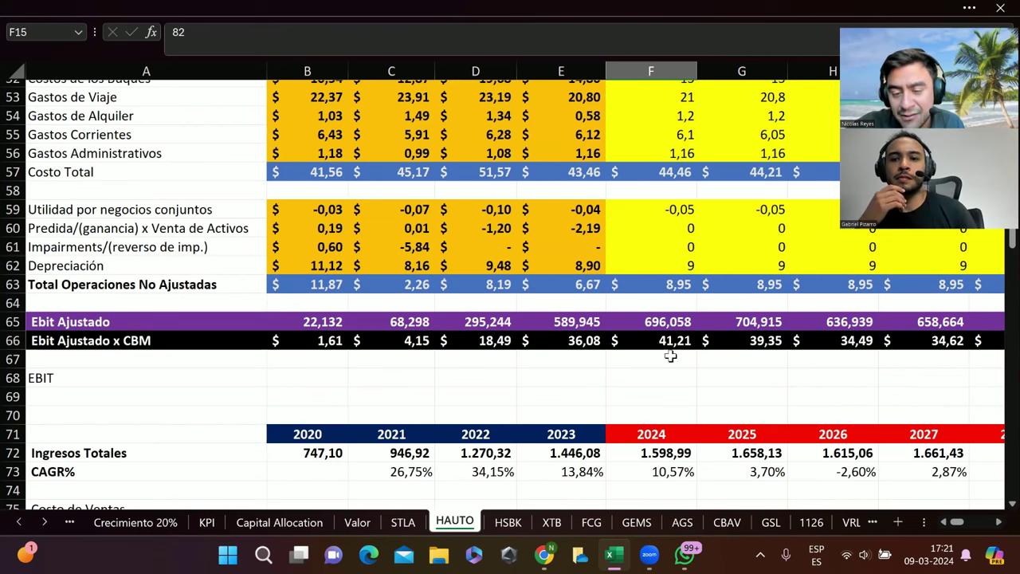
{"action": "scroll", "coordinate": [674, 351], "scroll_direction": "down", "scroll_amount": 2}
{"action": "left_click", "coordinate": [658, 230]}
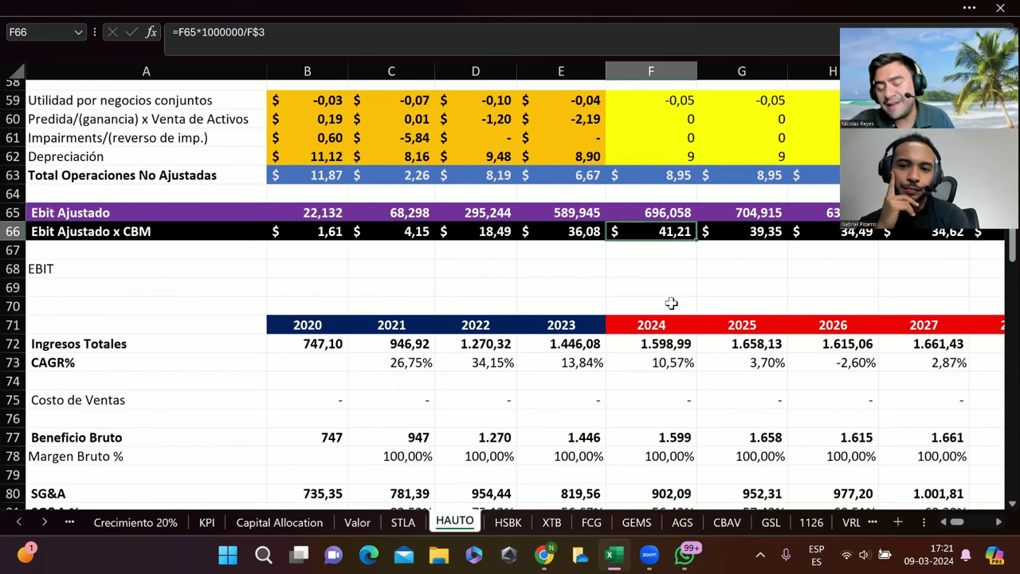
- Highlight Ebit Ajustado x CBM from 2025 to 2029 and review its projection through the early 2040s
{"action": "scroll", "coordinate": [724, 304], "scroll_direction": "right", "scroll_amount": 3}
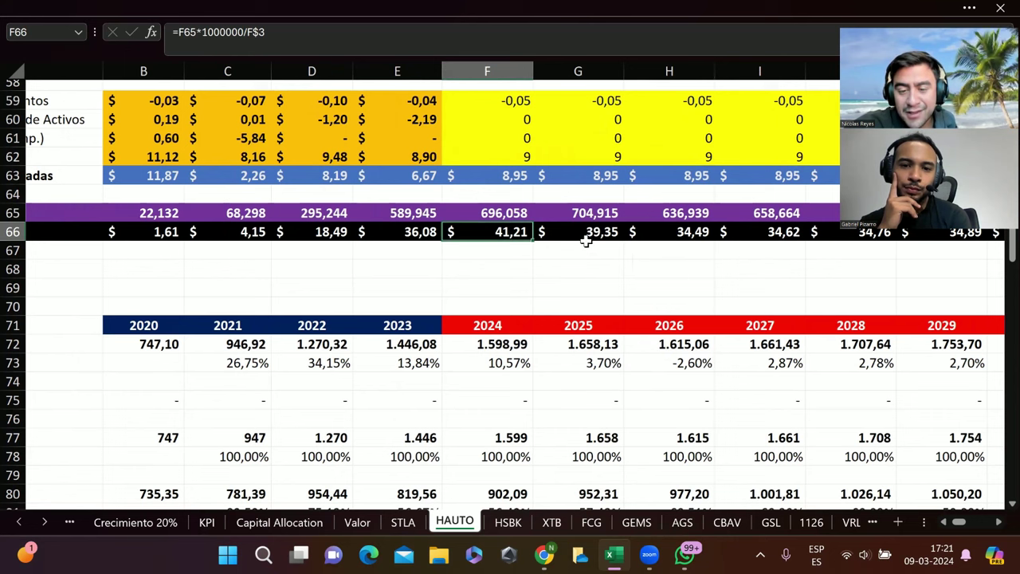
{"action": "left_click_drag", "start_coordinate": [574, 232], "coordinate": [741, 238]}
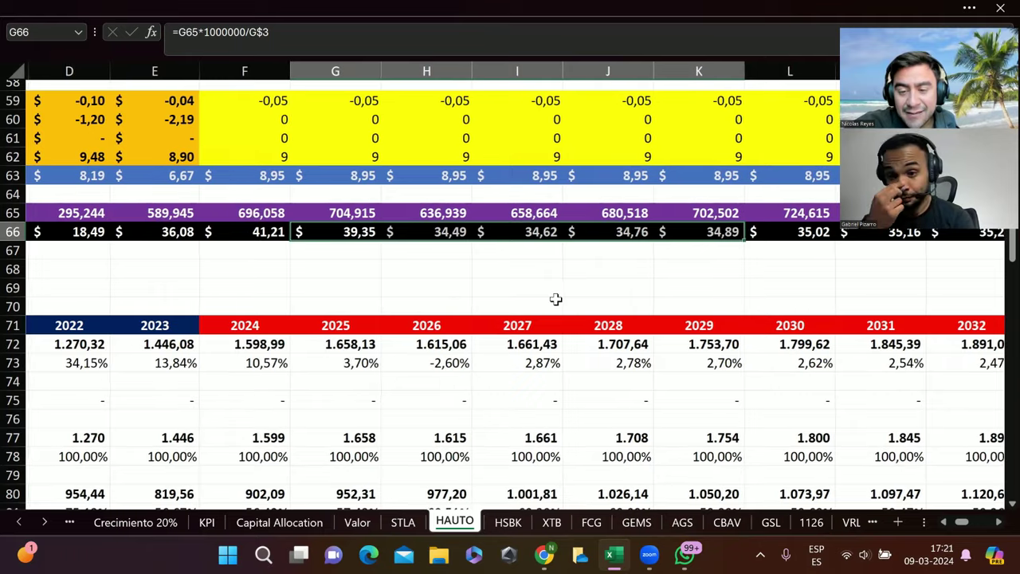
{"action": "scroll", "coordinate": [556, 299], "scroll_direction": "right", "scroll_amount": 2}
{"action": "scroll", "coordinate": [556, 299], "scroll_direction": "right", "scroll_amount": 5}
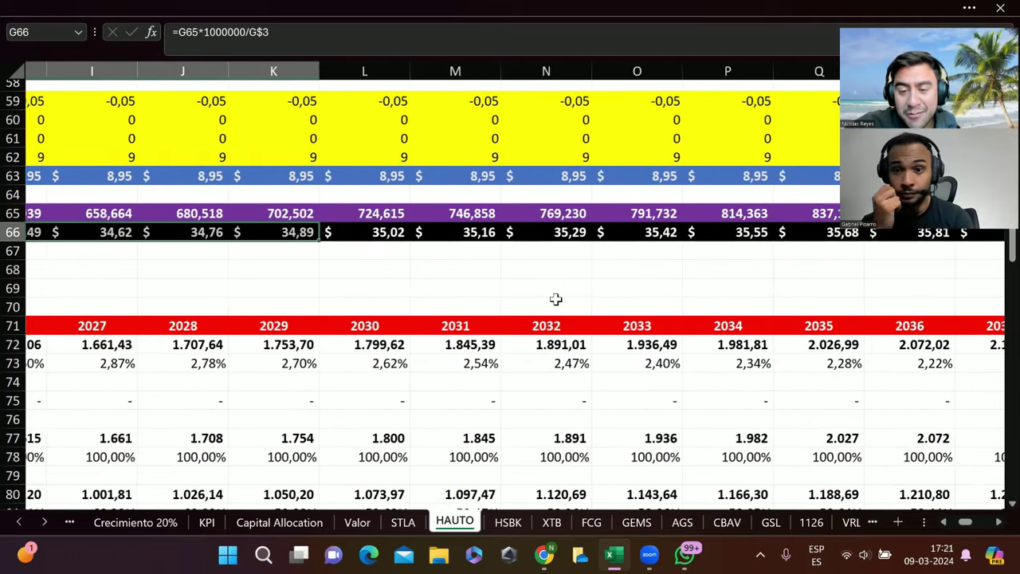
{"action": "scroll", "coordinate": [555, 299], "scroll_direction": "right", "scroll_amount": 7}
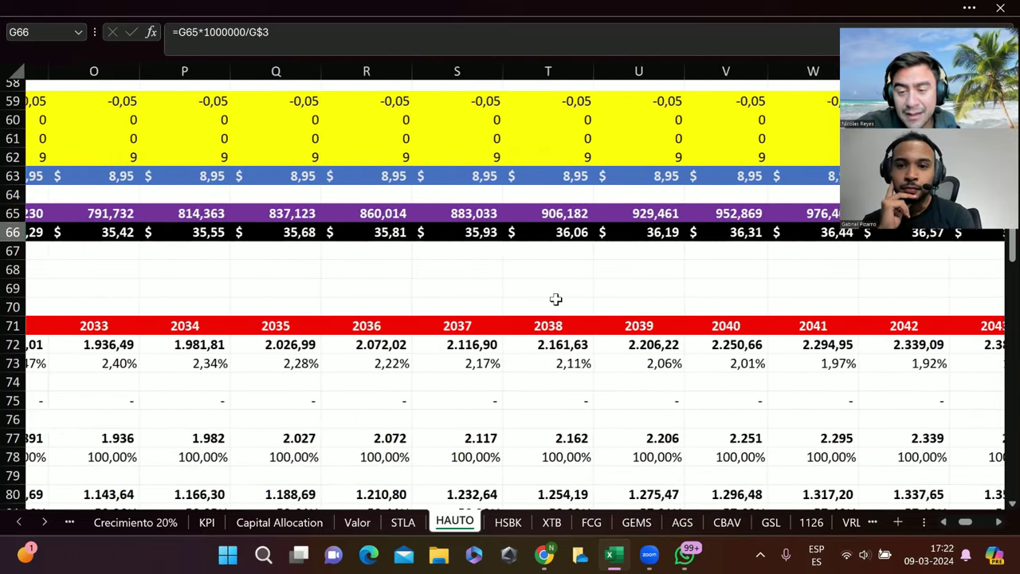
{"action": "scroll", "coordinate": [555, 299], "scroll_direction": "left", "scroll_amount": 16}
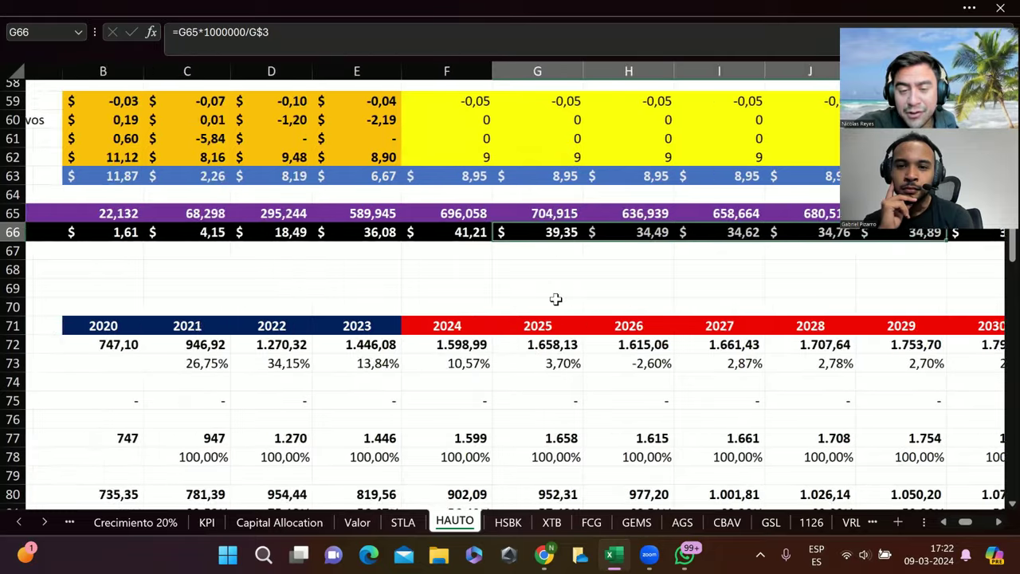
- Highlight the whole Gastos Corrientes and Gastos de Viaje rows under Costo x CBM in turn and review their projected values
{"action": "scroll", "coordinate": [556, 299], "scroll_direction": "up", "scroll_amount": 1}
{"action": "scroll", "coordinate": [555, 298], "scroll_direction": "up", "scroll_amount": 3}
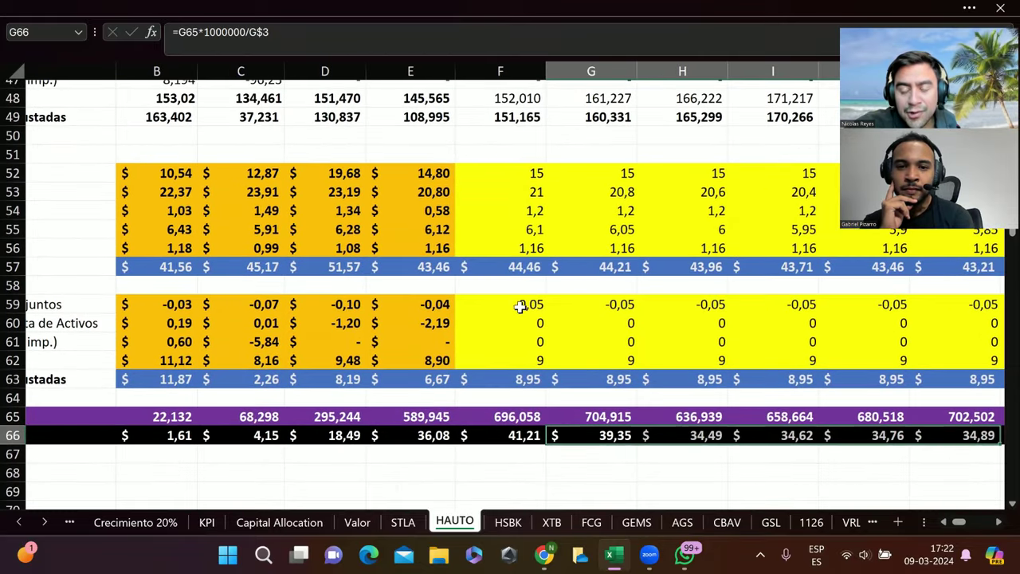
{"action": "scroll", "coordinate": [374, 248], "scroll_direction": "left", "scroll_amount": 3}
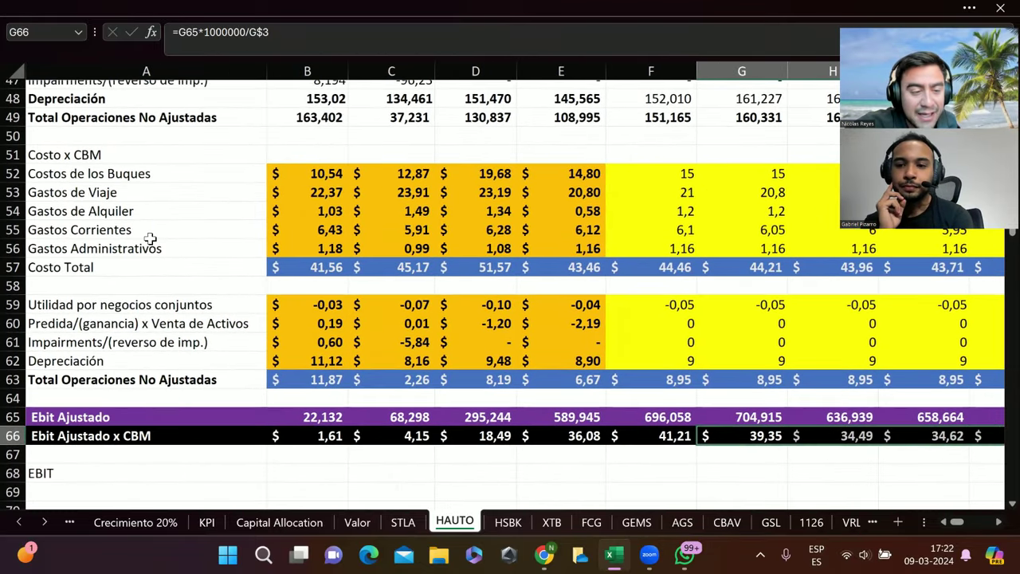
{"action": "left_click", "coordinate": [13, 229]}
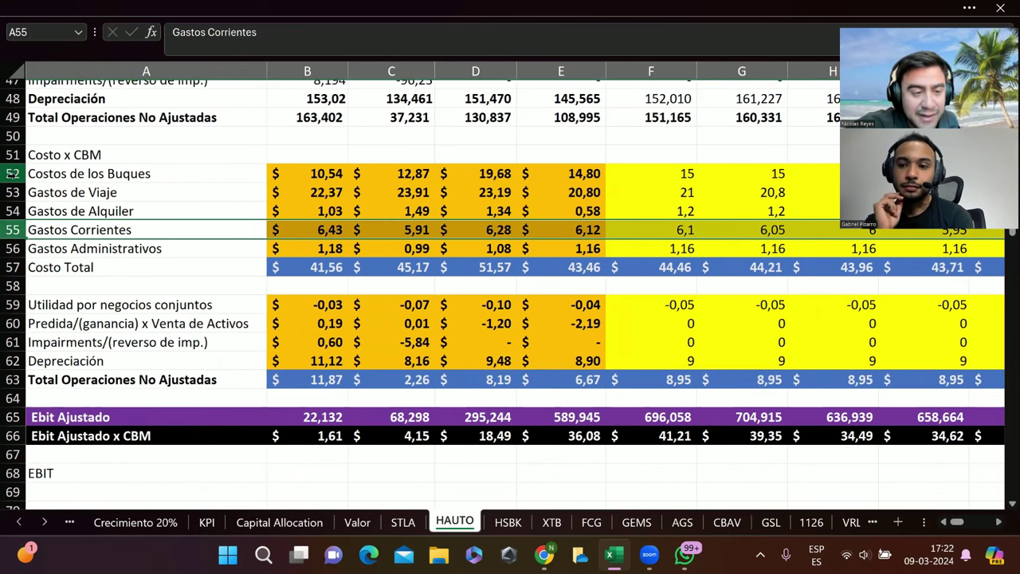
{"action": "left_click", "coordinate": [13, 192]}
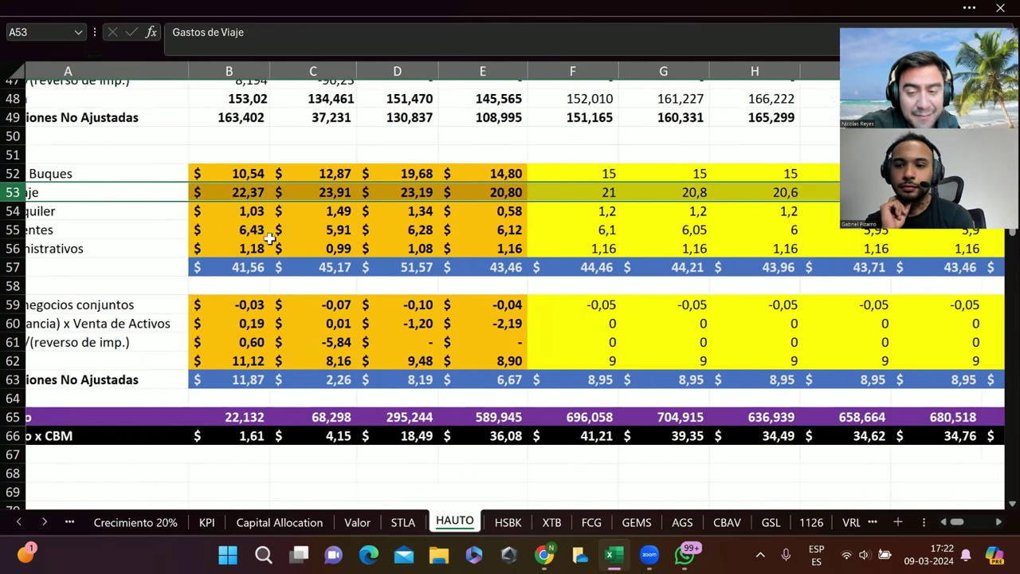
{"action": "scroll", "coordinate": [270, 237], "scroll_direction": "right", "scroll_amount": 10}
{"action": "scroll", "coordinate": [270, 238], "scroll_direction": "right", "scroll_amount": 14}
{"action": "scroll", "coordinate": [270, 237], "scroll_direction": "left", "scroll_amount": 17}
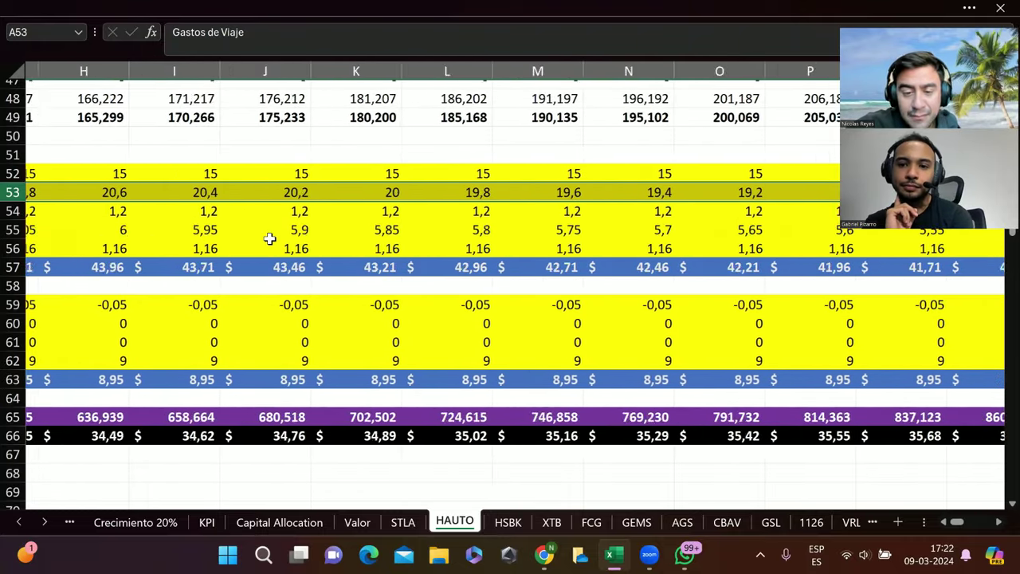
{"action": "scroll", "coordinate": [270, 238], "scroll_direction": "left", "scroll_amount": 10}
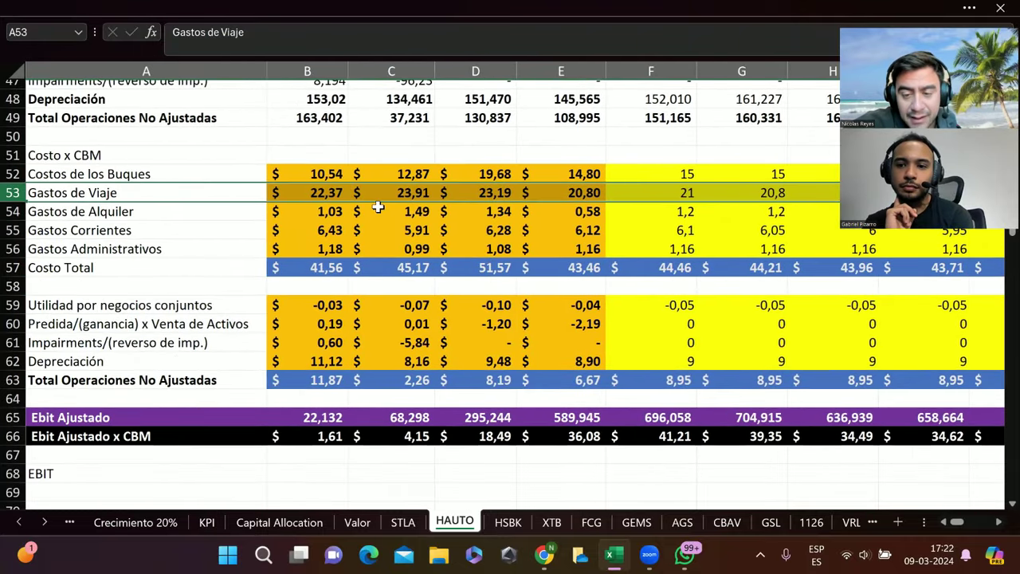
- Examine the projected Ingresos x CBM row across the forecast years in the revenue section
{"action": "scroll", "coordinate": [443, 190], "scroll_direction": "up", "scroll_amount": 6}
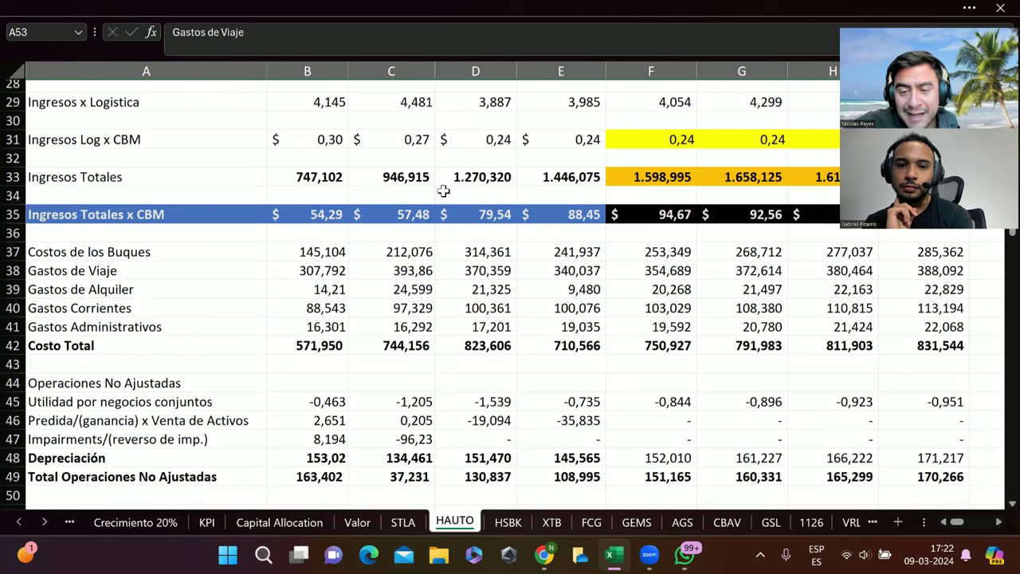
{"action": "scroll", "coordinate": [443, 190], "scroll_direction": "up", "scroll_amount": 4}
{"action": "scroll", "coordinate": [443, 190], "scroll_direction": "up", "scroll_amount": 3}
{"action": "scroll", "coordinate": [441, 193], "scroll_direction": "right", "scroll_amount": 5}
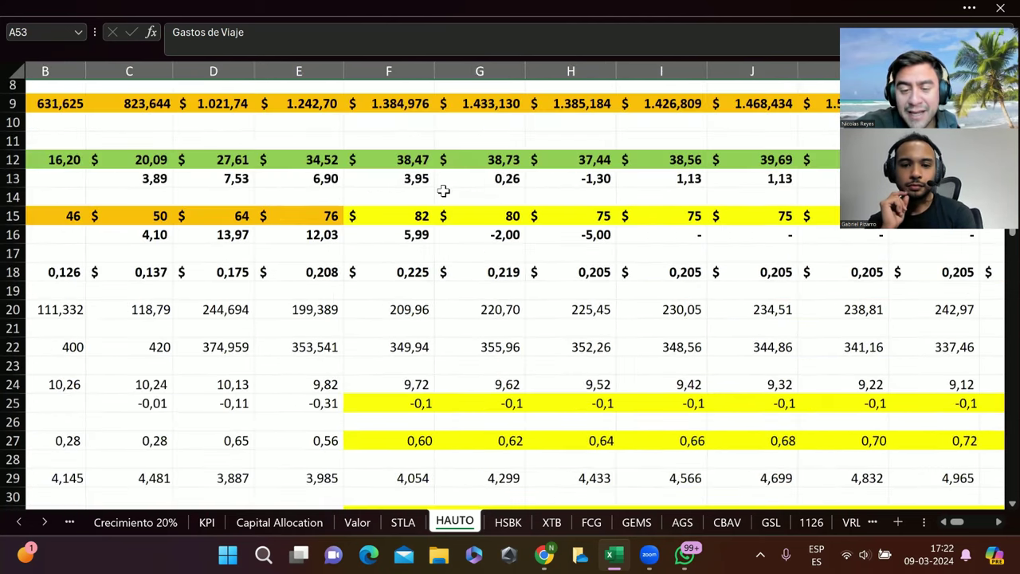
{"action": "scroll", "coordinate": [455, 228], "scroll_direction": "right", "scroll_amount": 8}
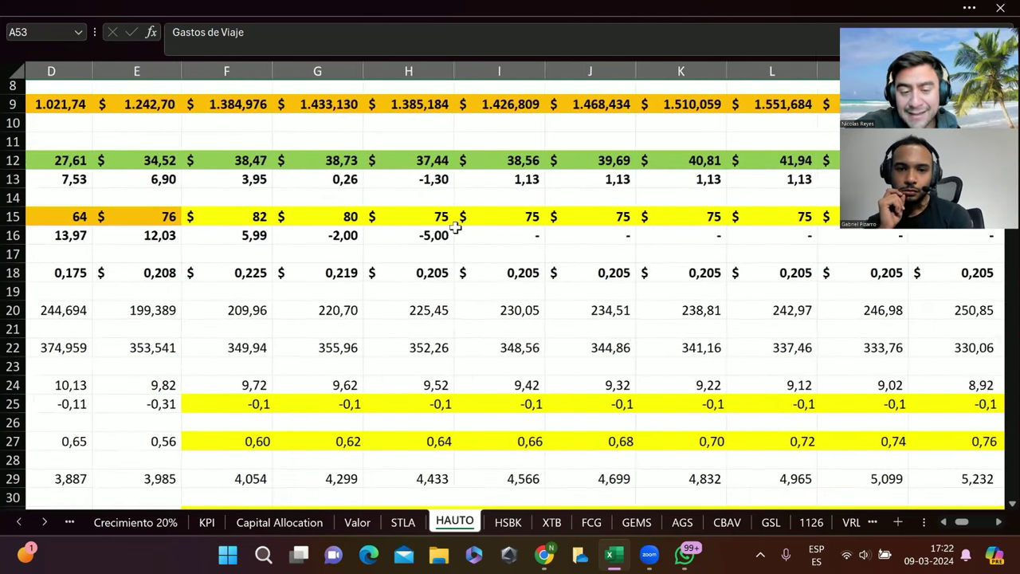
{"action": "scroll", "coordinate": [455, 228], "scroll_direction": "right", "scroll_amount": 7}
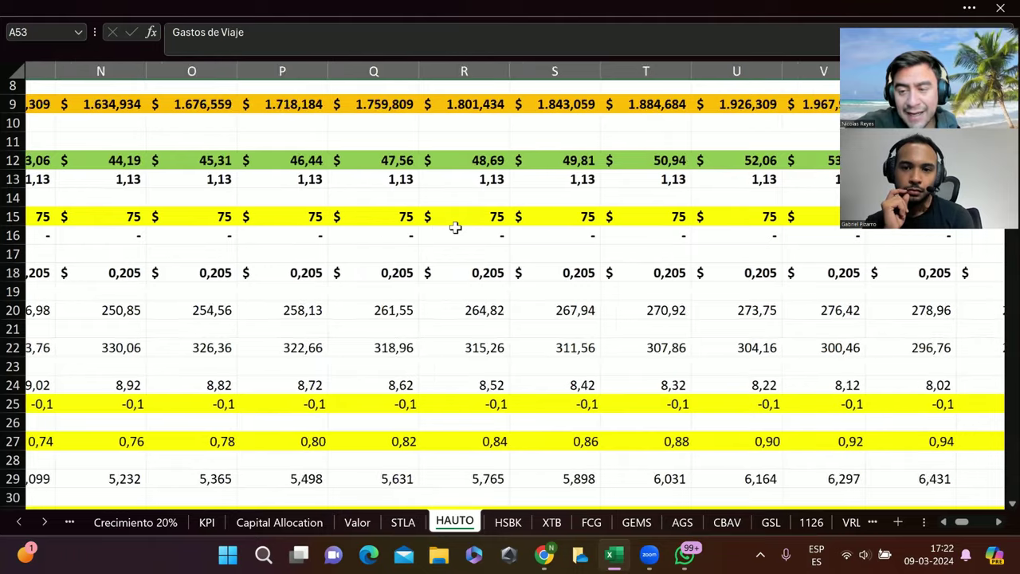
{"action": "scroll", "coordinate": [456, 228], "scroll_direction": "left", "scroll_amount": 6}
{"action": "scroll", "coordinate": [455, 228], "scroll_direction": "left", "scroll_amount": 7}
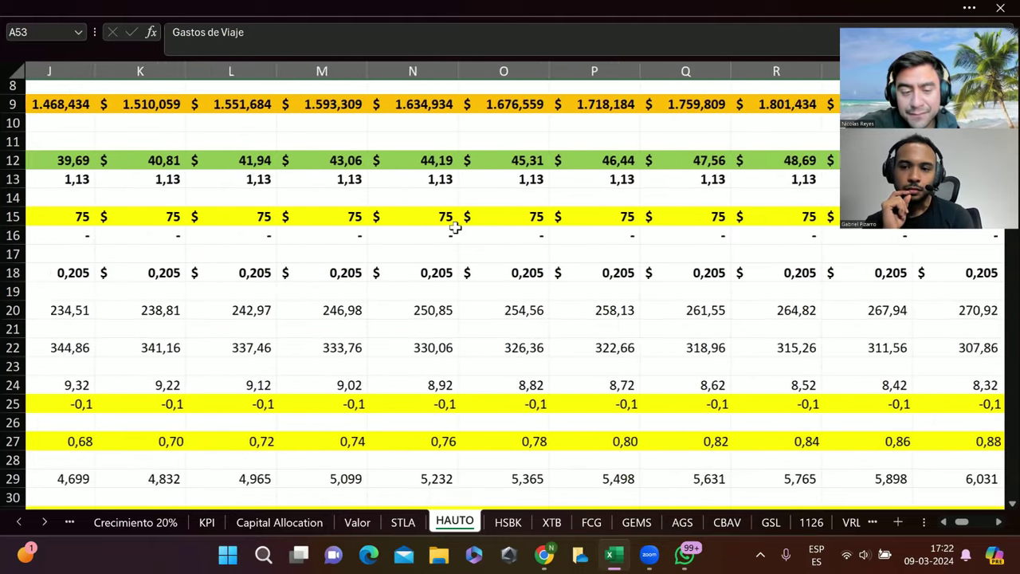
{"action": "scroll", "coordinate": [455, 228], "scroll_direction": "left", "scroll_amount": 3}
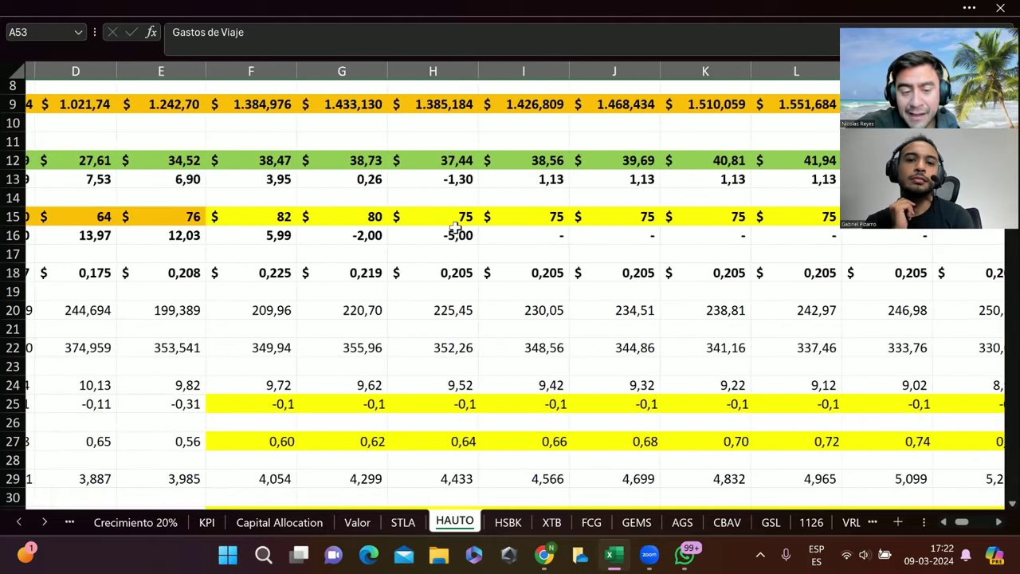
- Select the Ingresos x CBM values for 2026, 2027 and 2028 in turn and check them against the year headings
{"action": "left_click", "coordinate": [486, 217]}
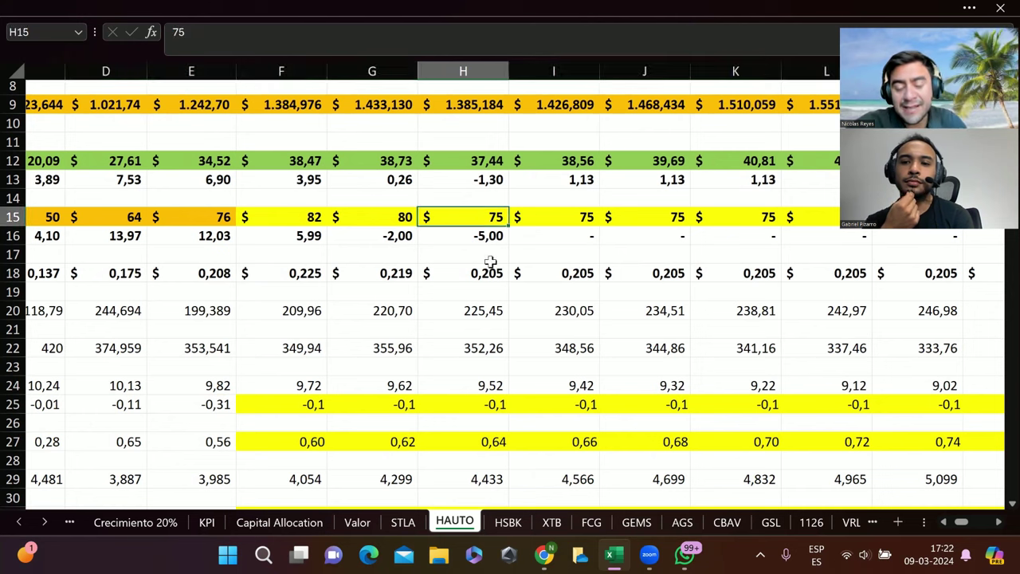
{"action": "left_click", "coordinate": [569, 214]}
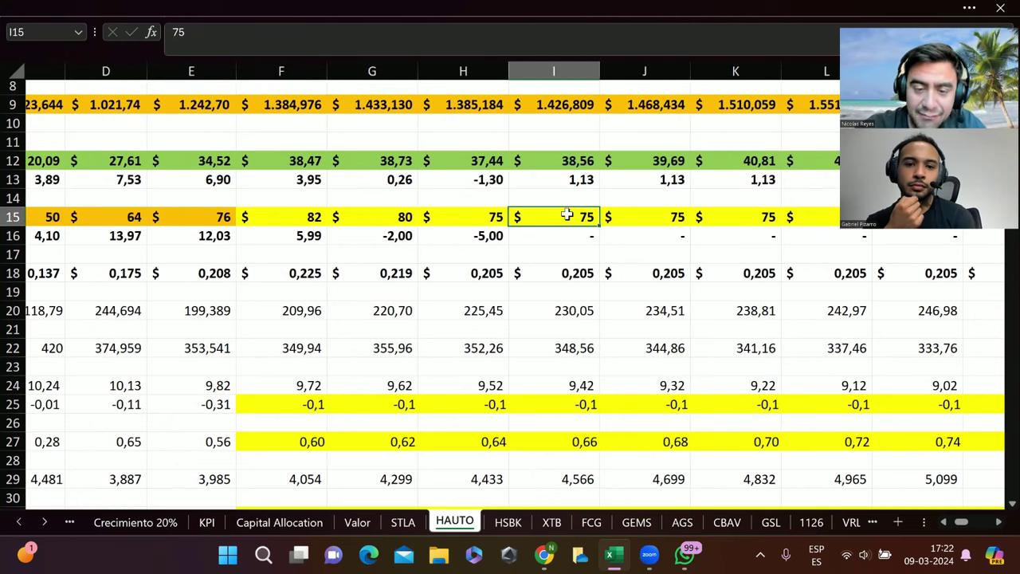
{"action": "left_click", "coordinate": [631, 218]}
{"action": "right_click", "coordinate": [631, 219]}
{"action": "key", "text": "Escape"}
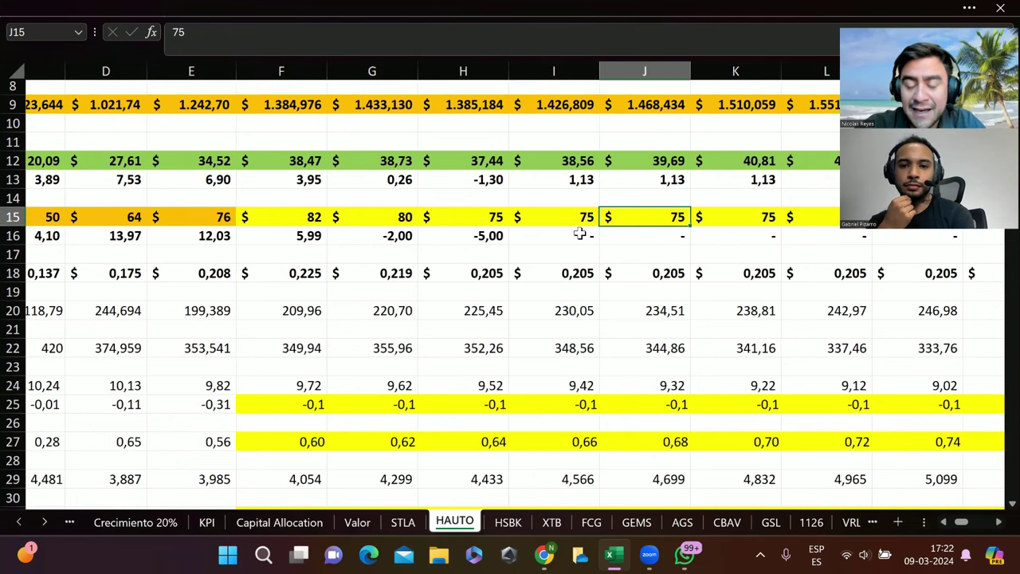
{"action": "scroll", "coordinate": [605, 207], "scroll_direction": "up", "scroll_amount": 3}
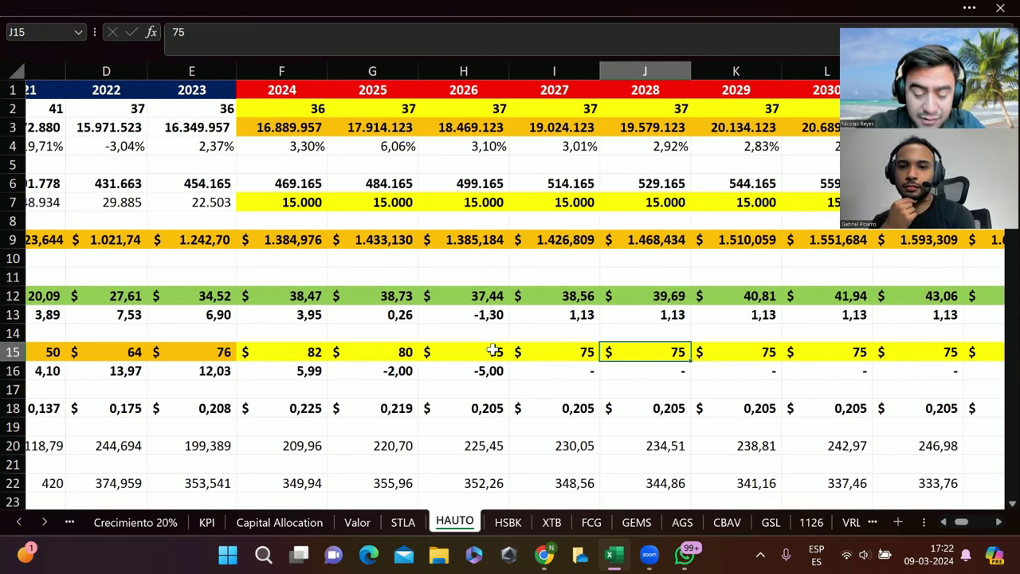
- Set Ingresos x CBM for 2028 to 50 and fill that value across the following forecast years through 2043
{"action": "type", "text": "50"}
{"action": "key", "text": "Return"}
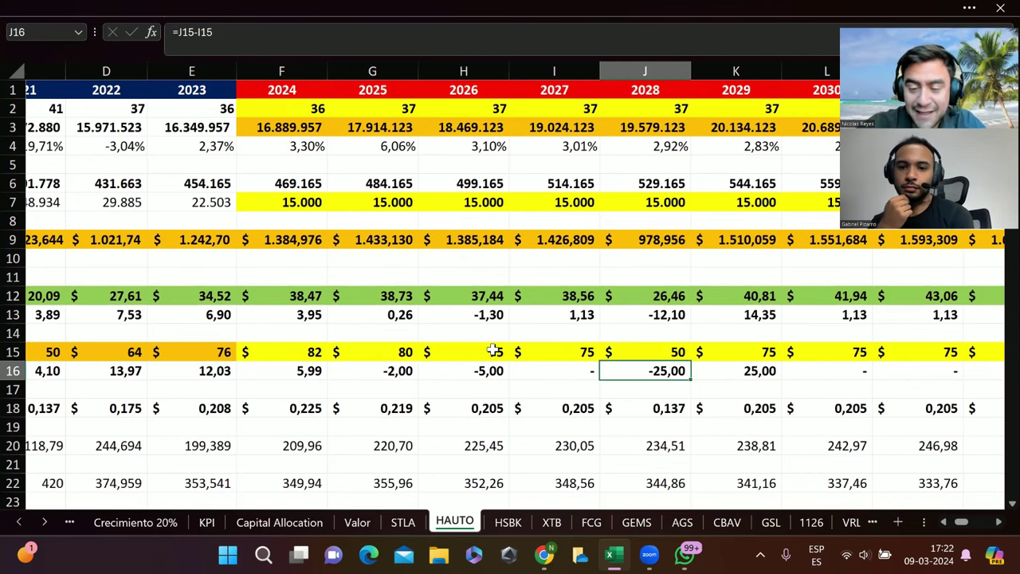
{"action": "left_click", "coordinate": [678, 348]}
{"action": "left_click_drag", "start_coordinate": [694, 358], "coordinate": [861, 368]}
- Examine the projected adjusted EBIT and Ebit Ajustado x CBM rows from 2026 to 2043 under the 50 per CBM scenario
{"action": "scroll", "coordinate": [737, 391], "scroll_direction": "down", "scroll_amount": 8}
{"action": "scroll", "coordinate": [738, 392], "scroll_direction": "down", "scroll_amount": 9}
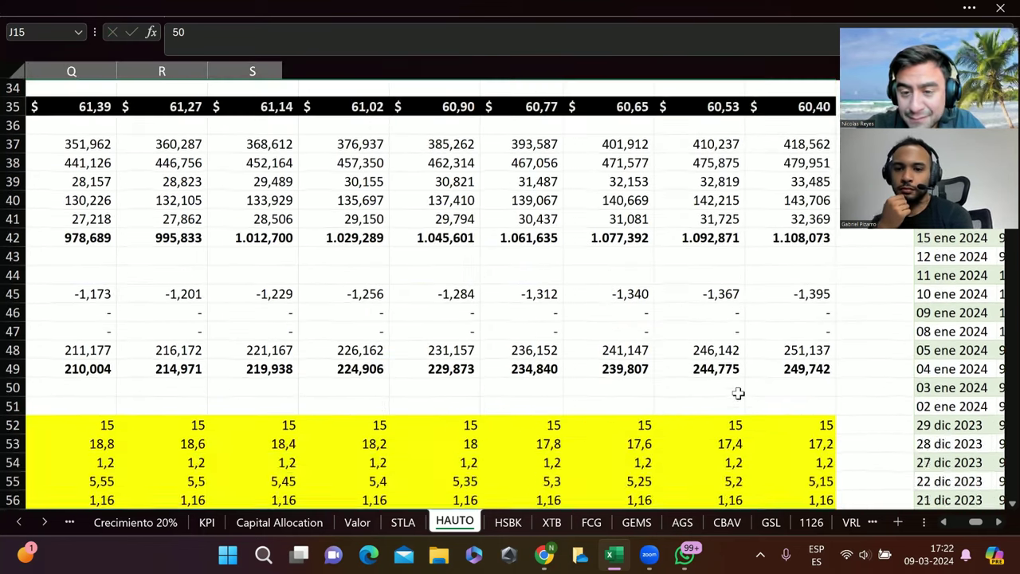
{"action": "scroll", "coordinate": [573, 370], "scroll_direction": "left", "scroll_amount": 8}
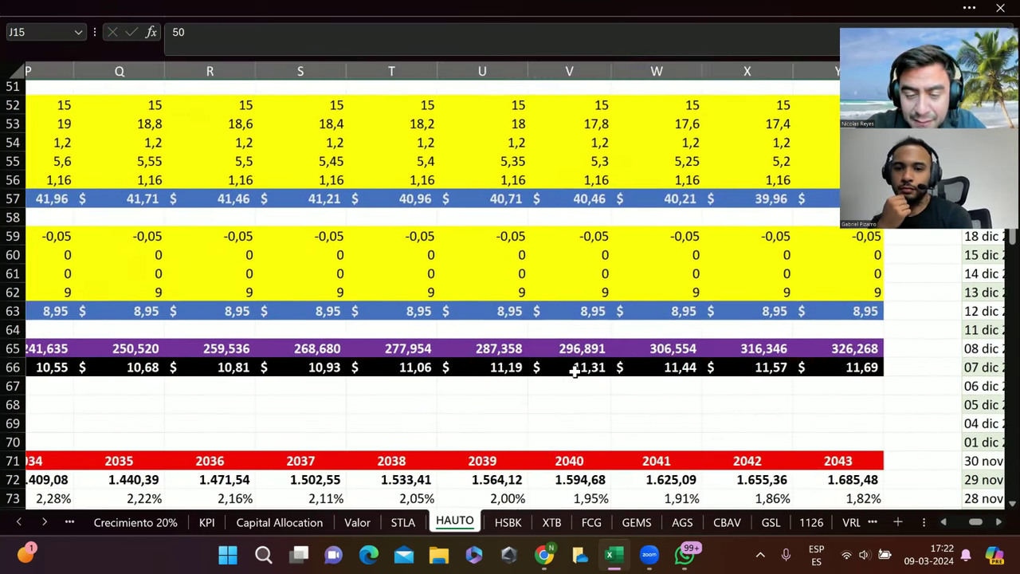
{"action": "scroll", "coordinate": [574, 372], "scroll_direction": "down", "scroll_amount": 1}
{"action": "scroll", "coordinate": [574, 372], "scroll_direction": "left", "scroll_amount": 2}
{"action": "scroll", "coordinate": [574, 371], "scroll_direction": "down", "scroll_amount": 1}
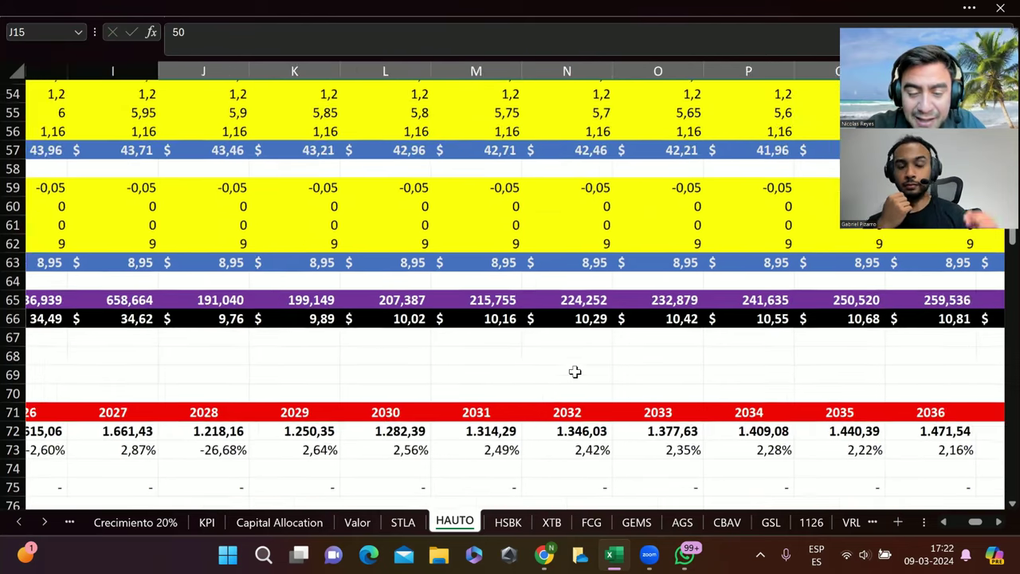
{"action": "scroll", "coordinate": [341, 317], "scroll_direction": "right", "scroll_amount": 1}
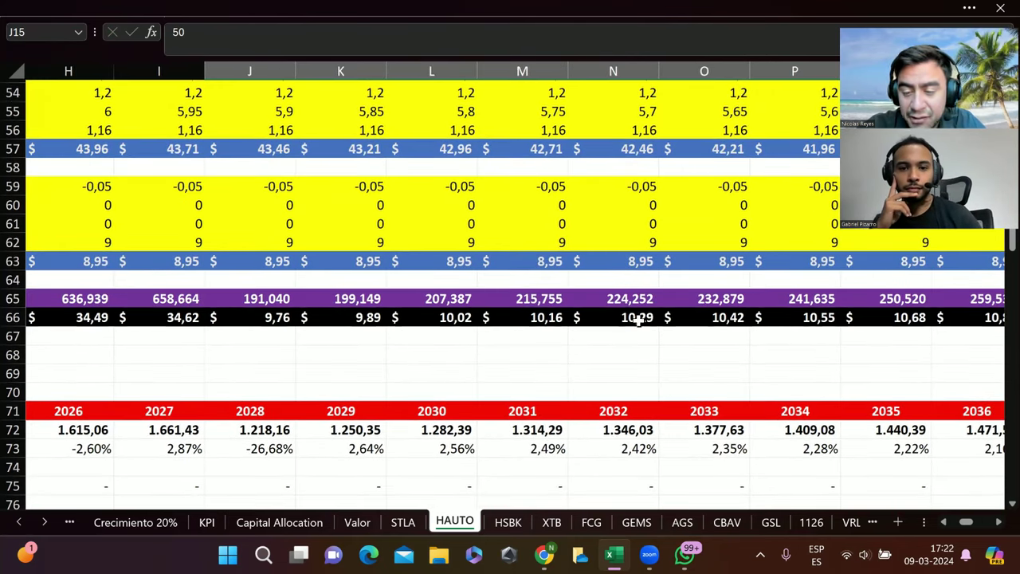
{"action": "scroll", "coordinate": [515, 338], "scroll_direction": "right", "scroll_amount": 6}
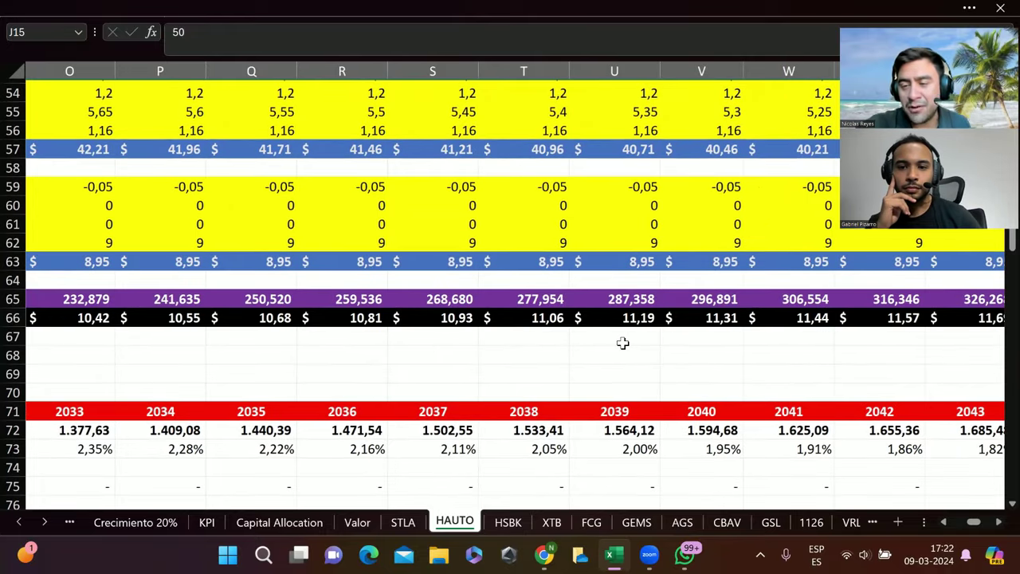
{"action": "scroll", "coordinate": [624, 342], "scroll_direction": "up", "scroll_amount": 5}
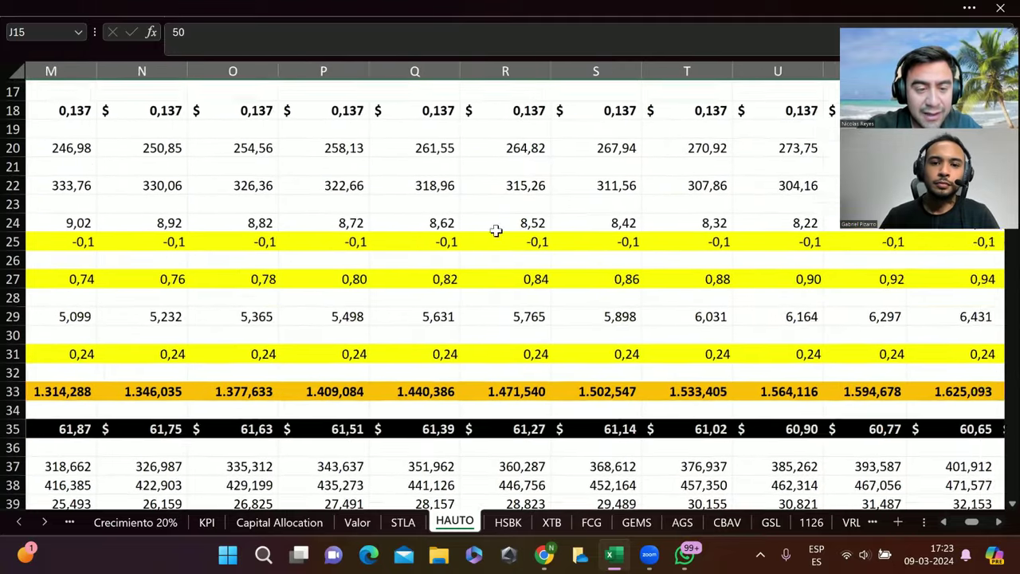
- Review the FCF, EV/FCF, Reinversión a PER and Dividendo projections together with the 2033 and 2043 return summary
{"action": "scroll", "coordinate": [496, 230], "scroll_direction": "up", "scroll_amount": 2}
{"action": "scroll", "coordinate": [495, 231], "scroll_direction": "down", "scroll_amount": 10}
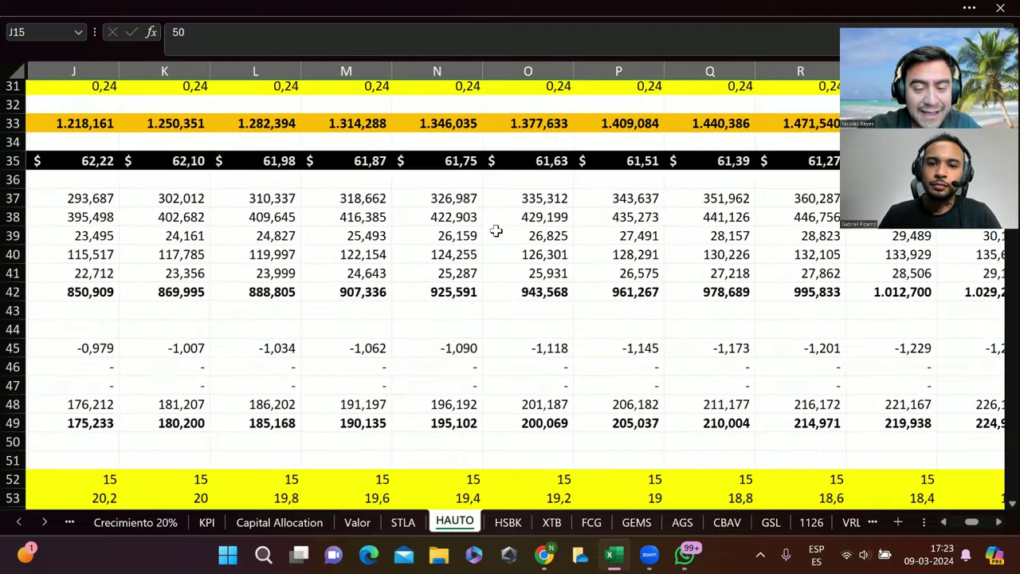
{"action": "scroll", "coordinate": [495, 231], "scroll_direction": "down", "scroll_amount": 20}
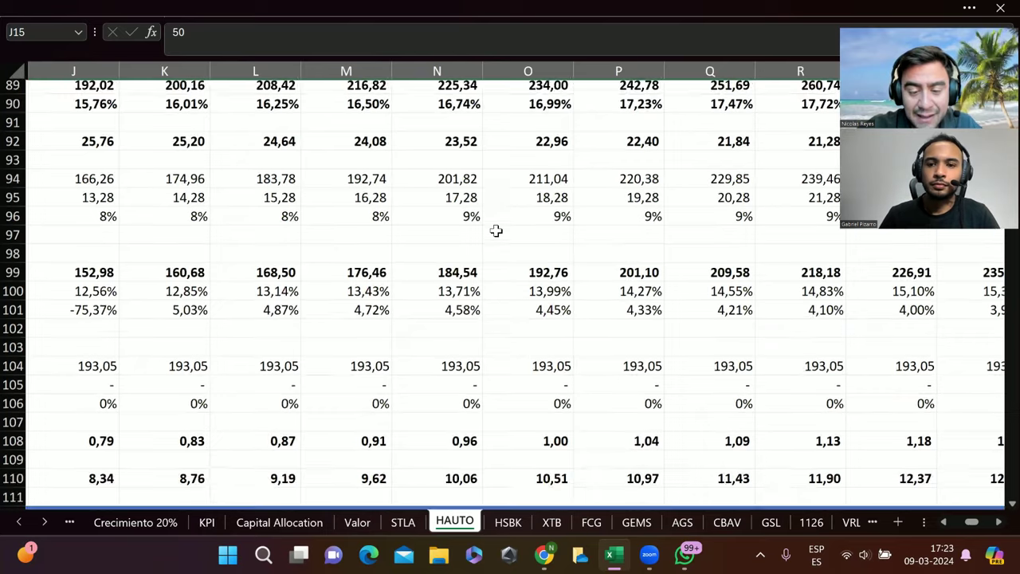
{"action": "scroll", "coordinate": [542, 349], "scroll_direction": "down", "scroll_amount": 17}
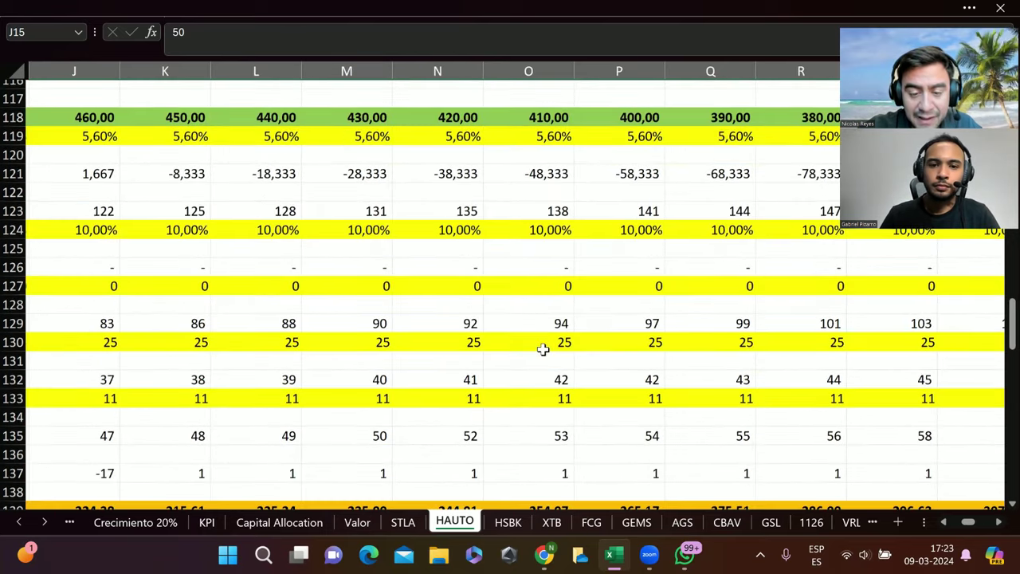
{"action": "scroll", "coordinate": [542, 350], "scroll_direction": "up", "scroll_amount": 2}
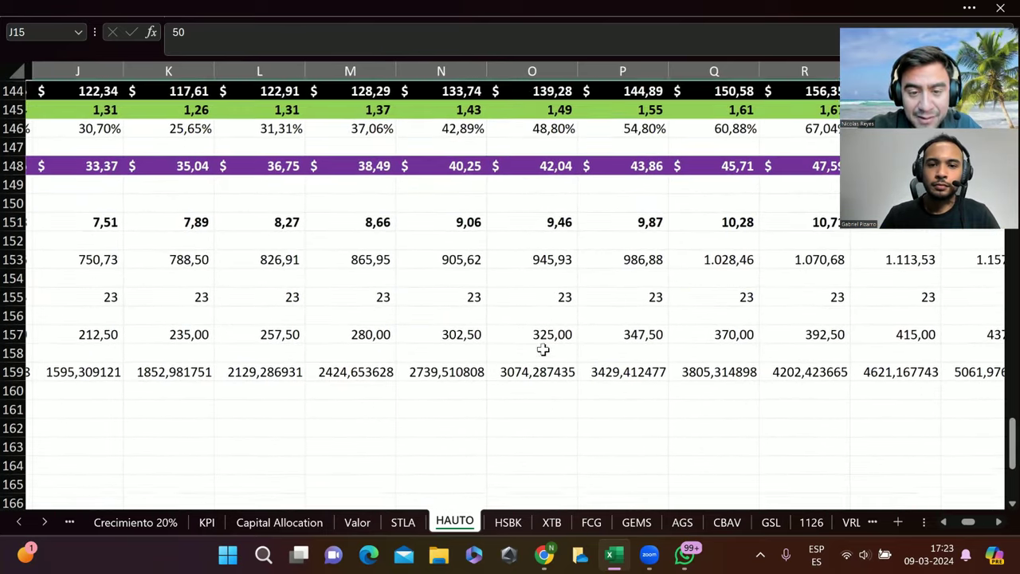
{"action": "scroll", "coordinate": [542, 349], "scroll_direction": "up", "scroll_amount": 3}
{"action": "scroll", "coordinate": [541, 349], "scroll_direction": "left", "scroll_amount": 4}
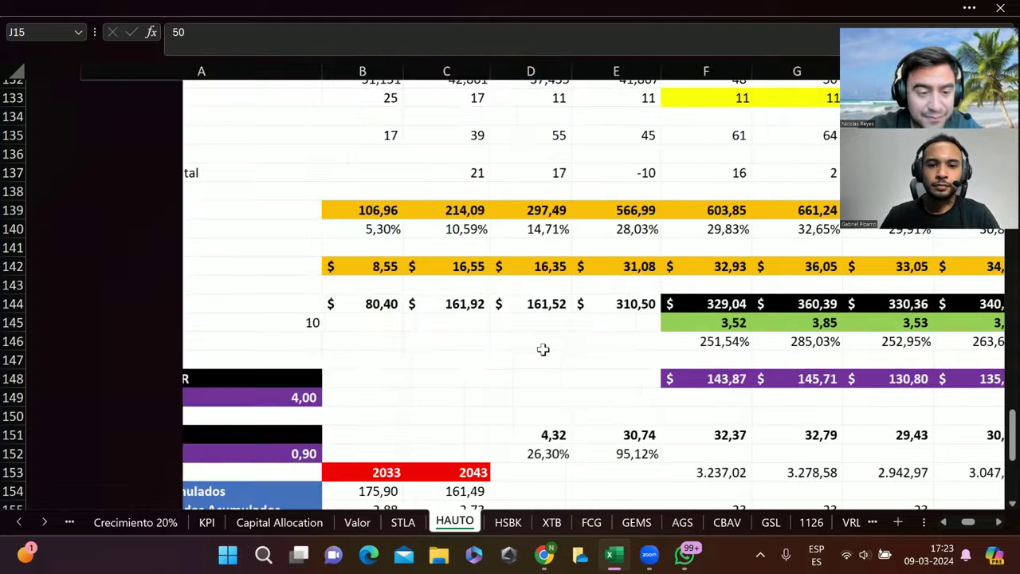
{"action": "scroll", "coordinate": [190, 359], "scroll_direction": "down", "scroll_amount": 1}
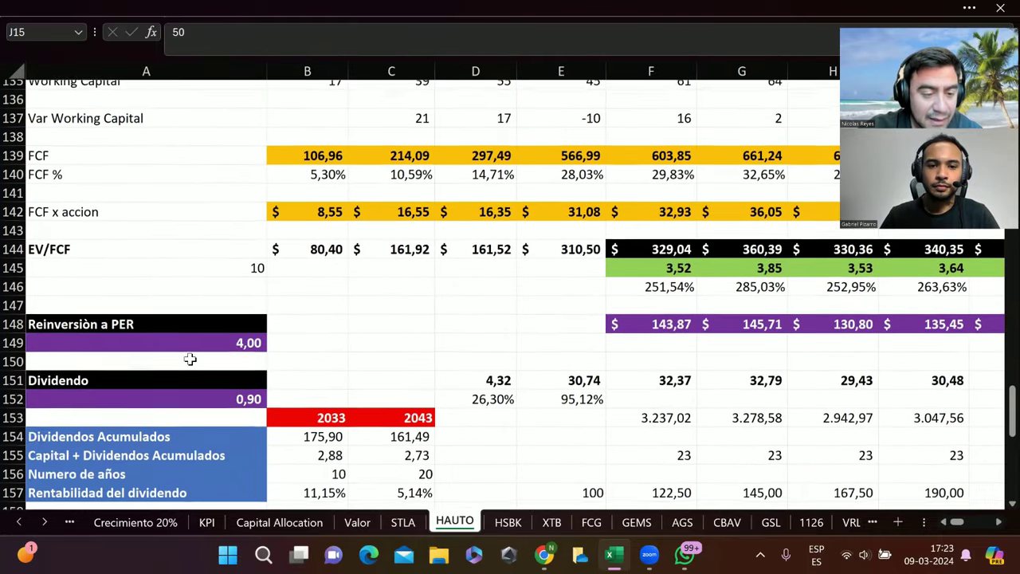
{"action": "scroll", "coordinate": [190, 359], "scroll_direction": "down", "scroll_amount": 1}
{"action": "scroll", "coordinate": [190, 359], "scroll_direction": "right", "scroll_amount": 2}
{"action": "scroll", "coordinate": [189, 359], "scroll_direction": "right", "scroll_amount": 8}
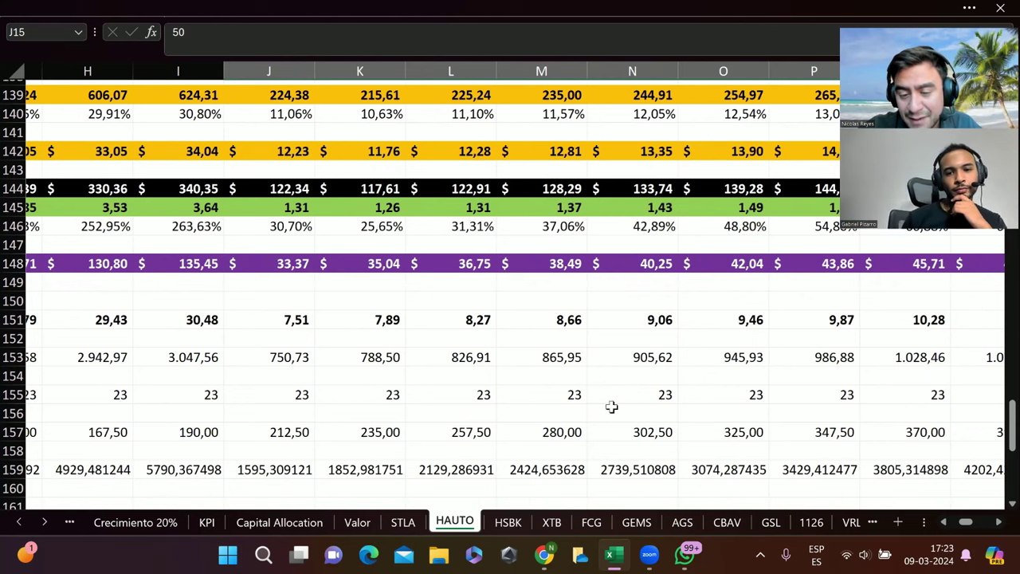
{"action": "scroll", "coordinate": [530, 348], "scroll_direction": "down", "scroll_amount": 1}
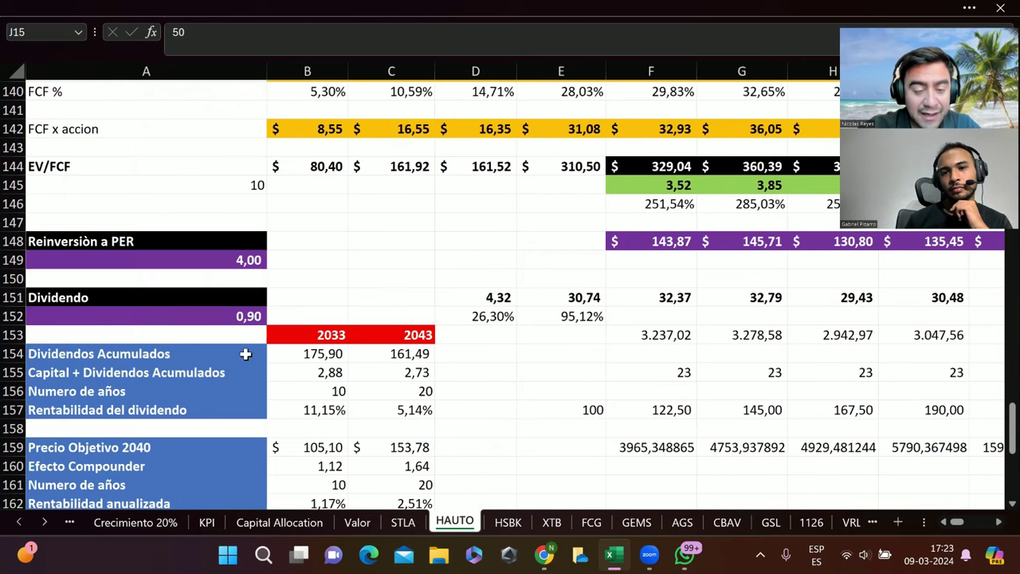
- Trace the lower rate's effect from FCF x accion back through earnings, revenue and costs to the Ingresos x CBM row
{"action": "scroll", "coordinate": [261, 305], "scroll_direction": "up", "scroll_amount": 5}
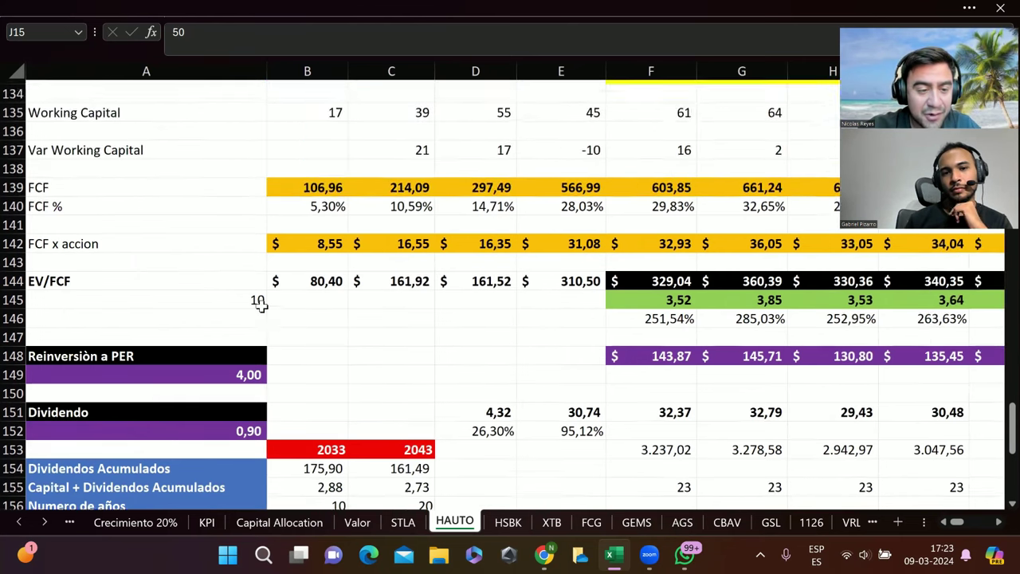
{"action": "scroll", "coordinate": [330, 304], "scroll_direction": "right", "scroll_amount": 2}
{"action": "scroll", "coordinate": [329, 304], "scroll_direction": "right", "scroll_amount": 4}
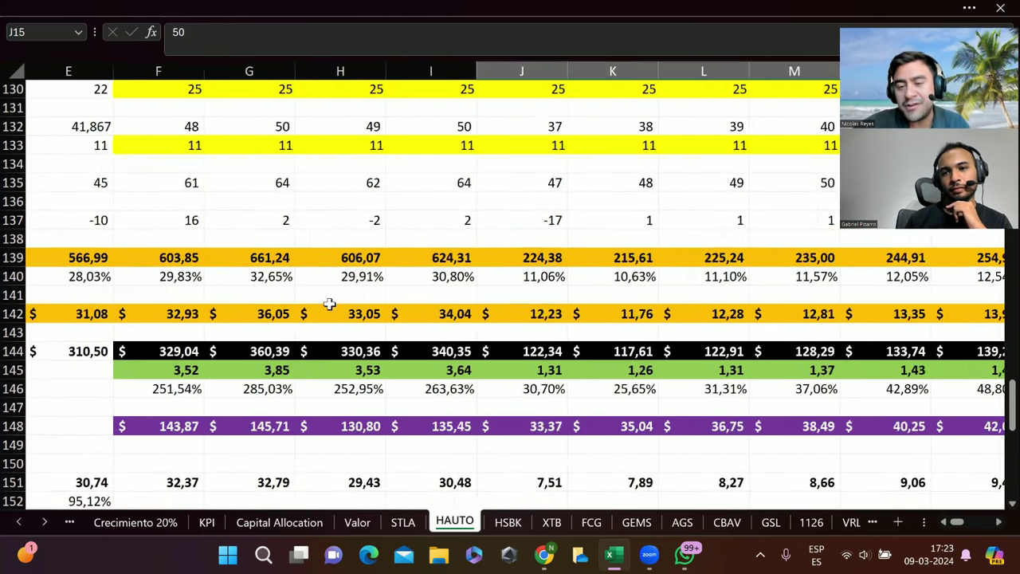
{"action": "scroll", "coordinate": [330, 303], "scroll_direction": "up", "scroll_amount": 10}
{"action": "scroll", "coordinate": [329, 304], "scroll_direction": "up", "scroll_amount": 9}
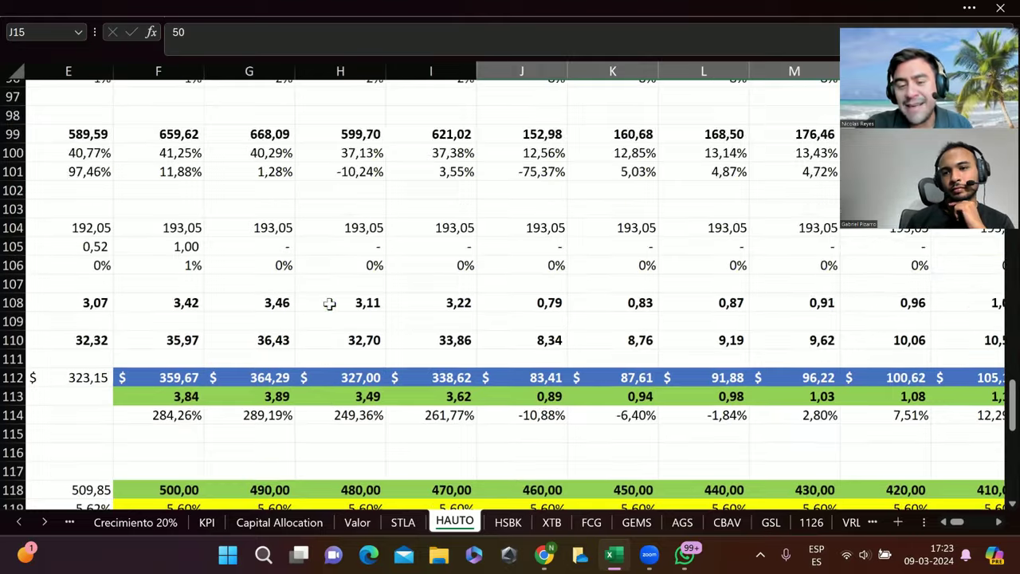
{"action": "scroll", "coordinate": [329, 304], "scroll_direction": "right", "scroll_amount": 3}
{"action": "scroll", "coordinate": [329, 303], "scroll_direction": "up", "scroll_amount": 5}
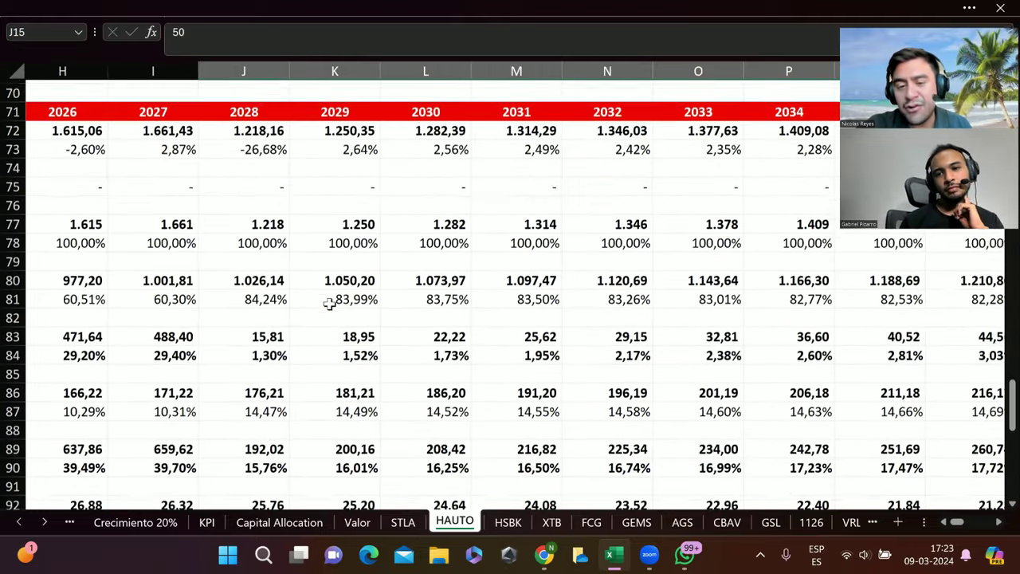
{"action": "scroll", "coordinate": [329, 304], "scroll_direction": "up", "scroll_amount": 6}
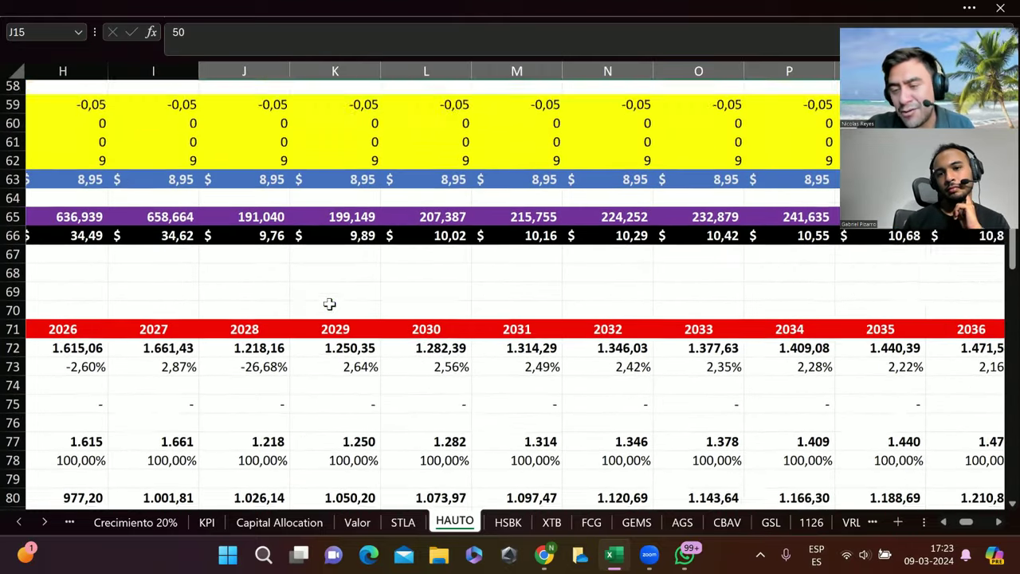
{"action": "scroll", "coordinate": [329, 304], "scroll_direction": "up", "scroll_amount": 10}
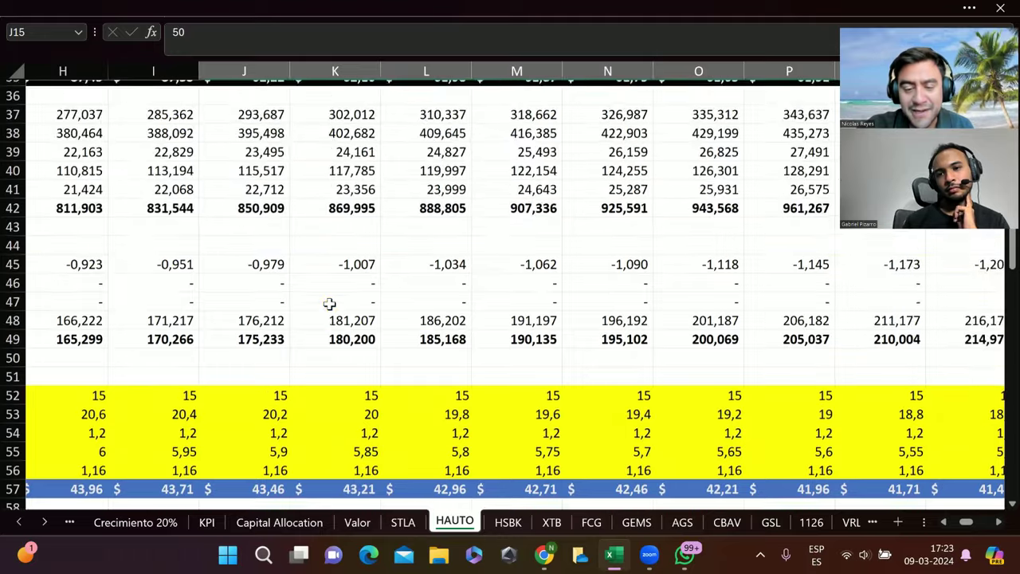
{"action": "scroll", "coordinate": [329, 303], "scroll_direction": "up", "scroll_amount": 2}
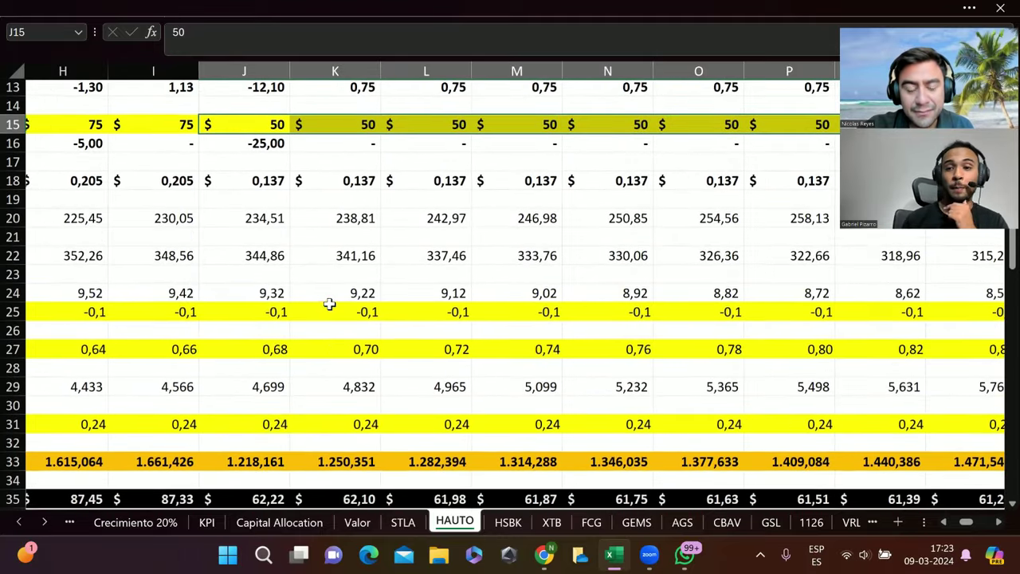
- Fill the 2027 Ingresos x CBM value of 75 across 2028 and the remaining forecast years
{"action": "scroll", "coordinate": [329, 304], "scroll_direction": "left", "scroll_amount": 1}
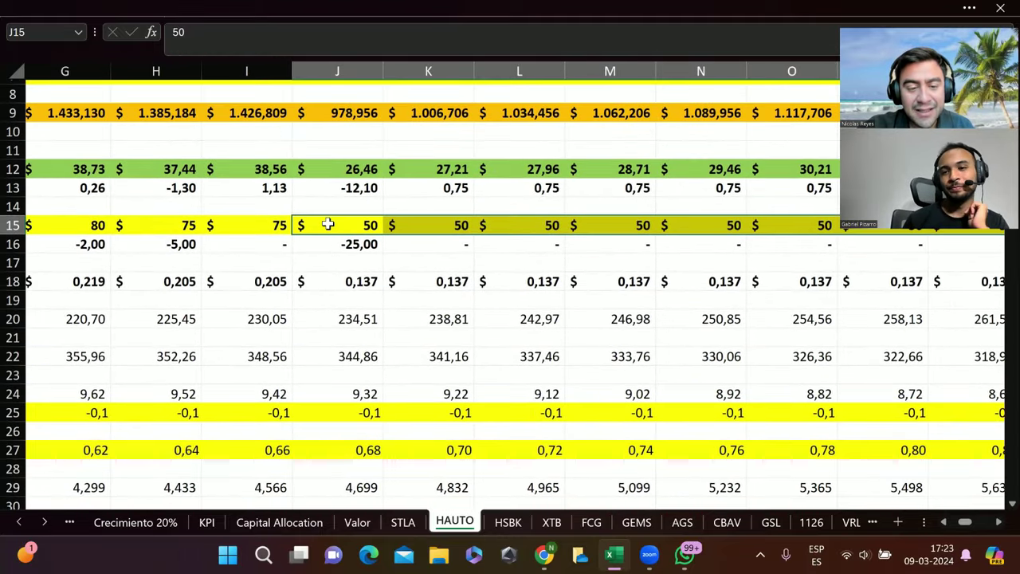
{"action": "left_click", "coordinate": [281, 226]}
{"action": "left_click_drag", "start_coordinate": [293, 236], "coordinate": [915, 278]}
{"action": "left_click_drag", "start_coordinate": [795, 261], "coordinate": [827, 257]}
- Compare historical Ingresos x CBM from 2020 to 2023 with the projected years, and select the 2023 value in row 3
{"action": "scroll", "coordinate": [749, 279], "scroll_direction": "left", "scroll_amount": 7}
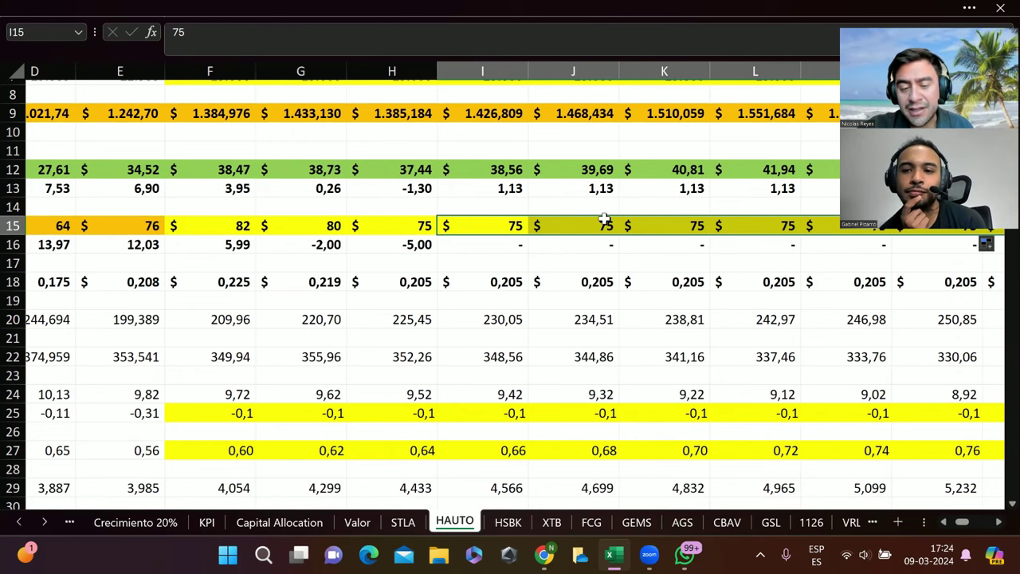
{"action": "scroll", "coordinate": [330, 289], "scroll_direction": "left", "scroll_amount": 3}
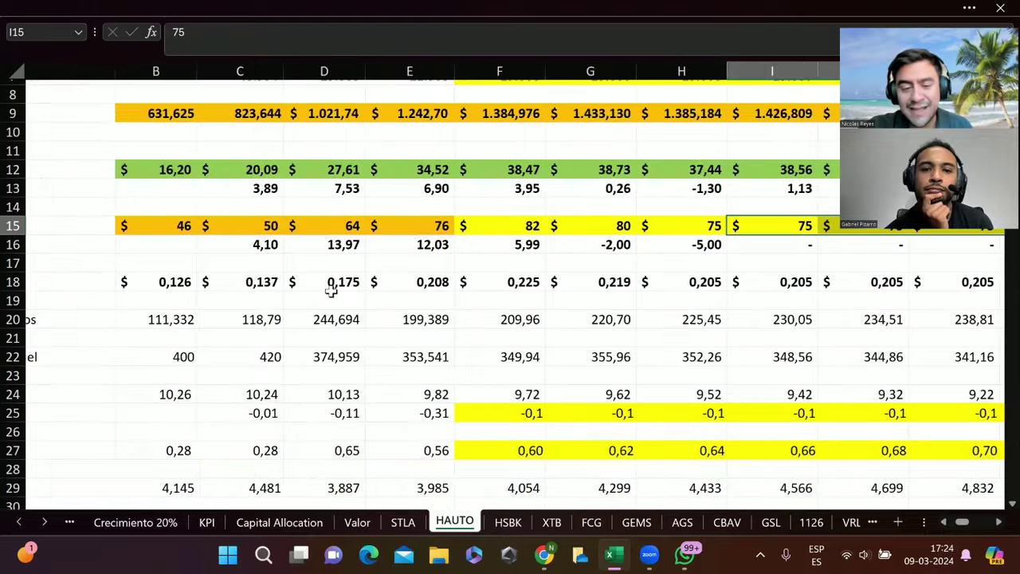
{"action": "scroll", "coordinate": [330, 289], "scroll_direction": "left", "scroll_amount": 1}
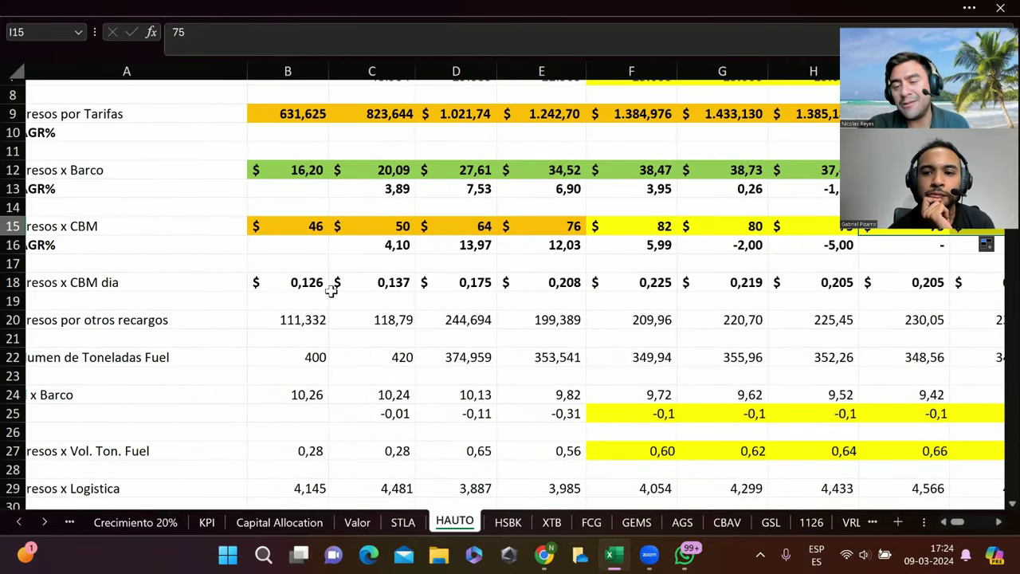
{"action": "scroll", "coordinate": [330, 289], "scroll_direction": "right", "scroll_amount": 5}
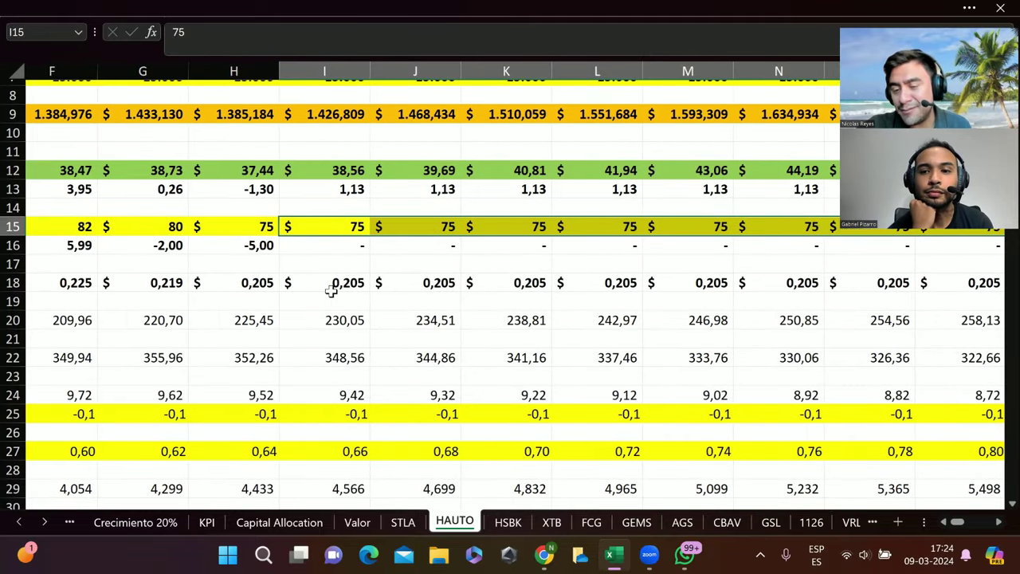
{"action": "scroll", "coordinate": [330, 290], "scroll_direction": "left", "scroll_amount": 5}
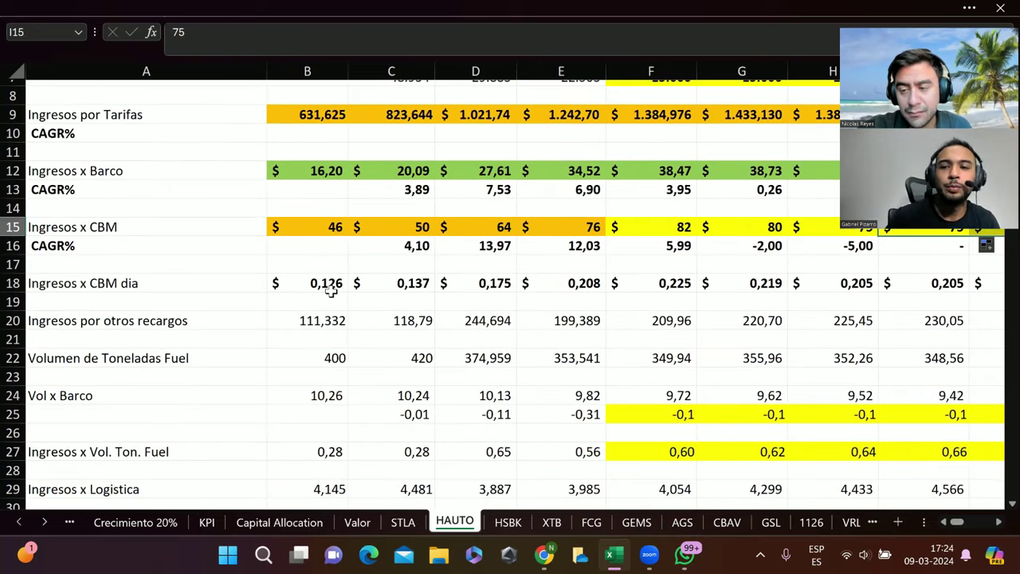
{"action": "scroll", "coordinate": [330, 290], "scroll_direction": "right", "scroll_amount": 5}
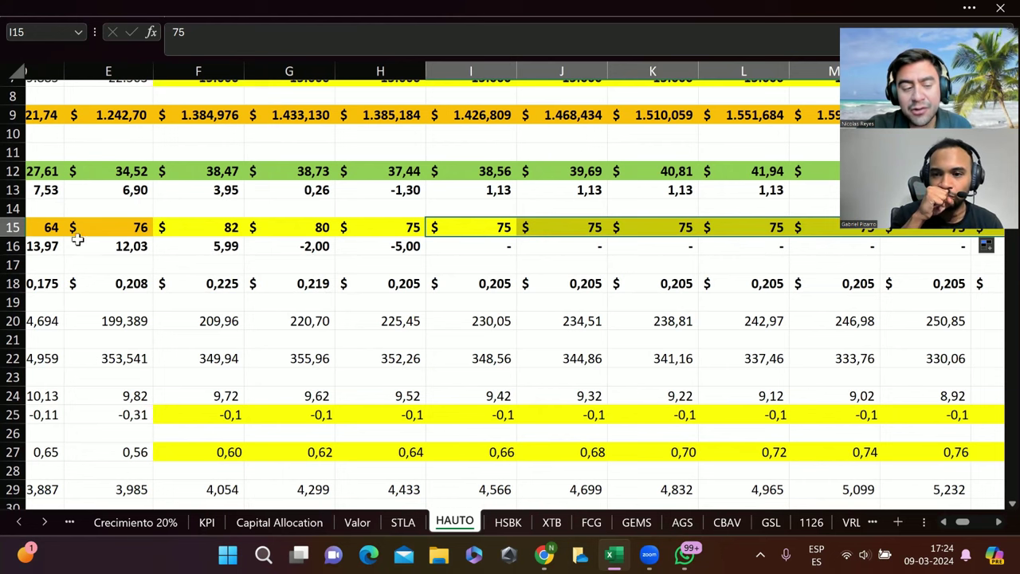
{"action": "scroll", "coordinate": [78, 228], "scroll_direction": "left", "scroll_amount": 3}
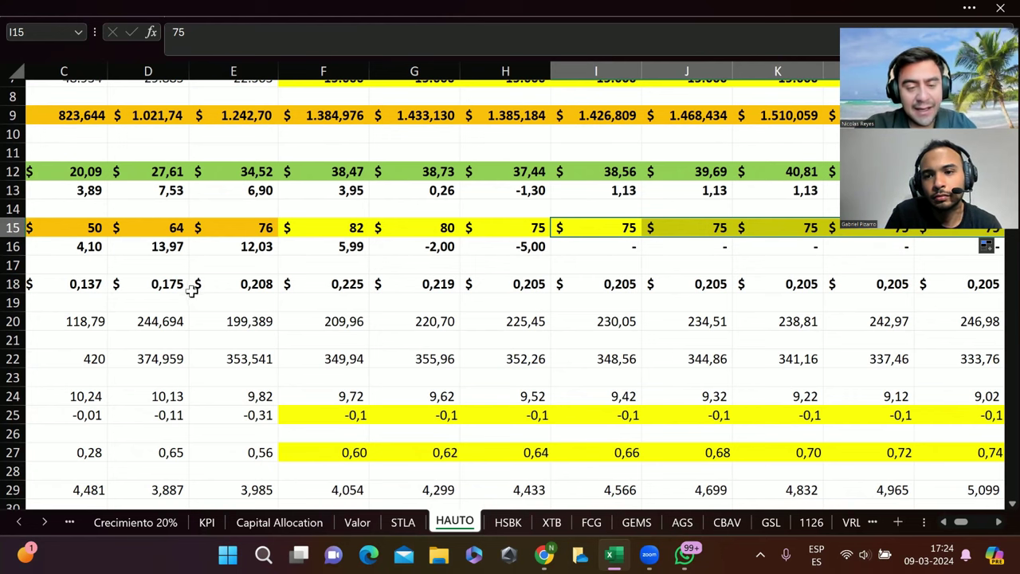
{"action": "scroll", "coordinate": [291, 264], "scroll_direction": "up", "scroll_amount": 2}
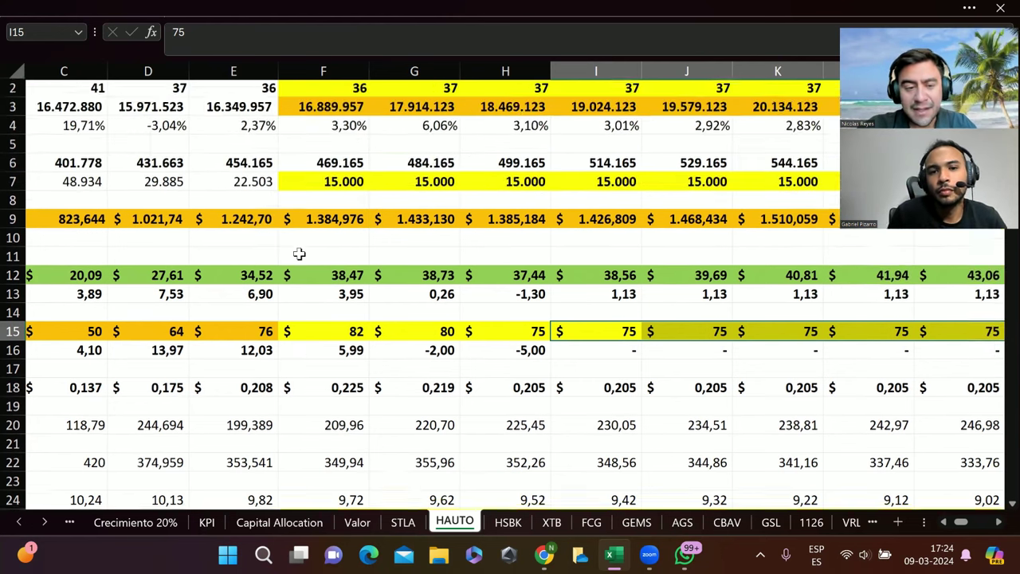
{"action": "left_click", "coordinate": [259, 127]}
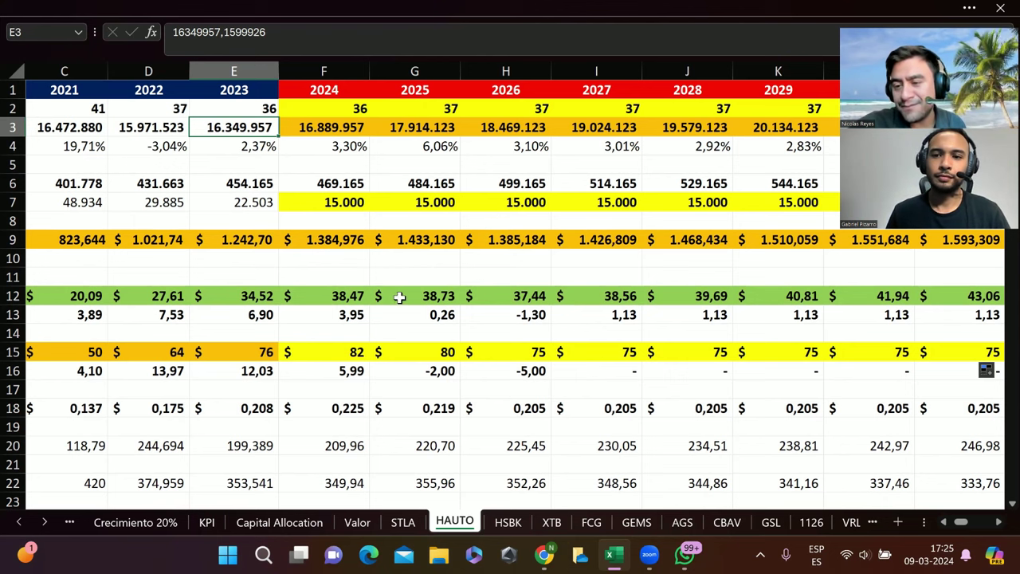
- Fill the 2025 Ingresos x CBM value of 80 across 2026 to 2028 and review the revenue and cost rows below
{"action": "left_click_drag", "start_coordinate": [446, 353], "coordinate": [719, 353]}
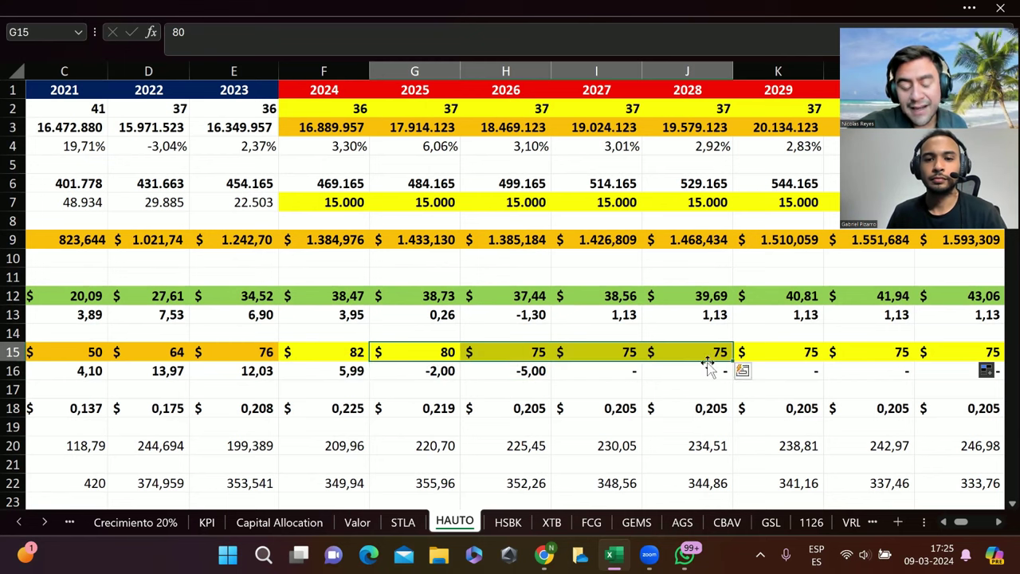
{"action": "left_click", "coordinate": [436, 355]}
{"action": "left_click_drag", "start_coordinate": [459, 361], "coordinate": [675, 394]}
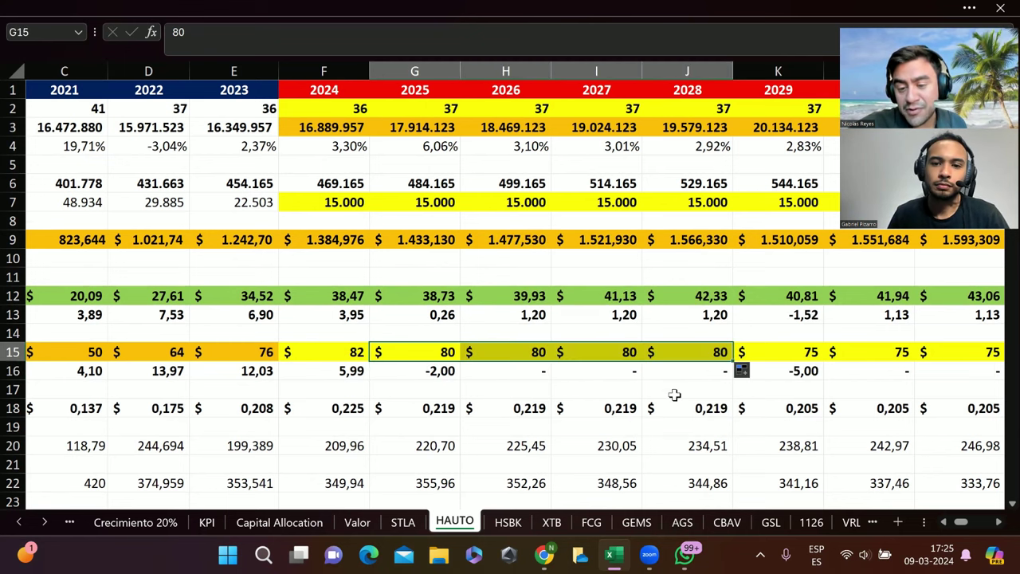
{"action": "left_click", "coordinate": [520, 413]}
{"action": "scroll", "coordinate": [453, 430], "scroll_direction": "down", "scroll_amount": 17}
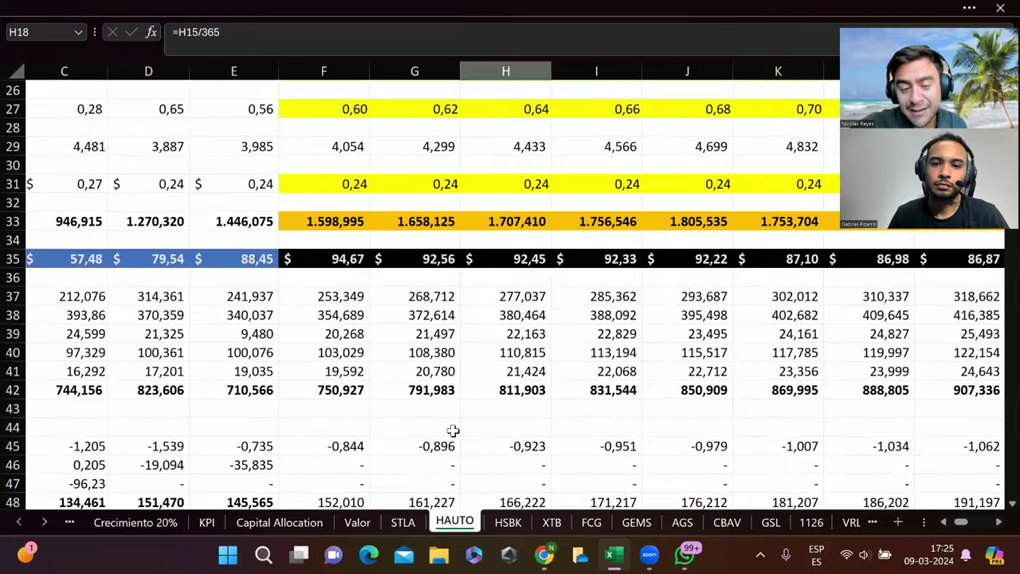
- Select the projected EPS NOK values for 2024 to 2028 and examine them against the PER valuation and exchange rate
{"action": "scroll", "coordinate": [453, 430], "scroll_direction": "down", "scroll_amount": 15}
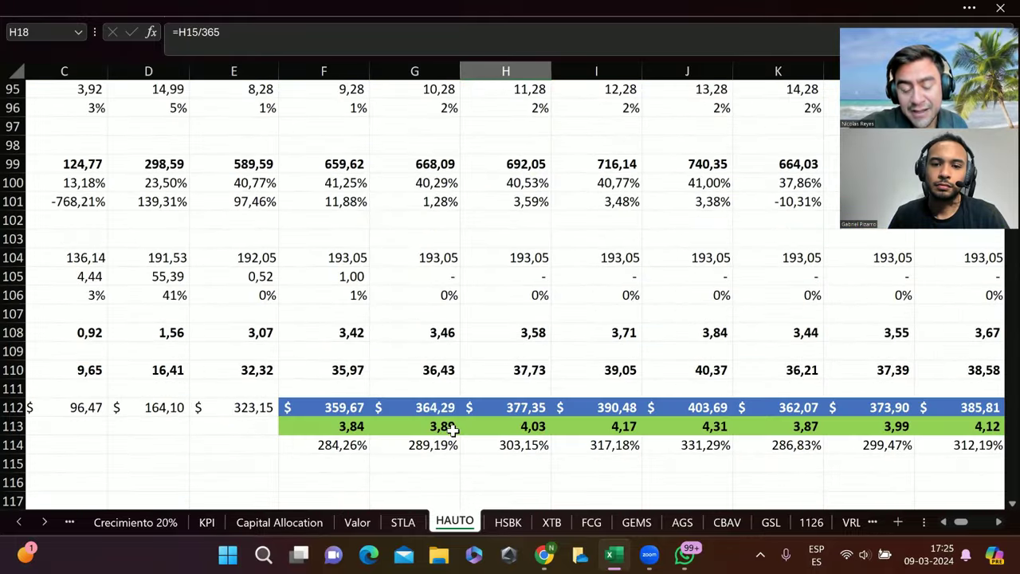
{"action": "left_click_drag", "start_coordinate": [337, 320], "coordinate": [690, 322]}
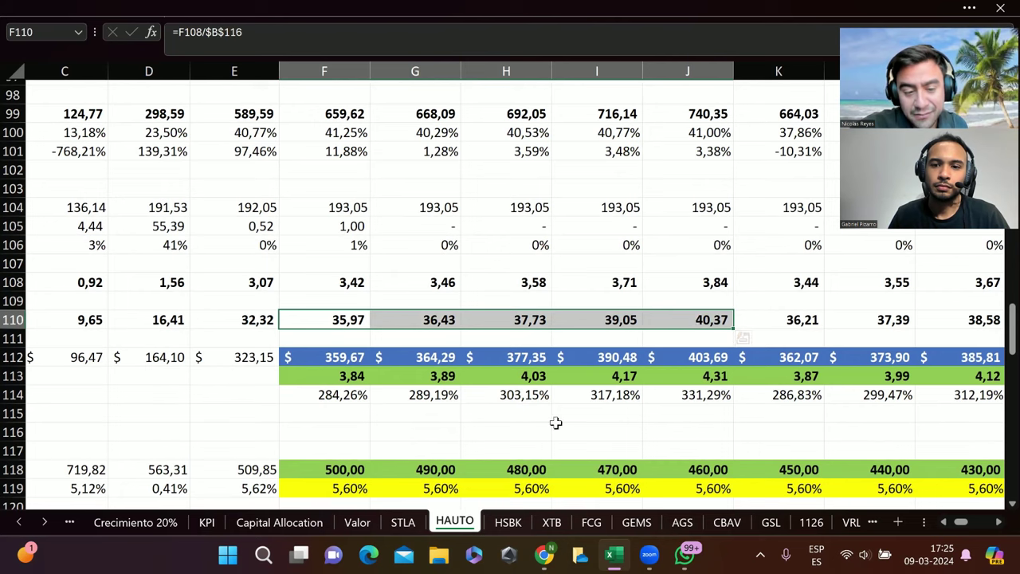
{"action": "scroll", "coordinate": [553, 421], "scroll_direction": "left", "scroll_amount": 5}
{"action": "scroll", "coordinate": [556, 423], "scroll_direction": "right", "scroll_amount": 3}
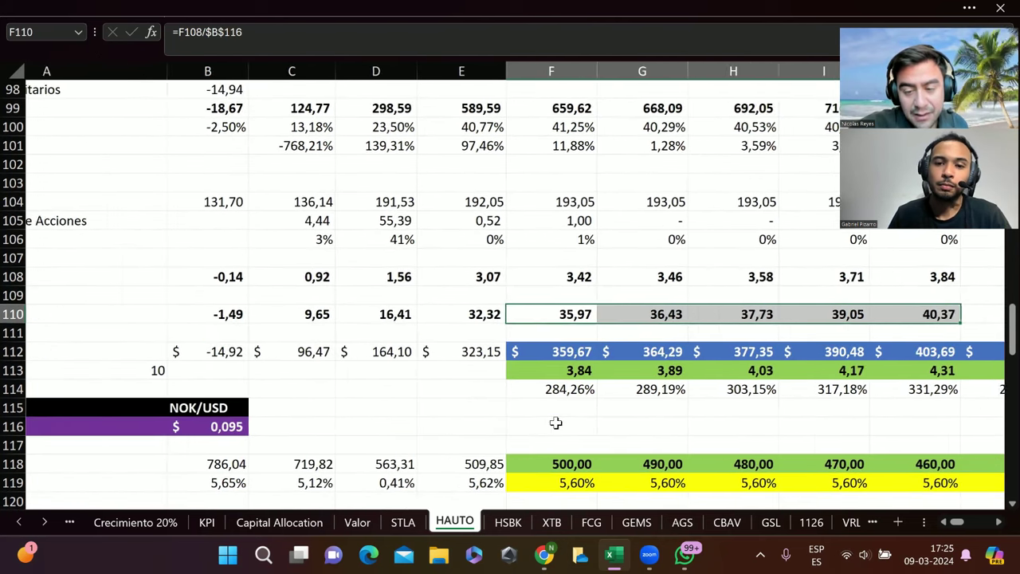
{"action": "scroll", "coordinate": [555, 422], "scroll_direction": "down", "scroll_amount": 4}
{"action": "scroll", "coordinate": [555, 422], "scroll_direction": "down", "scroll_amount": 1}
{"action": "scroll", "coordinate": [555, 423], "scroll_direction": "up", "scroll_amount": 2}
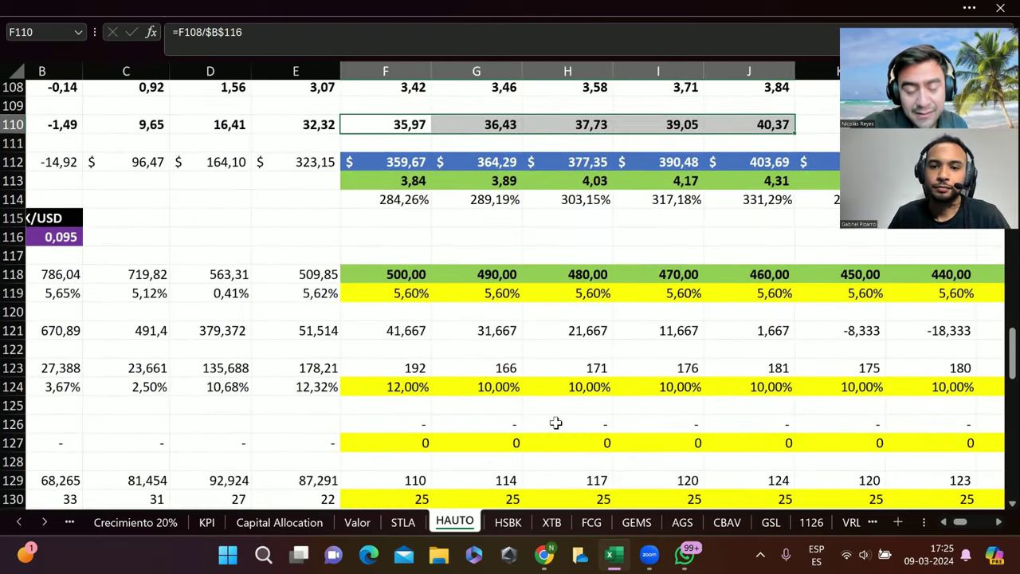
{"action": "scroll", "coordinate": [556, 422], "scroll_direction": "left", "scroll_amount": 3}
{"action": "scroll", "coordinate": [555, 422], "scroll_direction": "left", "scroll_amount": 1}
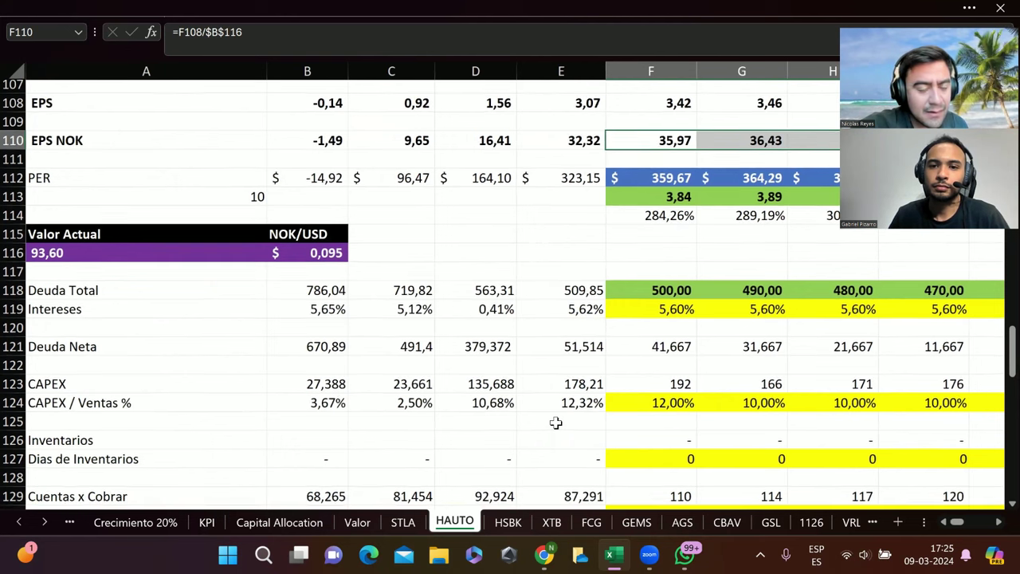
- Examine the projected dividends in row 151, selecting 2024 to 2032 and the years from 2033 onward, alongside FCF per share
{"action": "scroll", "coordinate": [555, 422], "scroll_direction": "down", "scroll_amount": 2}
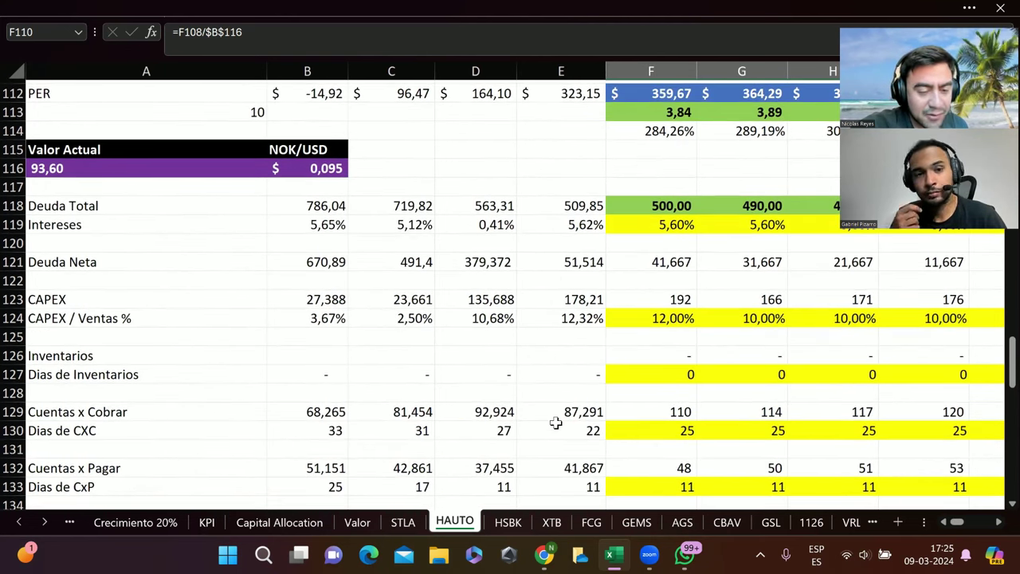
{"action": "scroll", "coordinate": [555, 422], "scroll_direction": "down", "scroll_amount": 3}
{"action": "scroll", "coordinate": [555, 423], "scroll_direction": "down", "scroll_amount": 4}
{"action": "scroll", "coordinate": [556, 423], "scroll_direction": "right", "scroll_amount": 2}
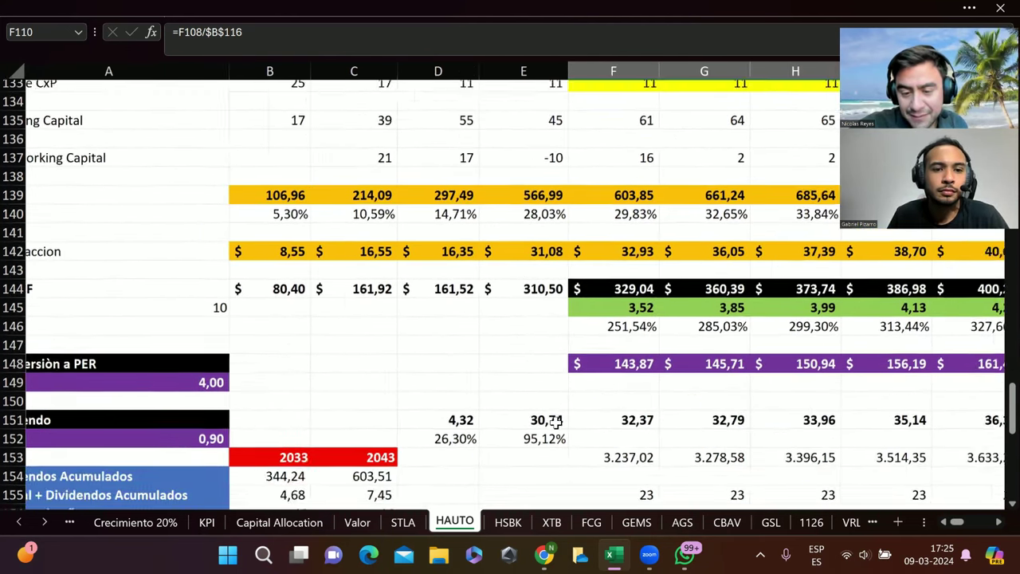
{"action": "scroll", "coordinate": [556, 422], "scroll_direction": "down", "scroll_amount": 1}
{"action": "scroll", "coordinate": [555, 422], "scroll_direction": "right", "scroll_amount": 1}
{"action": "left_click_drag", "start_coordinate": [562, 391], "coordinate": [829, 391]}
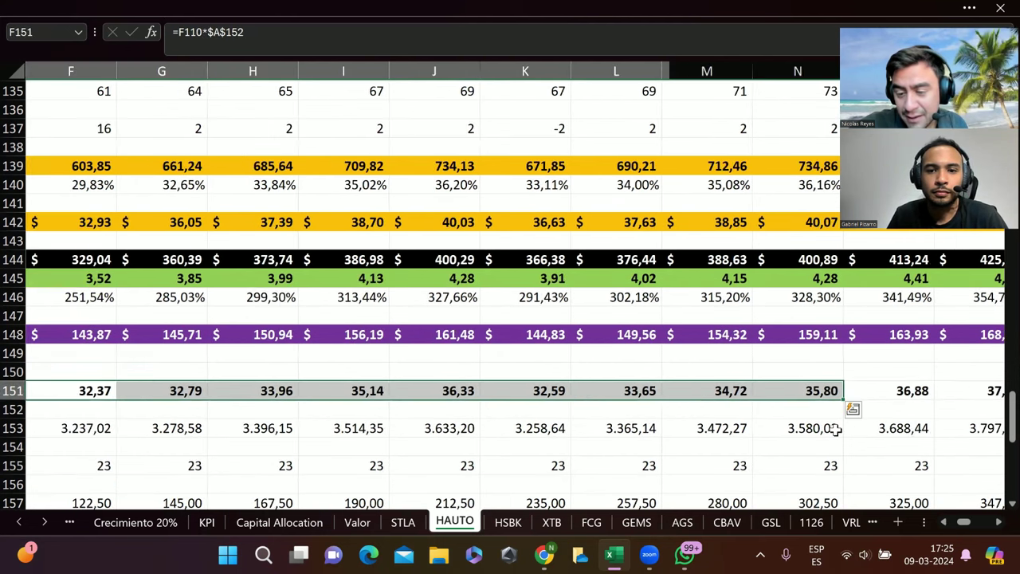
{"action": "scroll", "coordinate": [836, 429], "scroll_direction": "right", "scroll_amount": 1}
{"action": "scroll", "coordinate": [836, 429], "scroll_direction": "right", "scroll_amount": 2}
{"action": "left_click_drag", "start_coordinate": [605, 391], "coordinate": [877, 392]}
{"action": "scroll", "coordinate": [818, 402], "scroll_direction": "up", "scroll_amount": 1}
{"action": "scroll", "coordinate": [819, 404], "scroll_direction": "left", "scroll_amount": 2}
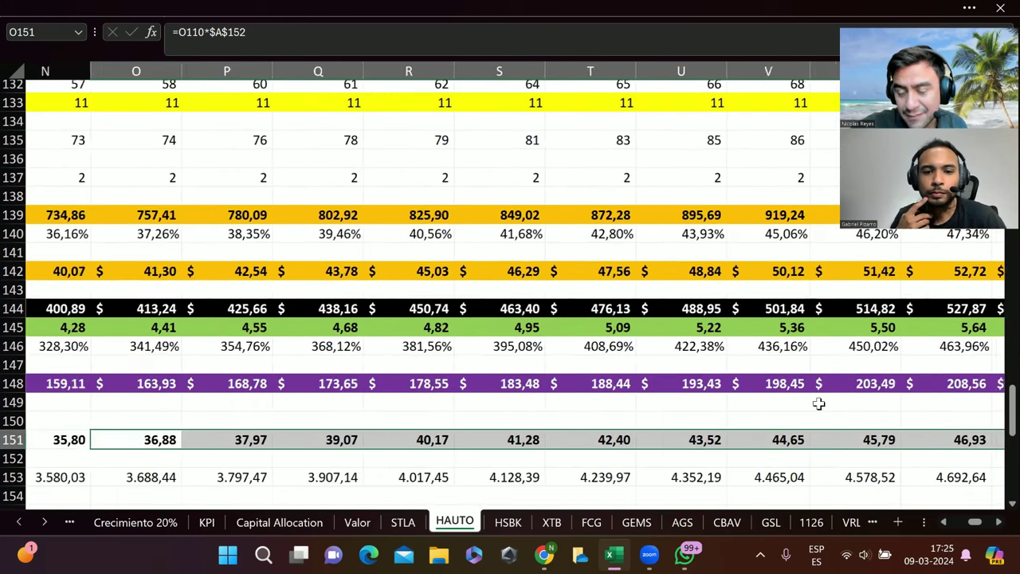
- Return to the fleet assumptions and select the Numero de Barcos forecast from 2024 through 2043
{"action": "scroll", "coordinate": [818, 404], "scroll_direction": "left", "scroll_amount": 6}
{"action": "scroll", "coordinate": [818, 404], "scroll_direction": "up", "scroll_amount": 19}
{"action": "scroll", "coordinate": [818, 404], "scroll_direction": "up", "scroll_amount": 13}
{"action": "scroll", "coordinate": [818, 404], "scroll_direction": "up", "scroll_amount": 11}
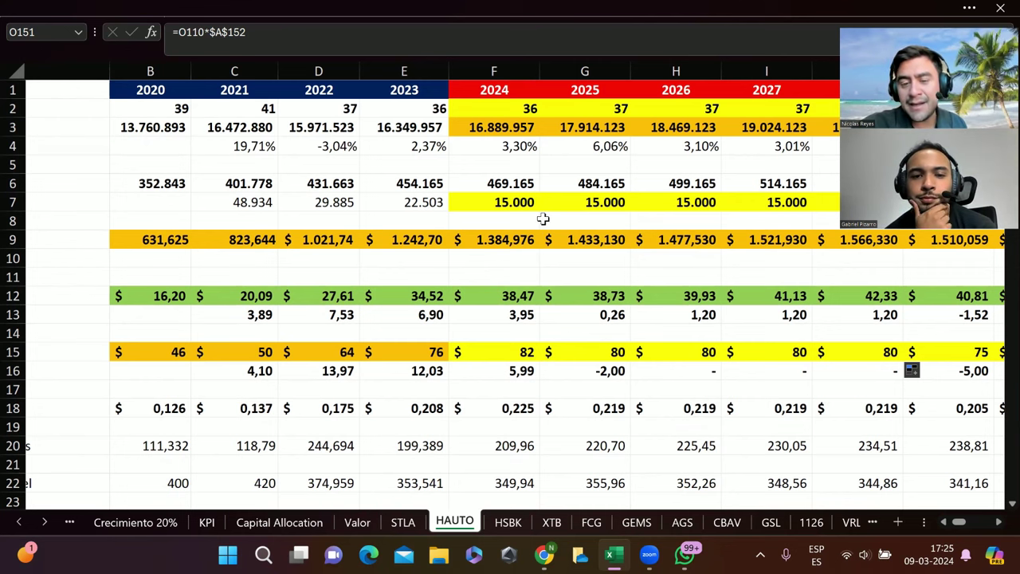
{"action": "scroll", "coordinate": [326, 238], "scroll_direction": "left", "scroll_amount": 3}
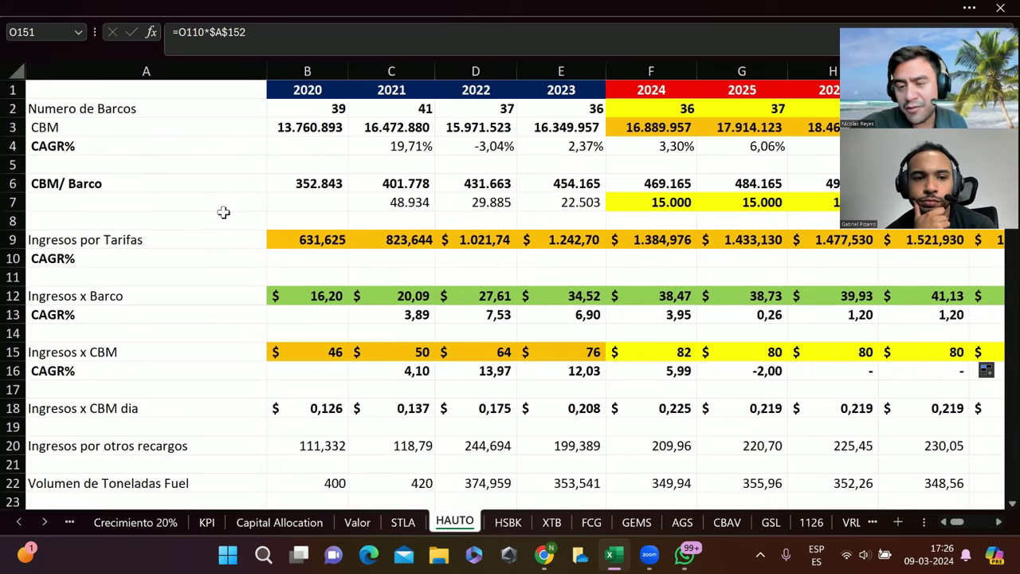
{"action": "scroll", "coordinate": [223, 212], "scroll_direction": "right", "scroll_amount": 5}
{"action": "mouse_move", "coordinate": [198, 118]}
{"action": "left_mouse_down"}
{"action": "mouse_move", "coordinate": [212, 108]}
{"action": "mouse_move", "coordinate": [827, 120]}
{"action": "mouse_move", "coordinate": [416, 125]}
{"action": "mouse_move", "coordinate": [216, 110]}
{"action": "mouse_move", "coordinate": [188, 118]}
{"action": "left_mouse_up"}
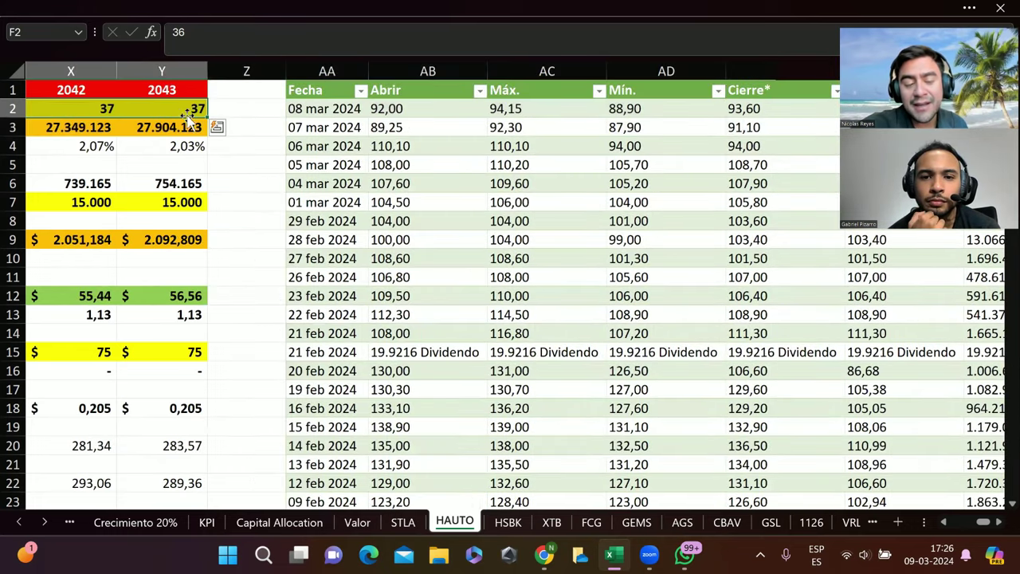
{"action": "scroll", "coordinate": [75, 170], "scroll_direction": "left", "scroll_amount": 10}
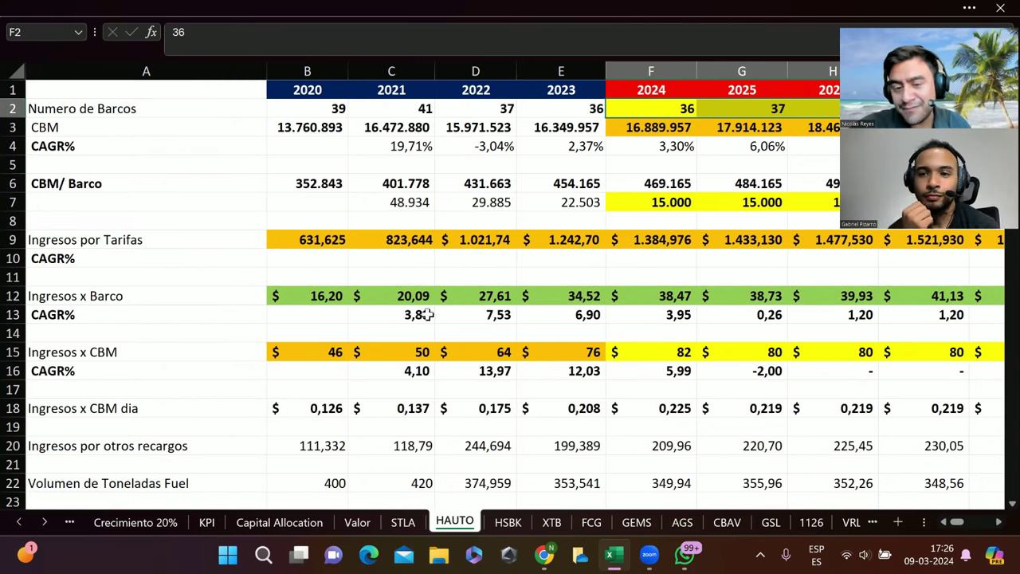
- Examine historical Ingresos Totales for 2020 and 2023 in the income statement, and select their CAGR% for 2021 to 2023
{"action": "scroll", "coordinate": [491, 384], "scroll_direction": "down", "scroll_amount": 2}
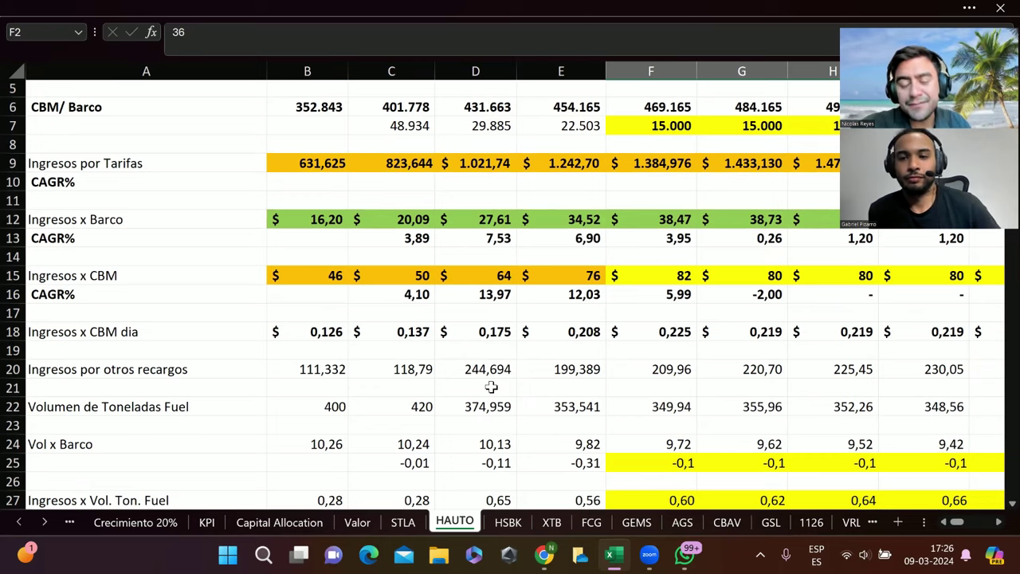
{"action": "scroll", "coordinate": [491, 386], "scroll_direction": "down", "scroll_amount": 14}
{"action": "scroll", "coordinate": [491, 387], "scroll_direction": "down", "scroll_amount": 12}
{"action": "scroll", "coordinate": [491, 386], "scroll_direction": "up", "scroll_amount": 6}
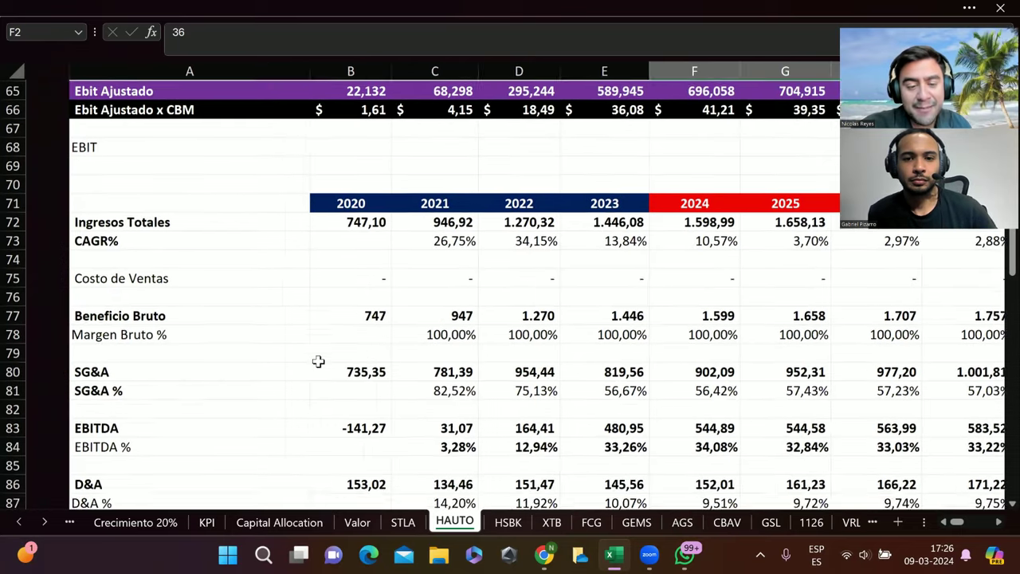
{"action": "scroll", "coordinate": [318, 361], "scroll_direction": "up", "scroll_amount": 1}
{"action": "left_click", "coordinate": [324, 258]}
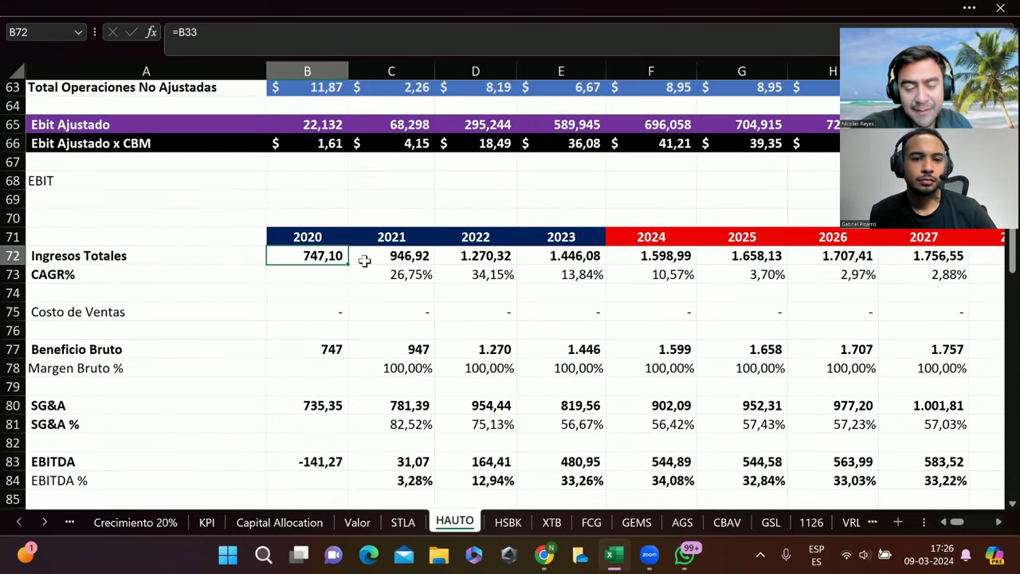
{"action": "left_click", "coordinate": [589, 258]}
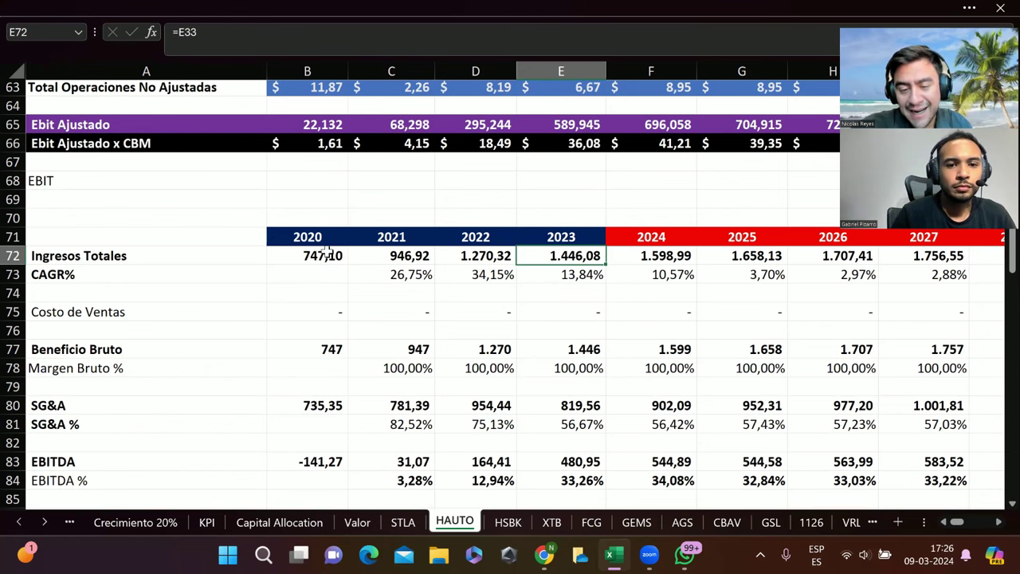
{"action": "left_click_drag", "start_coordinate": [393, 274], "coordinate": [588, 275]}
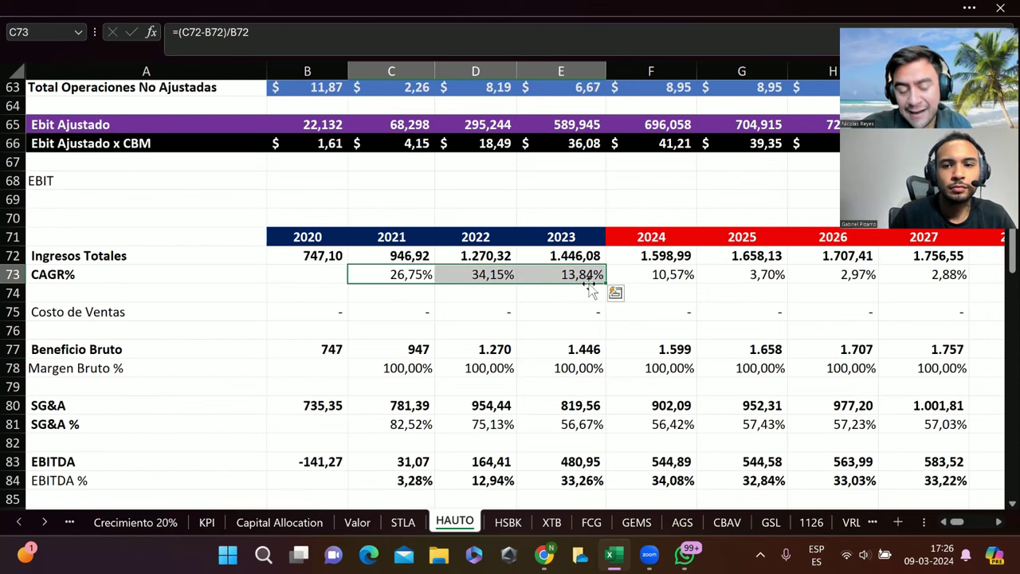
- Compare the projected Ingresos Totales CAGR% by selecting the 2024 value and the forecast years from 2025 onward
{"action": "scroll", "coordinate": [523, 335], "scroll_direction": "right", "scroll_amount": 3}
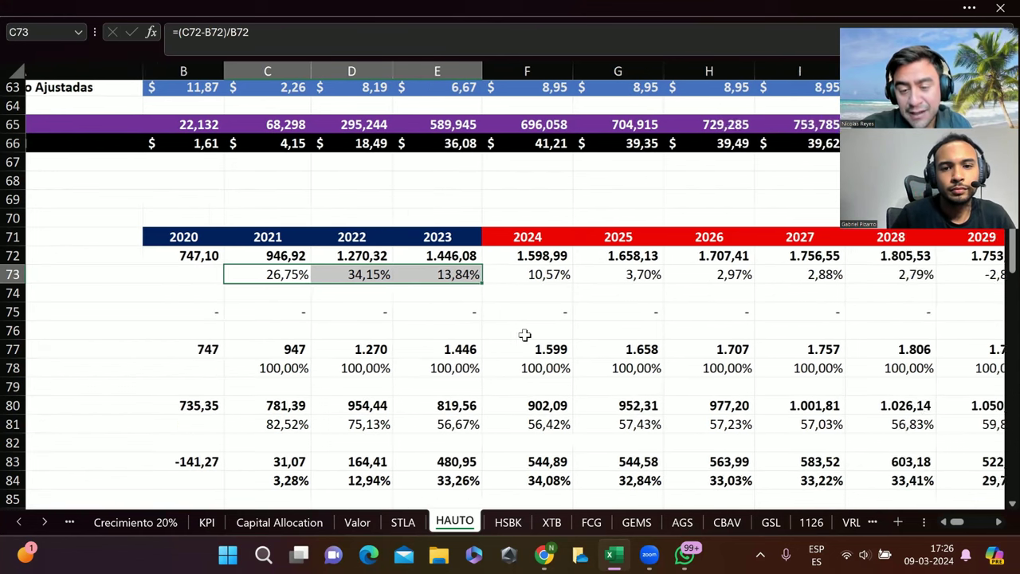
{"action": "scroll", "coordinate": [524, 335], "scroll_direction": "right", "scroll_amount": 1}
{"action": "left_click_drag", "start_coordinate": [424, 274], "coordinate": [622, 296]}
{"action": "left_click", "coordinate": [490, 368]}
{"action": "left_click", "coordinate": [422, 275]}
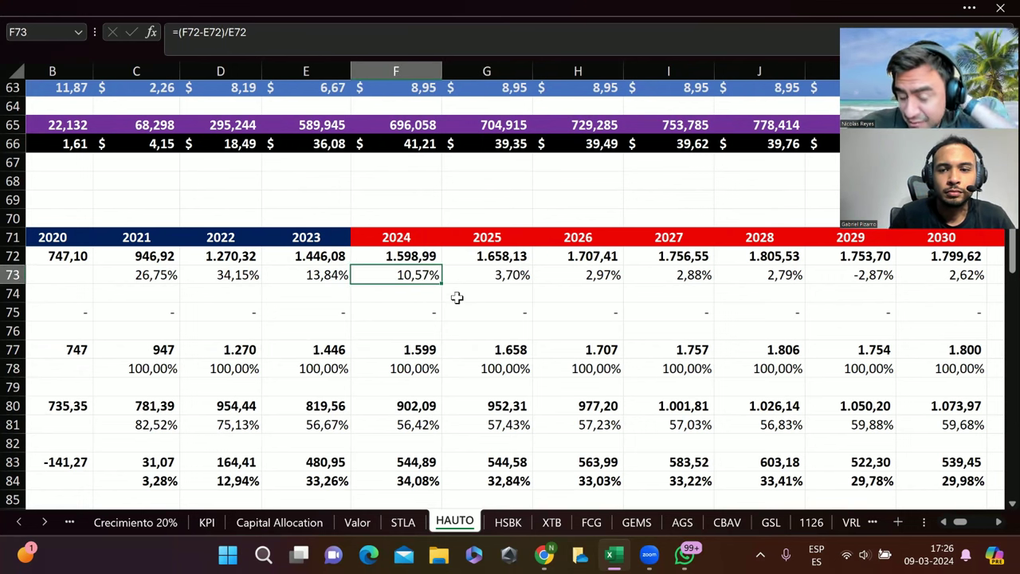
{"action": "left_click_drag", "start_coordinate": [482, 275], "coordinate": [833, 276]}
{"action": "scroll", "coordinate": [623, 321], "scroll_direction": "left", "scroll_amount": 2}
{"action": "scroll", "coordinate": [623, 321], "scroll_direction": "left", "scroll_amount": 5}
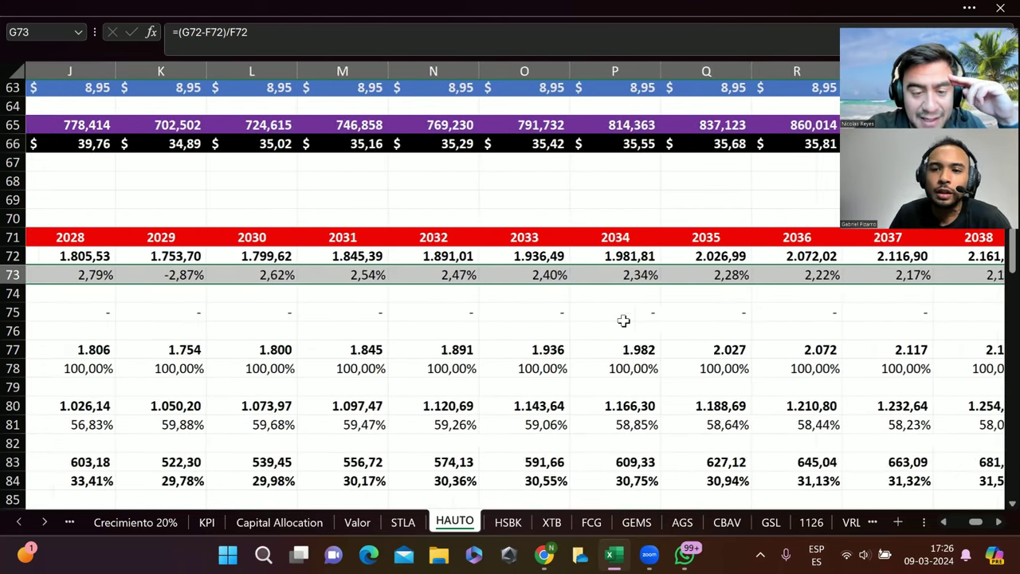
- Review the year-by-year revenue growth in row 73 across the forecast through 2043 against the earlier years
{"action": "scroll", "coordinate": [444, 321], "scroll_direction": "left", "scroll_amount": 2}
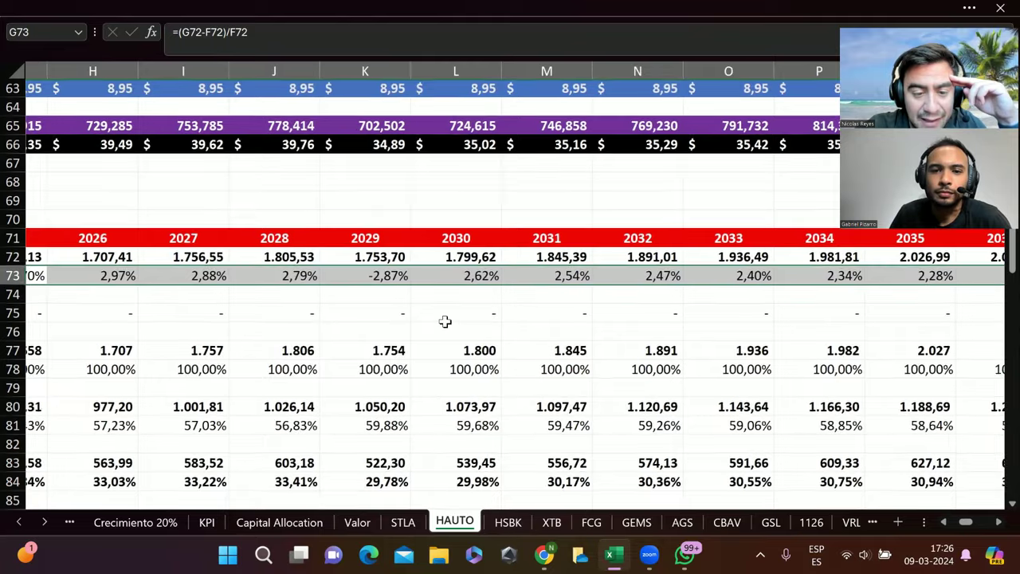
{"action": "scroll", "coordinate": [445, 321], "scroll_direction": "left", "scroll_amount": 3}
{"action": "scroll", "coordinate": [444, 321], "scroll_direction": "left", "scroll_amount": 1}
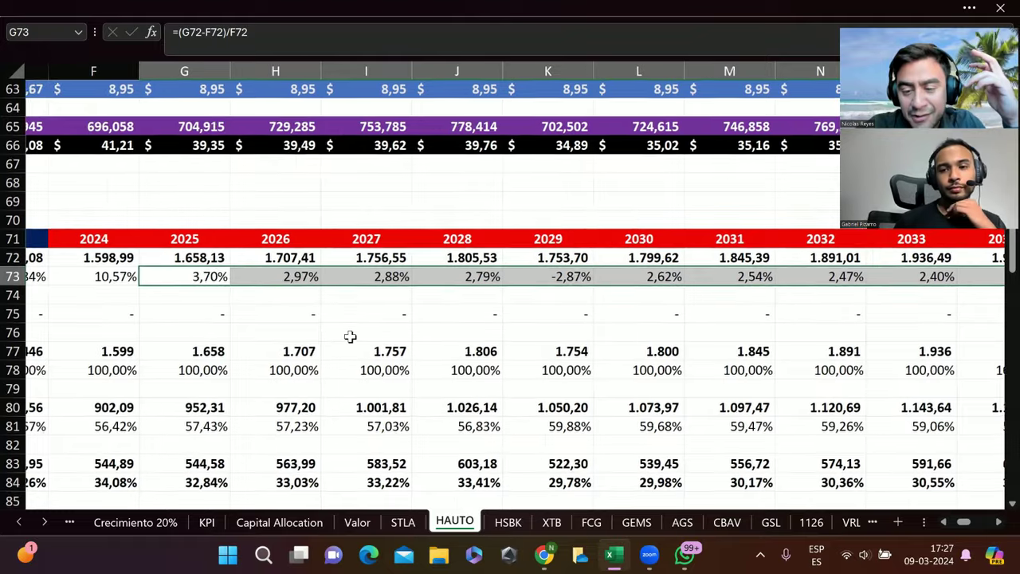
{"action": "scroll", "coordinate": [350, 336], "scroll_direction": "left", "scroll_amount": 4}
{"action": "scroll", "coordinate": [438, 335], "scroll_direction": "right", "scroll_amount": 2}
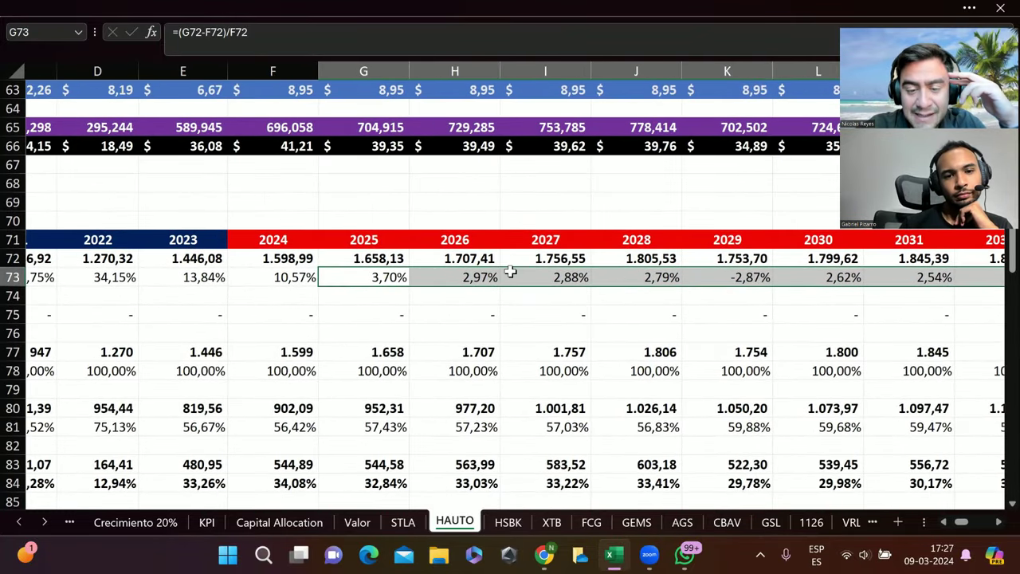
{"action": "scroll", "coordinate": [696, 309], "scroll_direction": "right", "scroll_amount": 4}
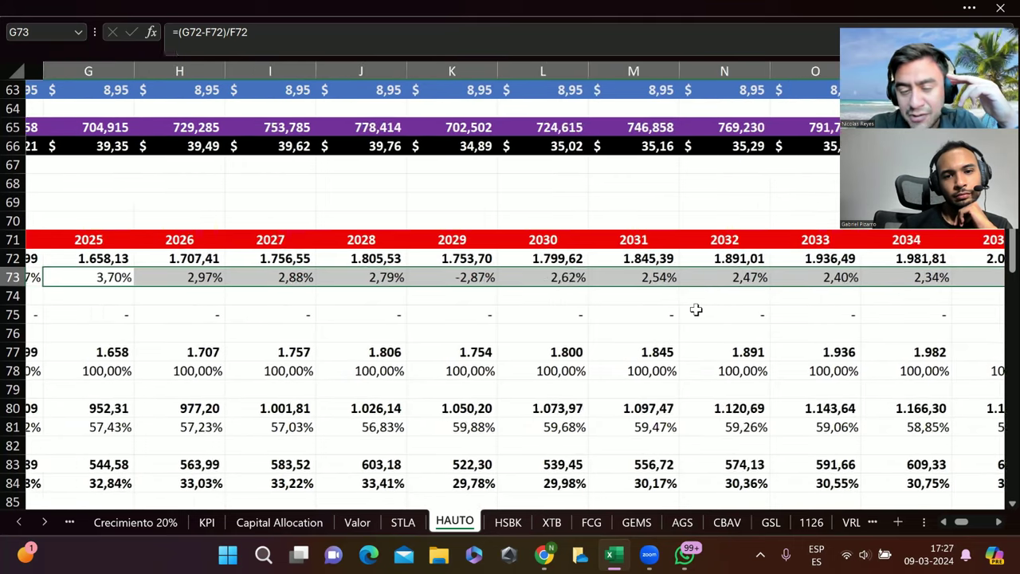
{"action": "scroll", "coordinate": [652, 335], "scroll_direction": "left", "scroll_amount": 1}
{"action": "scroll", "coordinate": [652, 335], "scroll_direction": "right", "scroll_amount": 6}
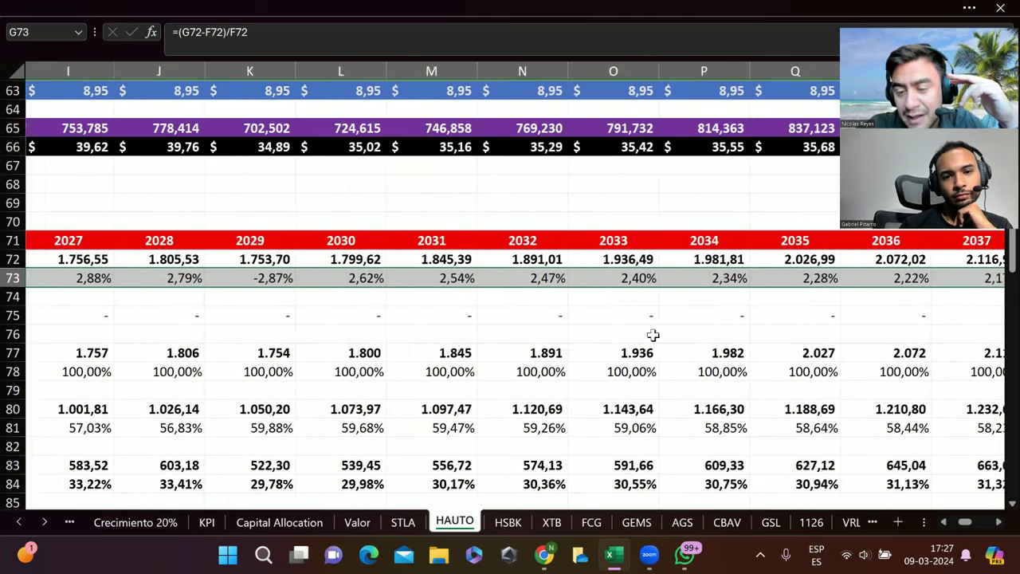
{"action": "scroll", "coordinate": [653, 335], "scroll_direction": "right", "scroll_amount": 2}
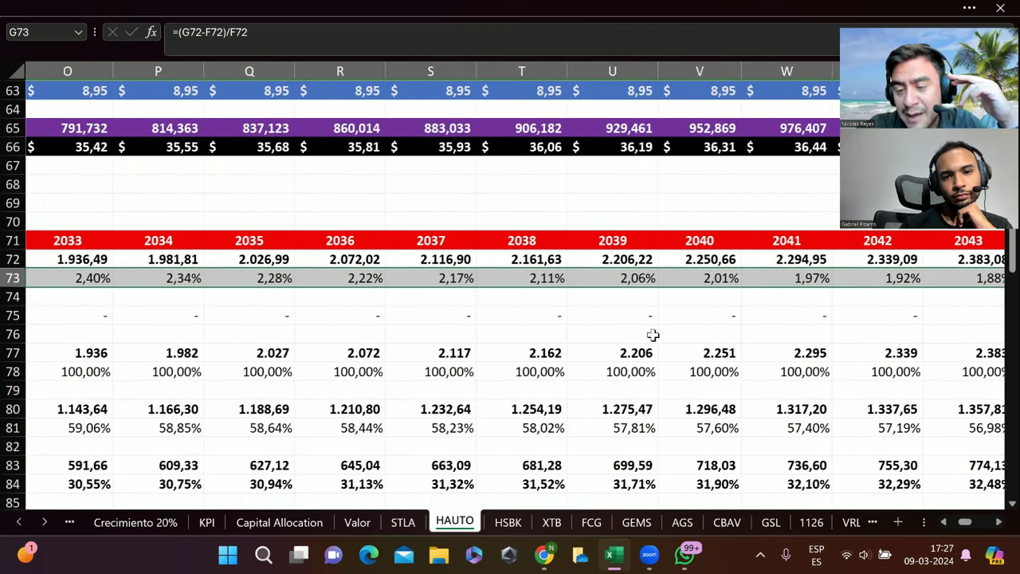
{"action": "scroll", "coordinate": [653, 335], "scroll_direction": "left", "scroll_amount": 3}
{"action": "scroll", "coordinate": [652, 334], "scroll_direction": "left", "scroll_amount": 5}
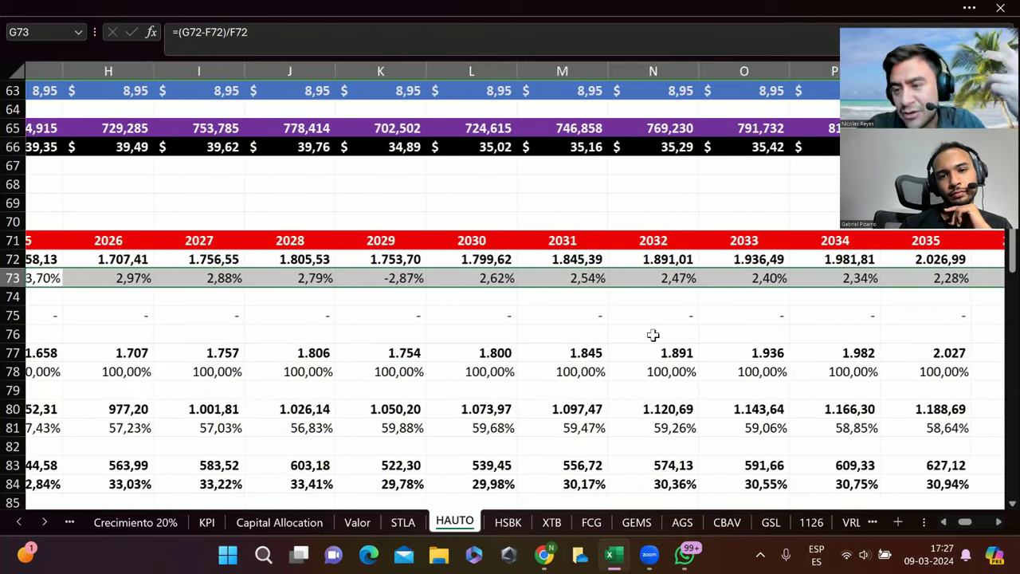
- Examine the cost and margin rows below revenue, and select SG&A % from 2021 to 2027
{"action": "scroll", "coordinate": [653, 335], "scroll_direction": "down", "scroll_amount": 5}
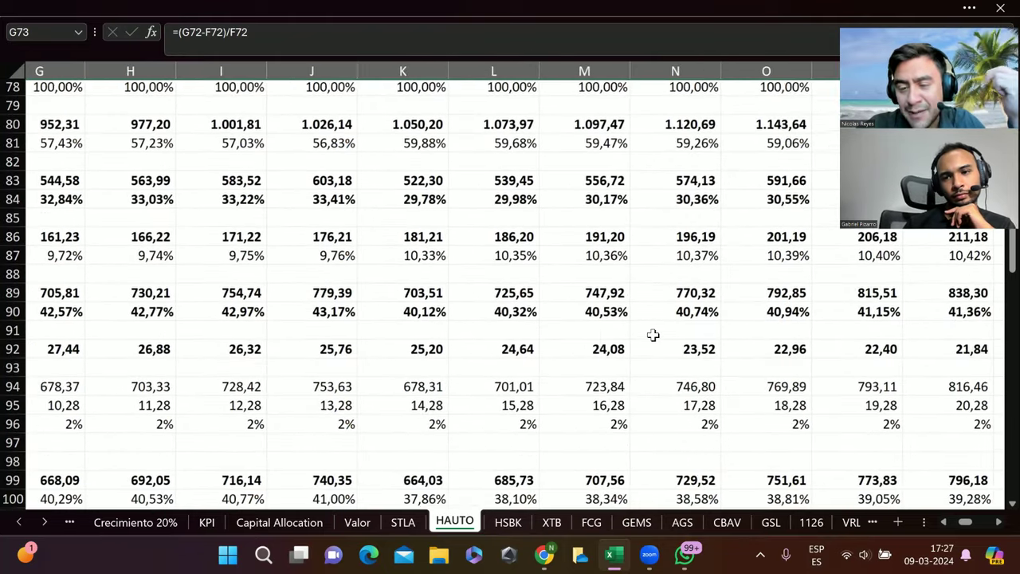
{"action": "scroll", "coordinate": [653, 335], "scroll_direction": "left", "scroll_amount": 5}
{"action": "scroll", "coordinate": [653, 335], "scroll_direction": "left", "scroll_amount": 2}
{"action": "scroll", "coordinate": [652, 335], "scroll_direction": "up", "scroll_amount": 2}
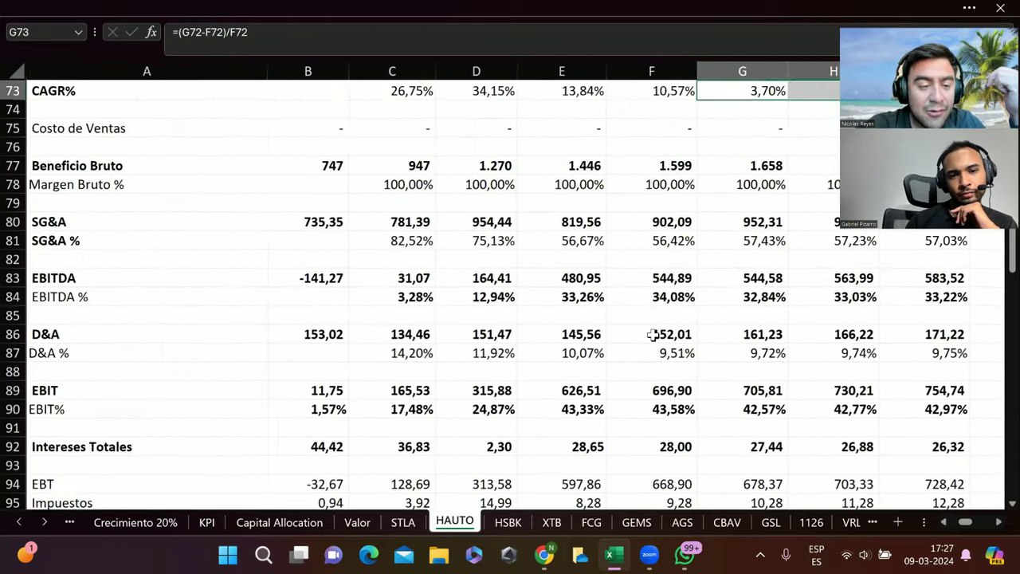
{"action": "scroll", "coordinate": [652, 335], "scroll_direction": "down", "scroll_amount": 1}
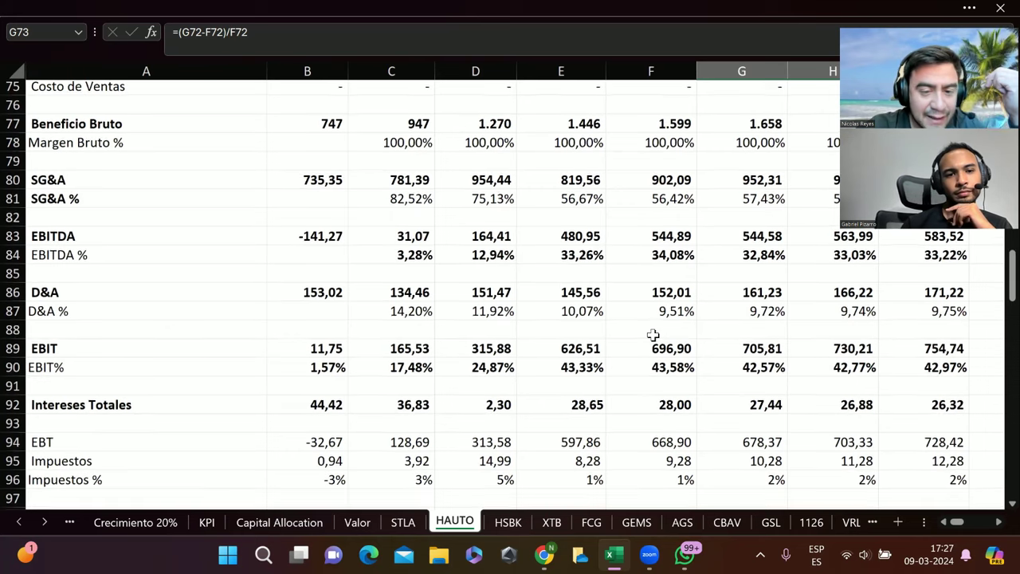
{"action": "left_click_drag", "start_coordinate": [408, 199], "coordinate": [828, 201]}
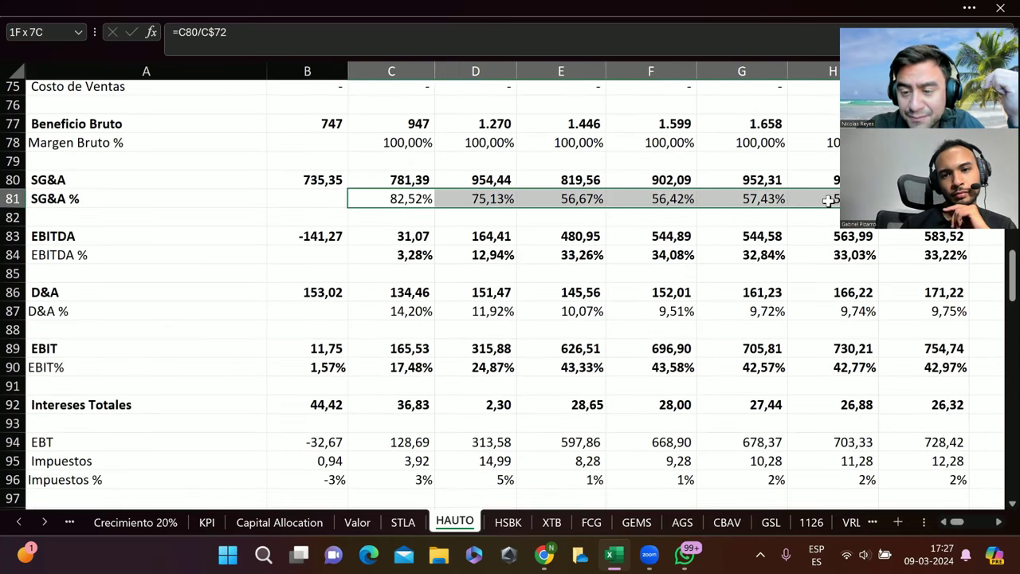
{"action": "scroll", "coordinate": [742, 293], "scroll_direction": "right", "scroll_amount": 5}
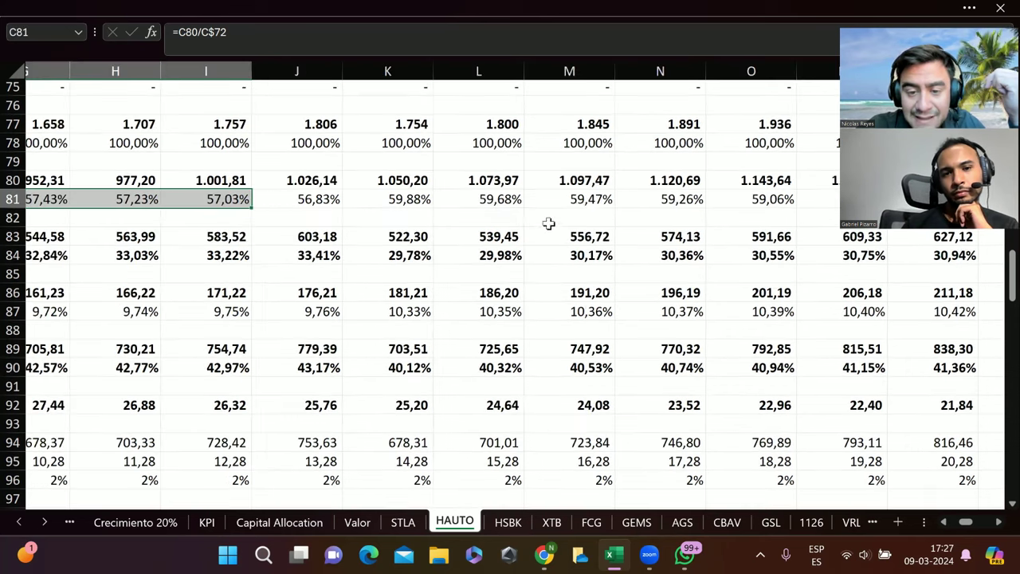
- Follow the SG&A % row through the later forecast years to 2043, highlighting 2031 to 2033 and 2038 to 2040
{"action": "left_click_drag", "start_coordinate": [589, 200], "coordinate": [795, 200]}
{"action": "scroll", "coordinate": [710, 309], "scroll_direction": "right", "scroll_amount": 3}
{"action": "scroll", "coordinate": [710, 310], "scroll_direction": "right", "scroll_amount": 3}
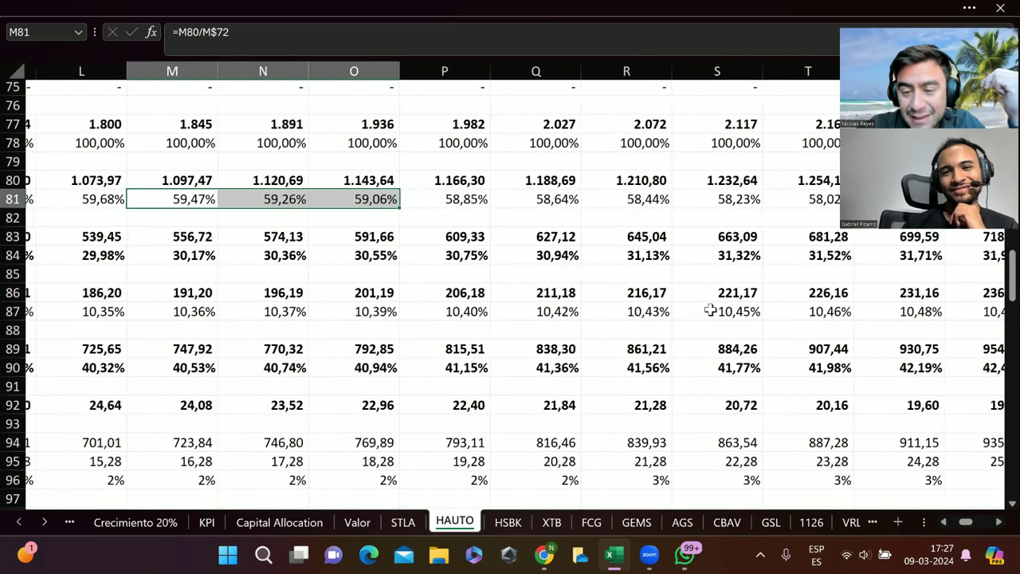
{"action": "left_click_drag", "start_coordinate": [626, 211], "coordinate": [829, 204]}
{"action": "scroll", "coordinate": [747, 293], "scroll_direction": "right", "scroll_amount": 1}
{"action": "scroll", "coordinate": [747, 294], "scroll_direction": "right", "scroll_amount": 4}
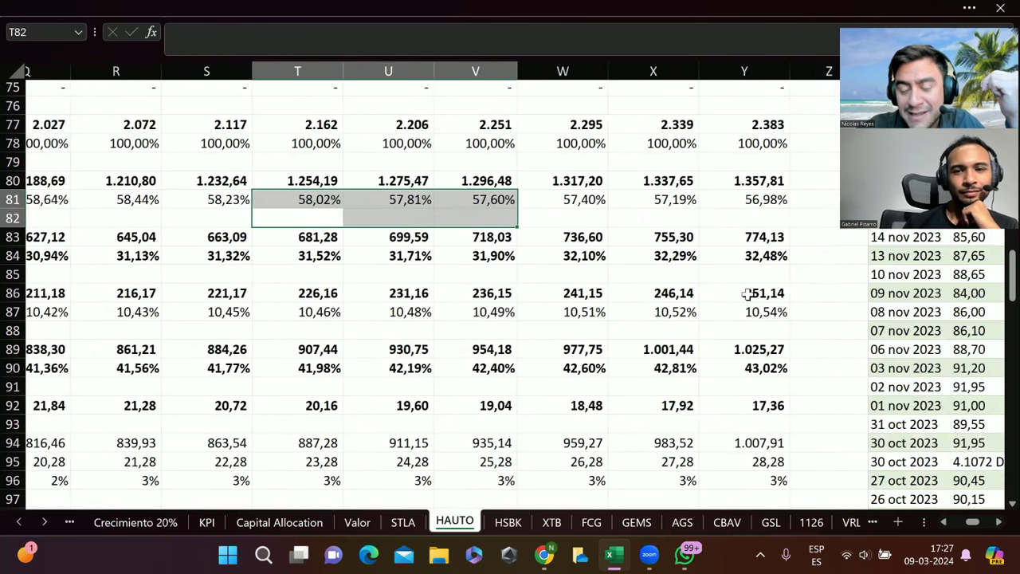
- Return to the 2020–2027 columns and examine the rows from Ingresos Totales down through EBITDA, D&A, EBIT and Net Income
{"action": "scroll", "coordinate": [546, 316], "scroll_direction": "left", "scroll_amount": 15}
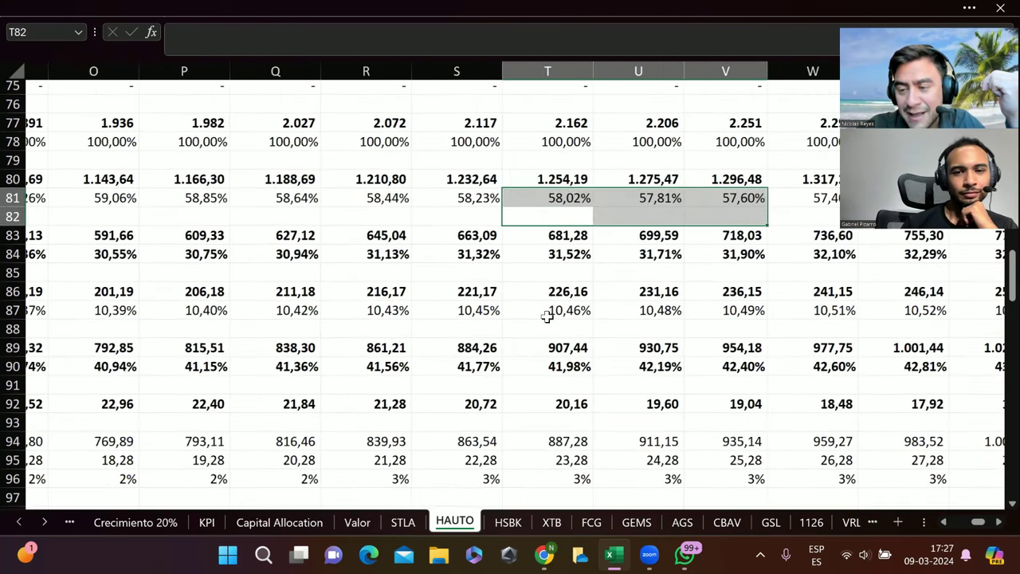
{"action": "scroll", "coordinate": [546, 316], "scroll_direction": "left", "scroll_amount": 2}
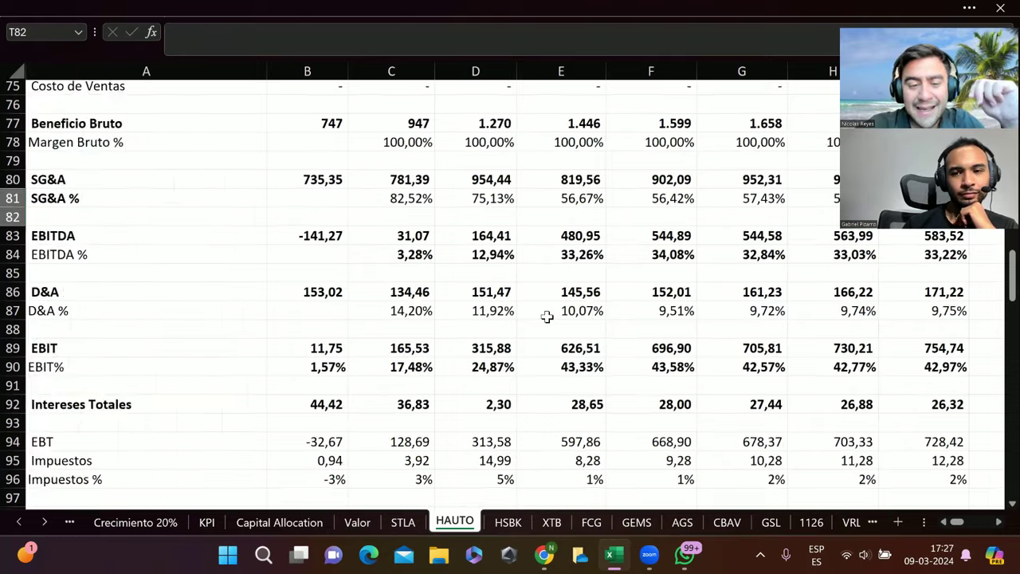
{"action": "scroll", "coordinate": [546, 316], "scroll_direction": "up", "scroll_amount": 4}
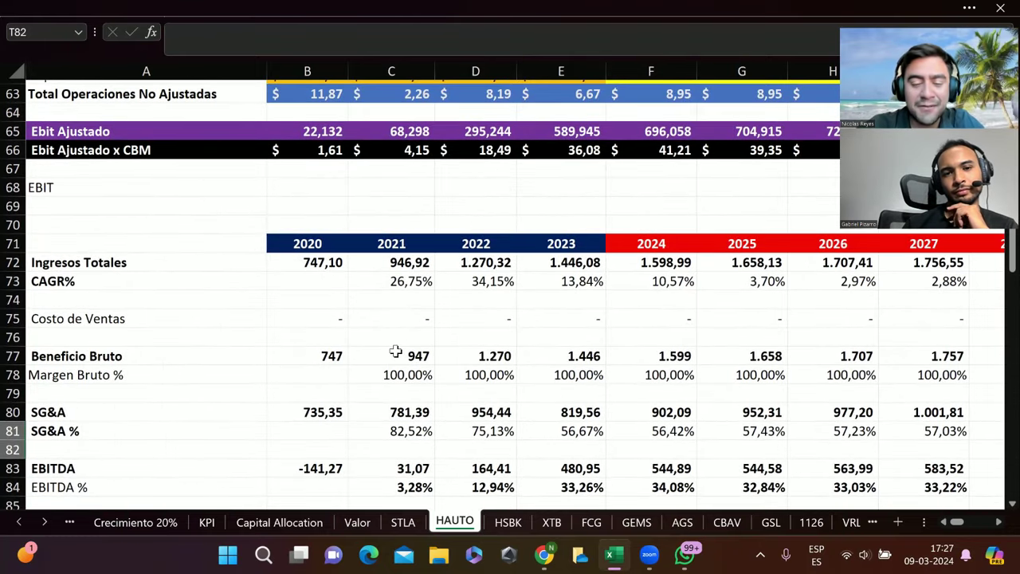
{"action": "scroll", "coordinate": [395, 351], "scroll_direction": "down", "scroll_amount": 2}
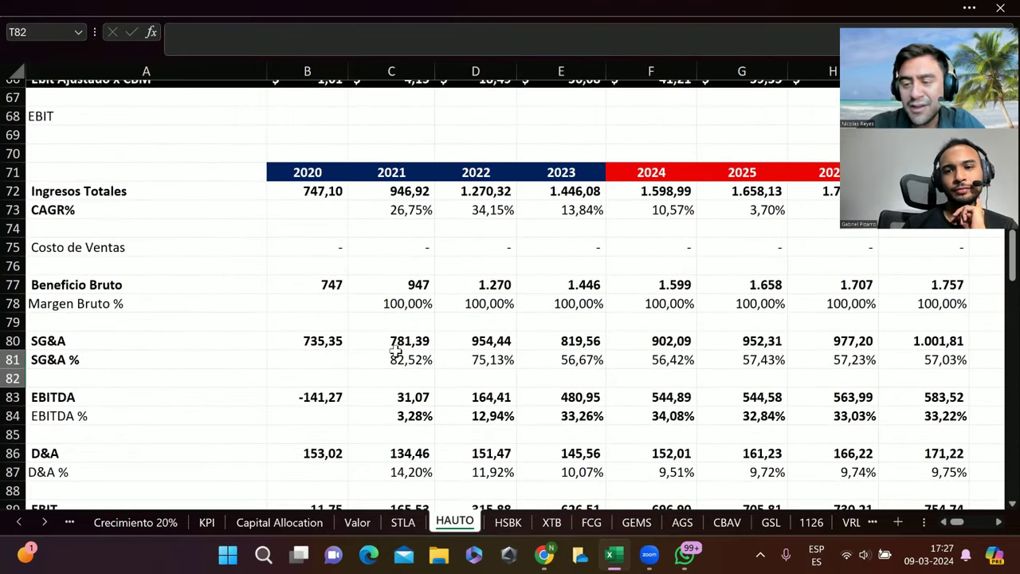
{"action": "scroll", "coordinate": [396, 351], "scroll_direction": "down", "scroll_amount": 2}
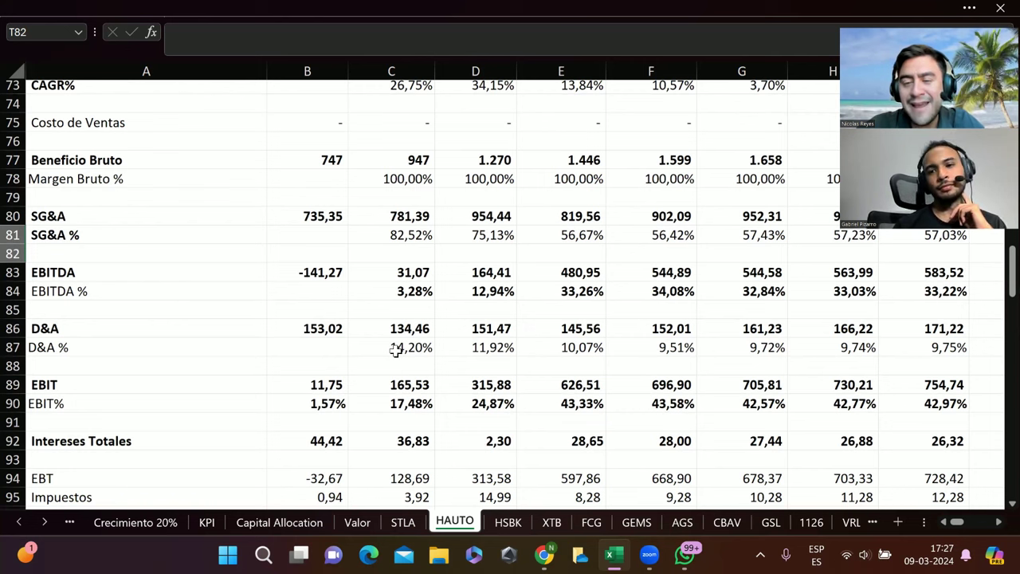
{"action": "scroll", "coordinate": [396, 351], "scroll_direction": "down", "scroll_amount": 2}
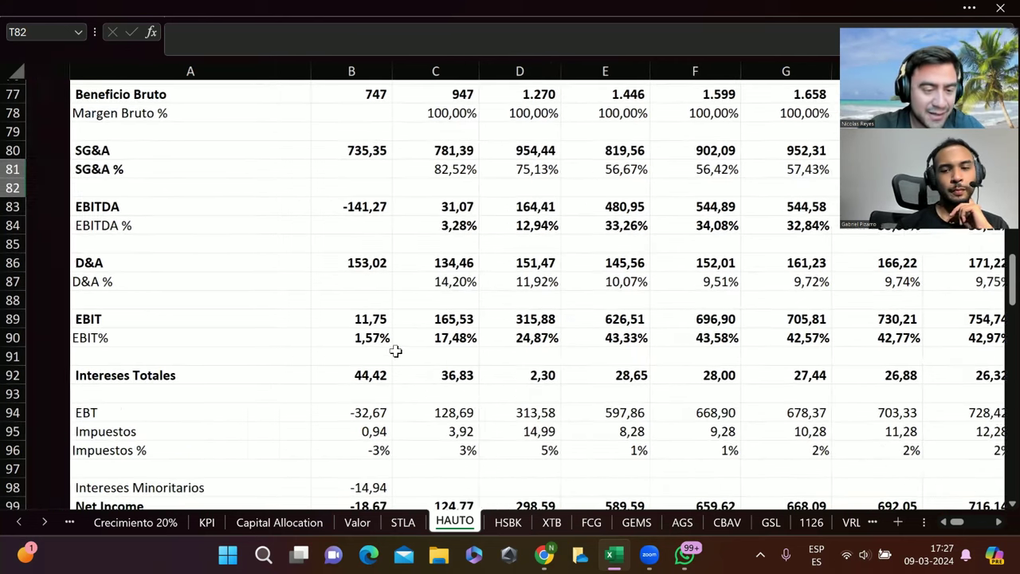
- Highlight D&A and D&A % from 2030 to 2043 and compare them with the operating assumptions in the upper rows of the sheet
{"action": "scroll", "coordinate": [528, 287], "scroll_direction": "right", "scroll_amount": 5}
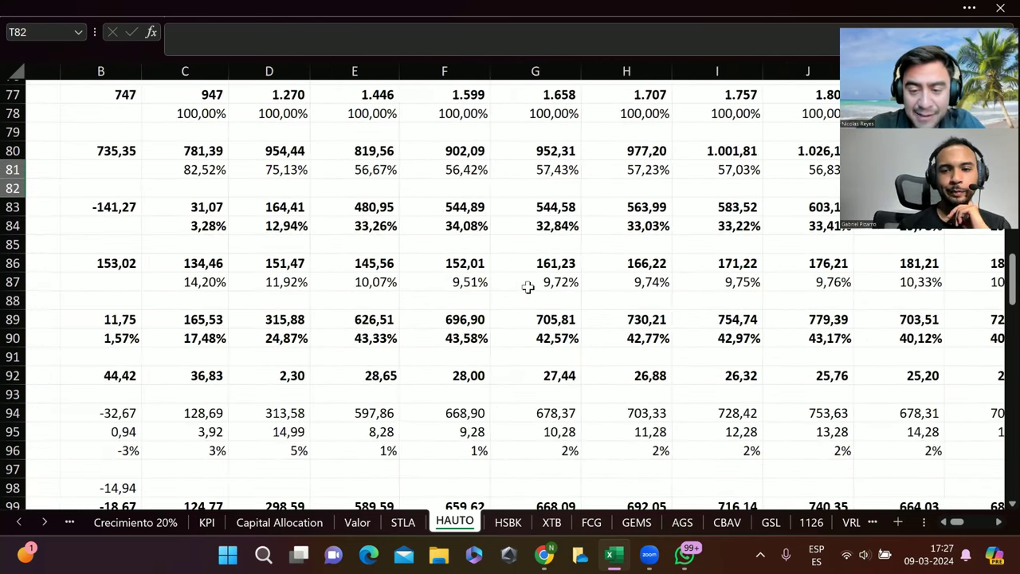
{"action": "scroll", "coordinate": [580, 279], "scroll_direction": "right", "scroll_amount": 3}
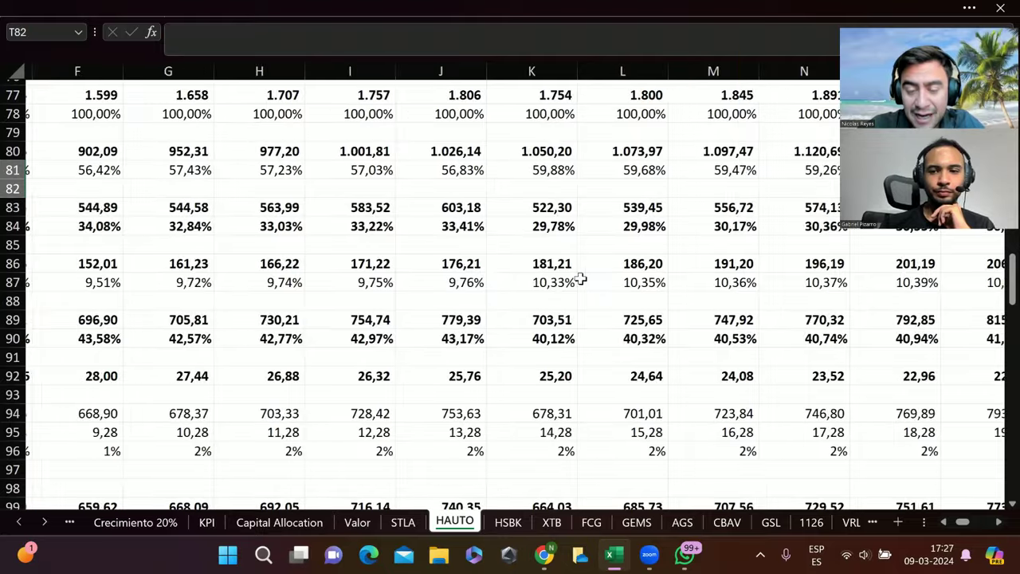
{"action": "left_click_drag", "start_coordinate": [550, 271], "coordinate": [787, 278]}
{"action": "scroll", "coordinate": [757, 286], "scroll_direction": "up", "scroll_amount": 20}
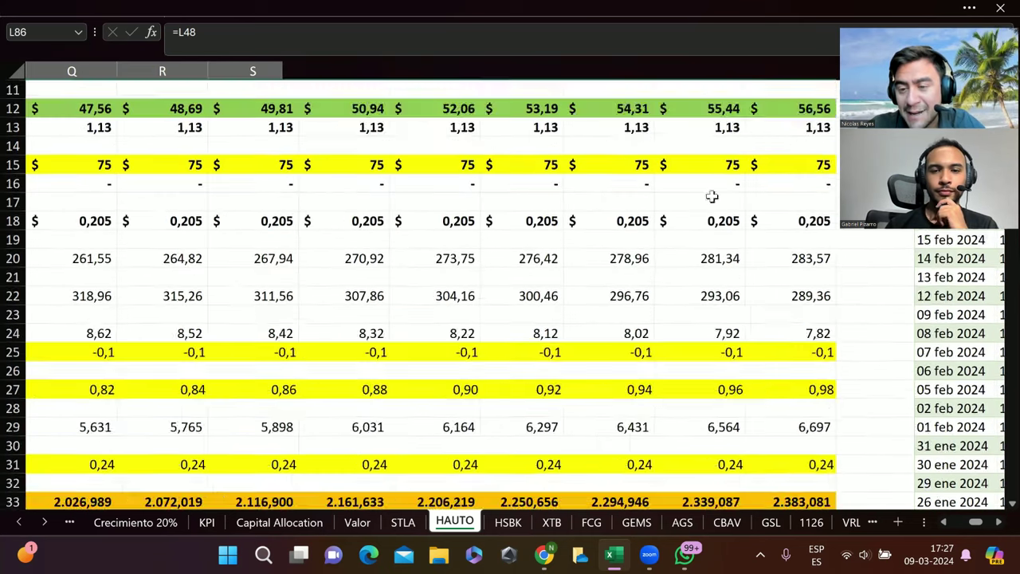
{"action": "scroll", "coordinate": [711, 196], "scroll_direction": "up", "scroll_amount": 4}
{"action": "scroll", "coordinate": [658, 252], "scroll_direction": "down", "scroll_amount": 7}
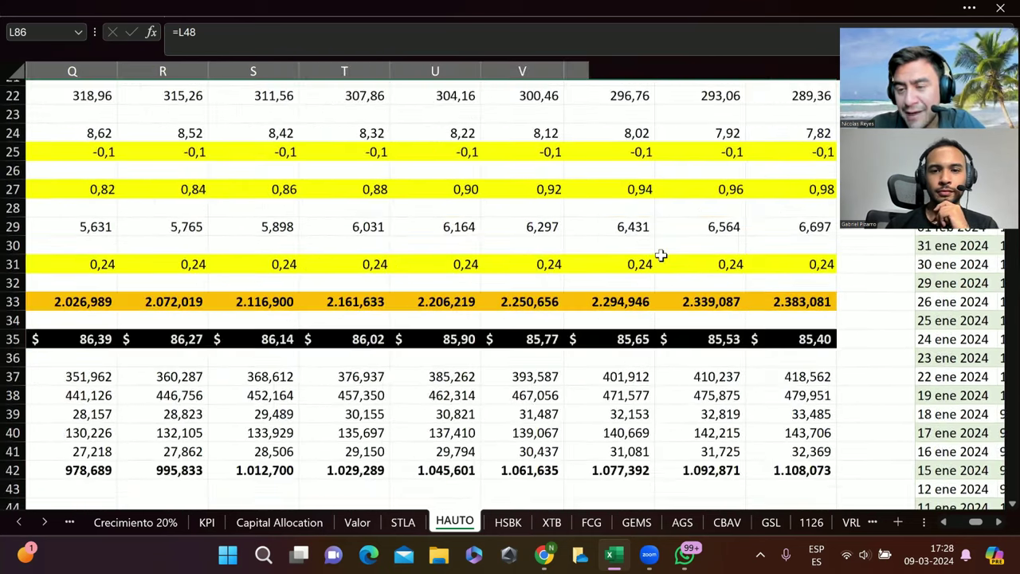
{"action": "scroll", "coordinate": [661, 255], "scroll_direction": "down", "scroll_amount": 19}
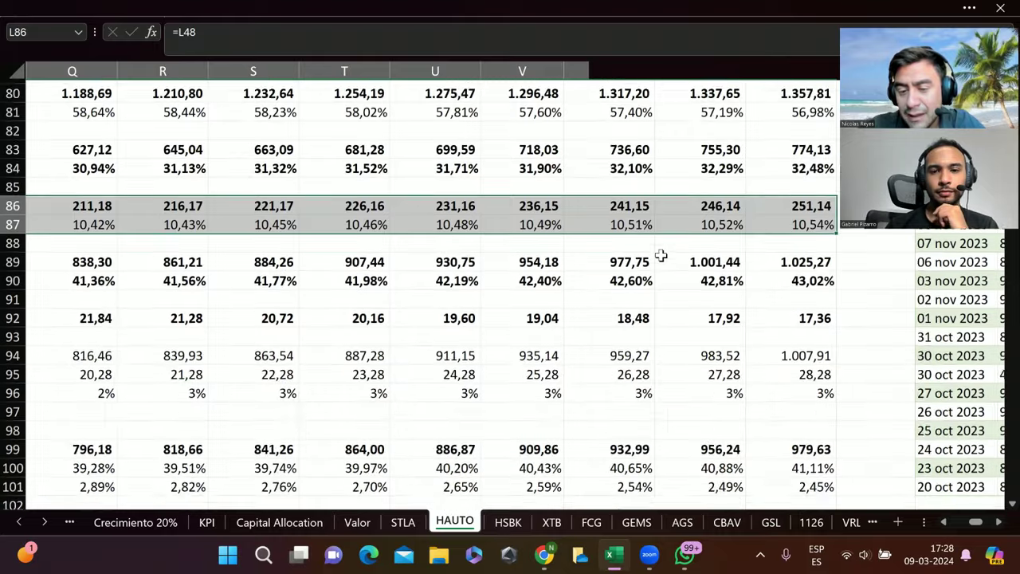
{"action": "scroll", "coordinate": [661, 255], "scroll_direction": "down", "scroll_amount": 2}
- Examine Intereses Totales by highlighting 2020 to 2026 and the projected years from 2027 onward
{"action": "scroll", "coordinate": [661, 255], "scroll_direction": "left", "scroll_amount": 8}
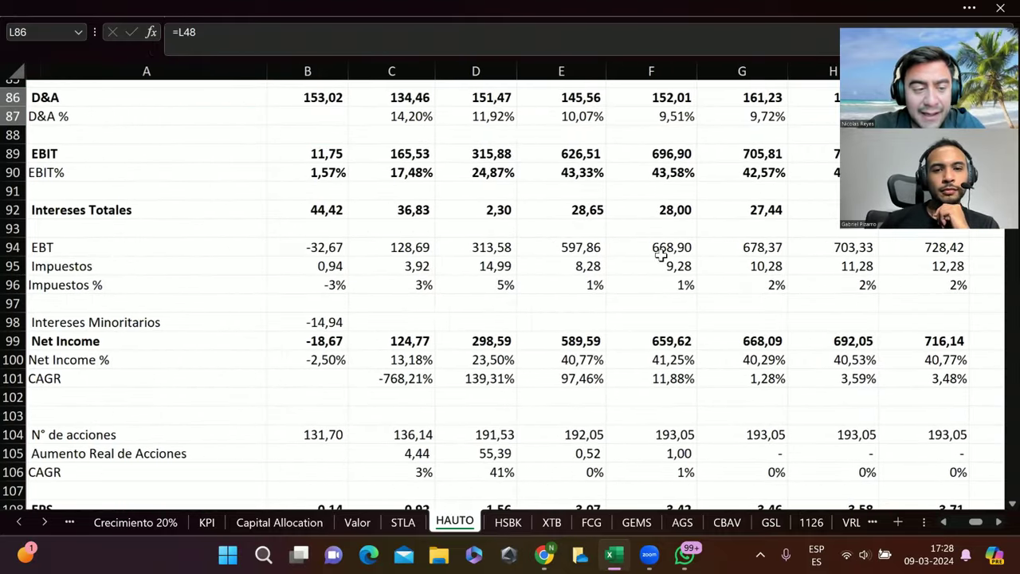
{"action": "left_click_drag", "start_coordinate": [333, 209], "coordinate": [797, 207]}
{"action": "scroll", "coordinate": [714, 285], "scroll_direction": "right", "scroll_amount": 3}
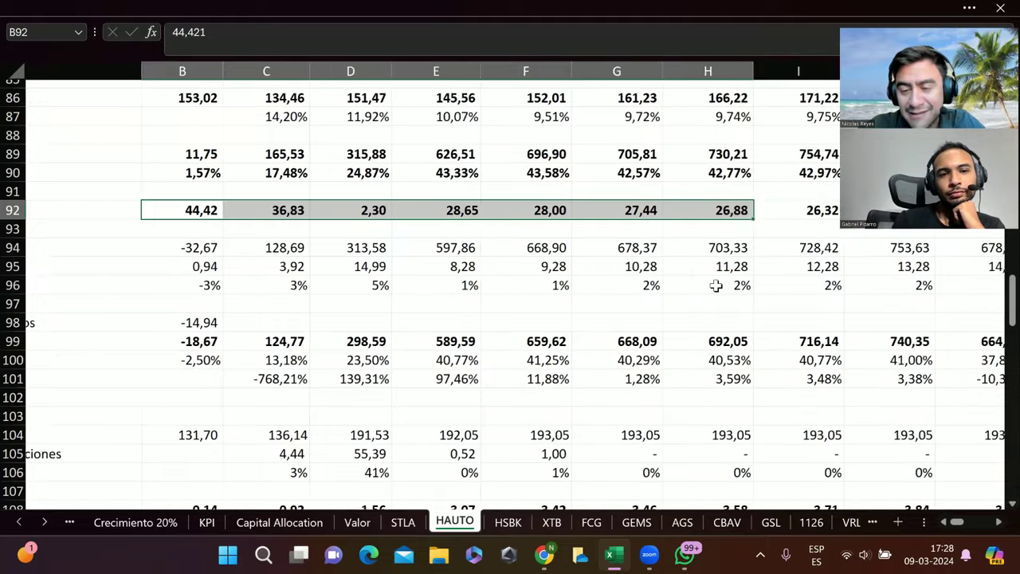
{"action": "left_click_drag", "start_coordinate": [729, 216], "coordinate": [827, 230]}
{"action": "scroll", "coordinate": [596, 332], "scroll_direction": "left", "scroll_amount": 10}
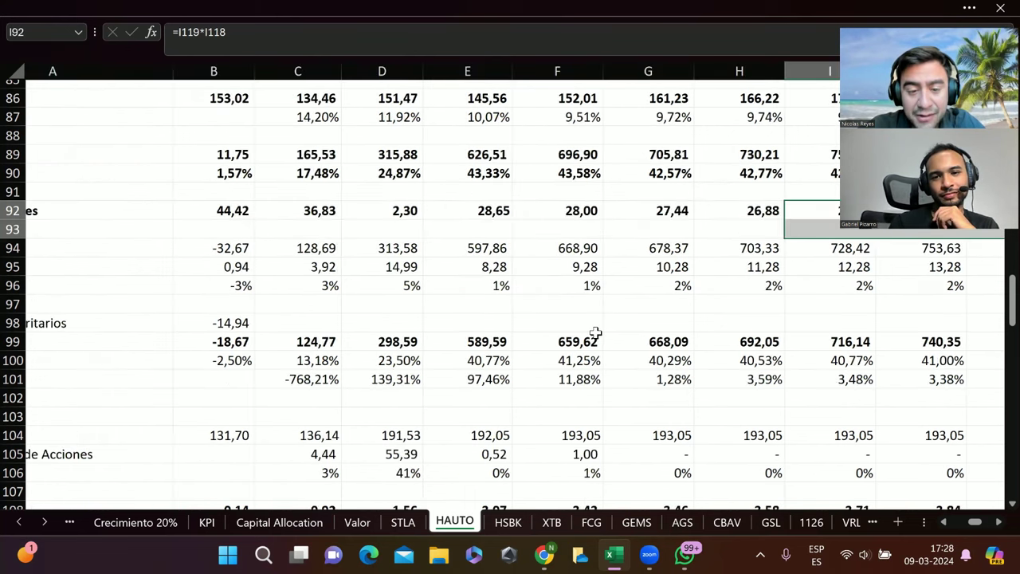
- Select the 2022 Intereses Totales value and compare it with the margin and EBIT rows above
{"action": "scroll", "coordinate": [596, 332], "scroll_direction": "right", "scroll_amount": 5}
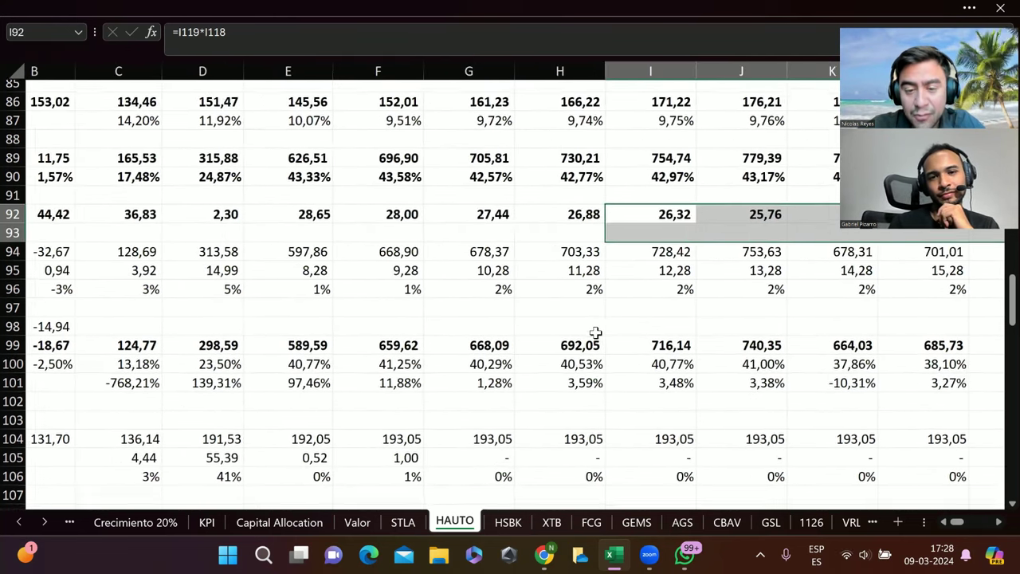
{"action": "left_click", "coordinate": [235, 222]}
{"action": "scroll", "coordinate": [277, 193], "scroll_direction": "up", "scroll_amount": 7}
{"action": "scroll", "coordinate": [276, 193], "scroll_direction": "down", "scroll_amount": 4}
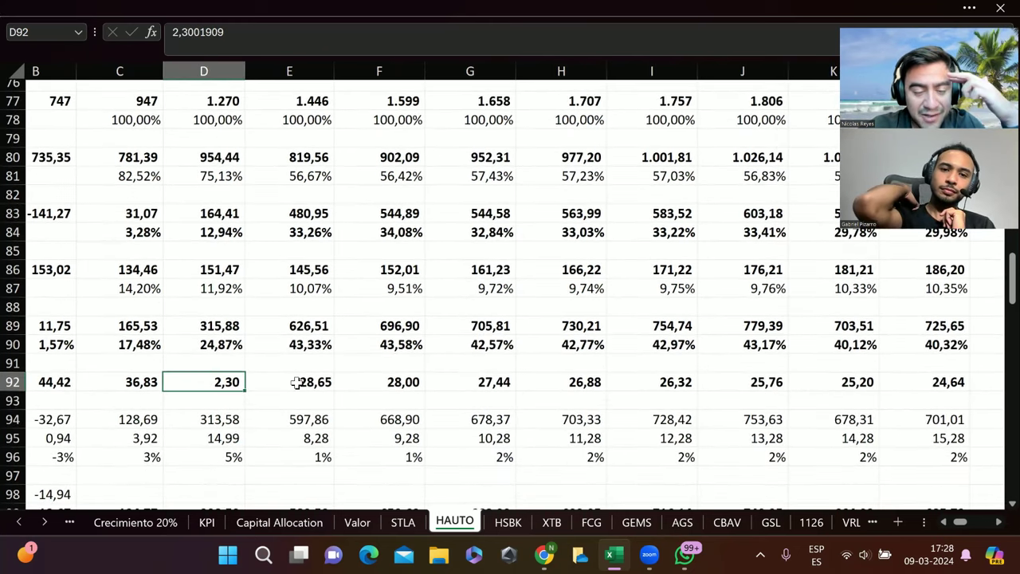
- Review Net Income by highlighting its 2021 and 2022 values and margins, and select the 2020 Net Income
{"action": "scroll", "coordinate": [314, 399], "scroll_direction": "down", "scroll_amount": 3}
{"action": "scroll", "coordinate": [314, 401], "scroll_direction": "down", "scroll_amount": 2}
{"action": "scroll", "coordinate": [314, 398], "scroll_direction": "left", "scroll_amount": 3}
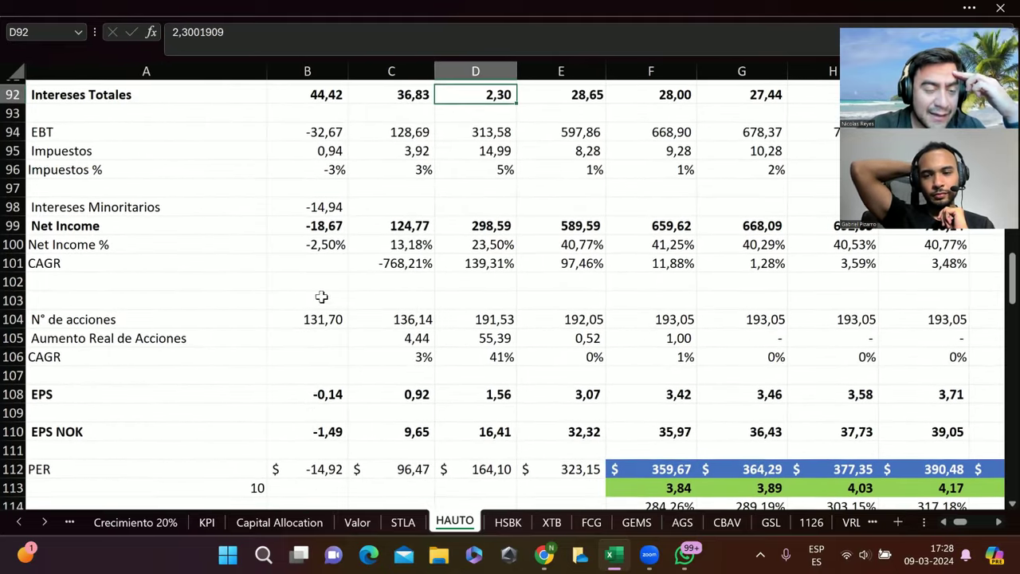
{"action": "left_click_drag", "start_coordinate": [361, 226], "coordinate": [488, 243]}
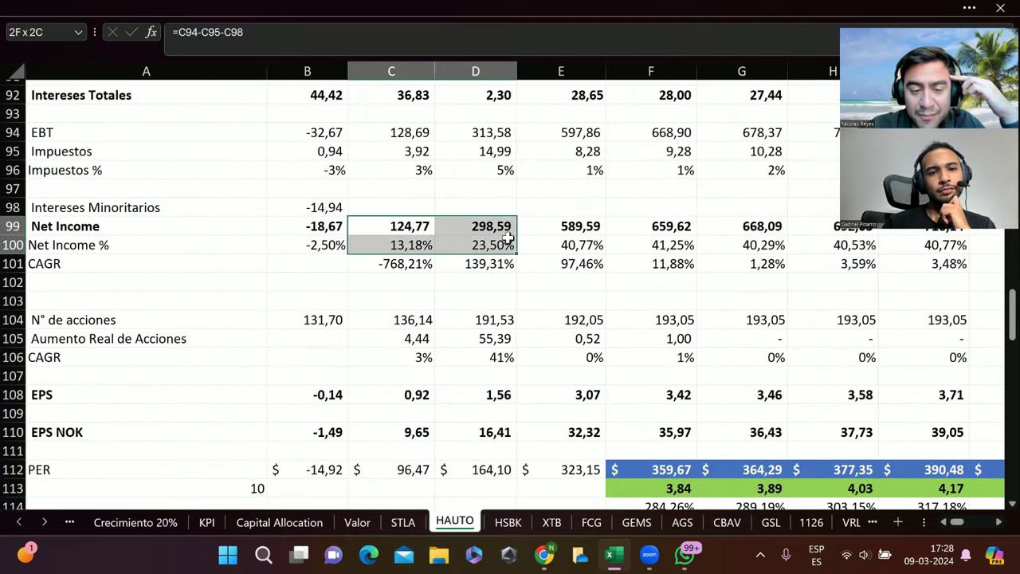
{"action": "left_click", "coordinate": [321, 226]}
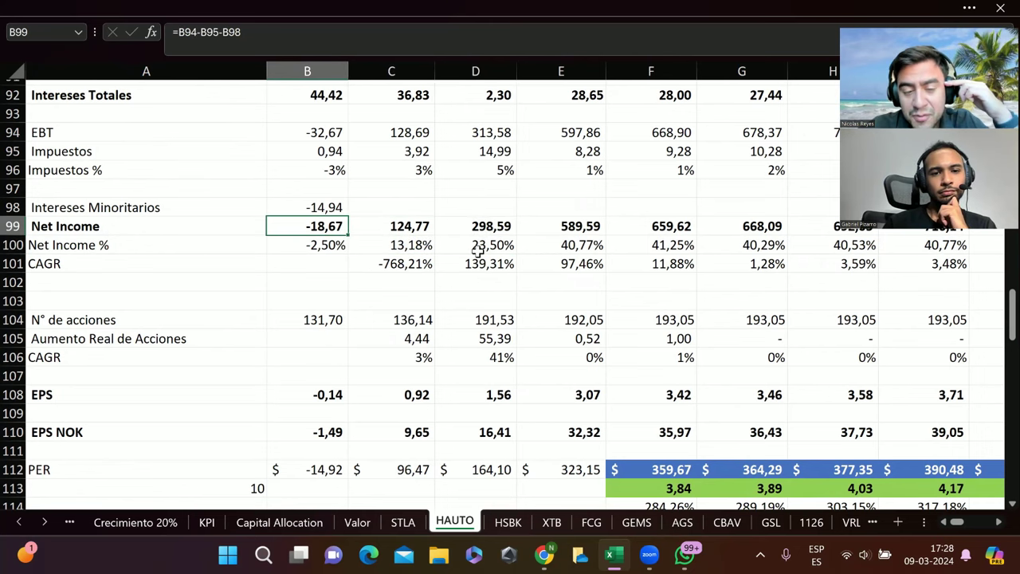
- Compare Net Income % by highlighting 2021 to 2024 and the projected margins from 2029 to 2032
{"action": "scroll", "coordinate": [420, 247], "scroll_direction": "right", "scroll_amount": 2}
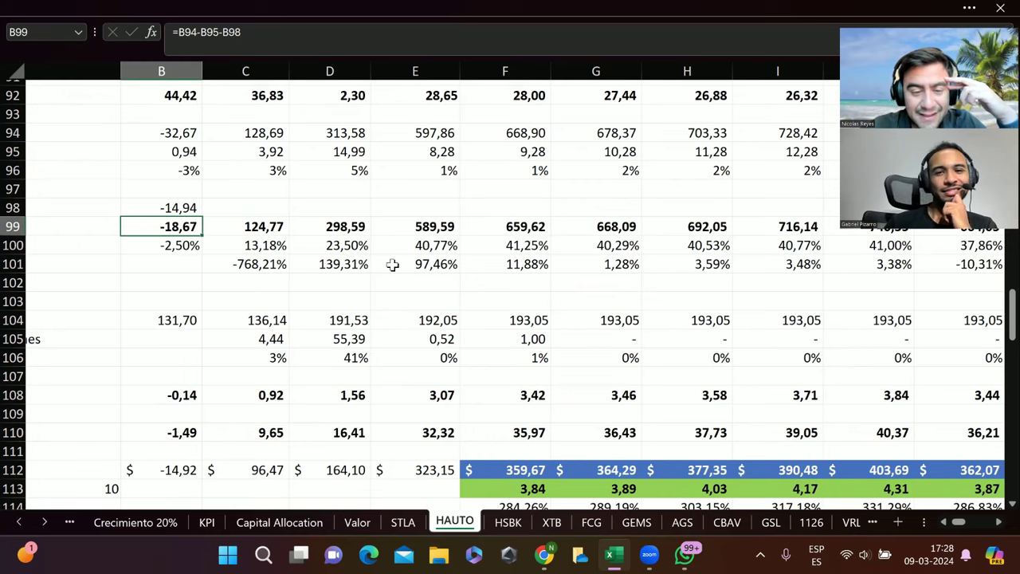
{"action": "scroll", "coordinate": [393, 264], "scroll_direction": "left", "scroll_amount": 1}
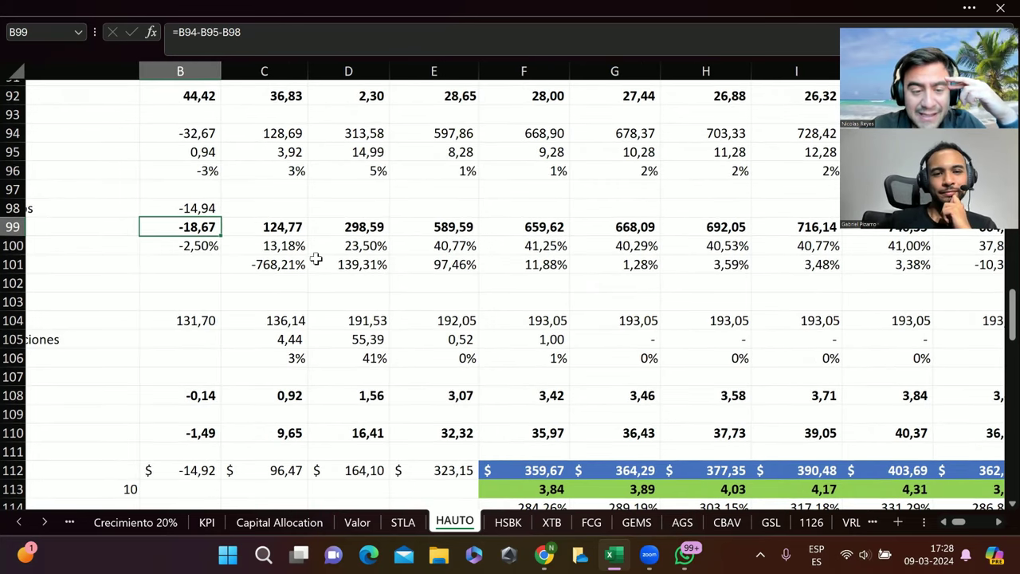
{"action": "left_click_drag", "start_coordinate": [295, 247], "coordinate": [545, 248]}
{"action": "scroll", "coordinate": [606, 296], "scroll_direction": "right", "scroll_amount": 4}
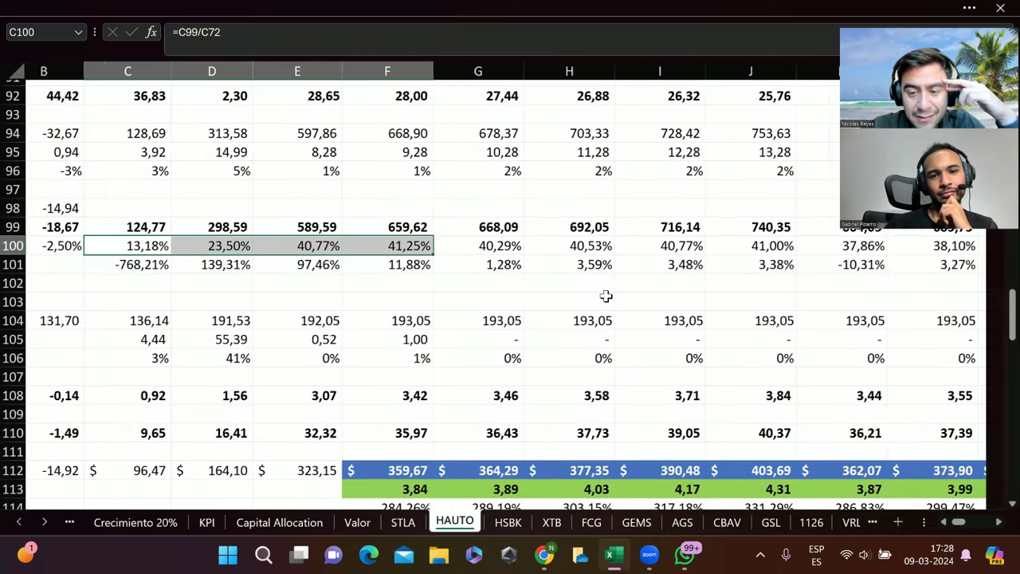
{"action": "left_click_drag", "start_coordinate": [641, 249], "coordinate": [911, 246]}
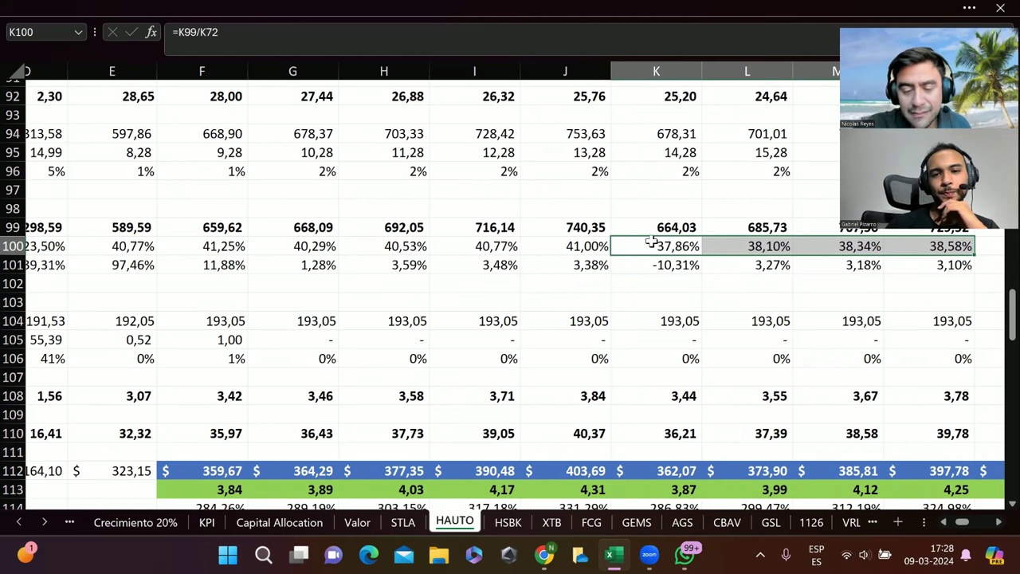
- Switch to Chrome, open TIKR in a new tab and load the financials of Höegh Autoliners ASA (HAUTO)
{"action": "left_click", "coordinate": [536, 554]}
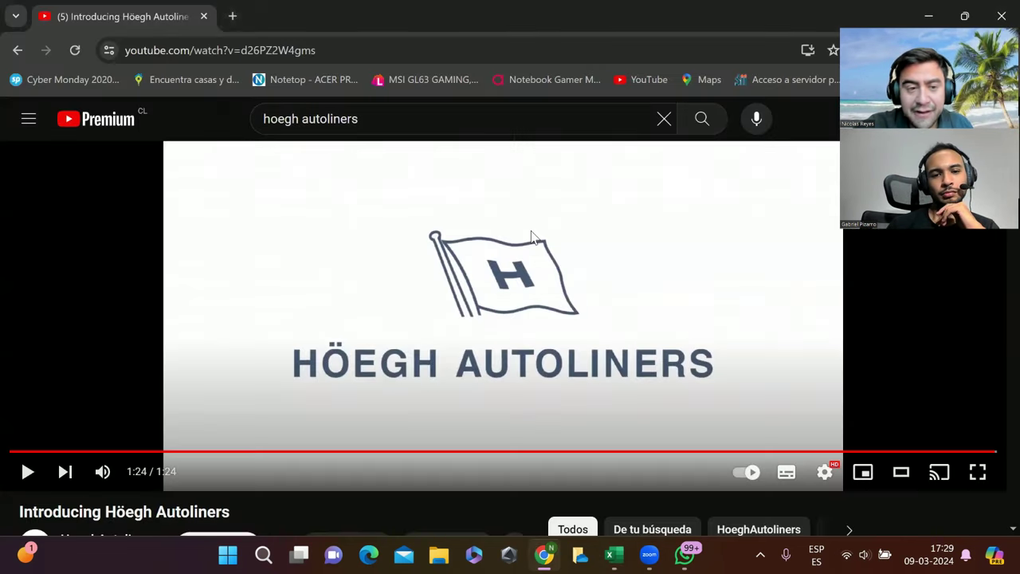
{"action": "key", "text": "ctrl+t"}
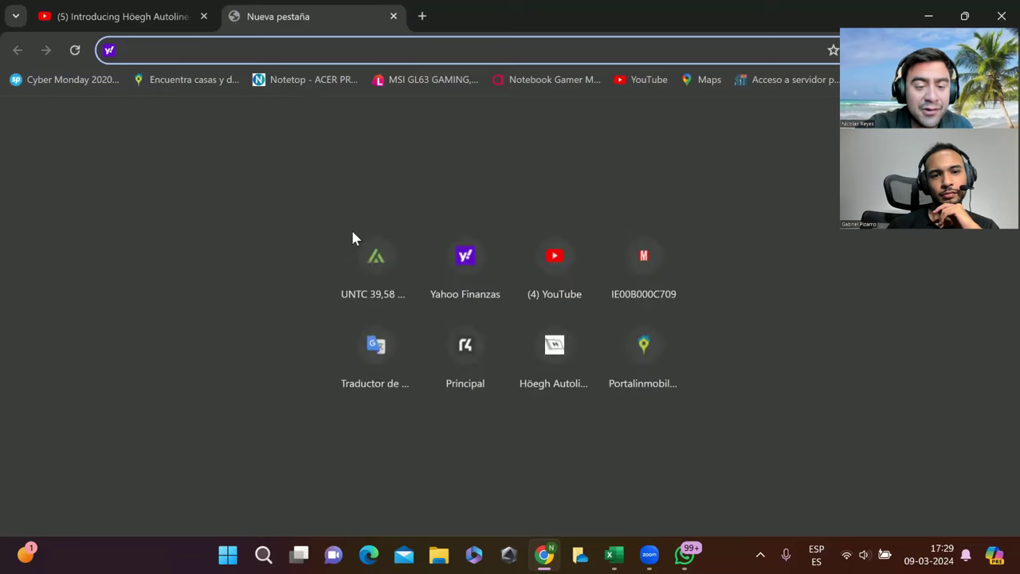
{"action": "left_click", "coordinate": [372, 258]}
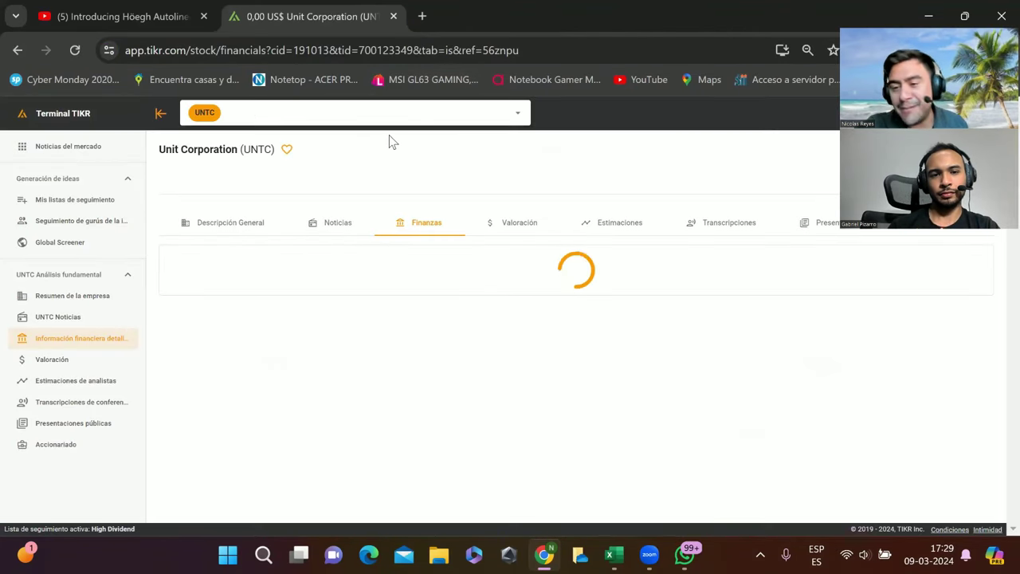
{"action": "left_click", "coordinate": [369, 112]}
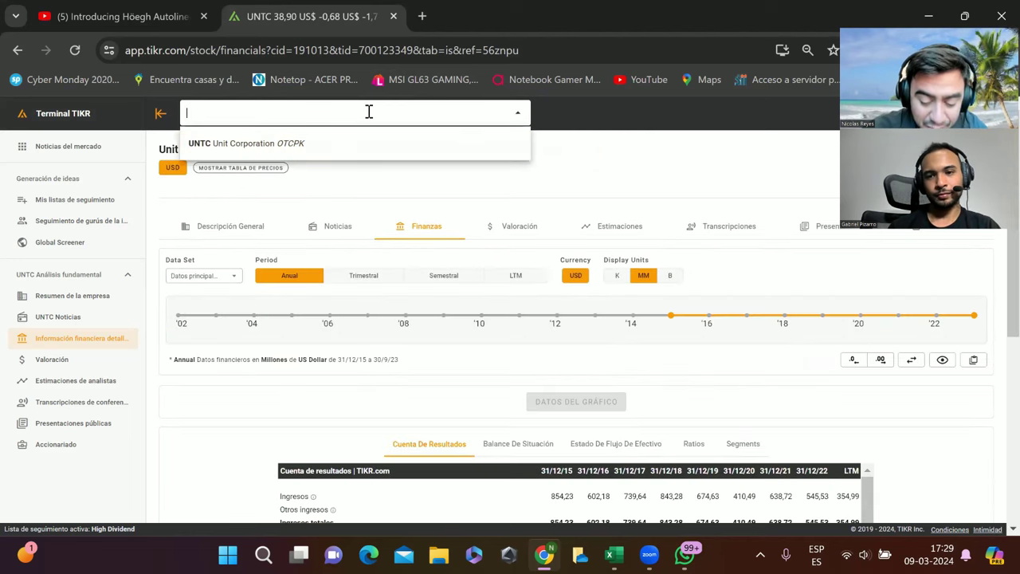
{"action": "type", "text": "hautol"}
{"action": "left_click", "coordinate": [321, 142]}
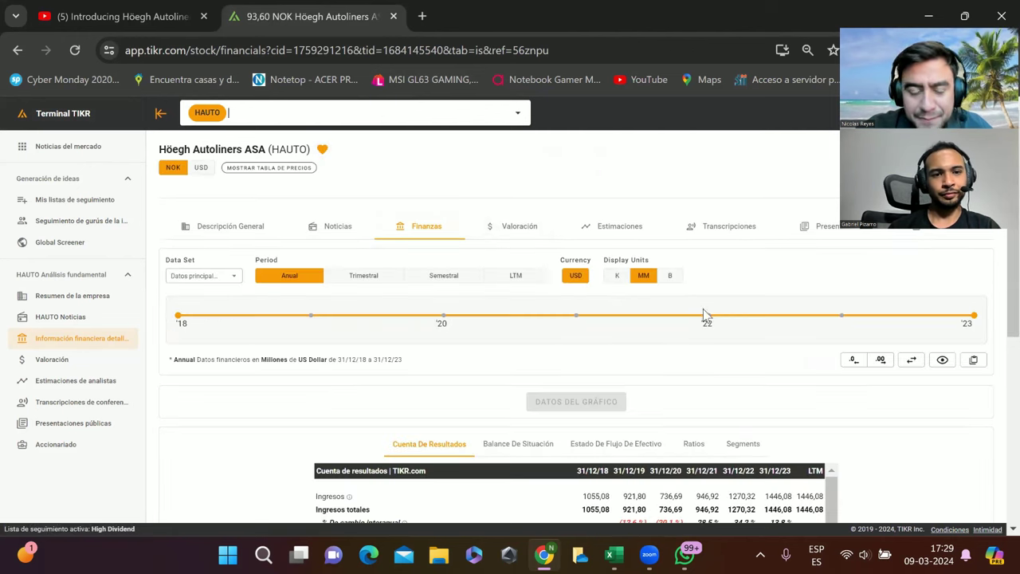
- Look over HAUTO's annual income statement and open the company's Descripción General
{"action": "scroll", "coordinate": [612, 344], "scroll_direction": "down", "scroll_amount": 2}
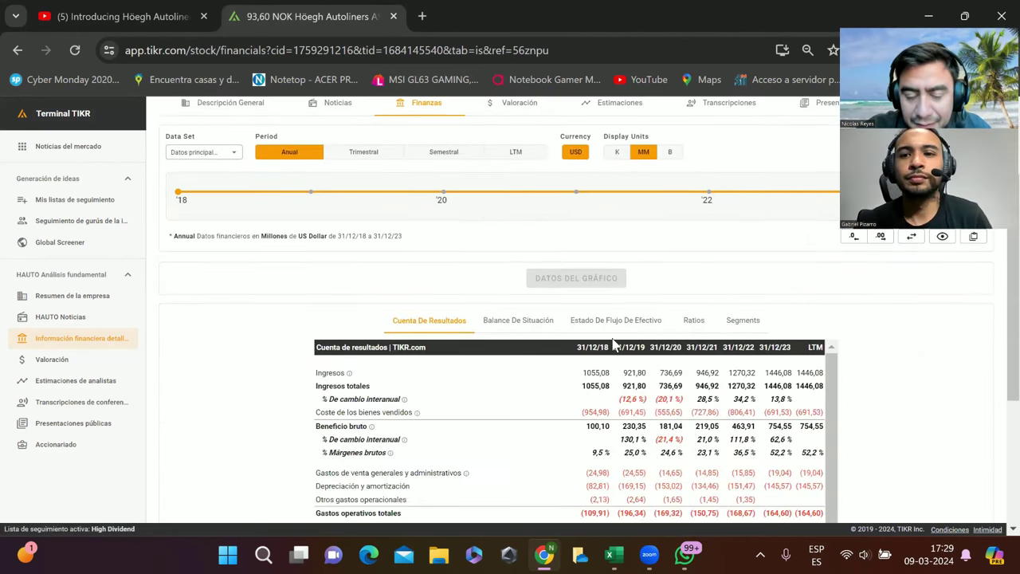
{"action": "scroll", "coordinate": [284, 175], "scroll_direction": "up", "scroll_amount": 2}
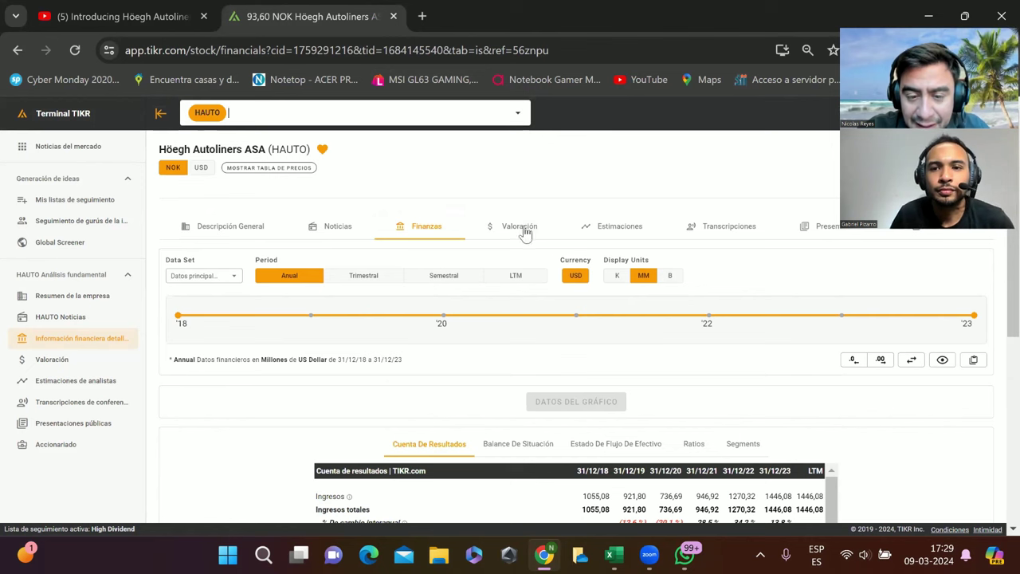
{"action": "left_click", "coordinate": [228, 227]}
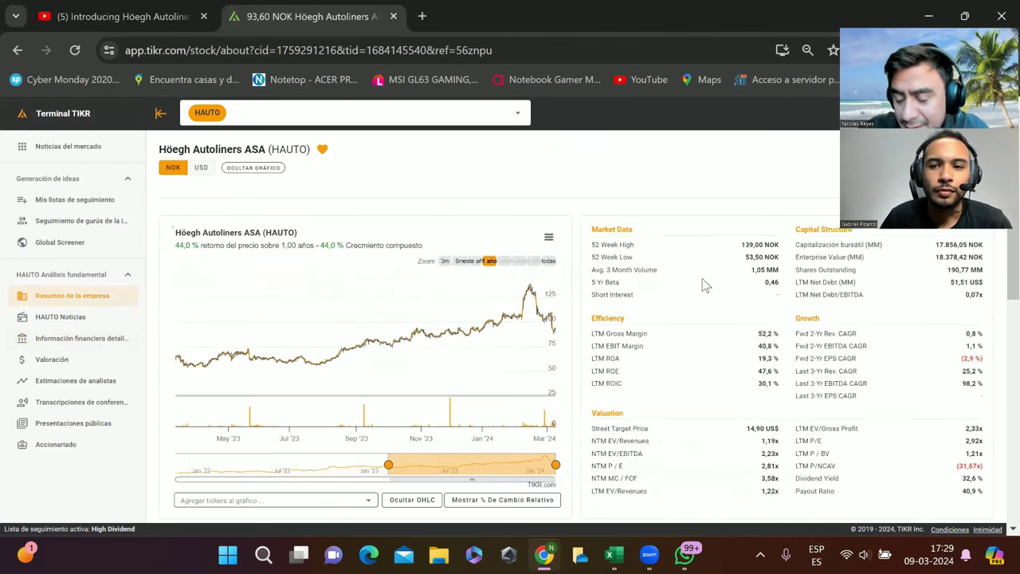
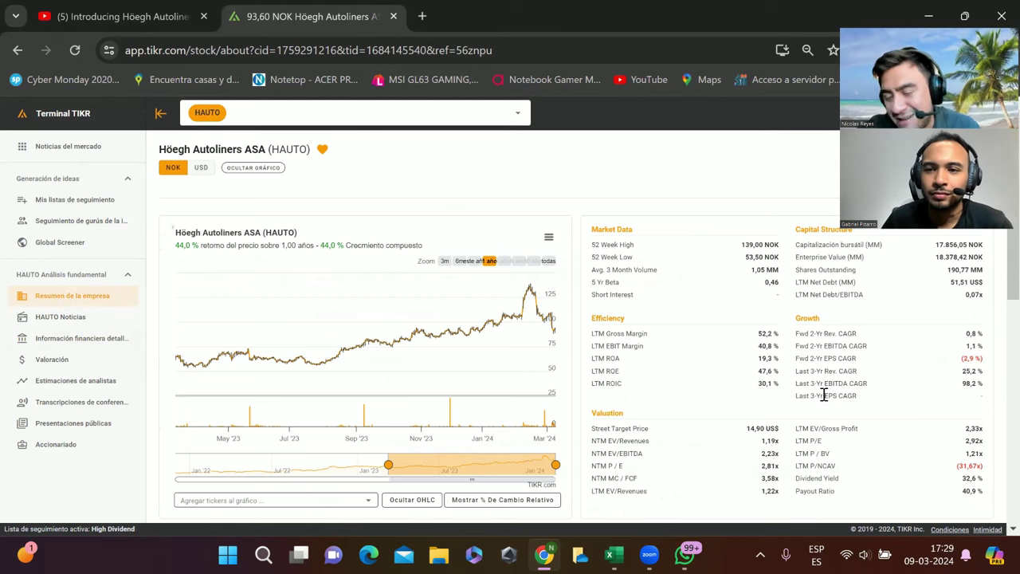
- Review HAUTO's market and valuation metrics and company description, and open its Valoración section
{"action": "scroll", "coordinate": [586, 385], "scroll_direction": "down", "scroll_amount": 1}
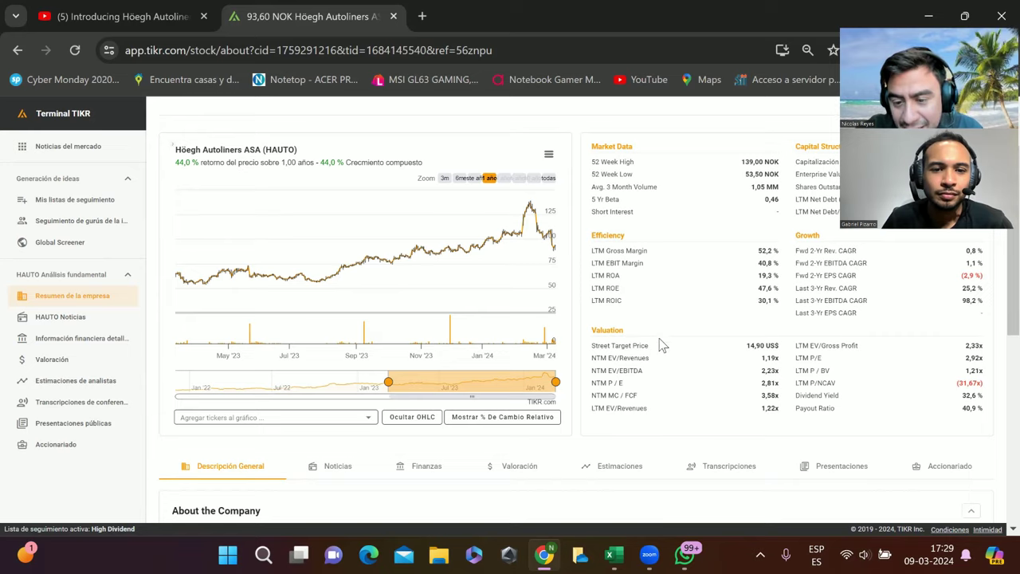
{"action": "scroll", "coordinate": [659, 345], "scroll_direction": "down", "scroll_amount": 2}
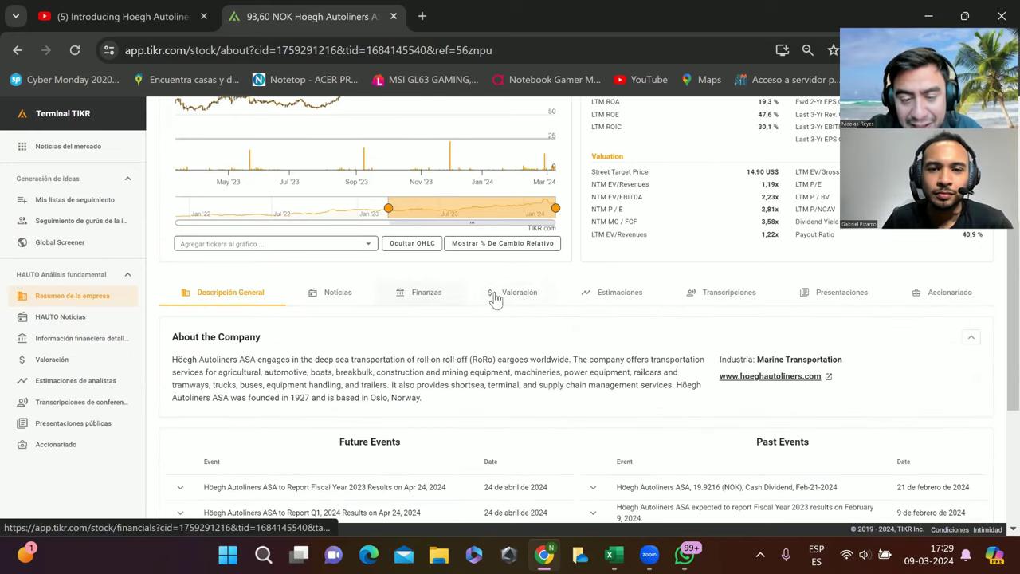
{"action": "left_click", "coordinate": [505, 295]}
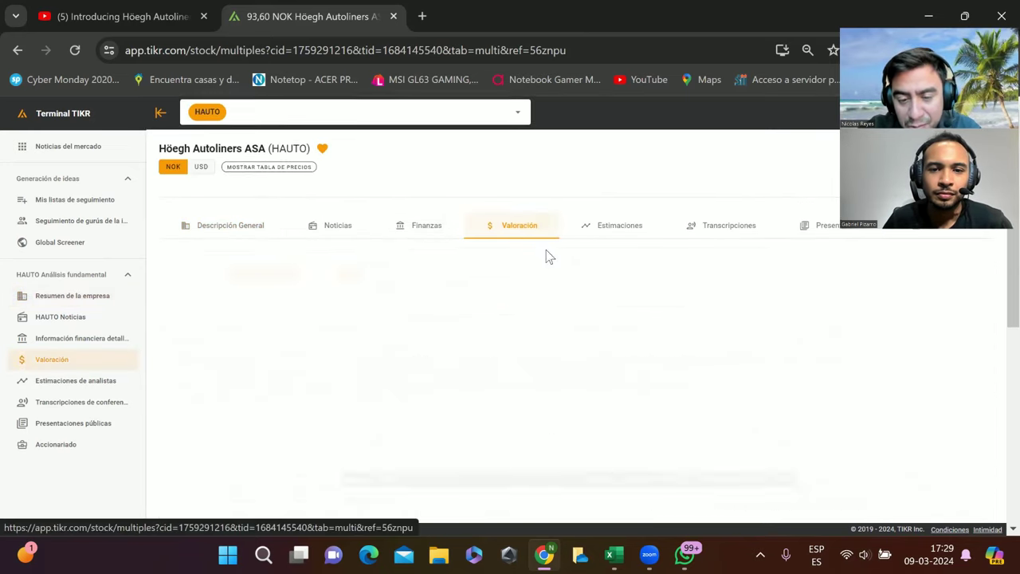
- Review HAUTO's forward and trailing valuation multiples, including the LTM price to book value per share
{"action": "scroll", "coordinate": [769, 286], "scroll_direction": "down", "scroll_amount": 3}
{"action": "scroll", "coordinate": [803, 314], "scroll_direction": "down", "scroll_amount": 1}
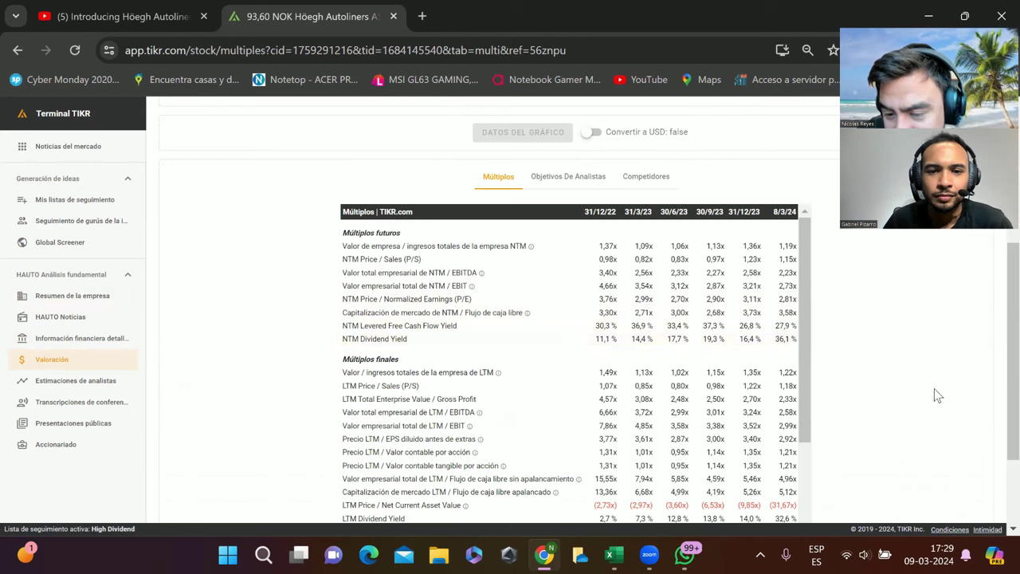
{"action": "scroll", "coordinate": [777, 408], "scroll_direction": "down", "scroll_amount": 1}
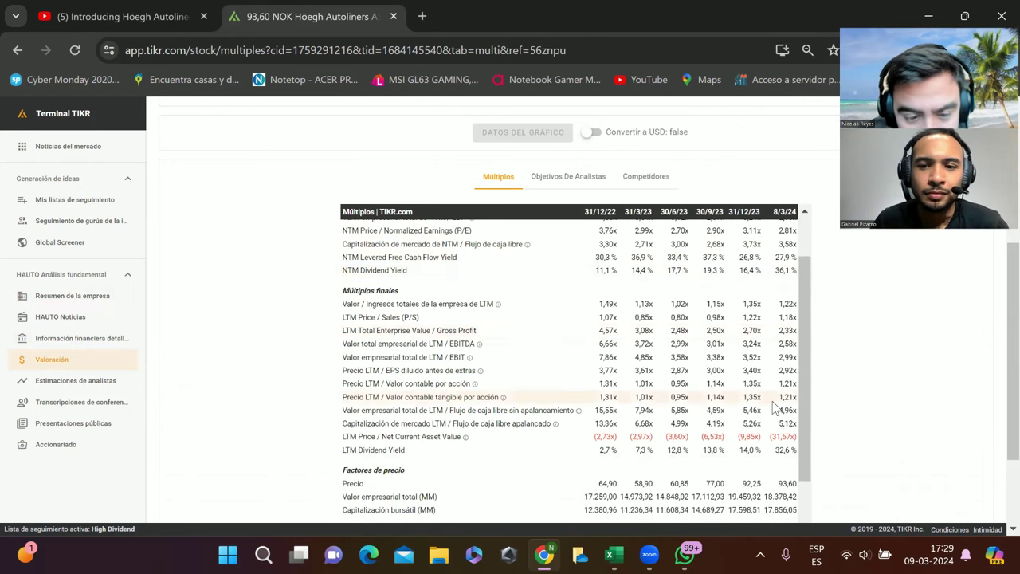
{"action": "scroll", "coordinate": [714, 333], "scroll_direction": "up", "scroll_amount": 1}
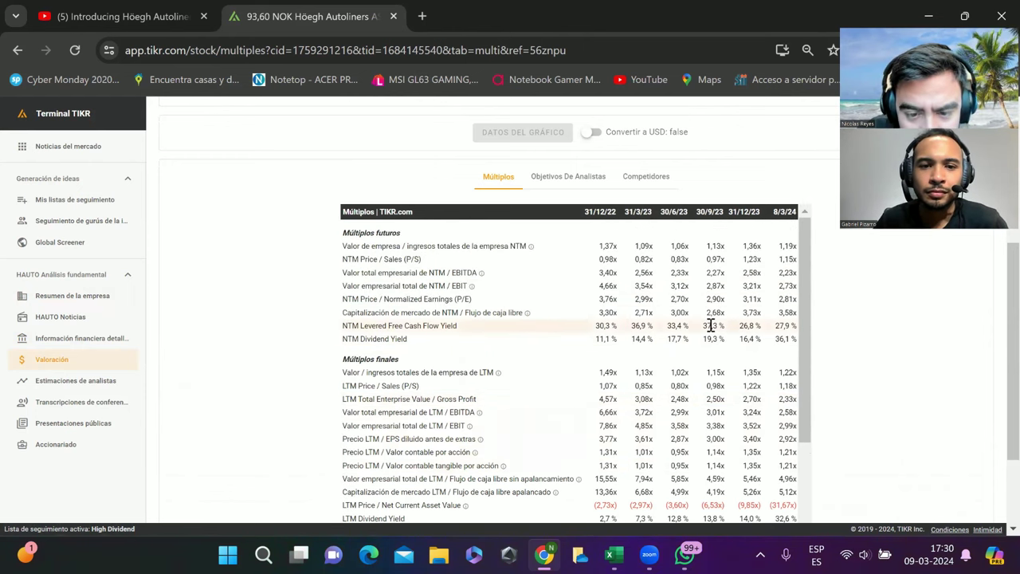
{"action": "scroll", "coordinate": [714, 334], "scroll_direction": "up", "scroll_amount": 4}
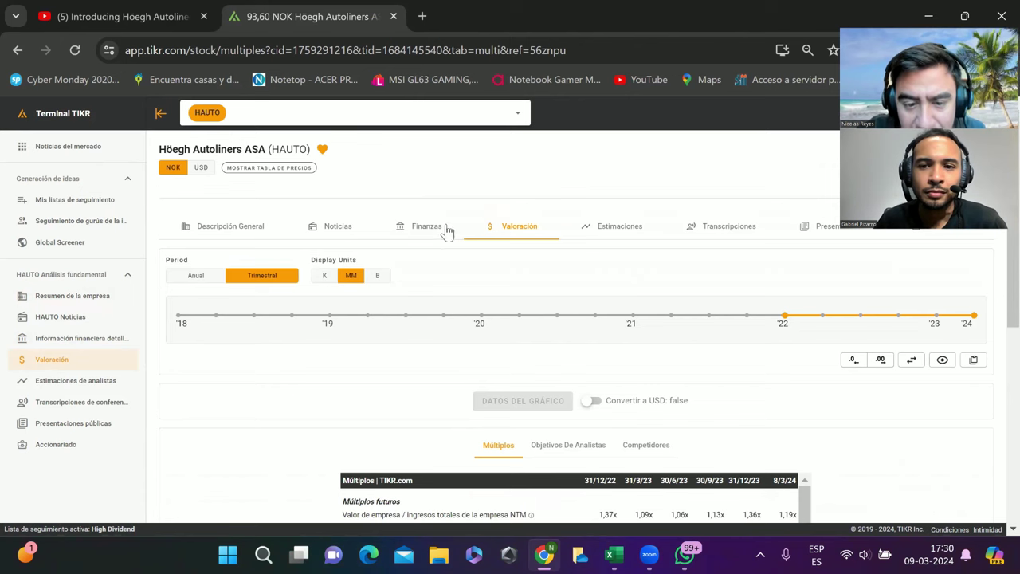
- Open HAUTO's annual Balance De Situación in Finanzas and examine its liabilities, equity and additional data
{"action": "left_click", "coordinate": [447, 229]}
{"action": "scroll", "coordinate": [608, 307], "scroll_direction": "down", "scroll_amount": 1}
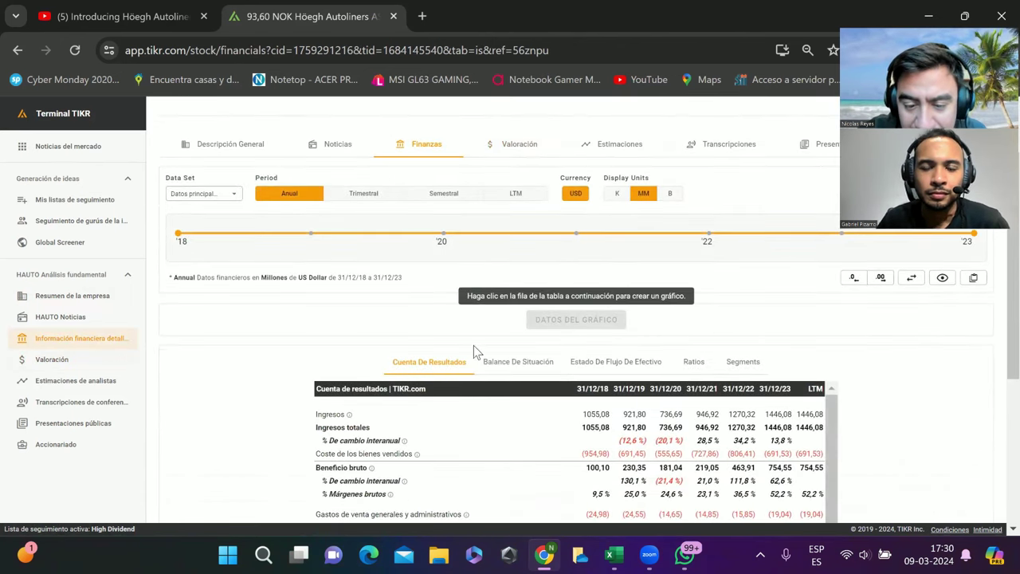
{"action": "left_click", "coordinate": [516, 361]}
{"action": "scroll", "coordinate": [747, 286], "scroll_direction": "down", "scroll_amount": 8}
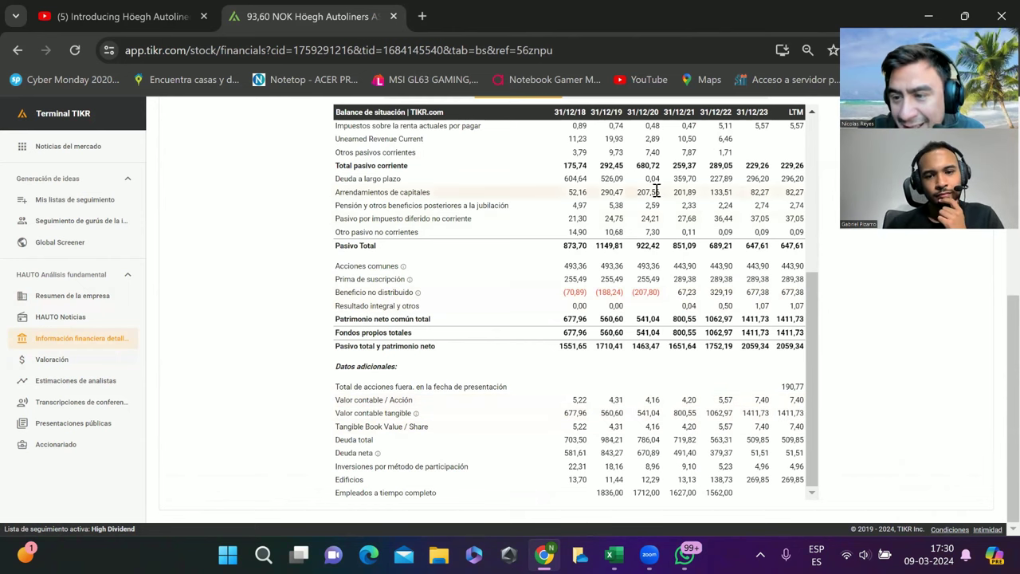
- Switch HAUTO's share price to USD and return to the book value per share in the balance sheet's additional data
{"action": "scroll", "coordinate": [656, 190], "scroll_direction": "up", "scroll_amount": 10}
{"action": "left_click", "coordinate": [201, 170]}
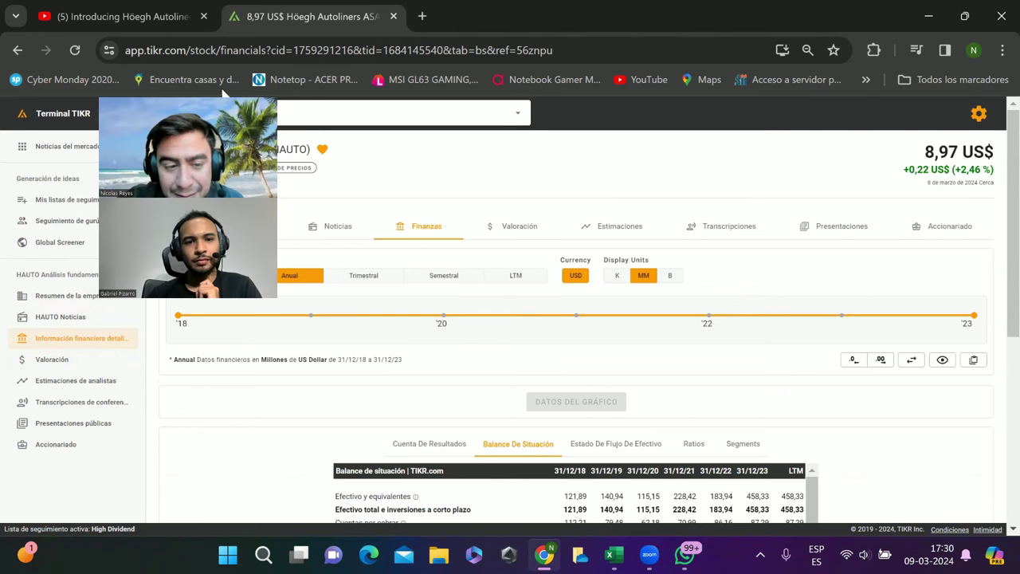
{"action": "scroll", "coordinate": [581, 336], "scroll_direction": "down", "scroll_amount": 10}
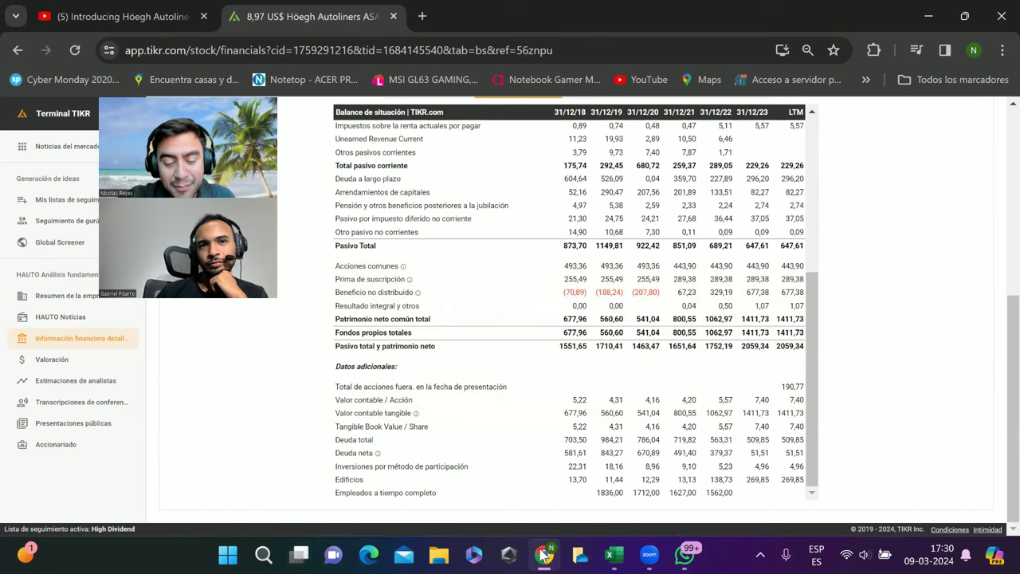
- Open the Windows Calculator, place it beside the balance sheet figures and enter the multiplication 4 × 7,4
{"action": "left_click", "coordinate": [256, 555]}
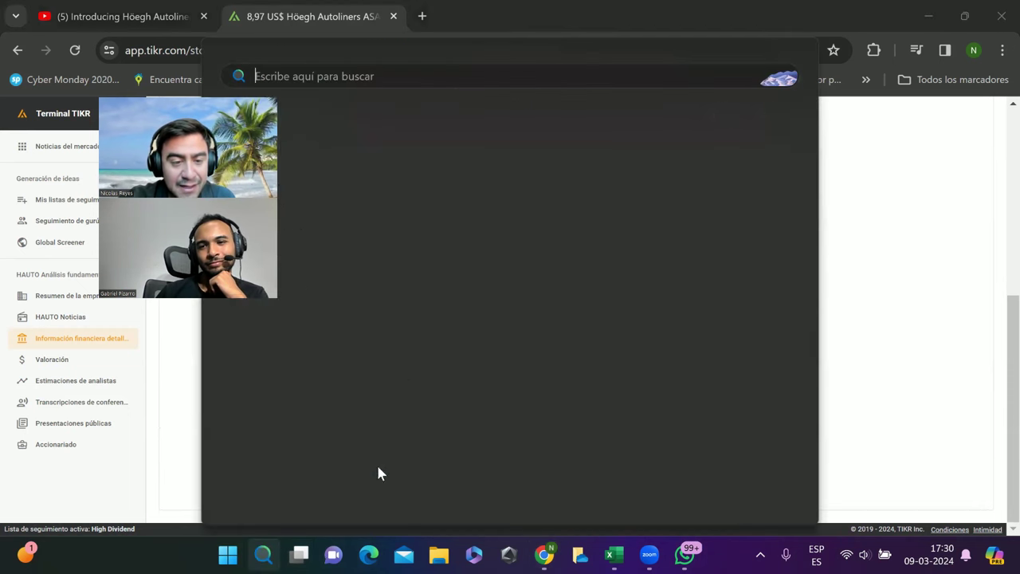
{"action": "left_click", "coordinate": [350, 287]}
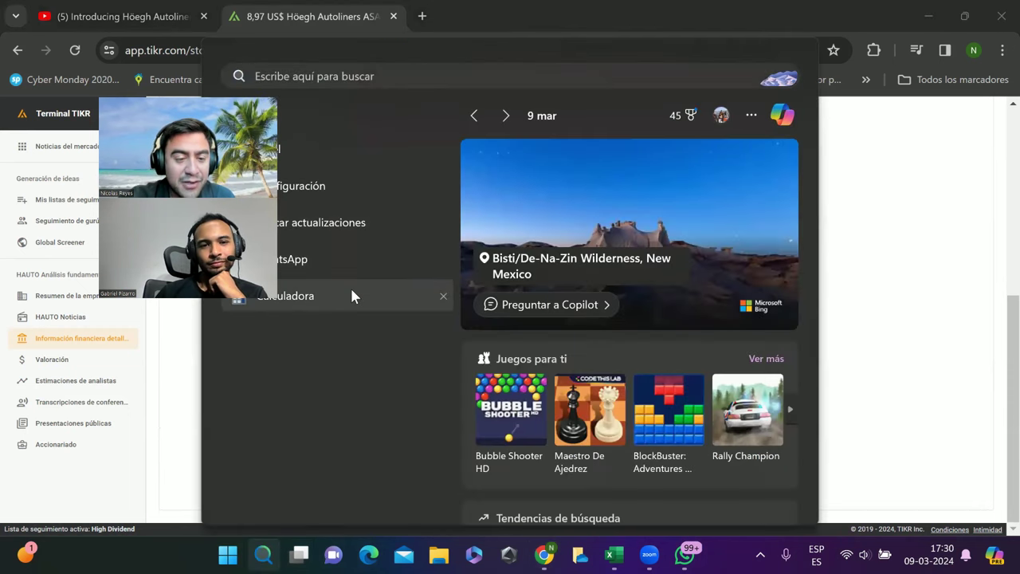
{"action": "left_click_drag", "start_coordinate": [224, 79], "coordinate": [393, 80]}
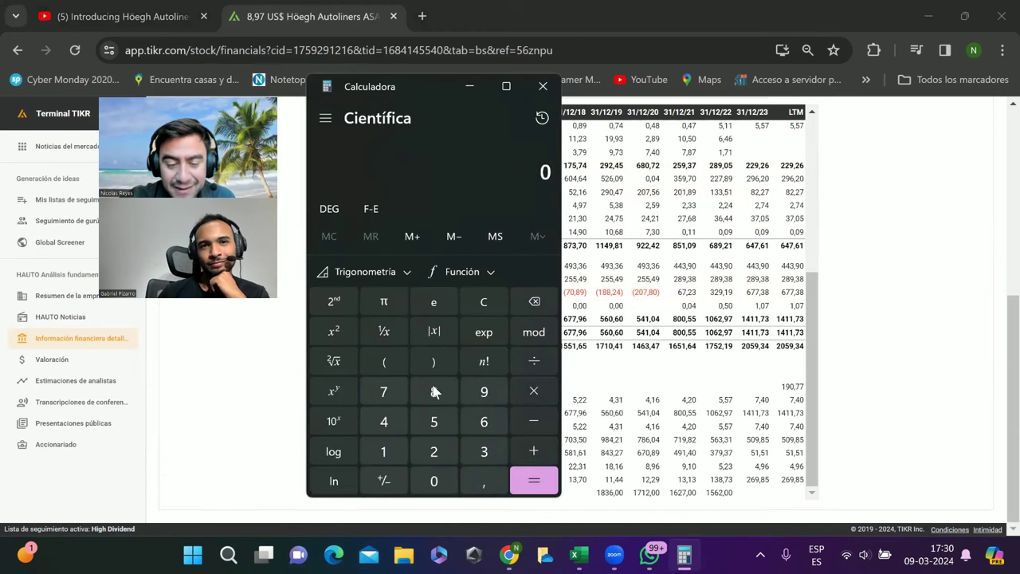
{"action": "left_click", "coordinate": [391, 422]}
{"action": "left_click", "coordinate": [534, 390]}
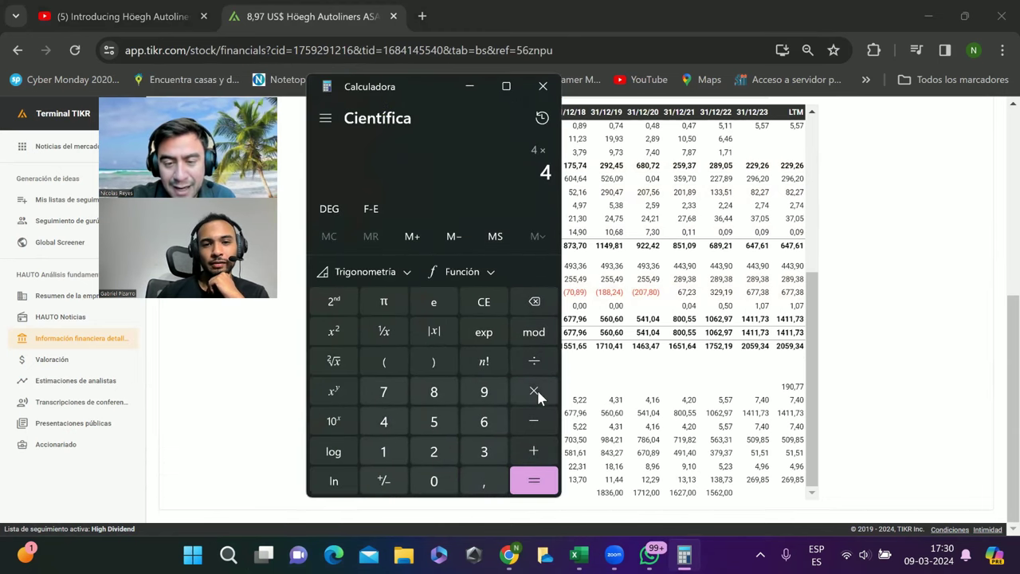
{"action": "left_click", "coordinate": [386, 392]}
{"action": "left_click", "coordinate": [477, 480]}
{"action": "left_click", "coordinate": [388, 423]}
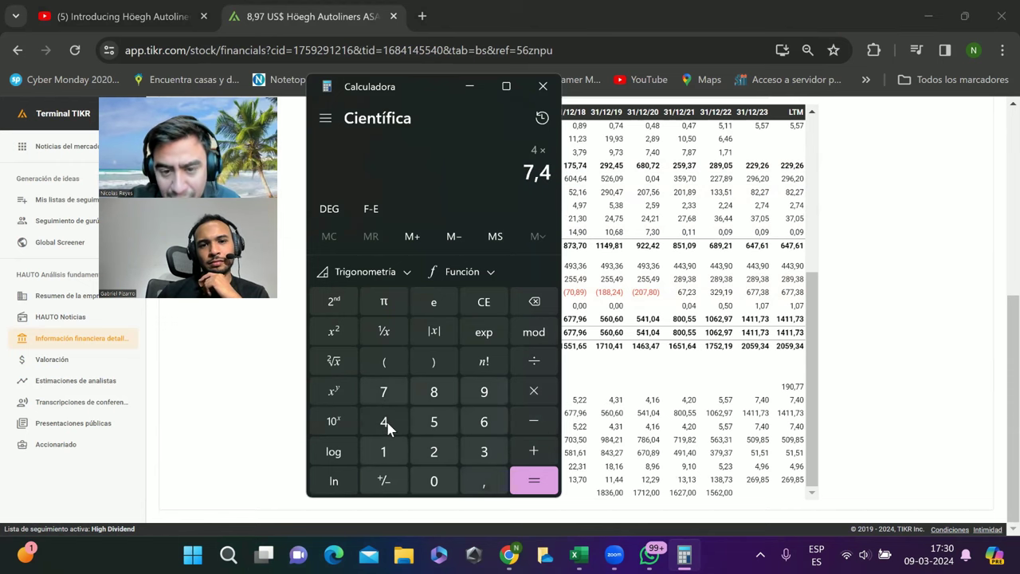
- Calculate 4 × 7,4 in the calculator and divide the result by 0,095
{"action": "left_click", "coordinate": [534, 480]}
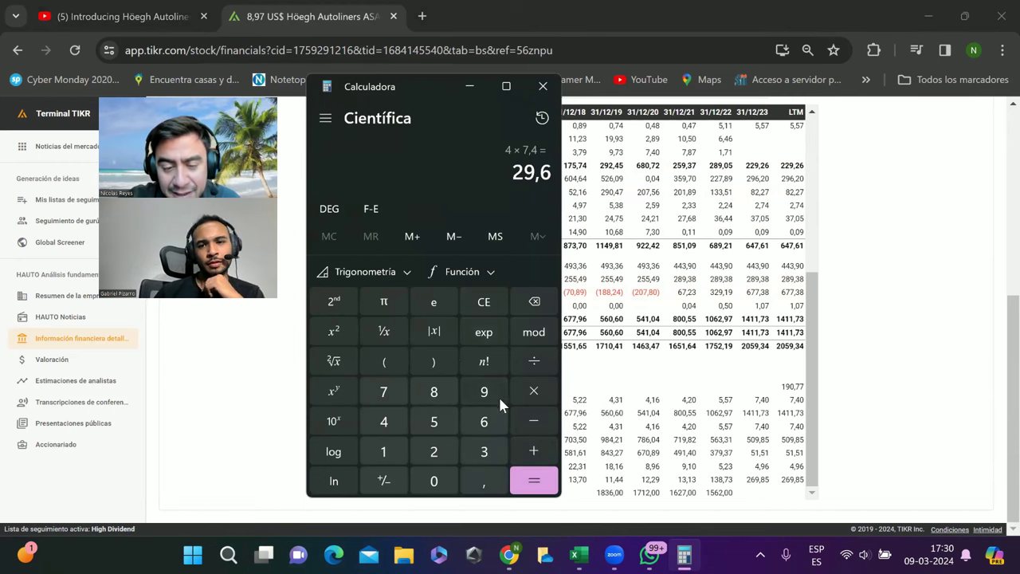
{"action": "left_click", "coordinate": [534, 361]}
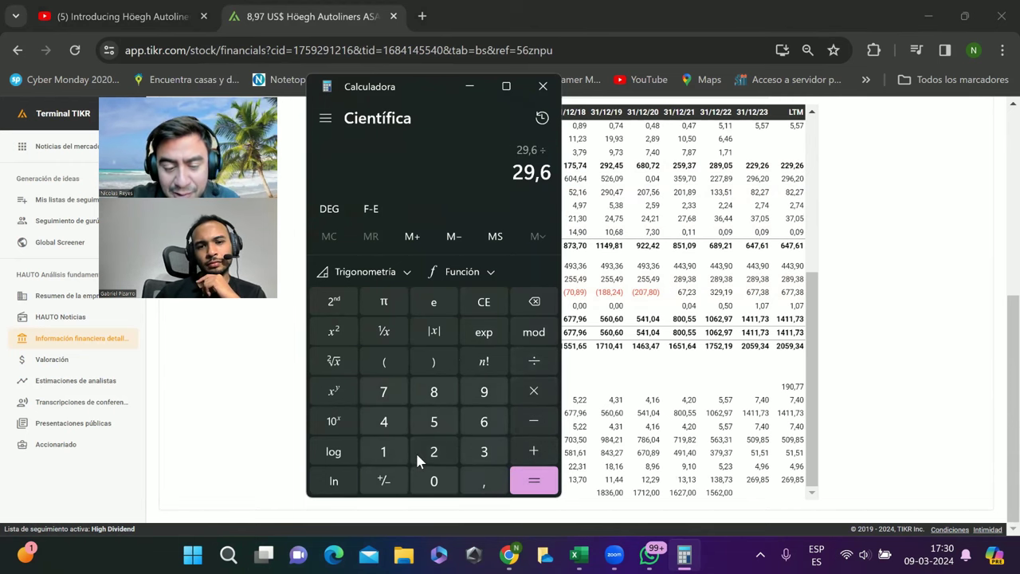
{"action": "left_click", "coordinate": [440, 481]}
{"action": "left_click", "coordinate": [466, 482]}
{"action": "left_click", "coordinate": [432, 481]}
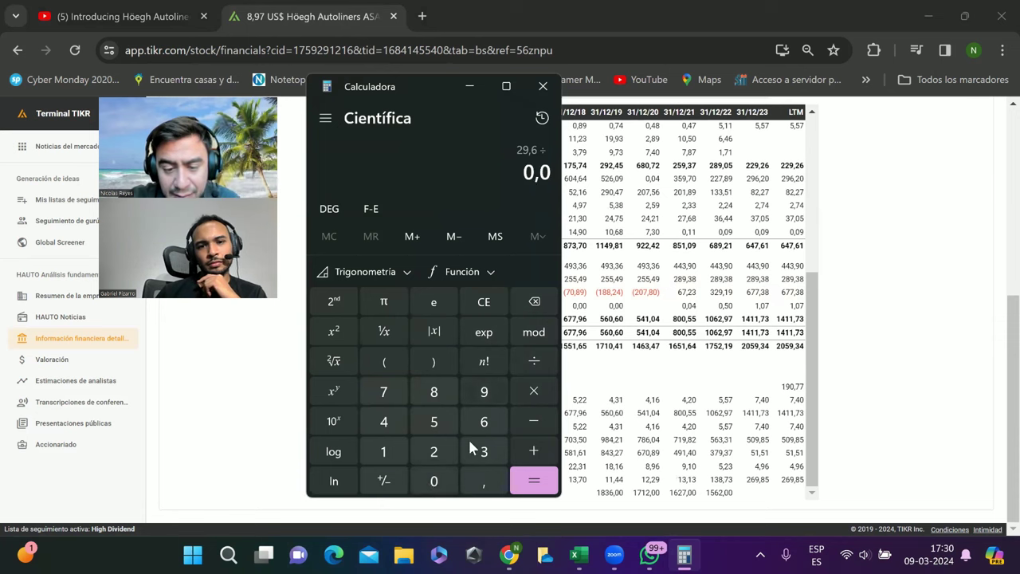
{"action": "left_click", "coordinate": [479, 395]}
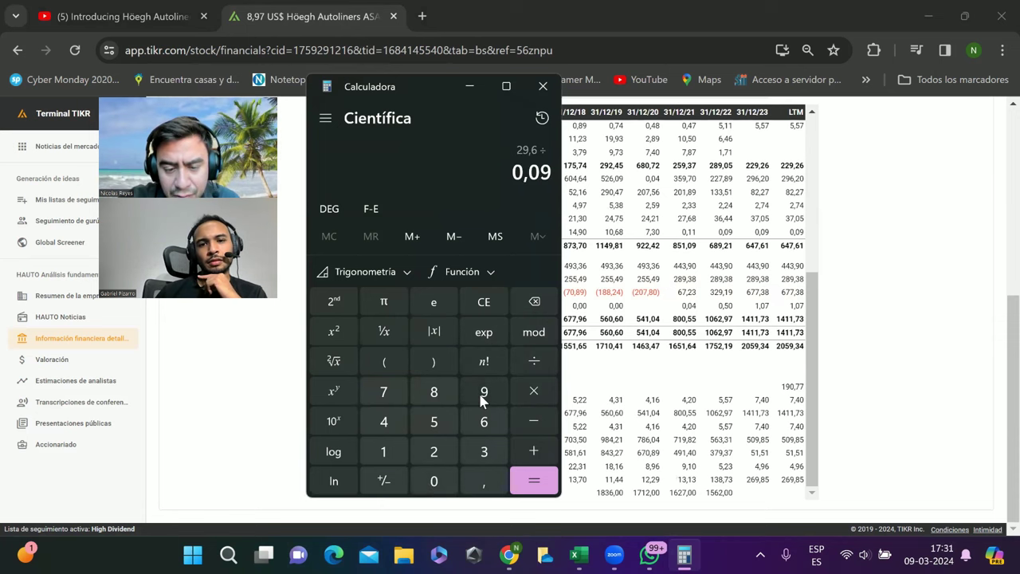
{"action": "left_click", "coordinate": [447, 419]}
{"action": "left_click", "coordinate": [514, 476]}
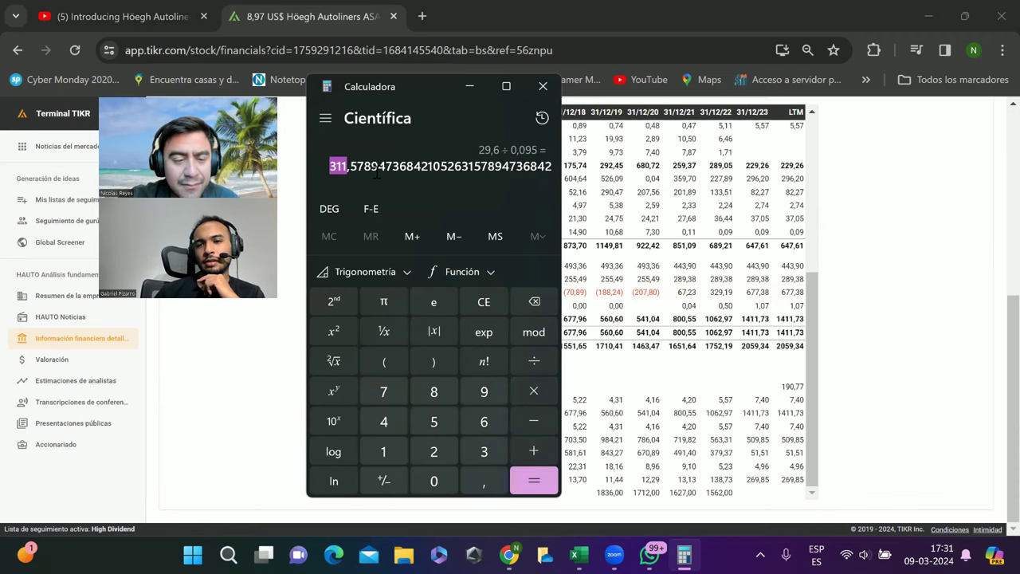
- Hide the calculator, show the Höegh Autoliners price chart on TIKR and switch the currency to NOK
{"action": "left_click", "coordinate": [469, 86]}
{"action": "scroll", "coordinate": [561, 291], "scroll_direction": "up", "scroll_amount": 10}
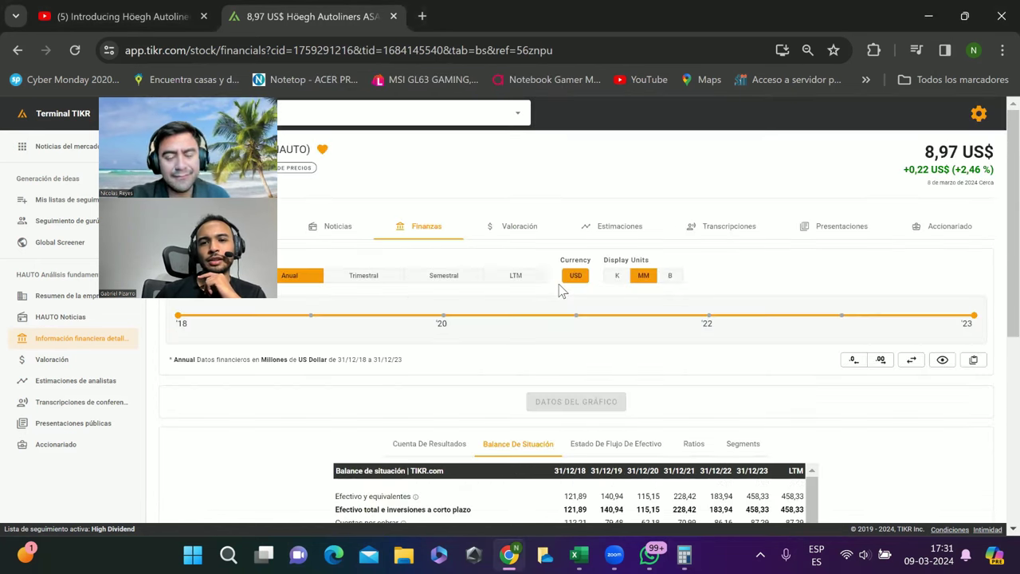
{"action": "left_click", "coordinate": [300, 171]}
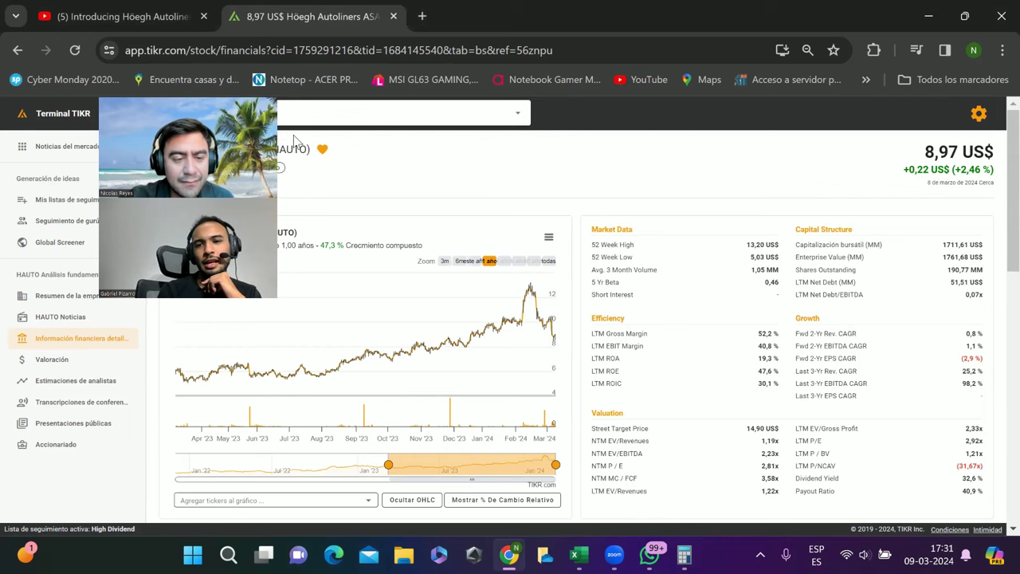
{"action": "left_click", "coordinate": [170, 169]}
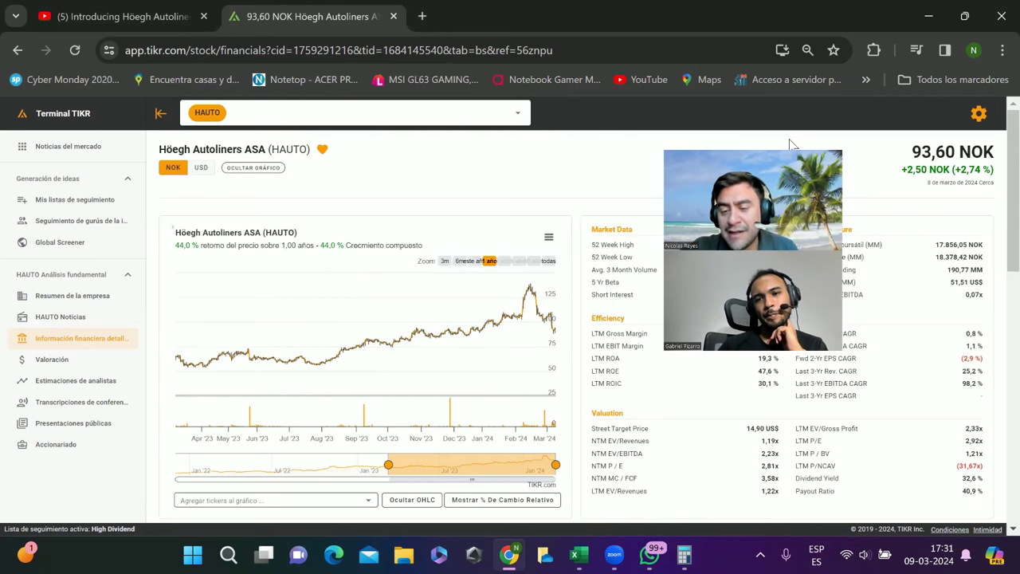
- Switch to the HAUTO sheet in Excel and highlight the Ingresos x CBM projections for 2024 to 2026
{"action": "key", "text": "alt+Tab"}
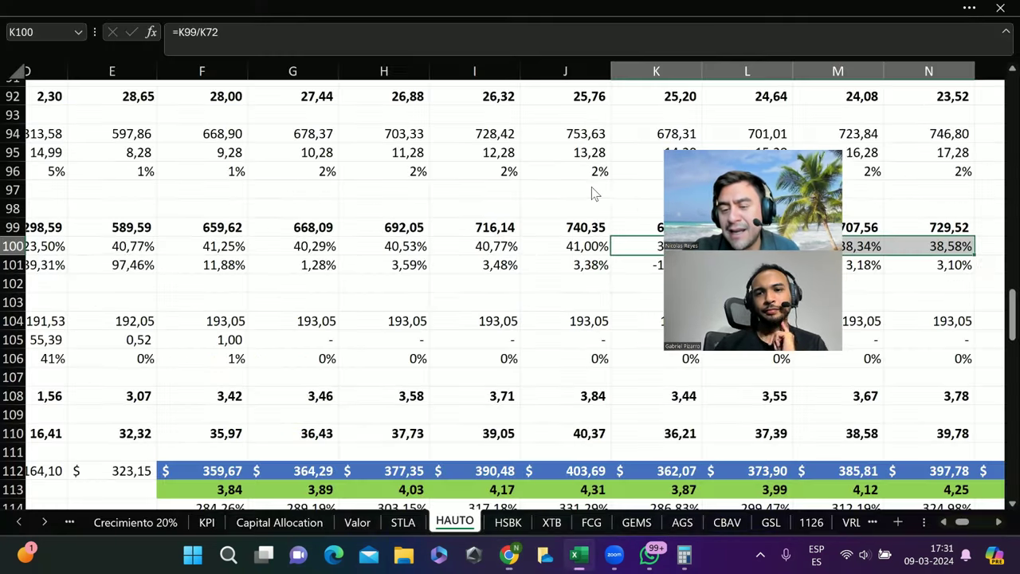
{"action": "scroll", "coordinate": [497, 288], "scroll_direction": "left", "scroll_amount": 3}
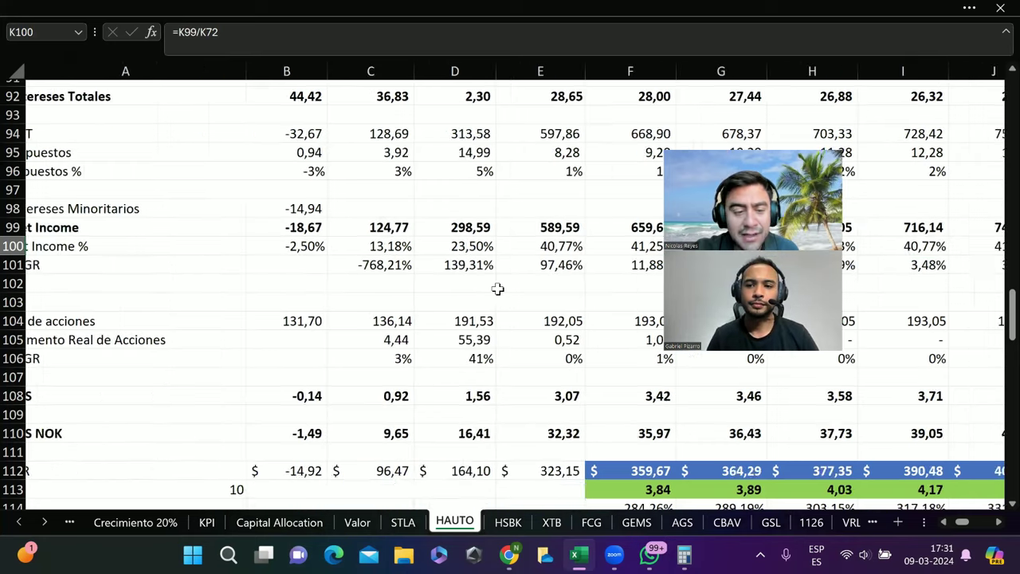
{"action": "scroll", "coordinate": [497, 289], "scroll_direction": "up", "scroll_amount": 12}
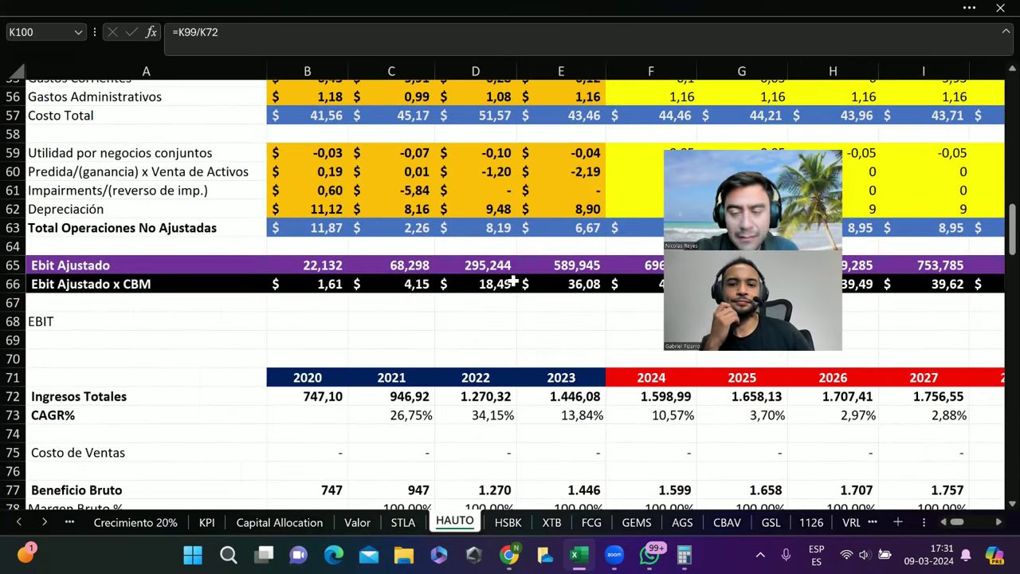
{"action": "left_click_drag", "start_coordinate": [807, 151], "coordinate": [985, 193]}
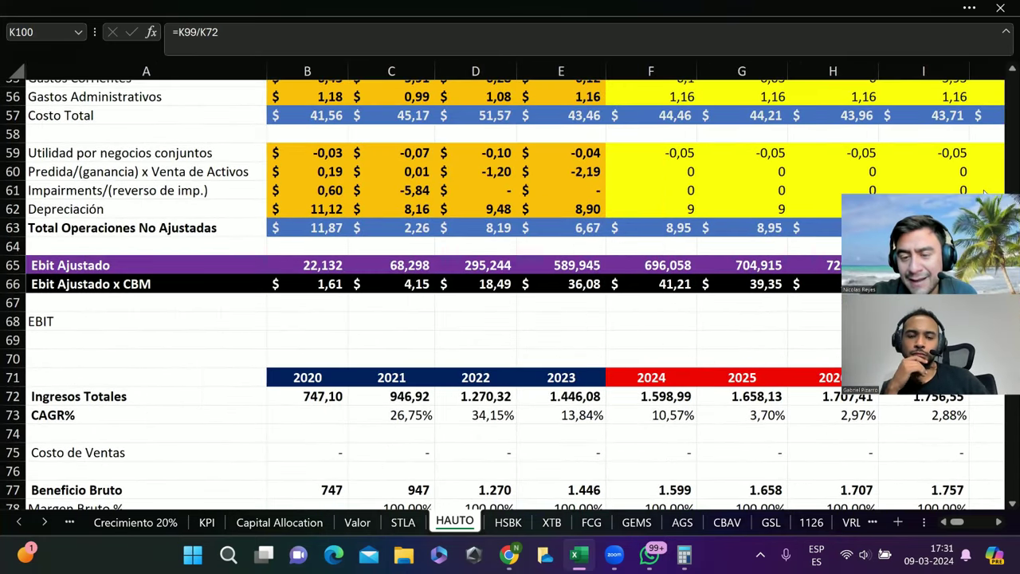
{"action": "scroll", "coordinate": [773, 190], "scroll_direction": "up", "scroll_amount": 18}
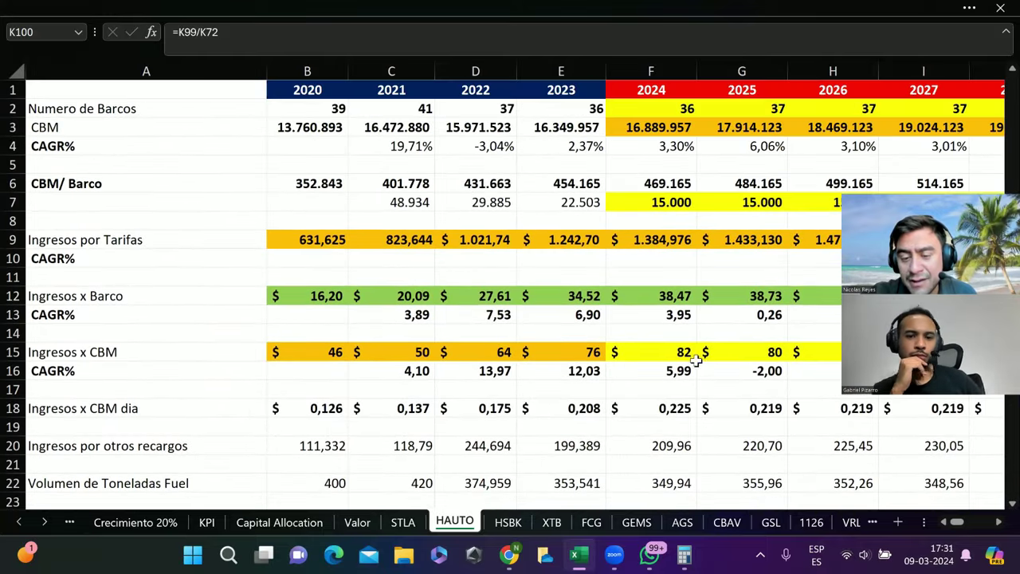
{"action": "mouse_move", "coordinate": [696, 359]}
{"action": "left_mouse_down"}
{"action": "mouse_move", "coordinate": [673, 350]}
{"action": "mouse_move", "coordinate": [774, 351]}
{"action": "mouse_move", "coordinate": [708, 351]}
{"action": "left_mouse_up"}
{"action": "left_click_drag", "start_coordinate": [785, 346], "coordinate": [799, 349]}
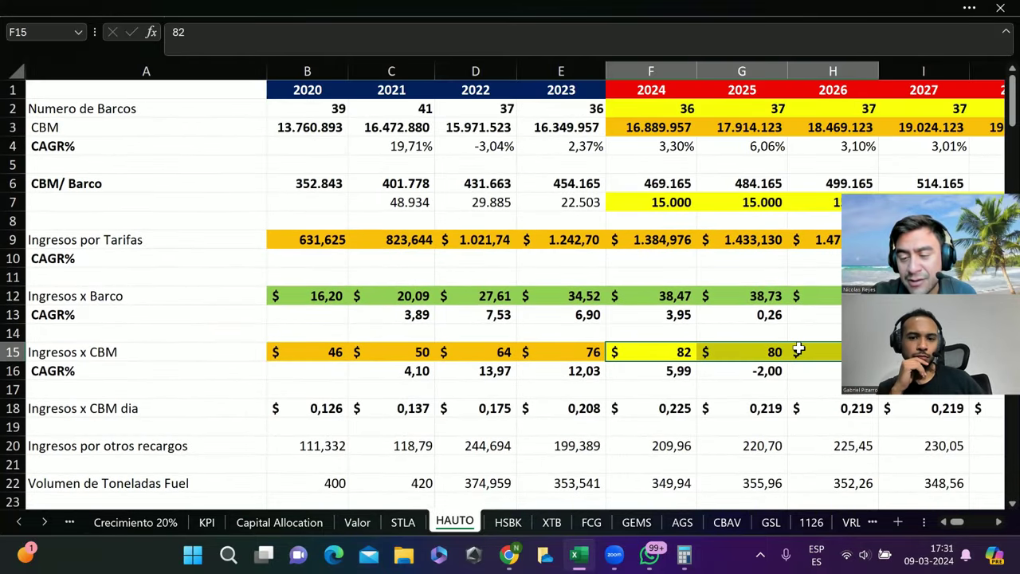
- Review the projected revenue, cost, working capital and valuation rows of the HAUTO model
{"action": "scroll", "coordinate": [699, 414], "scroll_direction": "right", "scroll_amount": 3}
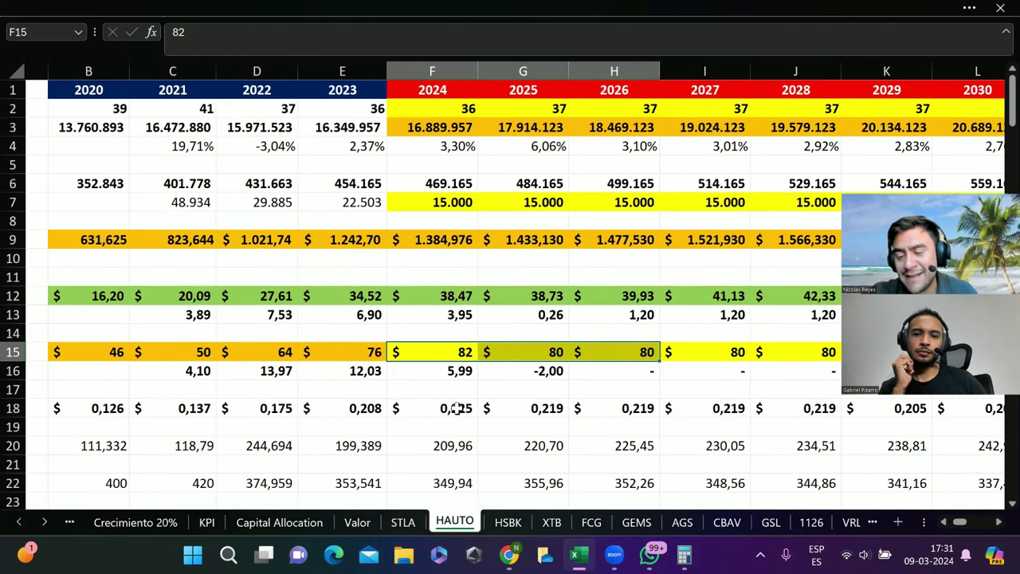
{"action": "scroll", "coordinate": [478, 382], "scroll_direction": "down", "scroll_amount": 9}
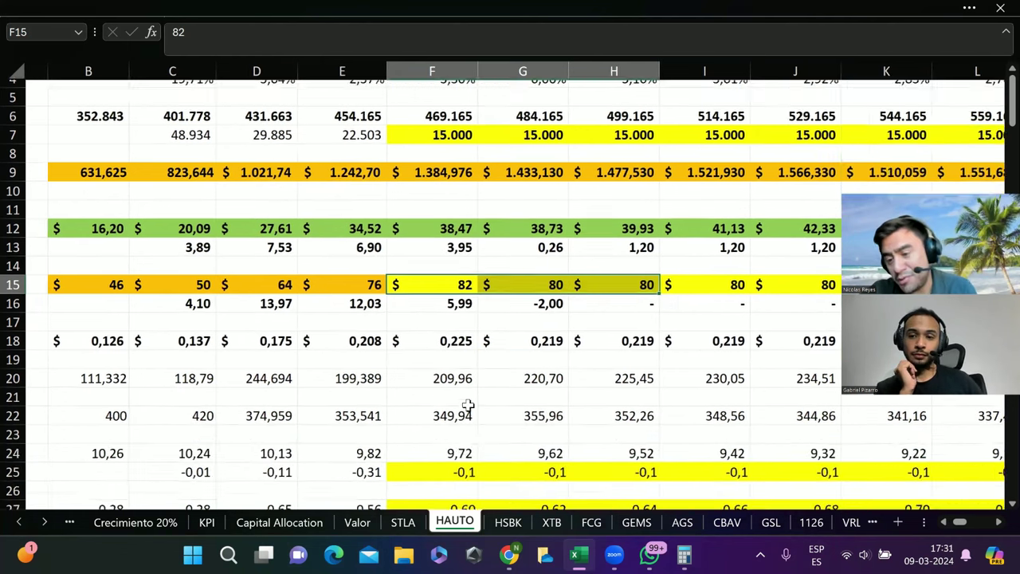
{"action": "scroll", "coordinate": [468, 405], "scroll_direction": "down", "scroll_amount": 19}
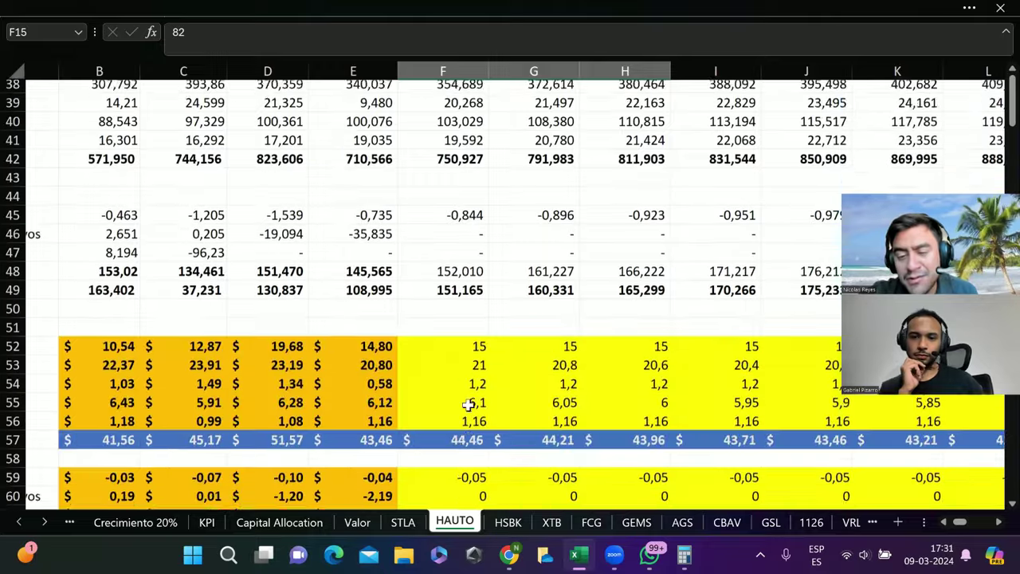
{"action": "scroll", "coordinate": [468, 405], "scroll_direction": "down", "scroll_amount": 19}
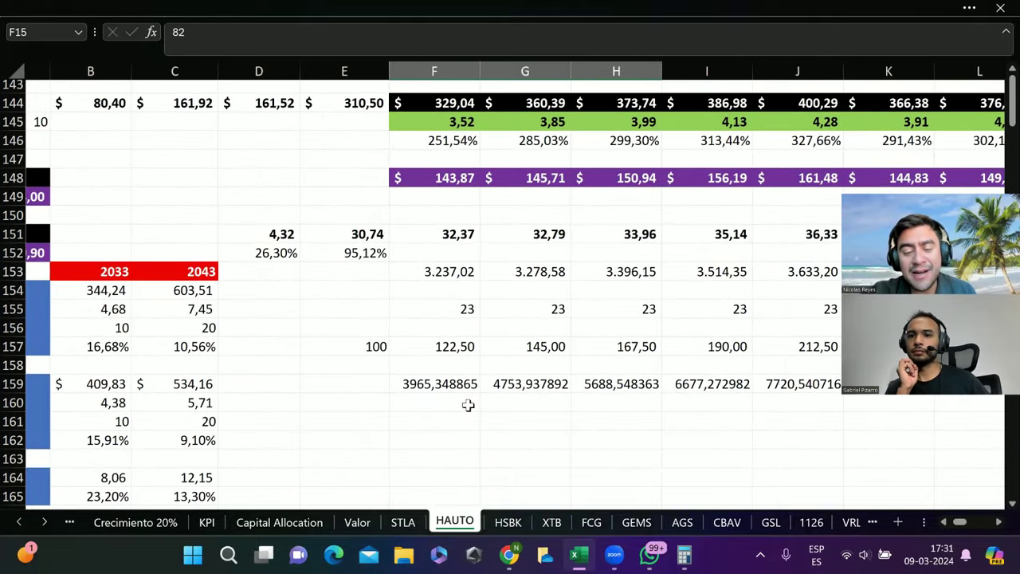
{"action": "scroll", "coordinate": [496, 329], "scroll_direction": "up", "scroll_amount": 9}
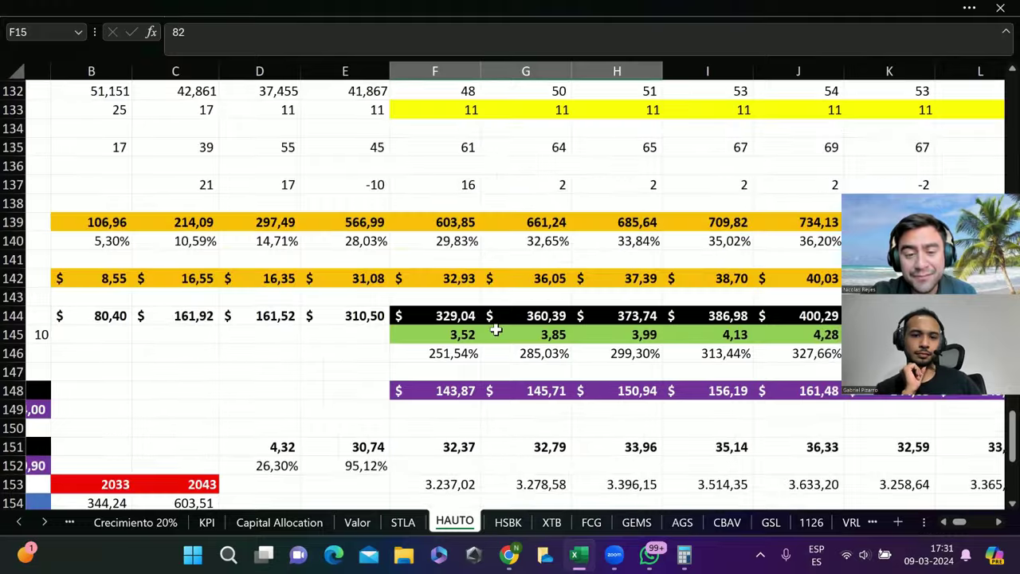
{"action": "scroll", "coordinate": [496, 329], "scroll_direction": "left", "scroll_amount": 2}
{"action": "scroll", "coordinate": [495, 329], "scroll_direction": "up", "scroll_amount": 2}
{"action": "scroll", "coordinate": [496, 329], "scroll_direction": "left", "scroll_amount": 1}
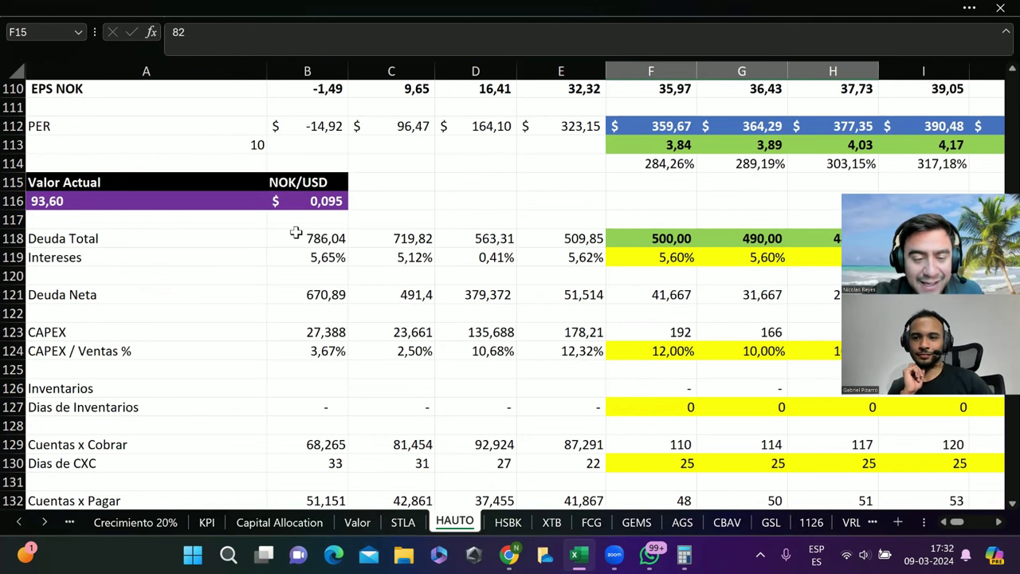
- Highlight the Deuda Total figures for 2020 to 2023 and examine the debt projections through the last forecast year
{"action": "left_click_drag", "start_coordinate": [303, 238], "coordinate": [599, 241]}
{"action": "scroll", "coordinate": [611, 300], "scroll_direction": "right", "scroll_amount": 1}
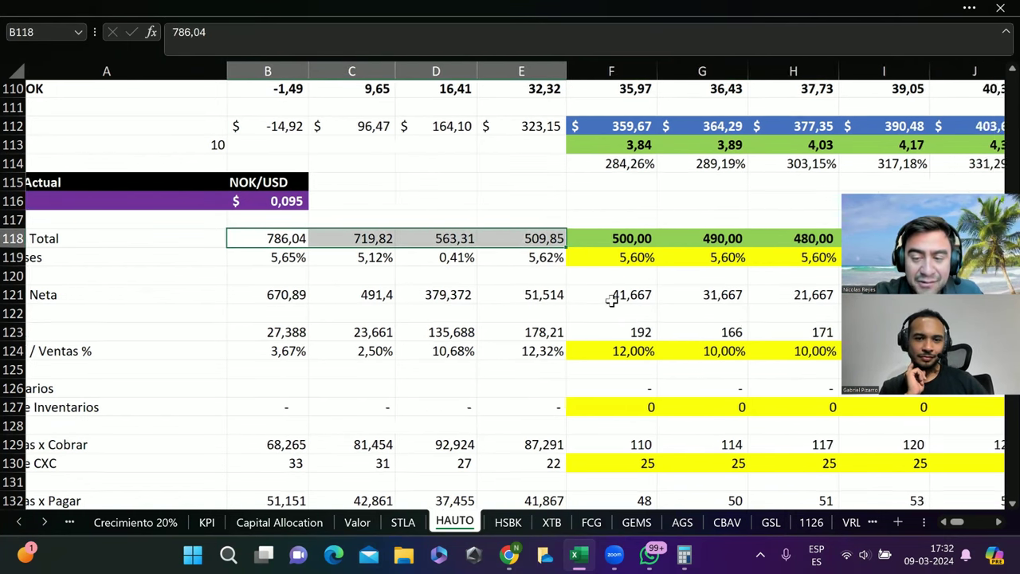
{"action": "scroll", "coordinate": [611, 299], "scroll_direction": "right", "scroll_amount": 10}
{"action": "scroll", "coordinate": [610, 299], "scroll_direction": "right", "scroll_amount": 8}
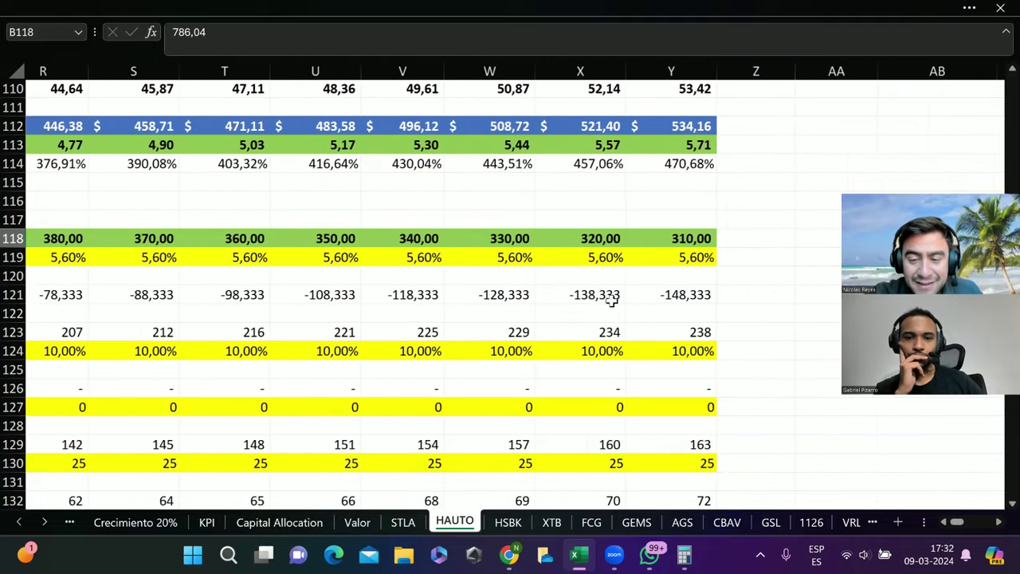
{"action": "scroll", "coordinate": [610, 299], "scroll_direction": "left", "scroll_amount": 16}
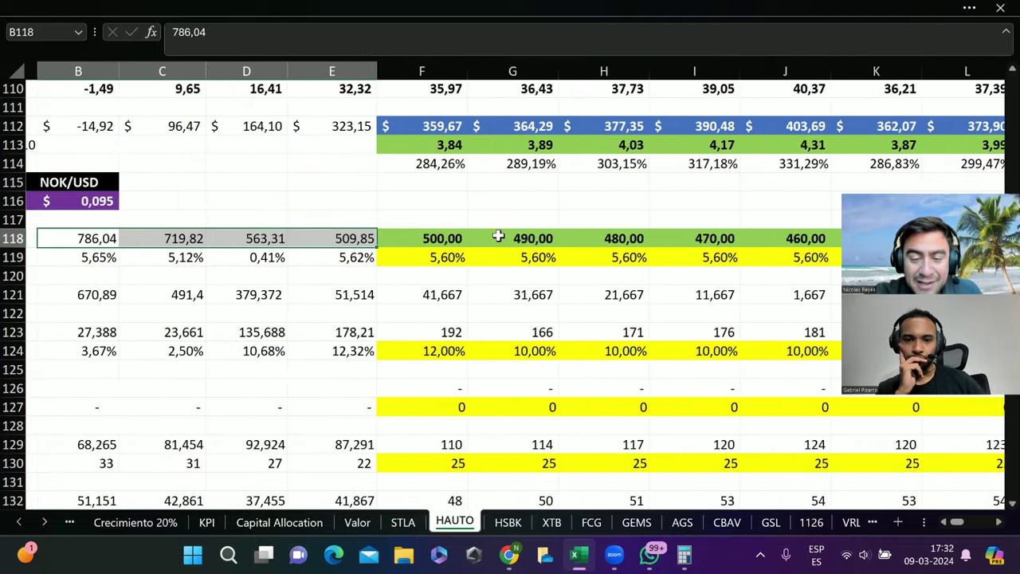
{"action": "scroll", "coordinate": [431, 297], "scroll_direction": "down", "scroll_amount": 1}
{"action": "scroll", "coordinate": [432, 299], "scroll_direction": "left", "scroll_amount": 3}
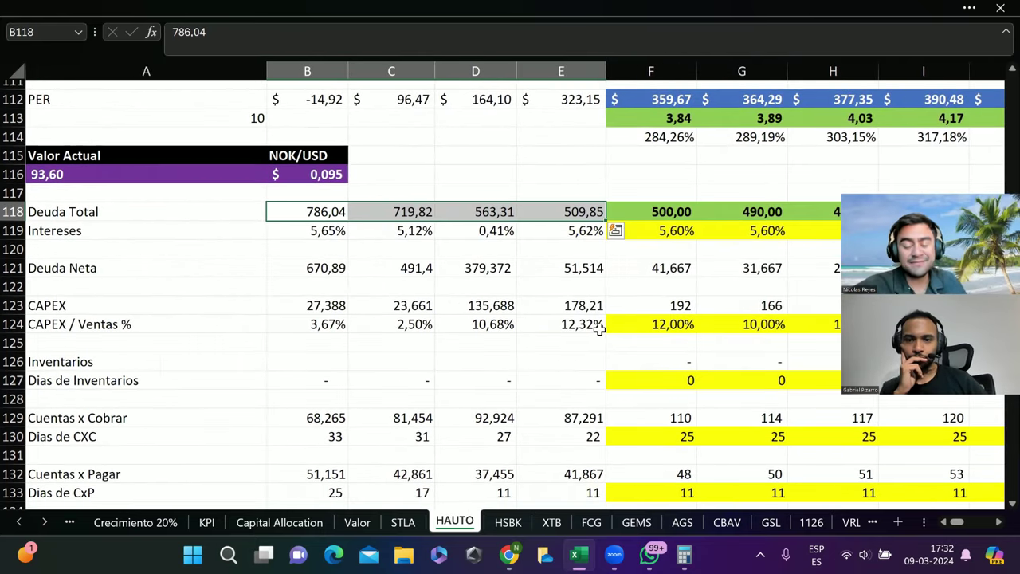
- Inspect the 2024 Deuda Neta formula, highlight the projections from 2025 onward and check the net income and share count rows
{"action": "left_click", "coordinate": [644, 271]}
{"action": "right_click", "coordinate": [644, 271]}
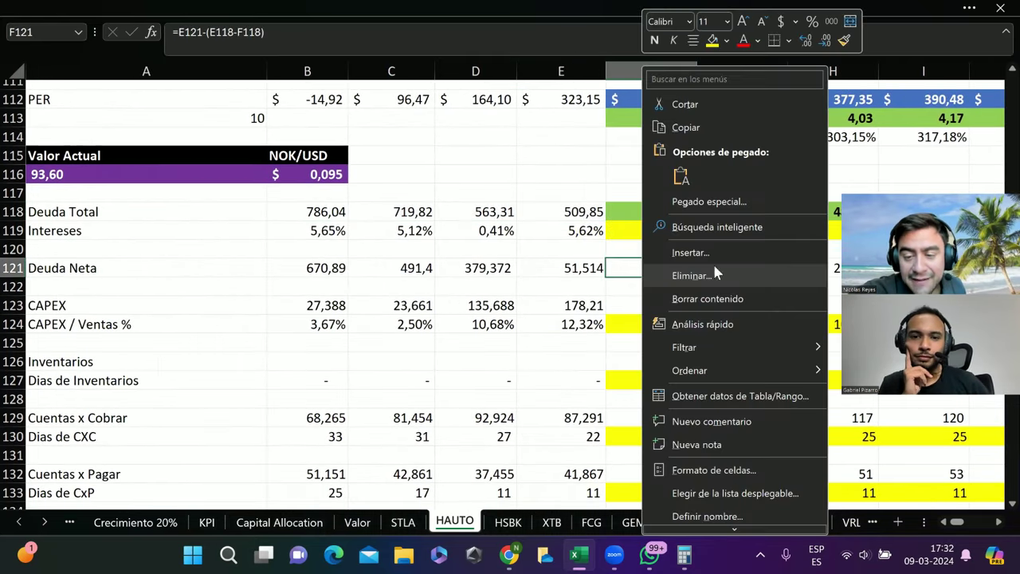
{"action": "key", "text": "Escape"}
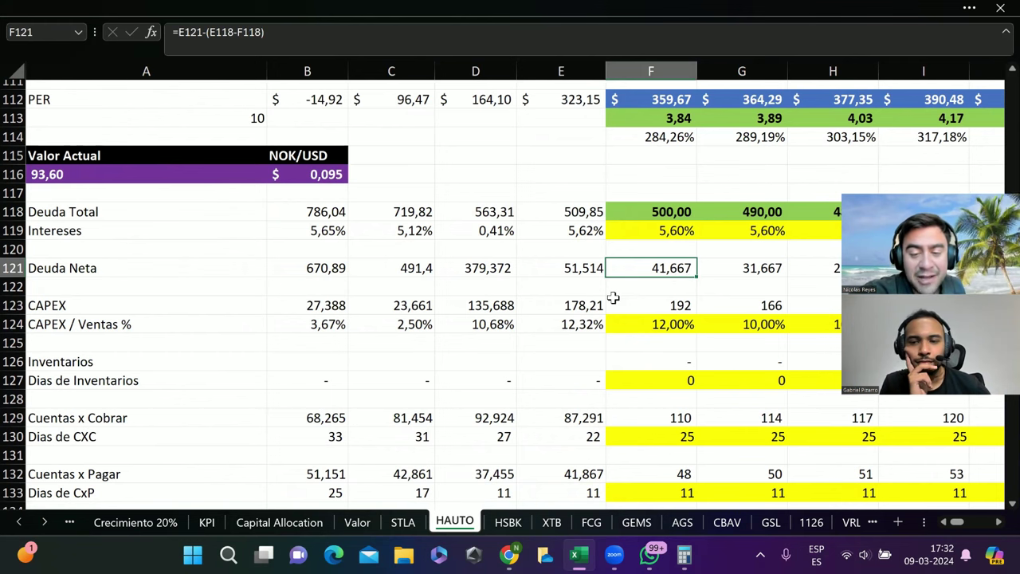
{"action": "scroll", "coordinate": [612, 297], "scroll_direction": "right", "scroll_amount": 3}
{"action": "left_click_drag", "start_coordinate": [547, 273], "coordinate": [831, 272]}
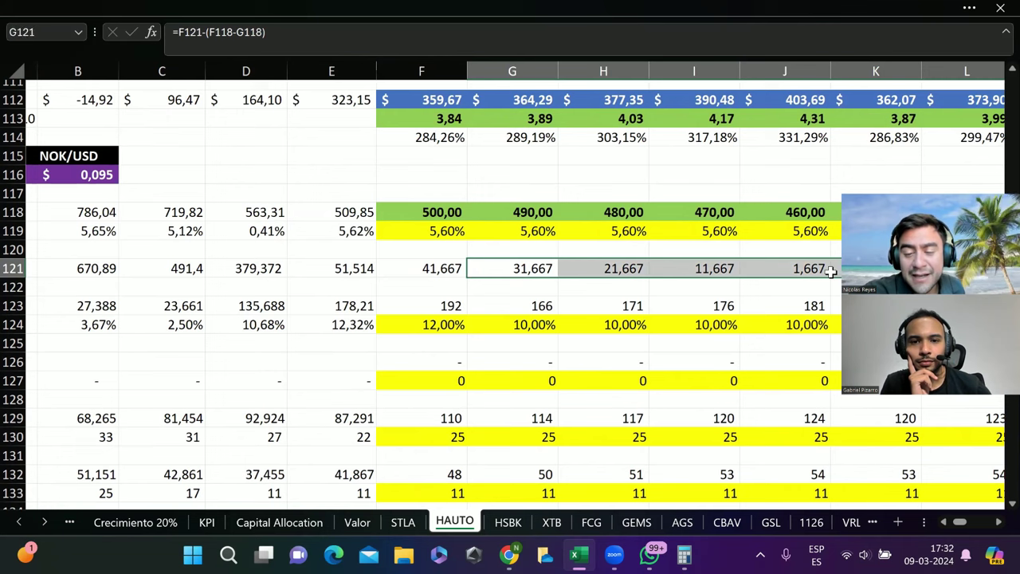
{"action": "scroll", "coordinate": [711, 301], "scroll_direction": "up", "scroll_amount": 3}
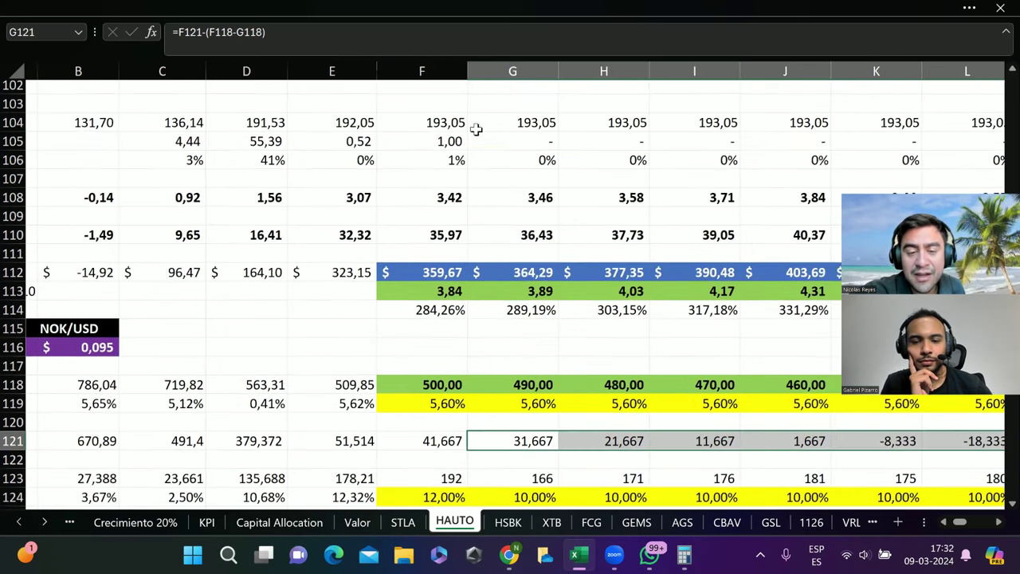
{"action": "scroll", "coordinate": [465, 195], "scroll_direction": "up", "scroll_amount": 3}
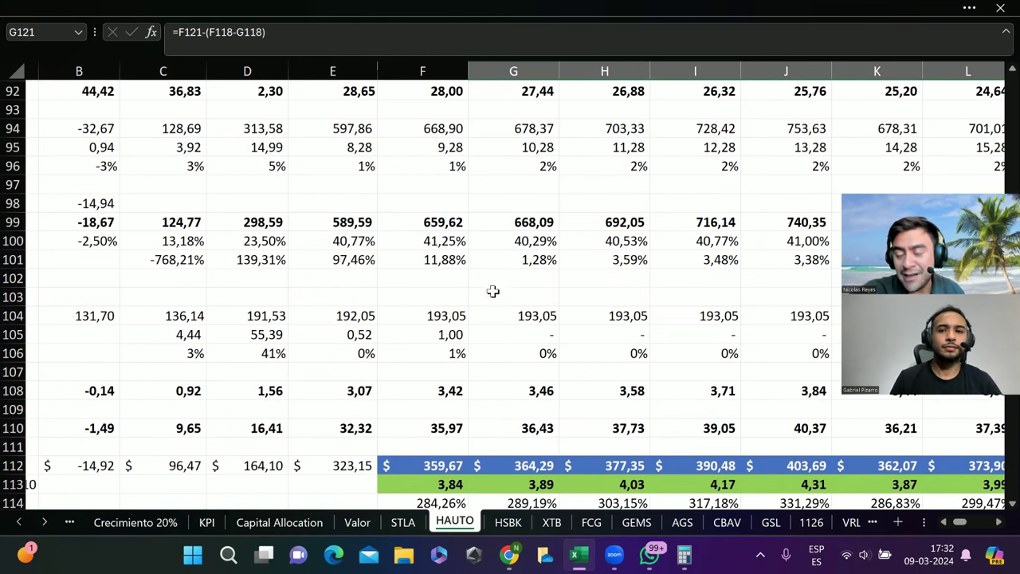
{"action": "scroll", "coordinate": [506, 375], "scroll_direction": "down", "scroll_amount": 7}
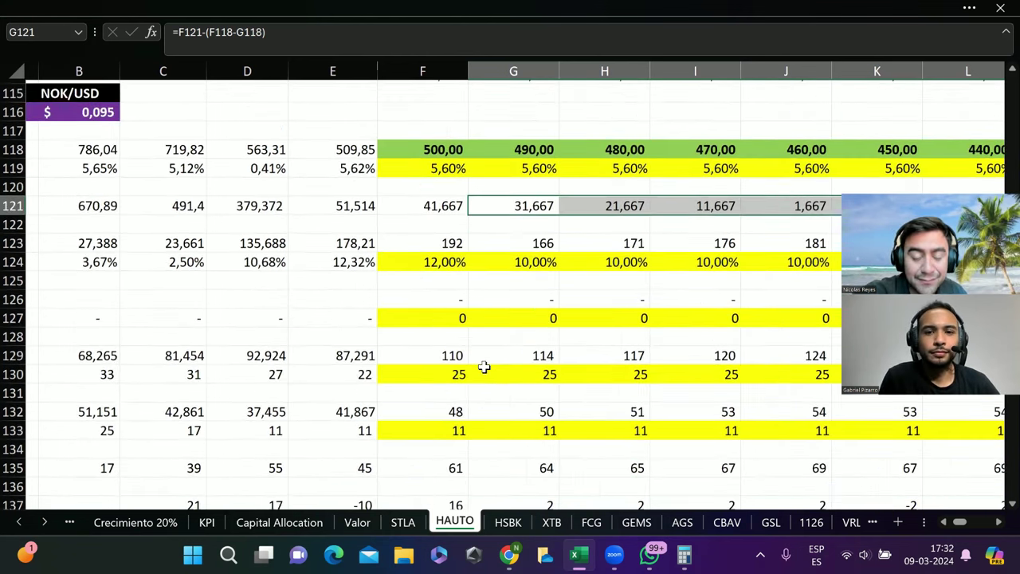
- Examine the CAPEX / Ventas % history and highlight the CAPEX amounts and percentages for 2022 and 2023
{"action": "scroll", "coordinate": [394, 308], "scroll_direction": "left", "scroll_amount": 3}
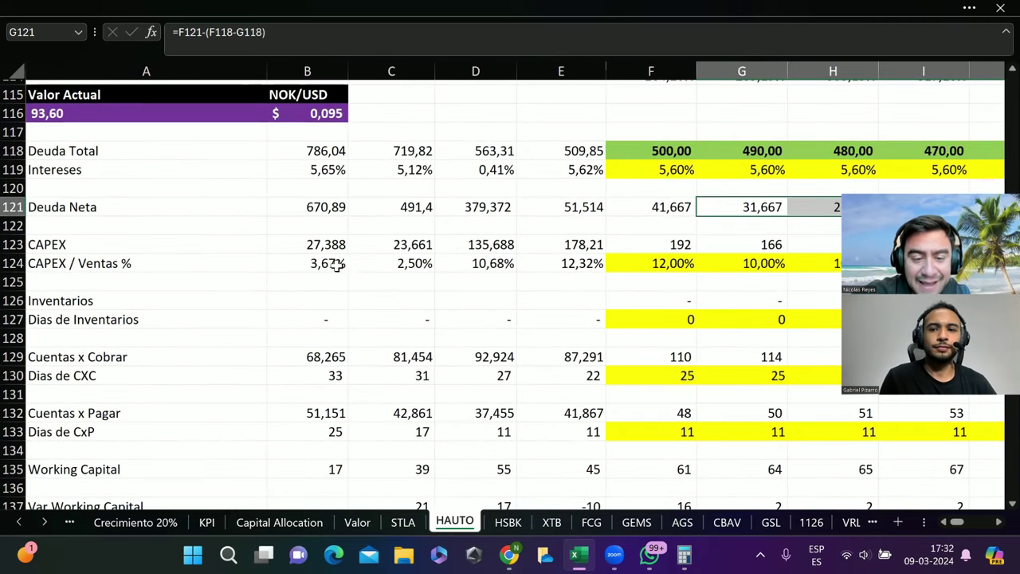
{"action": "left_click", "coordinate": [336, 266]}
{"action": "right_click", "coordinate": [336, 266]}
{"action": "left_click", "coordinate": [606, 286]}
{"action": "left_click_drag", "start_coordinate": [478, 262], "coordinate": [558, 263]}
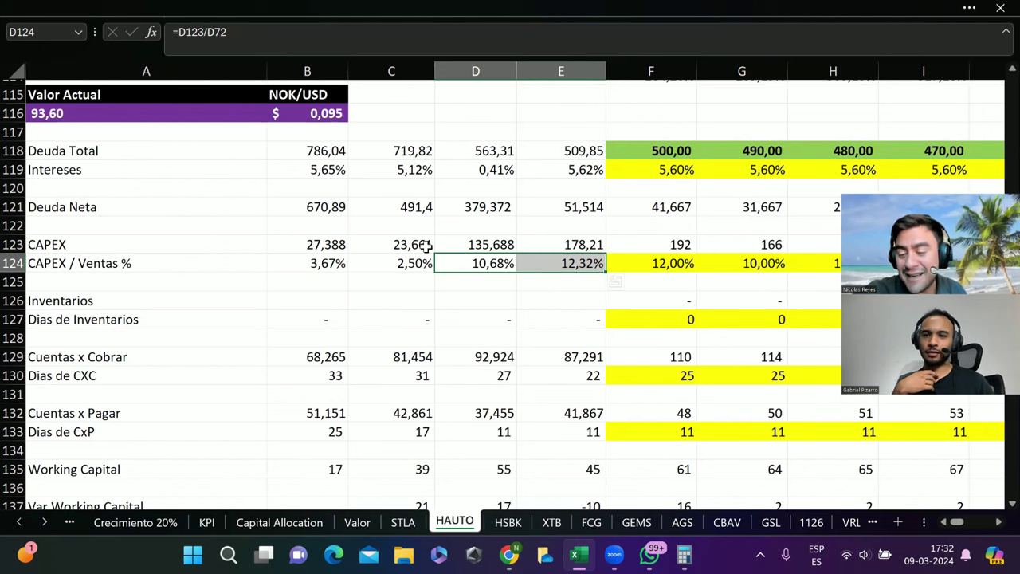
{"action": "left_click_drag", "start_coordinate": [466, 248], "coordinate": [584, 252]}
{"action": "left_click_drag", "start_coordinate": [583, 269], "coordinate": [580, 267]}
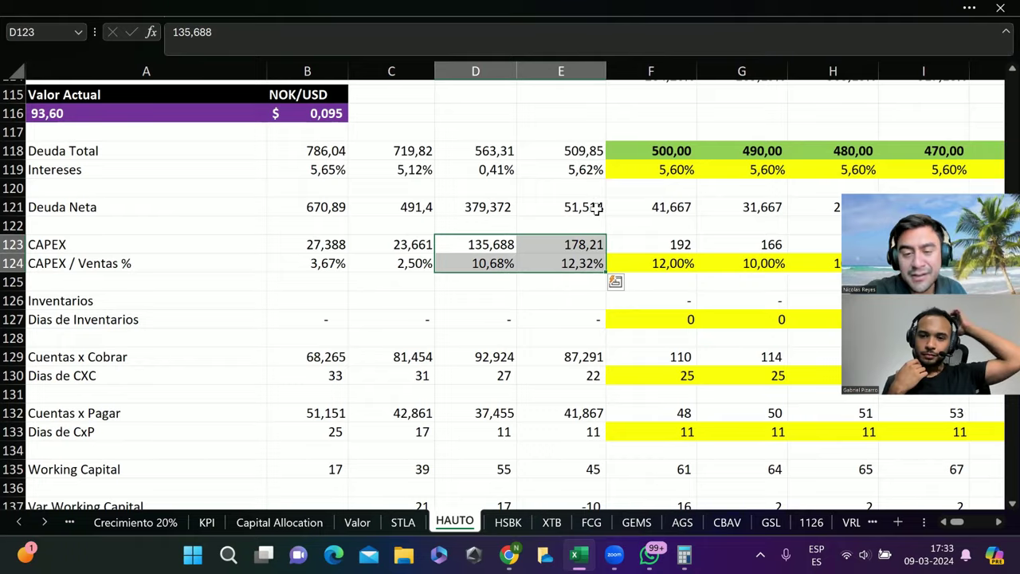
- Find the D&A row in the income statement and highlight its 2022 and 2023 values
{"action": "scroll", "coordinate": [596, 208], "scroll_direction": "up", "scroll_amount": 17}
{"action": "scroll", "coordinate": [596, 209], "scroll_direction": "up", "scroll_amount": 4}
{"action": "scroll", "coordinate": [597, 209], "scroll_direction": "down", "scroll_amount": 10}
{"action": "scroll", "coordinate": [596, 209], "scroll_direction": "up", "scroll_amount": 2}
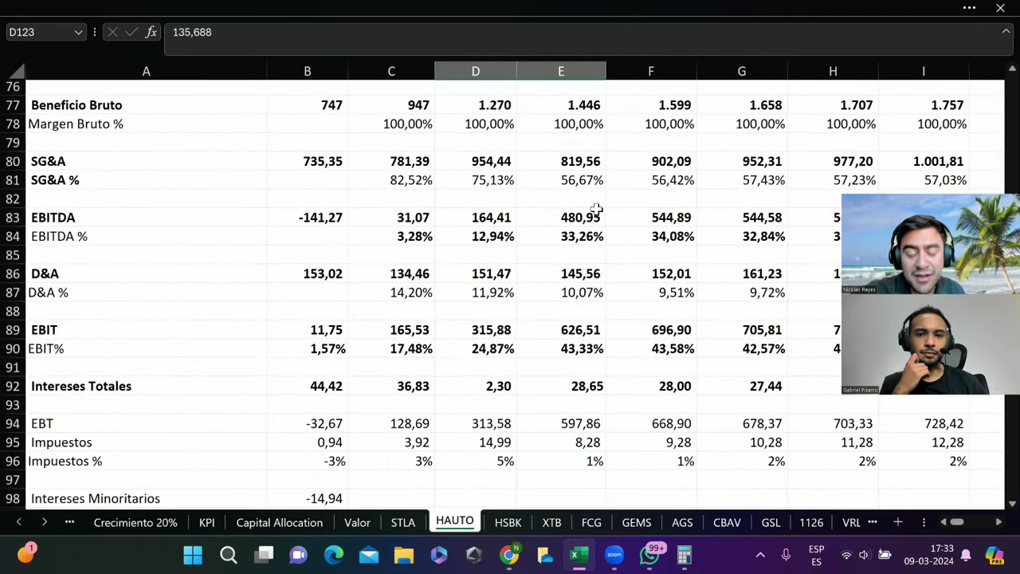
{"action": "left_click_drag", "start_coordinate": [495, 276], "coordinate": [581, 257]}
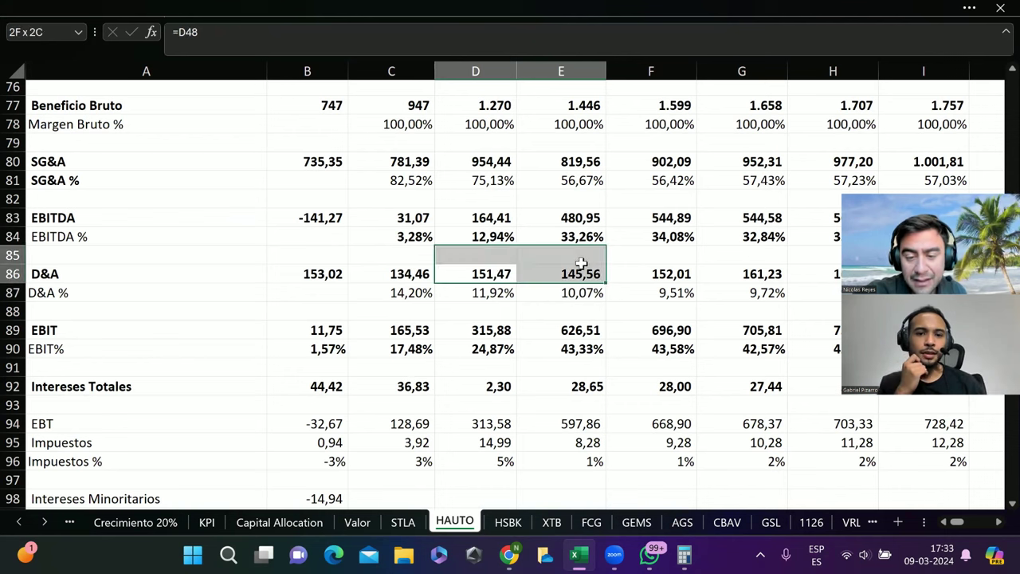
- Return to the CAPEX / Ventas % row, highlight its 2024 and 2025 assumptions and review the percentages for the remaining forecast years
{"action": "scroll", "coordinate": [528, 341], "scroll_direction": "down", "scroll_amount": 1}
{"action": "scroll", "coordinate": [529, 340], "scroll_direction": "down", "scroll_amount": 11}
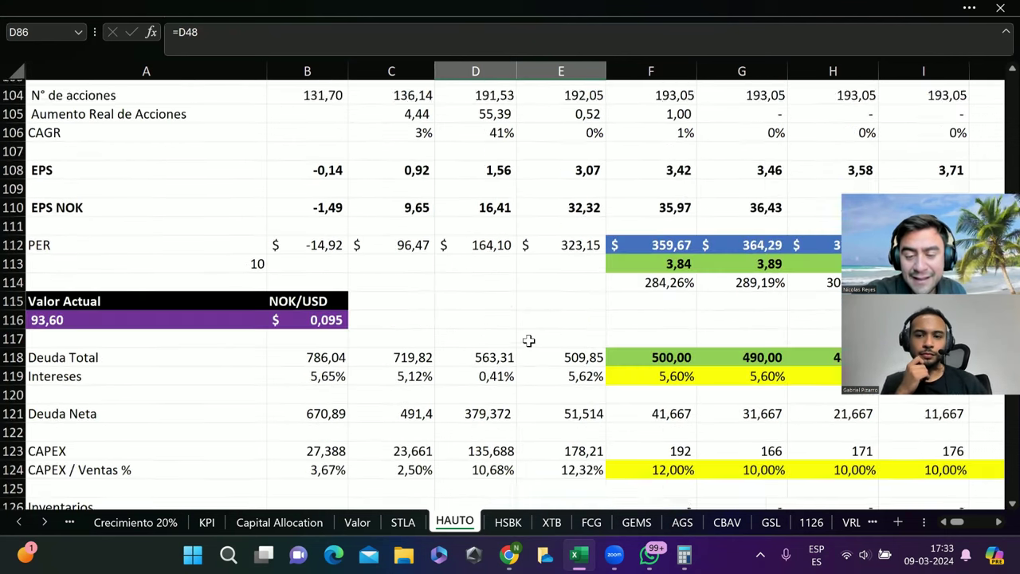
{"action": "scroll", "coordinate": [539, 404], "scroll_direction": "down", "scroll_amount": 3}
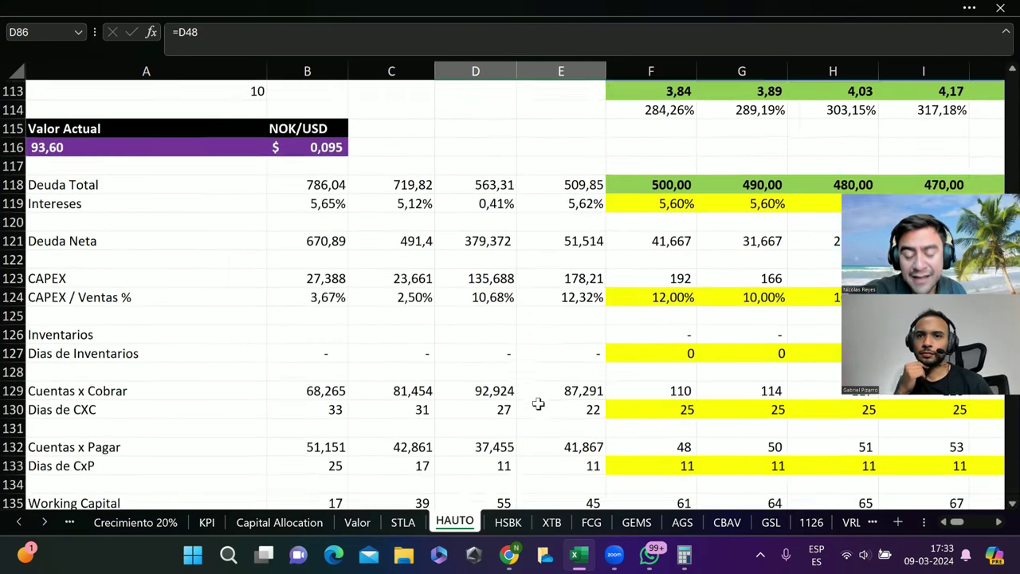
{"action": "scroll", "coordinate": [539, 404], "scroll_direction": "down", "scroll_amount": 3}
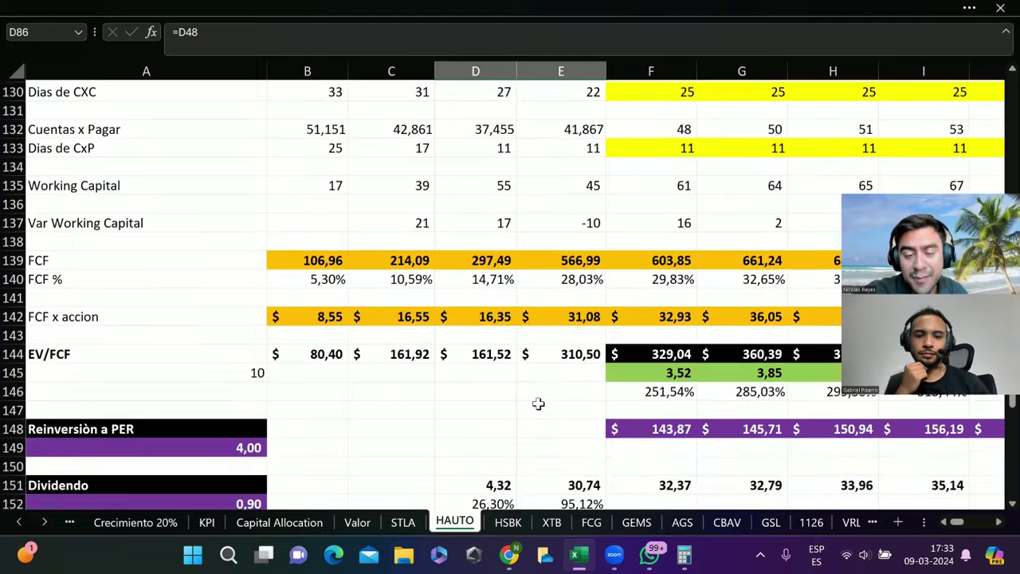
{"action": "scroll", "coordinate": [539, 405], "scroll_direction": "up", "scroll_amount": 4}
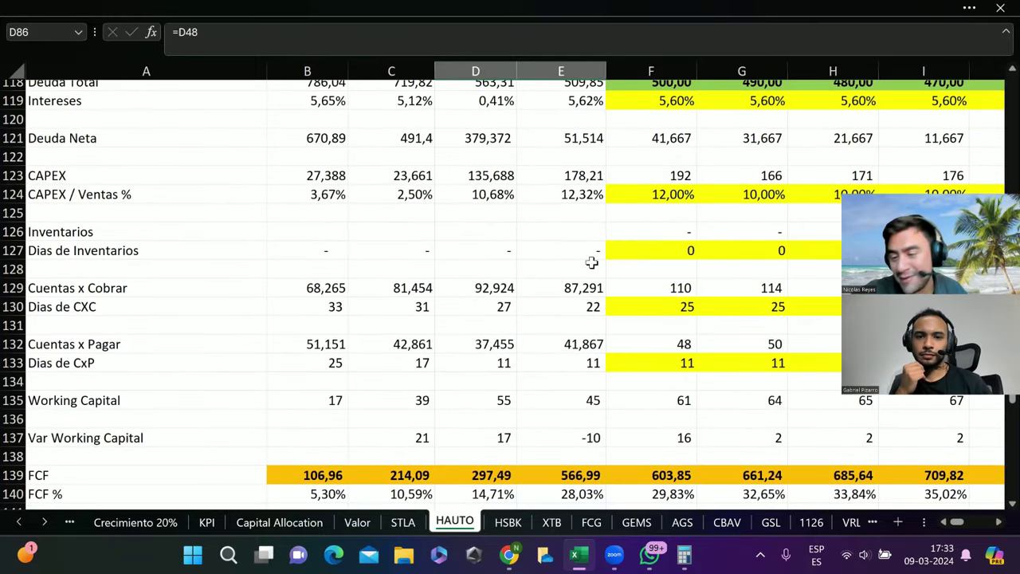
{"action": "scroll", "coordinate": [591, 262], "scroll_direction": "right", "scroll_amount": 2}
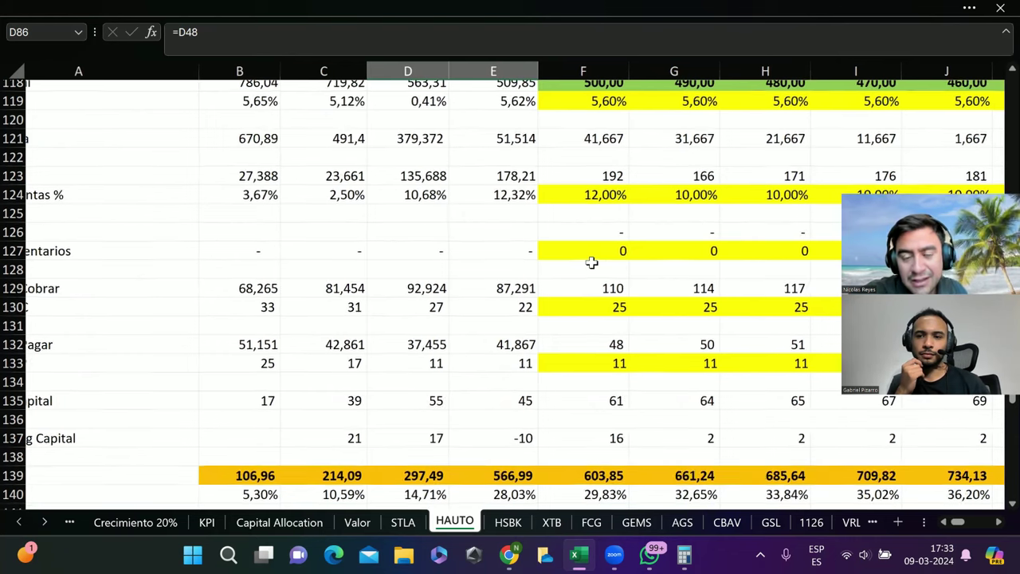
{"action": "left_click_drag", "start_coordinate": [573, 199], "coordinate": [674, 212]}
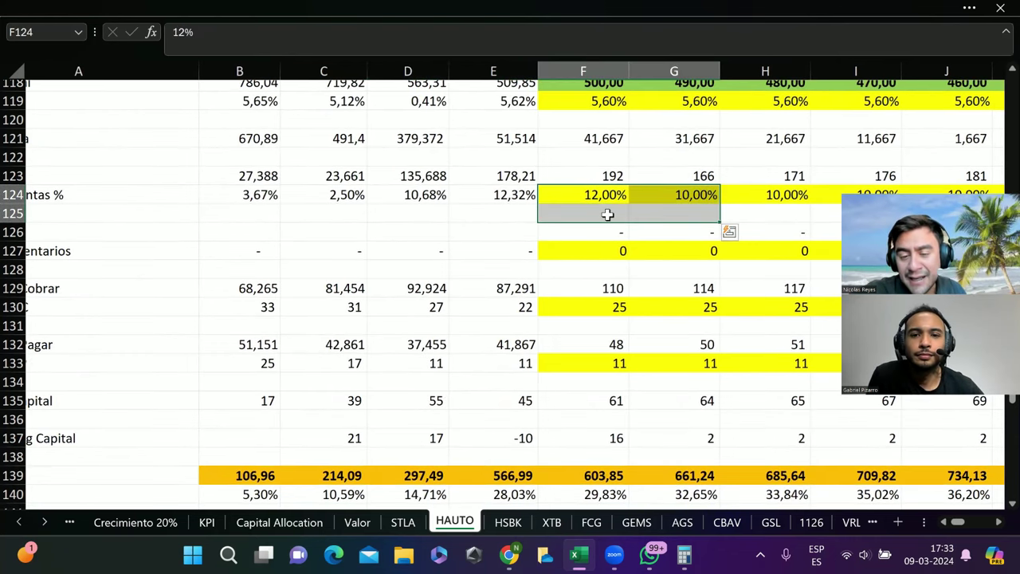
{"action": "scroll", "coordinate": [667, 236], "scroll_direction": "right", "scroll_amount": 5}
{"action": "scroll", "coordinate": [667, 237], "scroll_direction": "right", "scroll_amount": 1}
{"action": "scroll", "coordinate": [667, 237], "scroll_direction": "left", "scroll_amount": 7}
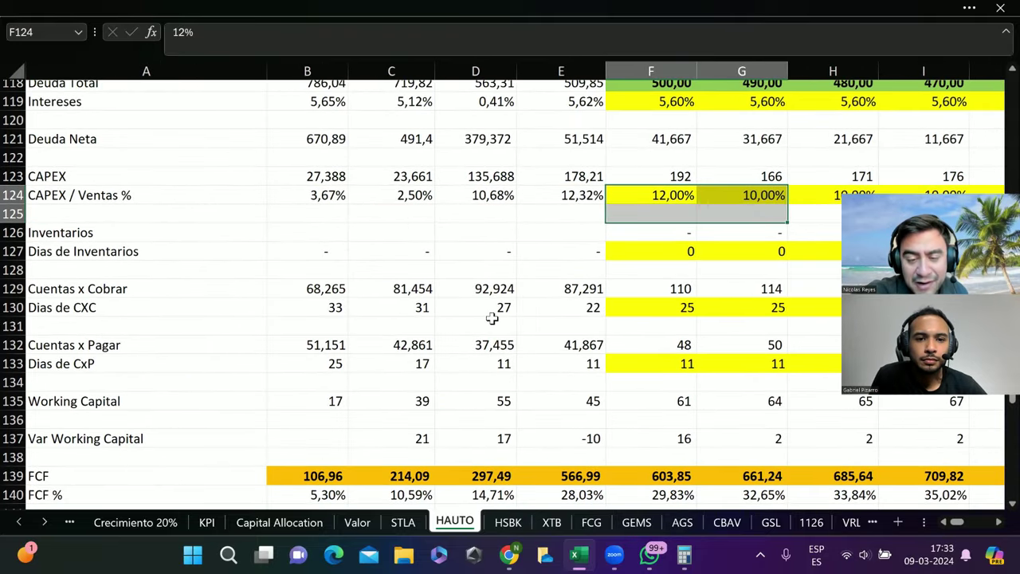
- Highlight the 2020 to 2023 Cuentas x Cobrar and Dias de CXC figures, review their projections, and highlight Dias de CxP for 2023 and 2024
{"action": "left_click_drag", "start_coordinate": [317, 288], "coordinate": [600, 311]}
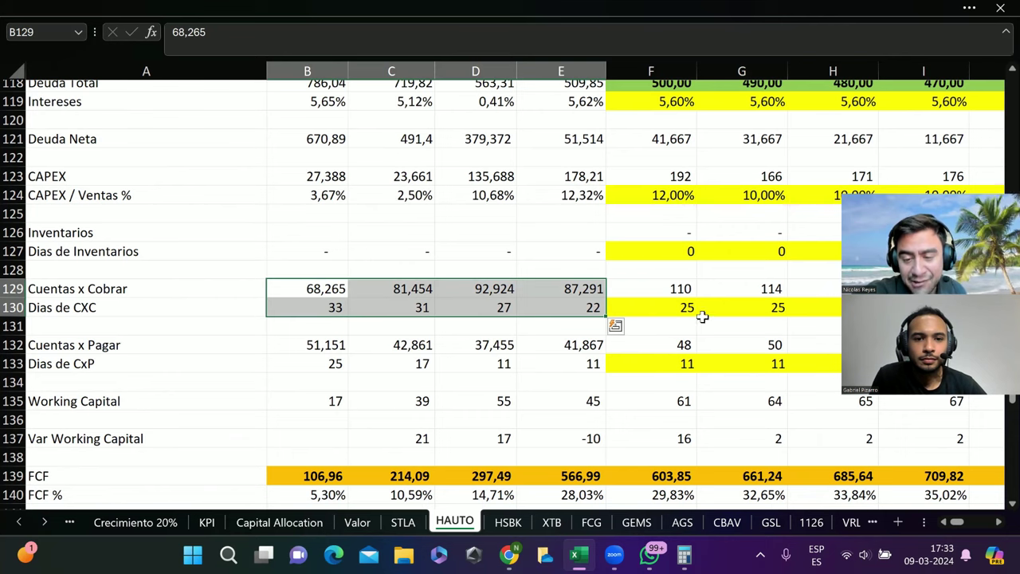
{"action": "scroll", "coordinate": [606, 318], "scroll_direction": "right", "scroll_amount": 5}
{"action": "scroll", "coordinate": [606, 319], "scroll_direction": "left", "scroll_amount": 1}
{"action": "scroll", "coordinate": [605, 319], "scroll_direction": "left", "scroll_amount": 5}
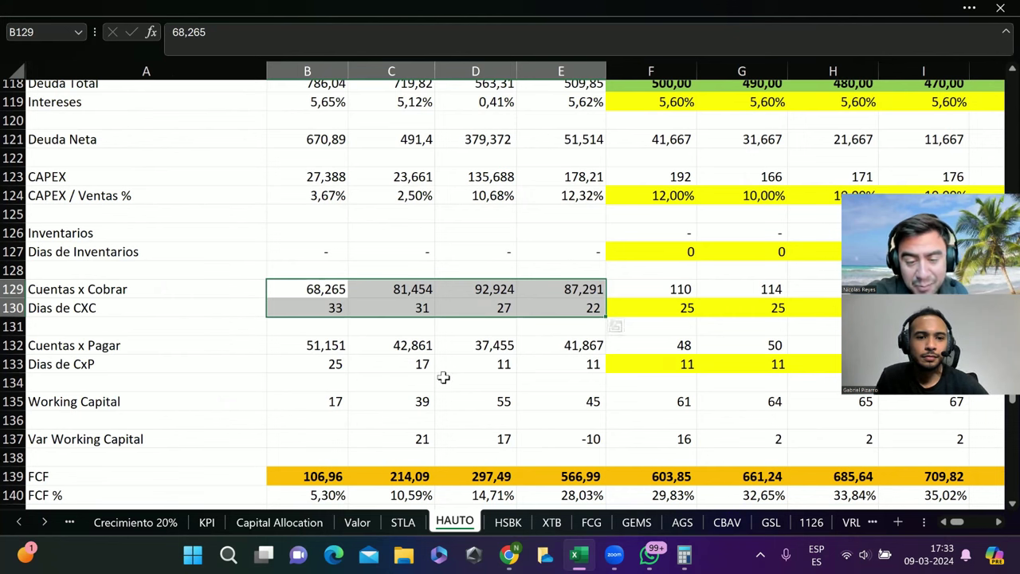
{"action": "left_click_drag", "start_coordinate": [520, 364], "coordinate": [667, 365]}
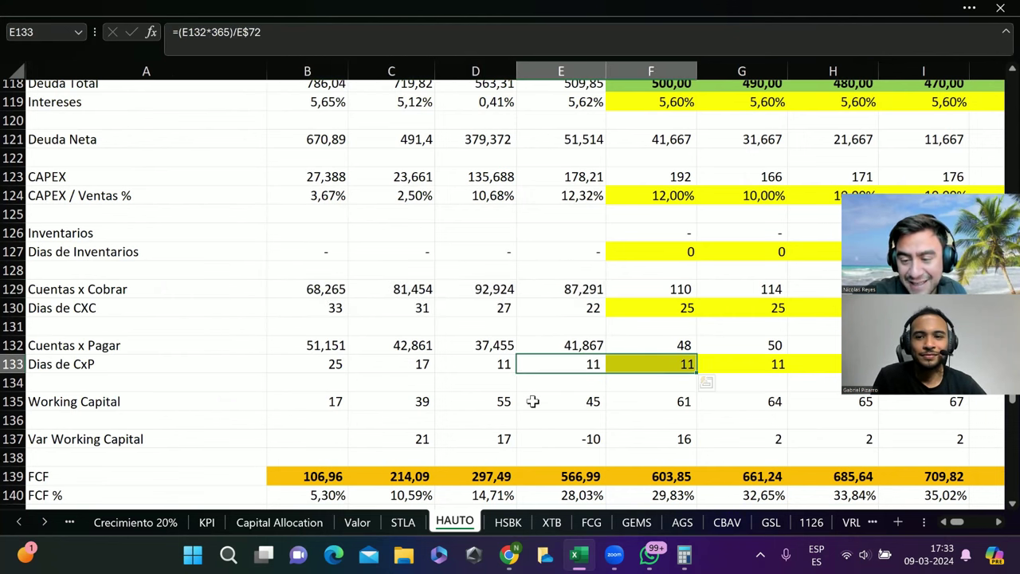
- Highlight the Working Capital values for 2020 to 2023 and check them against the Net Income row
{"action": "scroll", "coordinate": [532, 402], "scroll_direction": "down", "scroll_amount": 2}
{"action": "left_click_drag", "start_coordinate": [342, 332], "coordinate": [597, 332]}
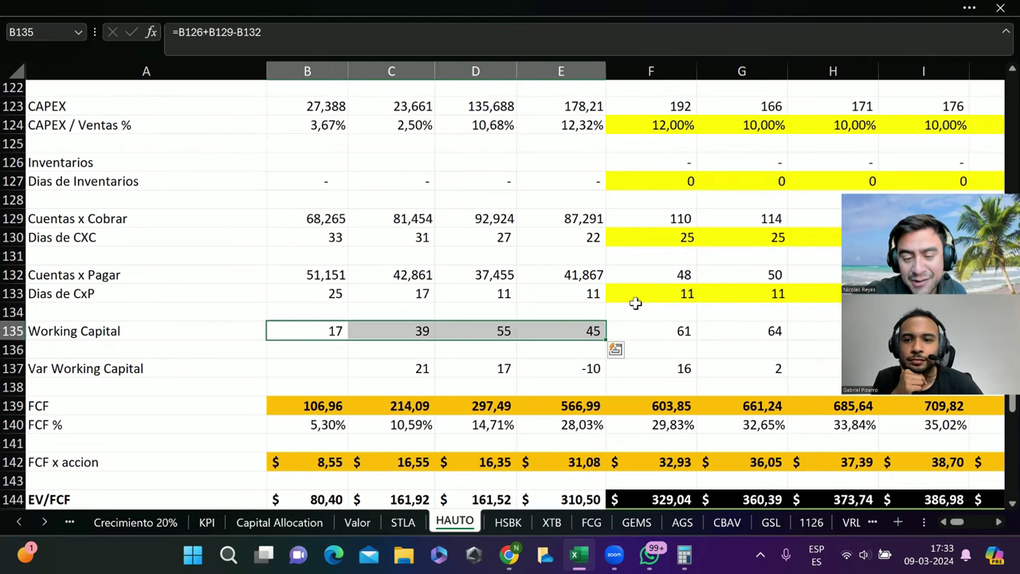
{"action": "scroll", "coordinate": [640, 267], "scroll_direction": "up", "scroll_amount": 9}
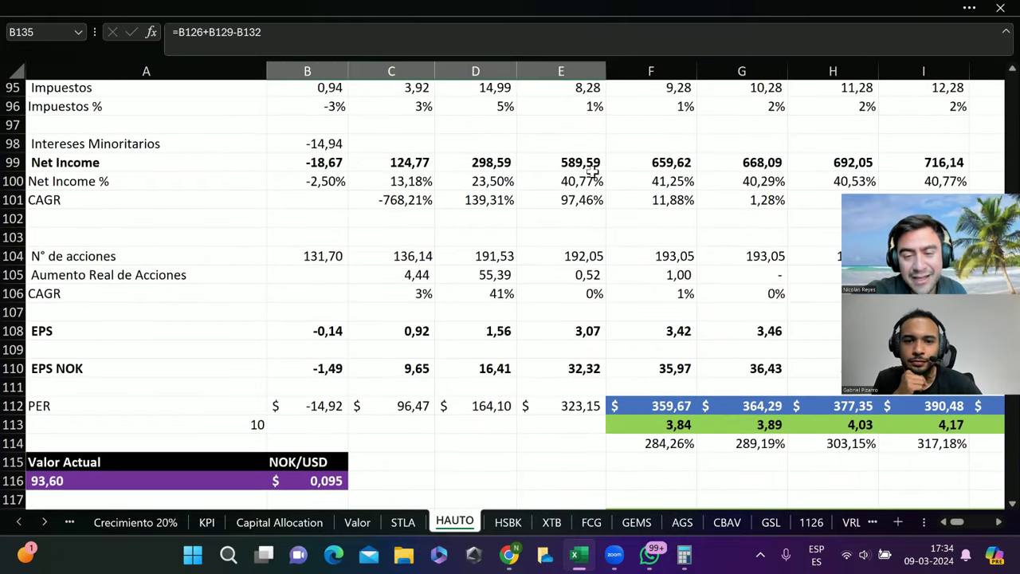
{"action": "scroll", "coordinate": [640, 345], "scroll_direction": "down", "scroll_amount": 10}
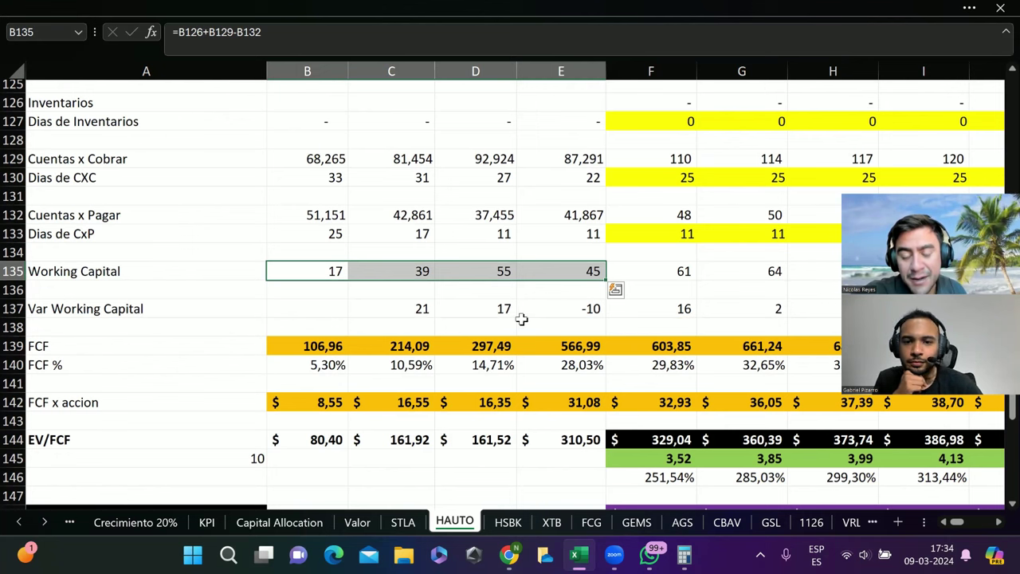
- Highlight the Var Working Capital values for 2021 to 2023 and the row's projections from 2024 onward
{"action": "left_click_drag", "start_coordinate": [415, 311], "coordinate": [574, 310]}
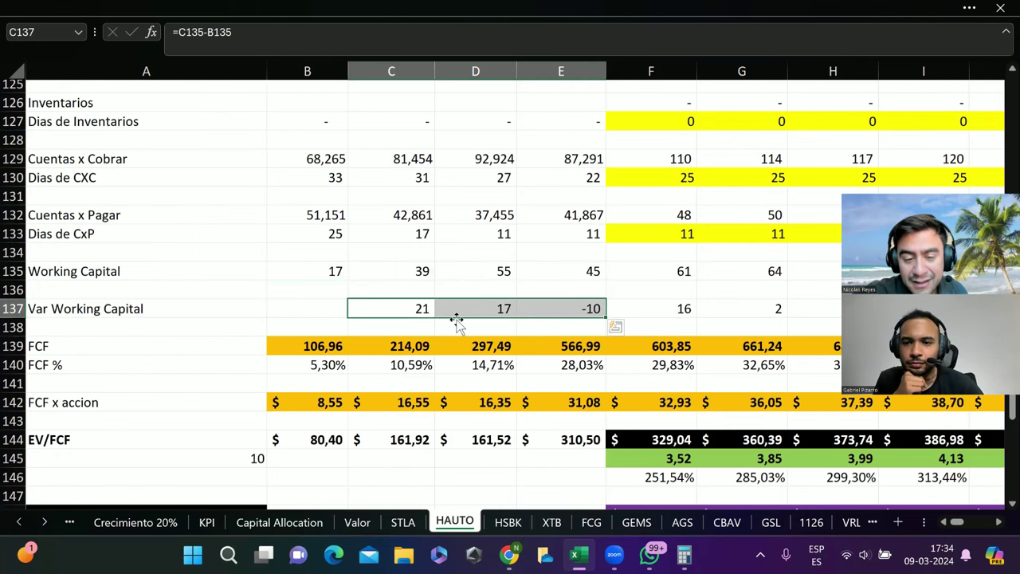
{"action": "scroll", "coordinate": [655, 319], "scroll_direction": "right", "scroll_amount": 1}
{"action": "scroll", "coordinate": [655, 318], "scroll_direction": "right", "scroll_amount": 3}
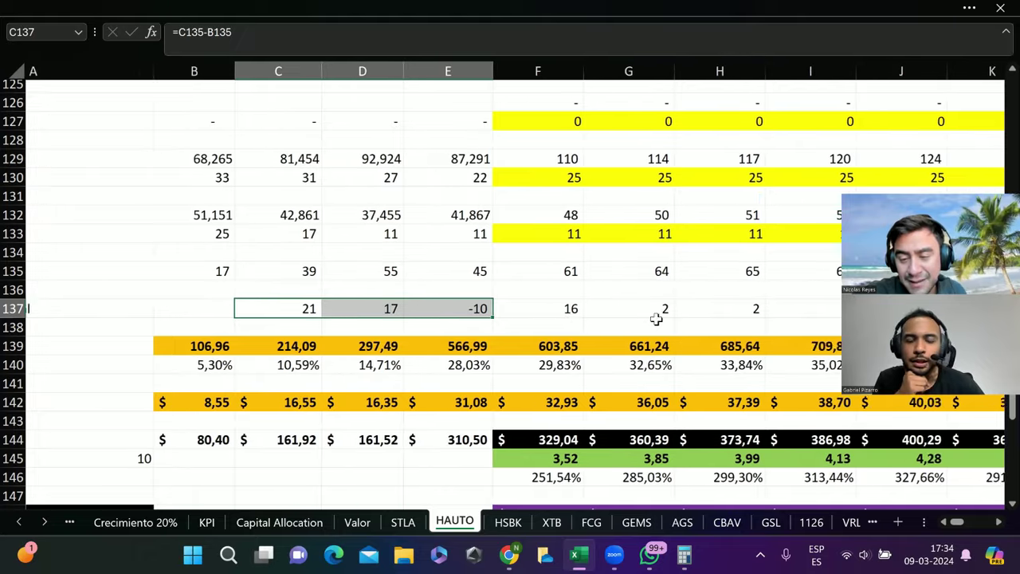
{"action": "left_click_drag", "start_coordinate": [538, 307], "coordinate": [721, 320]}
- Inspect the 2024 formulas for Net Income, FCF and Var Working Capital
{"action": "scroll", "coordinate": [721, 320], "scroll_direction": "up", "scroll_amount": 8}
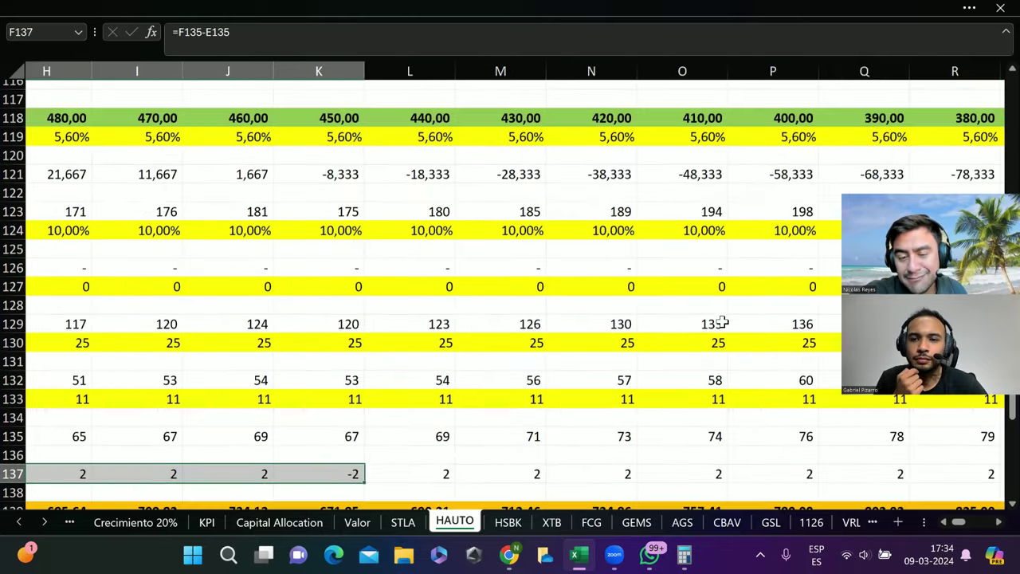
{"action": "scroll", "coordinate": [722, 320], "scroll_direction": "left", "scroll_amount": 3}
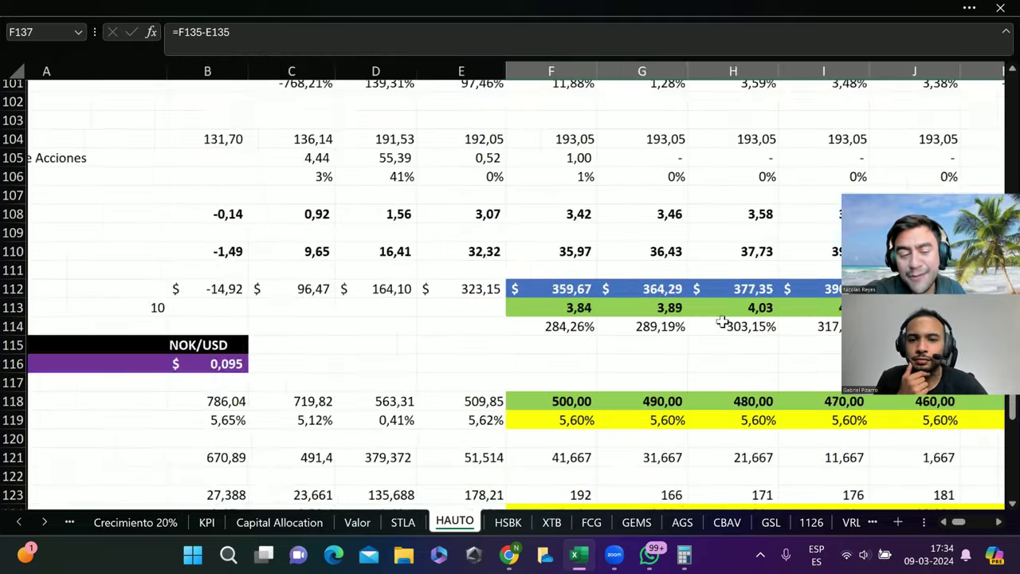
{"action": "scroll", "coordinate": [721, 319], "scroll_direction": "down", "scroll_amount": 2}
{"action": "scroll", "coordinate": [677, 229], "scroll_direction": "up", "scroll_amount": 4}
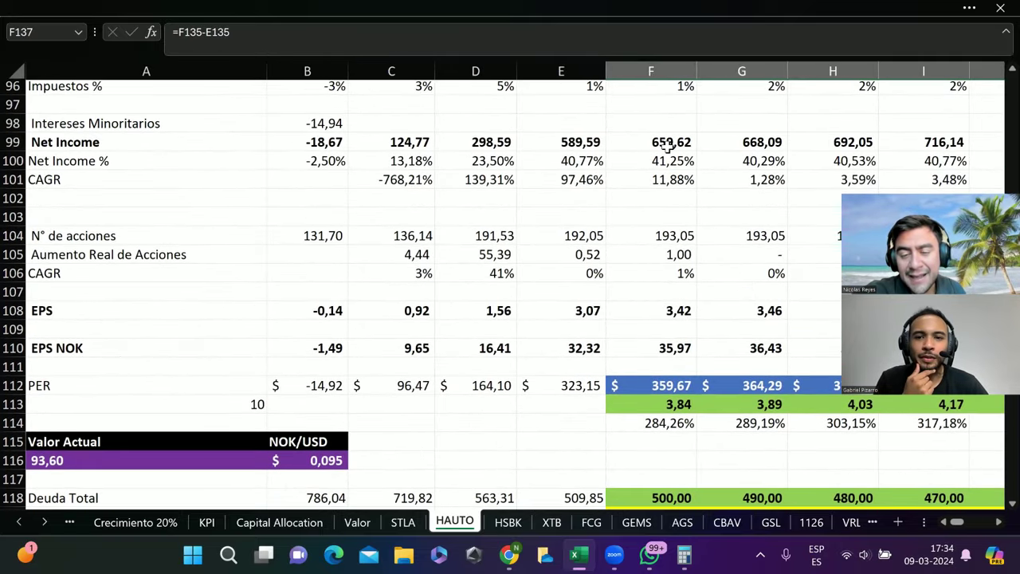
{"action": "left_click", "coordinate": [667, 146]}
{"action": "scroll", "coordinate": [676, 215], "scroll_direction": "down", "scroll_amount": 12}
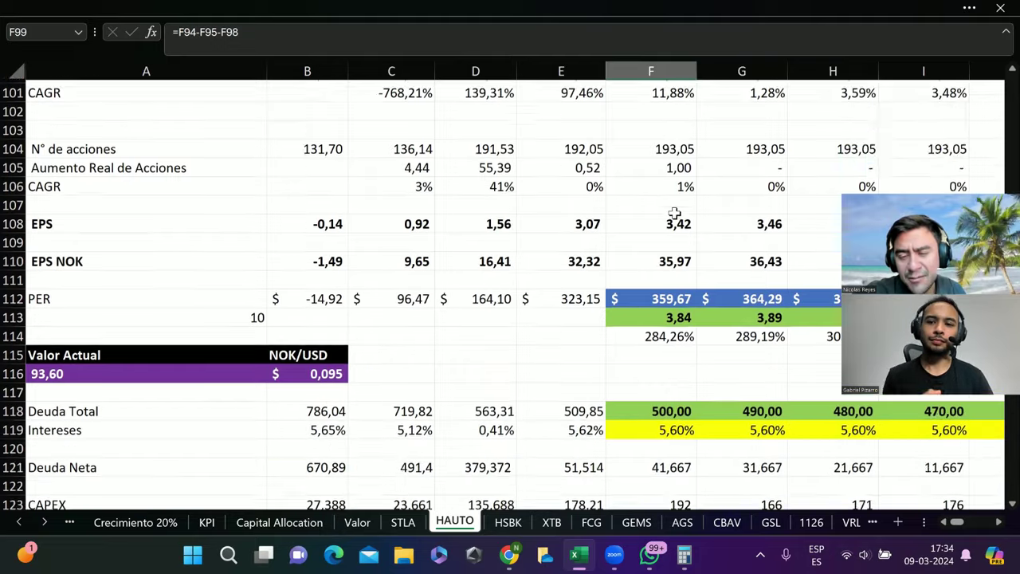
{"action": "left_click", "coordinate": [686, 243]}
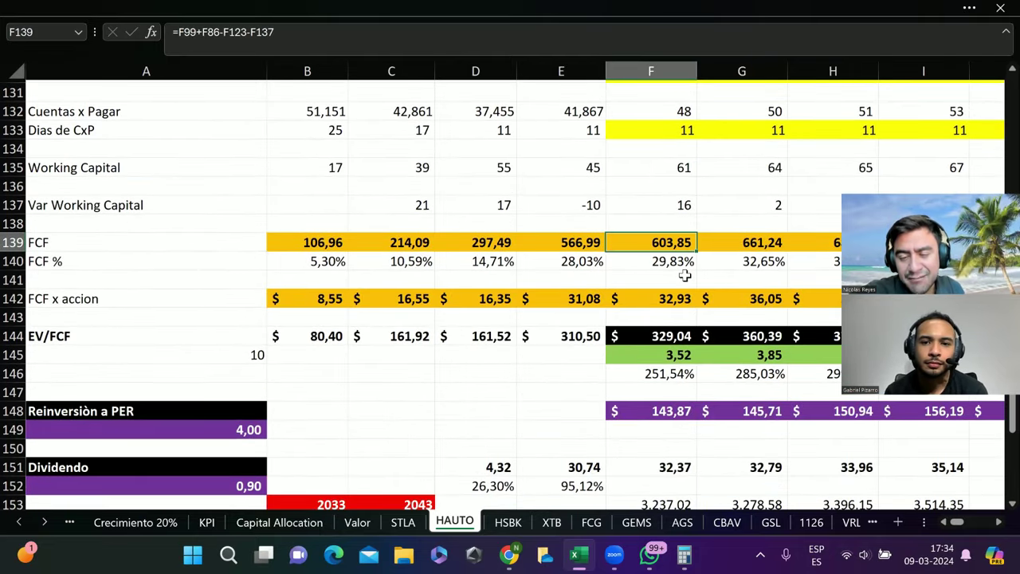
{"action": "left_click", "coordinate": [675, 205]}
{"action": "right_click", "coordinate": [674, 206]}
{"action": "key", "text": "Escape"}
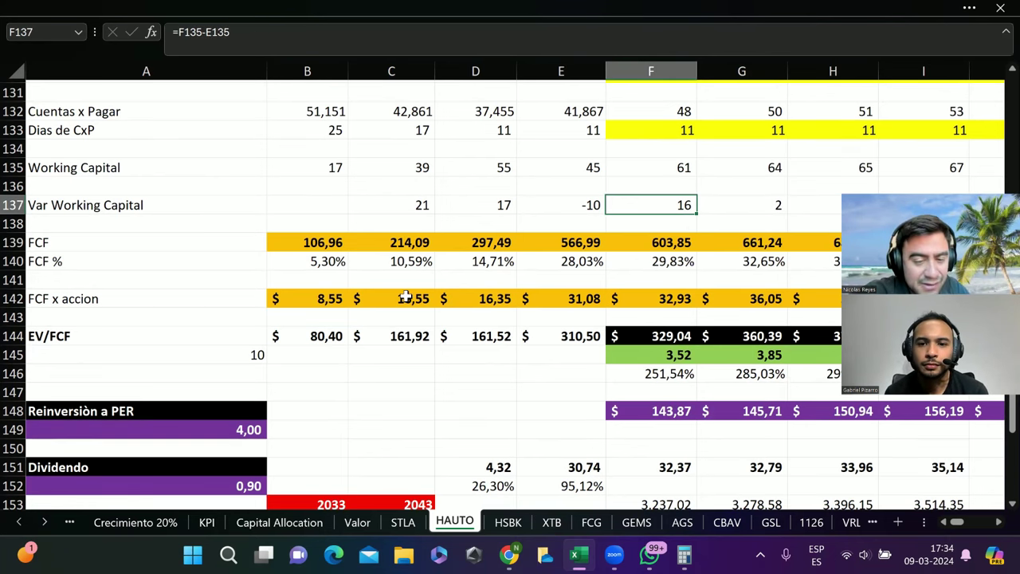
- Highlight FCF x accion for 2020 to 2024, review the share count and EPS rows, and inspect the 2024 EPS NOK formula
{"action": "left_click_drag", "start_coordinate": [332, 298], "coordinate": [679, 299]}
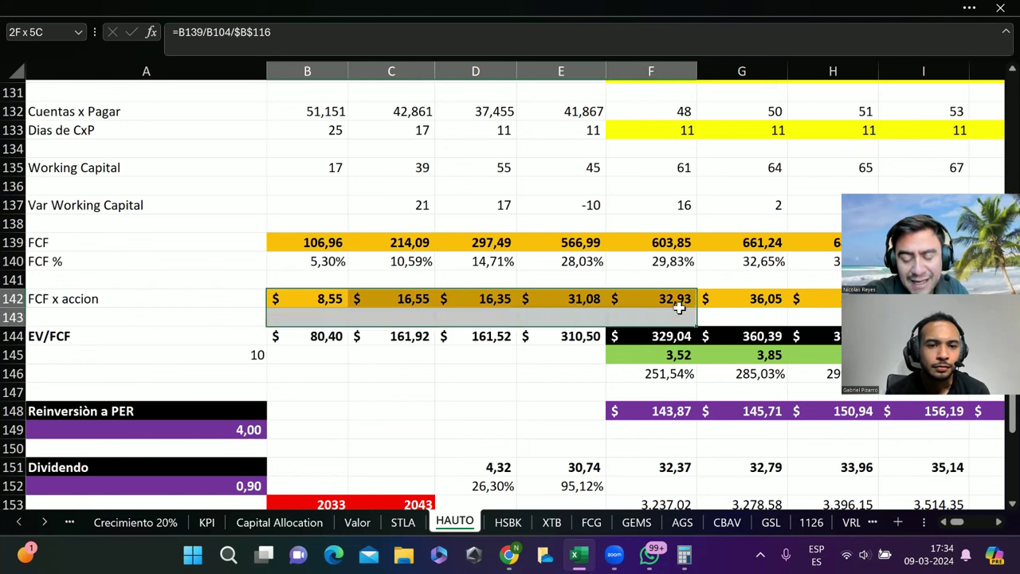
{"action": "scroll", "coordinate": [538, 270], "scroll_direction": "up", "scroll_amount": 7}
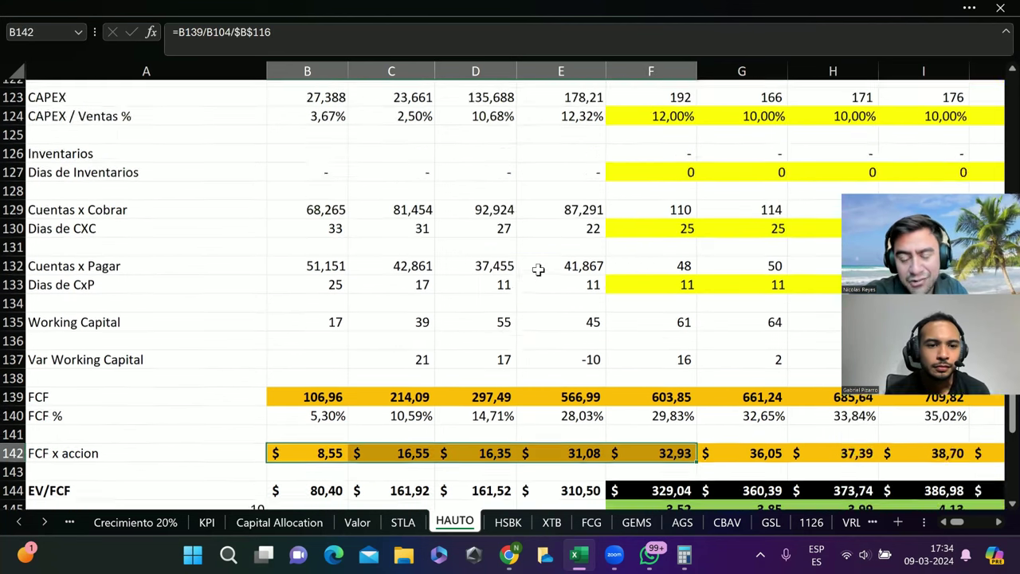
{"action": "scroll", "coordinate": [538, 270], "scroll_direction": "up", "scroll_amount": 4}
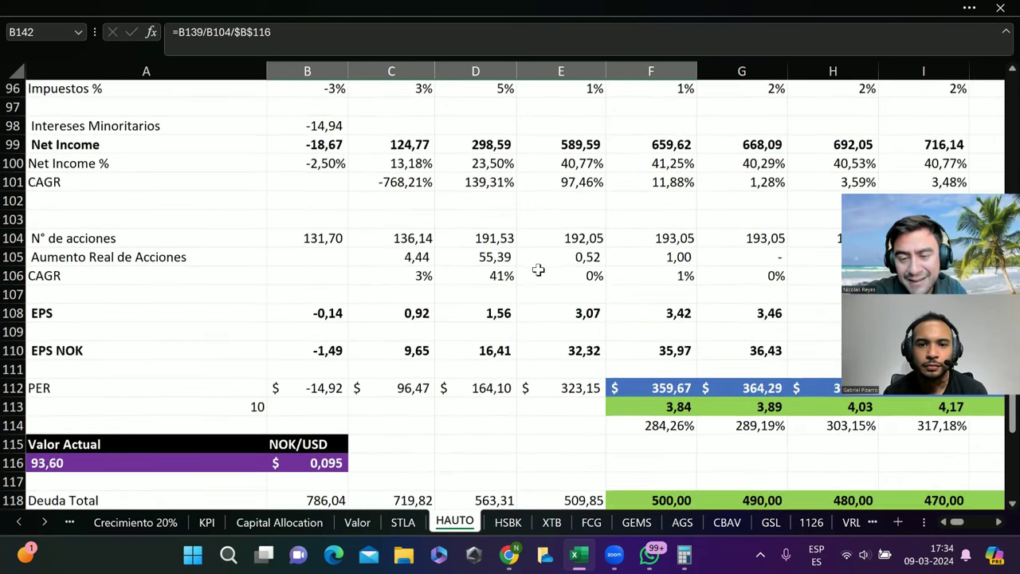
{"action": "scroll", "coordinate": [538, 270], "scroll_direction": "up", "scroll_amount": 3}
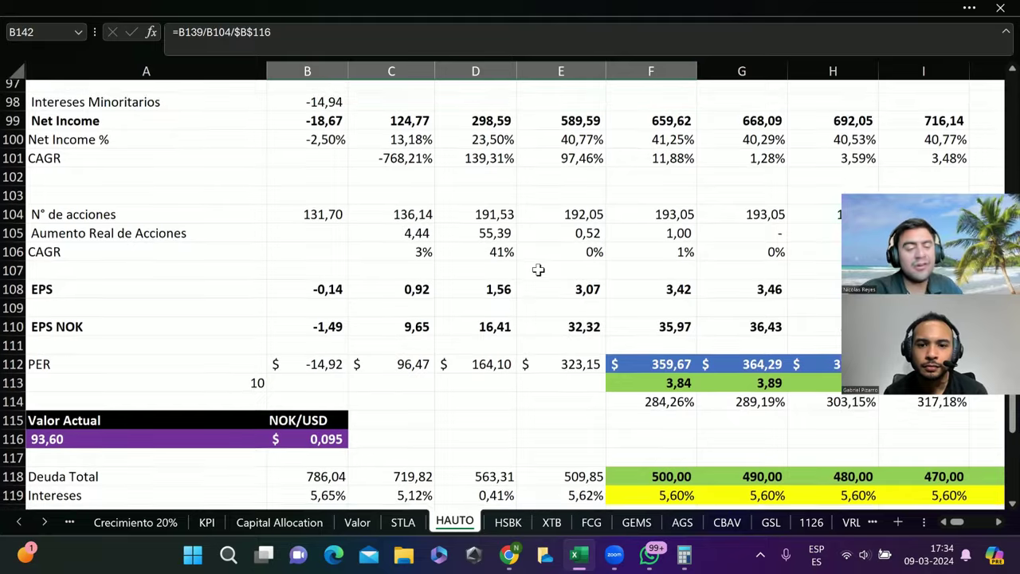
{"action": "scroll", "coordinate": [538, 270], "scroll_direction": "up", "scroll_amount": 3}
{"action": "scroll", "coordinate": [538, 270], "scroll_direction": "down", "scroll_amount": 4}
{"action": "scroll", "coordinate": [538, 270], "scroll_direction": "down", "scroll_amount": 1}
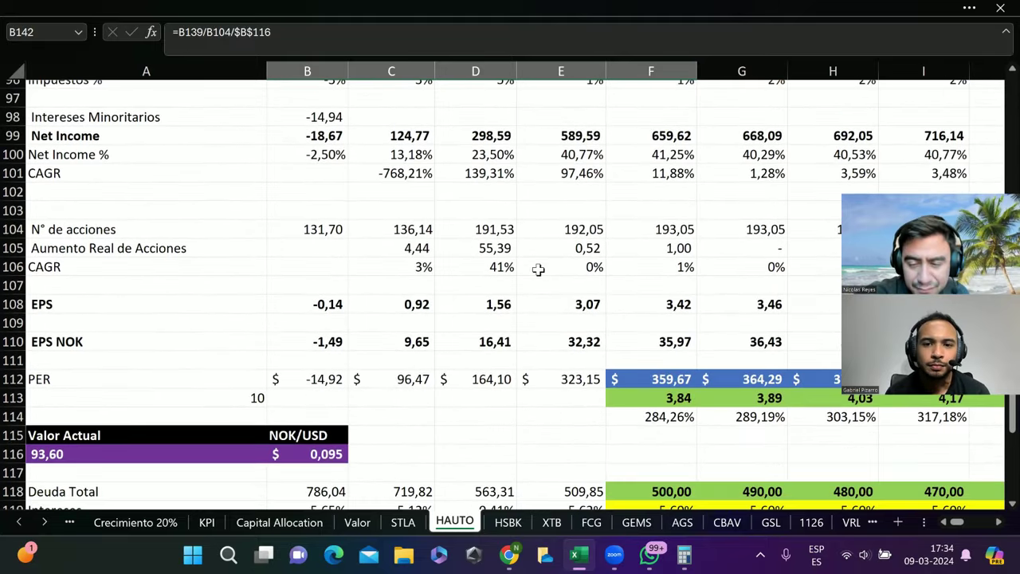
{"action": "right_click", "coordinate": [685, 342]}
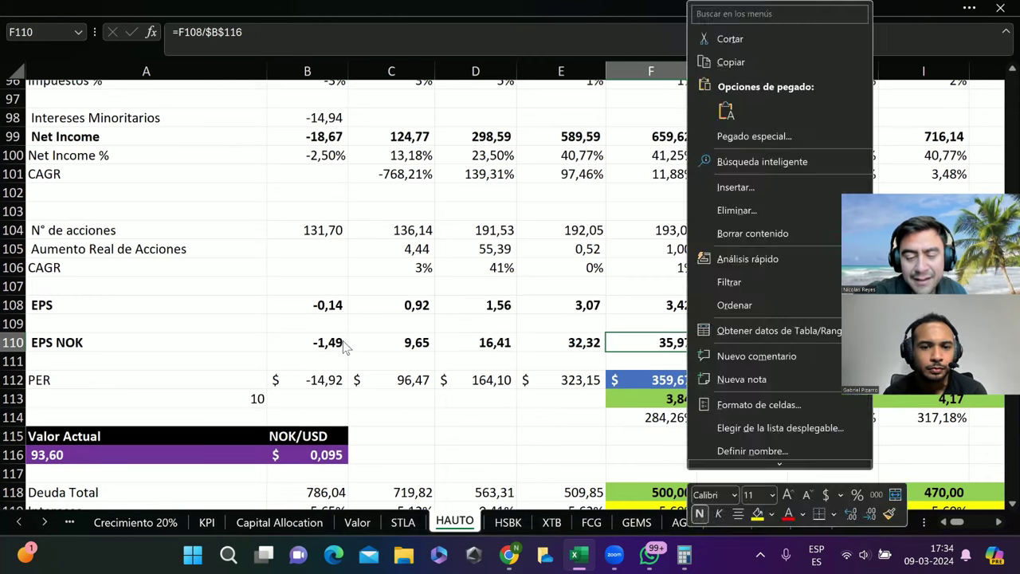
{"action": "key", "text": "Escape"}
- Set the Reinversiòn a PER multiple to 10 and review the recalculated reinvestment prices and dividend projections
{"action": "scroll", "coordinate": [537, 469], "scroll_direction": "down", "scroll_amount": 10}
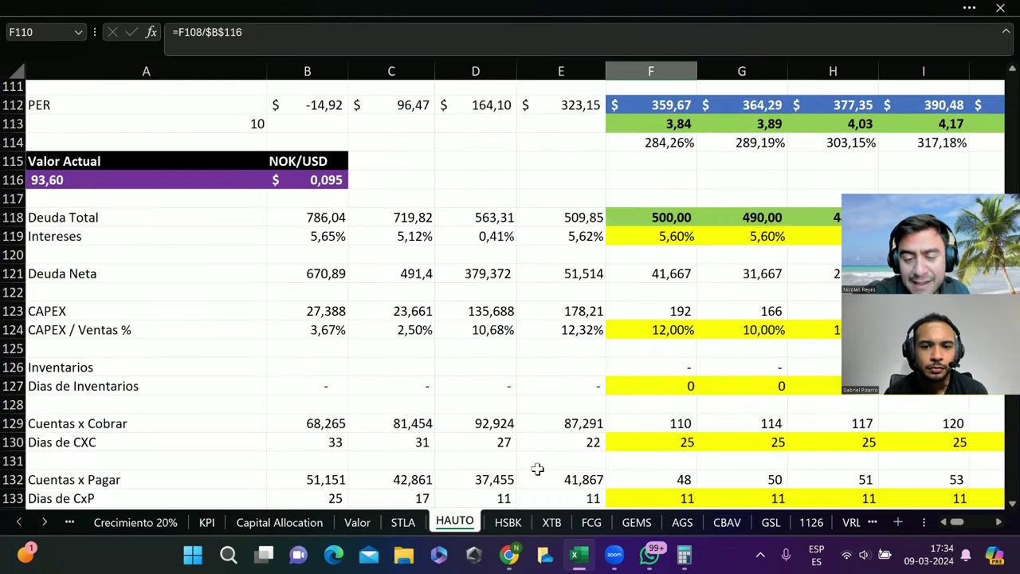
{"action": "scroll", "coordinate": [537, 469], "scroll_direction": "down", "scroll_amount": 3}
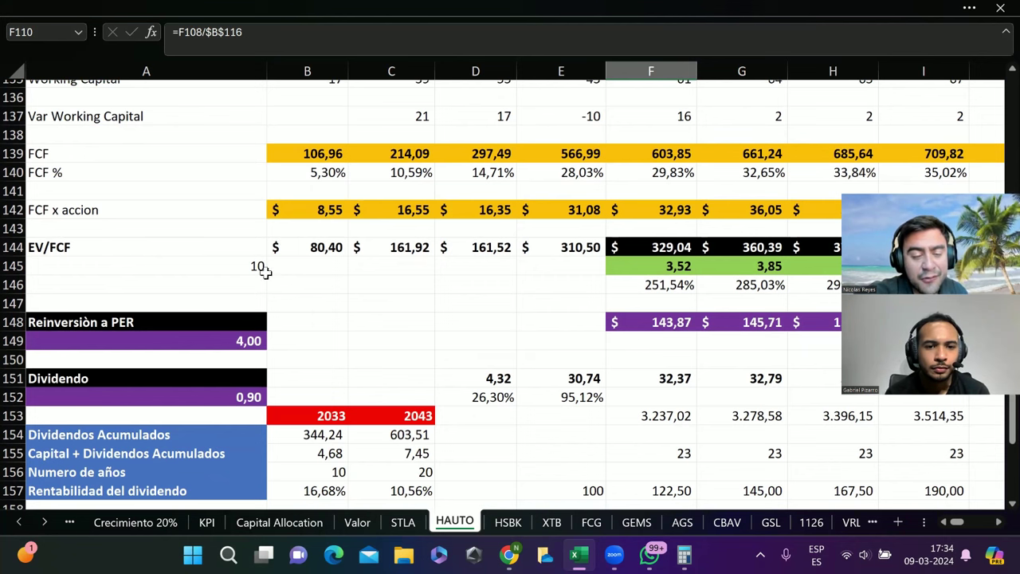
{"action": "scroll", "coordinate": [456, 318], "scroll_direction": "right", "scroll_amount": 2}
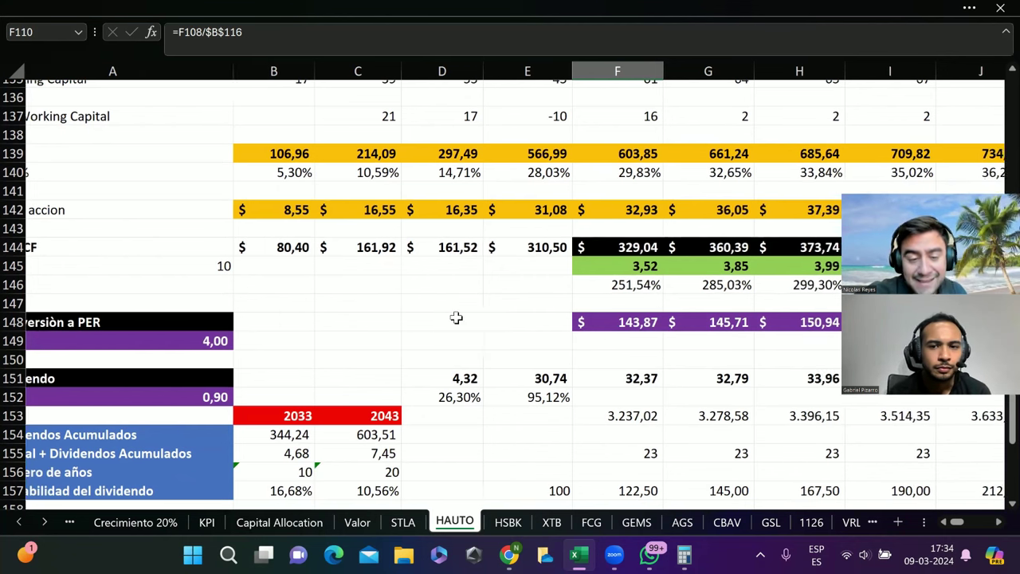
{"action": "scroll", "coordinate": [455, 318], "scroll_direction": "down", "scroll_amount": 1}
{"action": "left_click", "coordinate": [172, 298]}
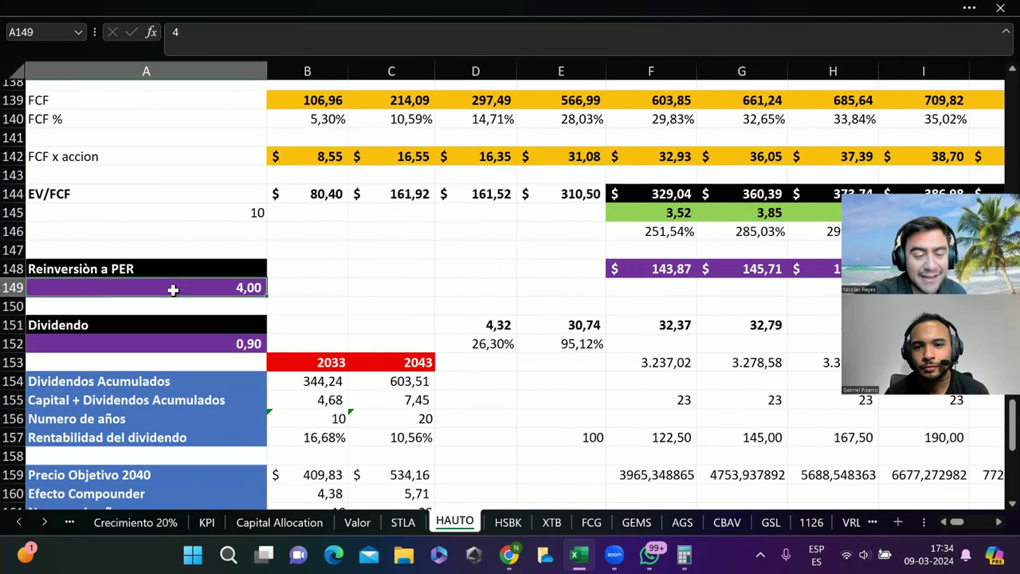
{"action": "type", "text": "10"}
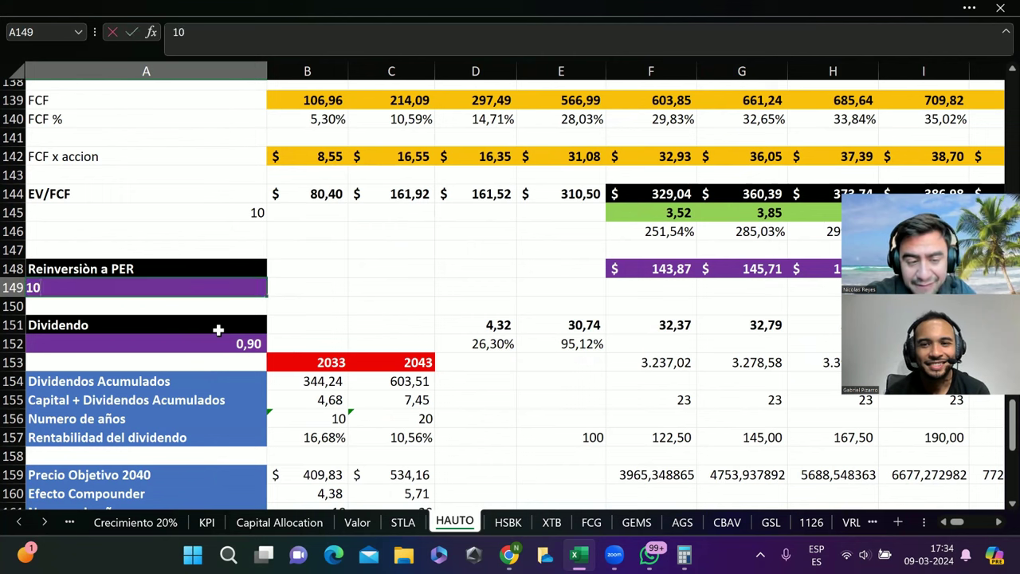
{"action": "key", "text": "Return"}
{"action": "scroll", "coordinate": [782, 478], "scroll_direction": "right", "scroll_amount": 2}
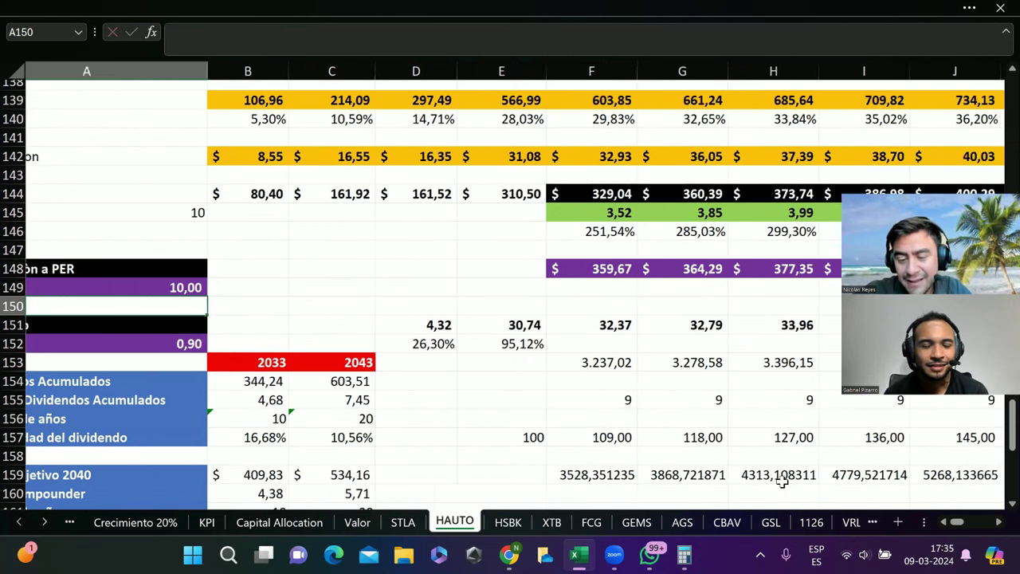
{"action": "scroll", "coordinate": [518, 410], "scroll_direction": "right", "scroll_amount": 1}
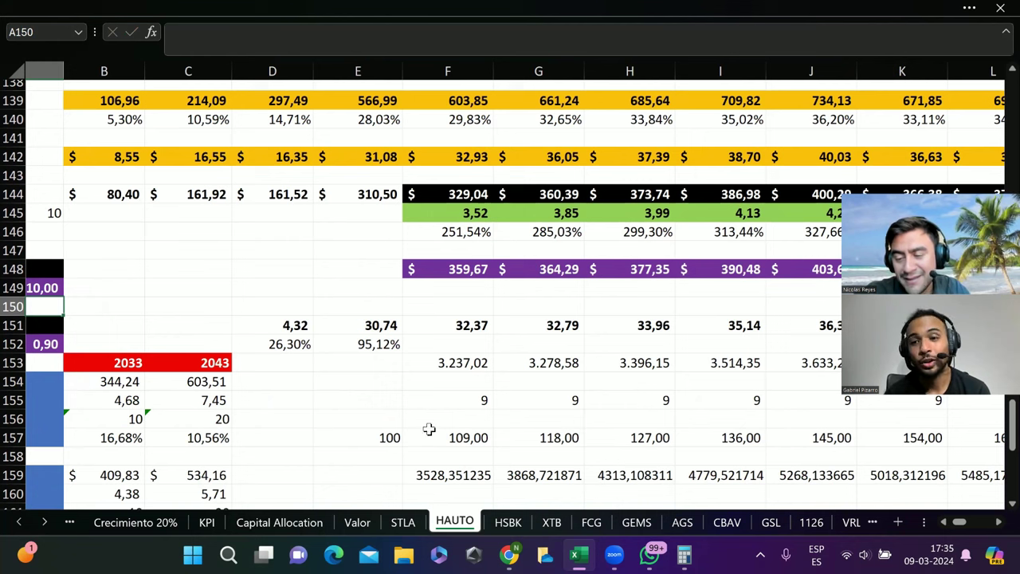
{"action": "scroll", "coordinate": [457, 365], "scroll_direction": "left", "scroll_amount": 3}
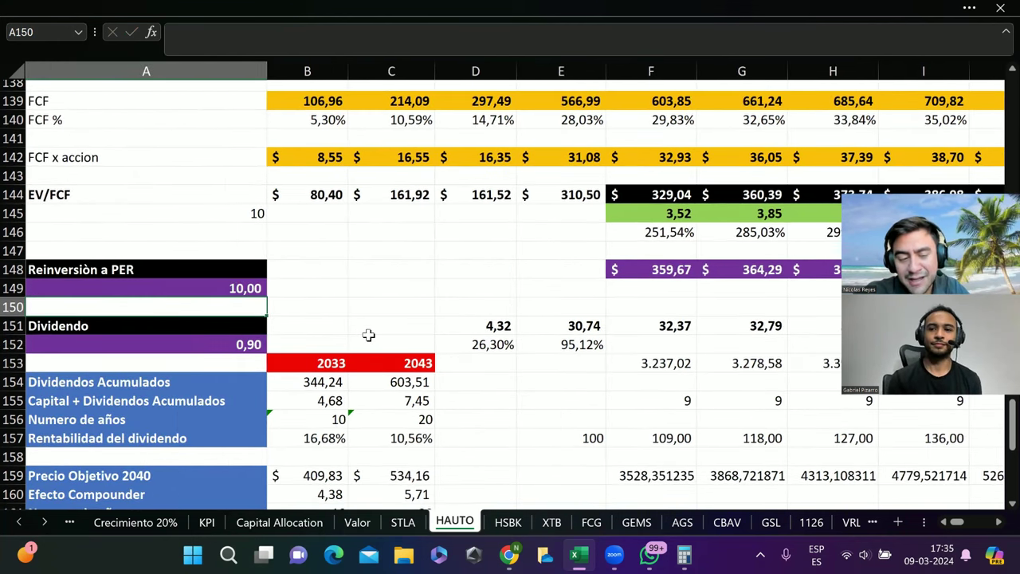
- Set the EV/FCF multiple in A145 and the Reinversiòn a PER multiple in A149 to 8
{"action": "right_click", "coordinate": [205, 290]}
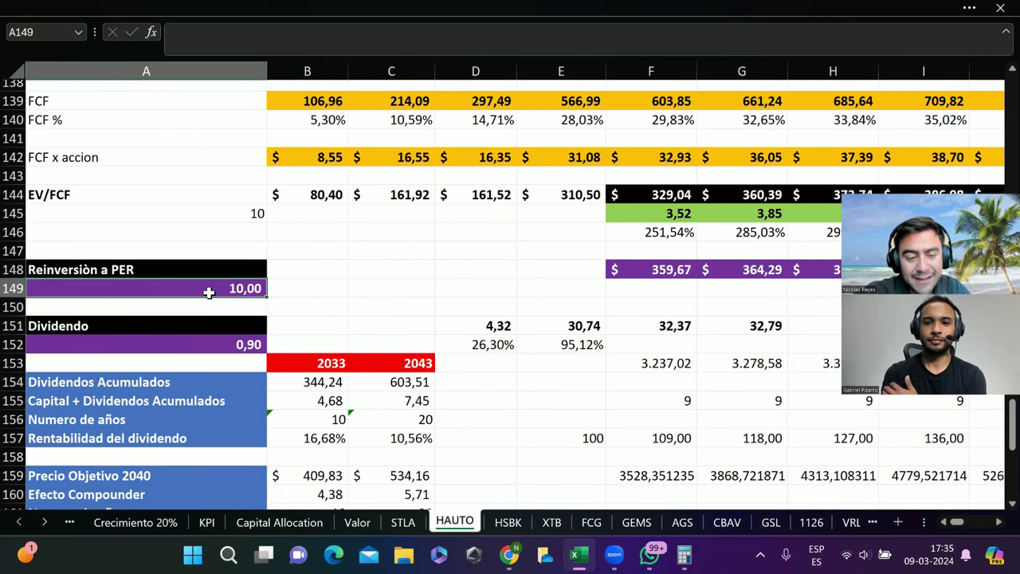
{"action": "key", "text": "Escape"}
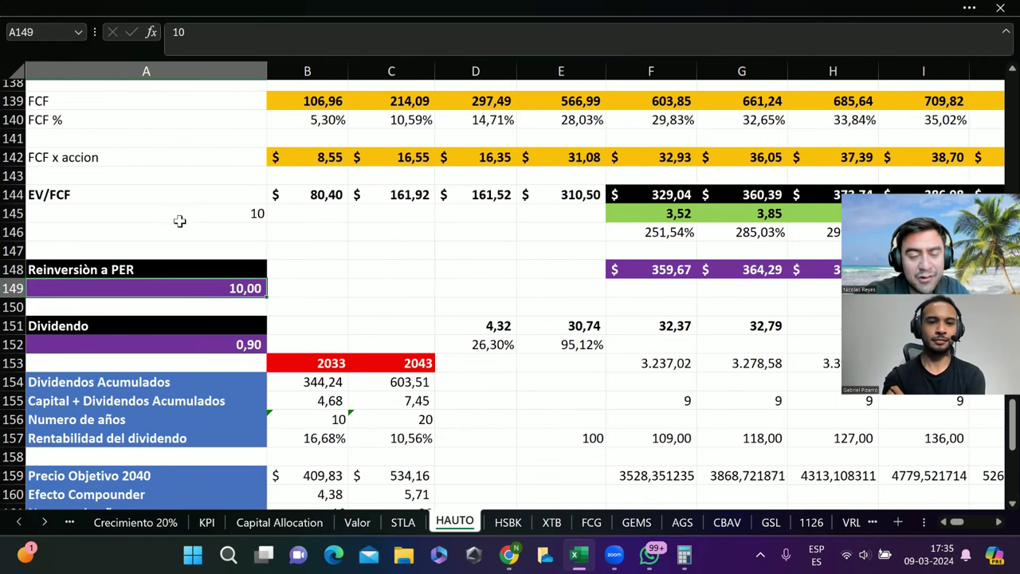
{"action": "right_click", "coordinate": [180, 215]}
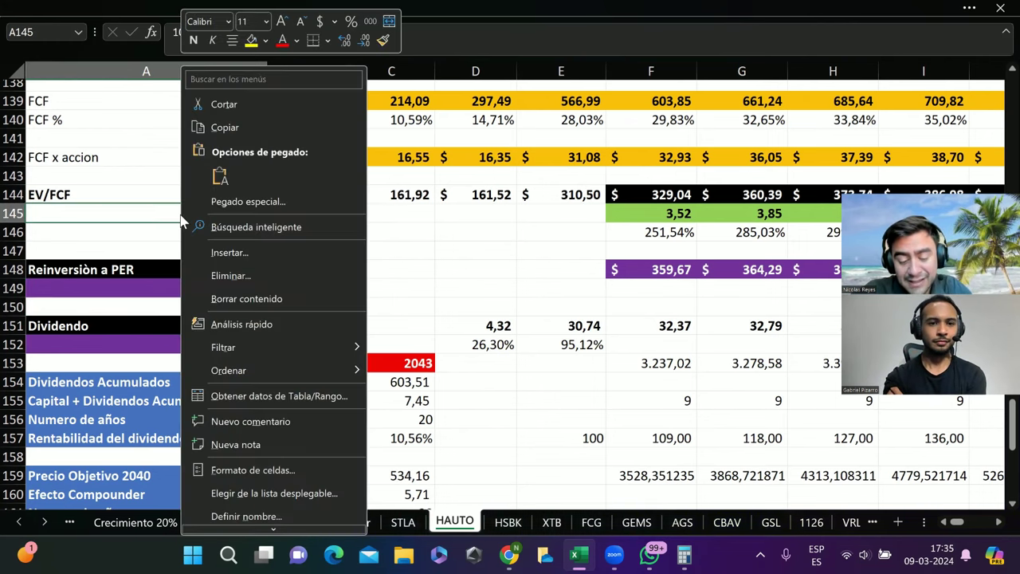
{"action": "key", "text": "Escape"}
{"action": "type", "text": "8"}
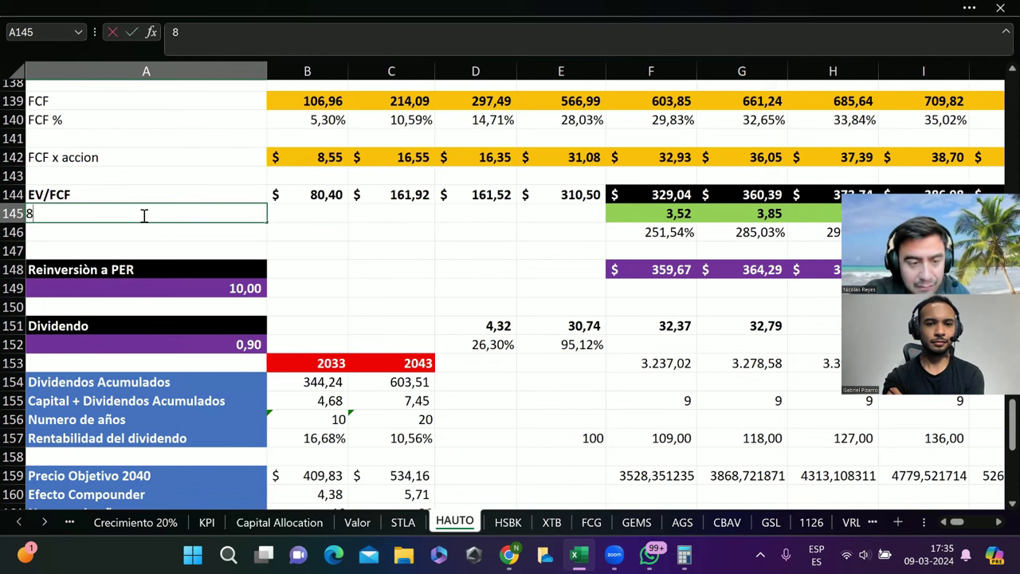
{"action": "left_click", "coordinate": [144, 287]}
{"action": "type", "text": "8"}
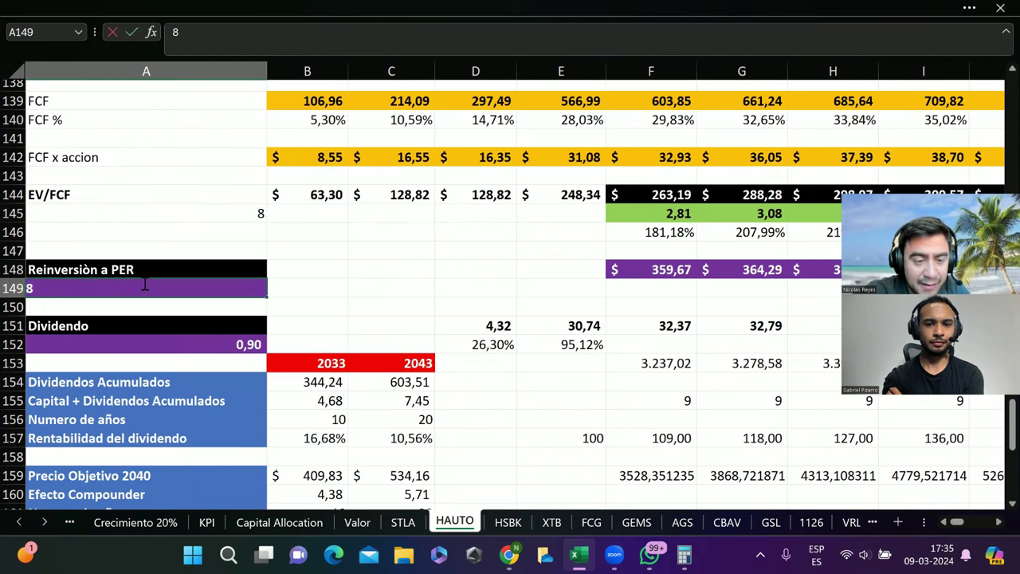
{"action": "key", "text": "Return"}
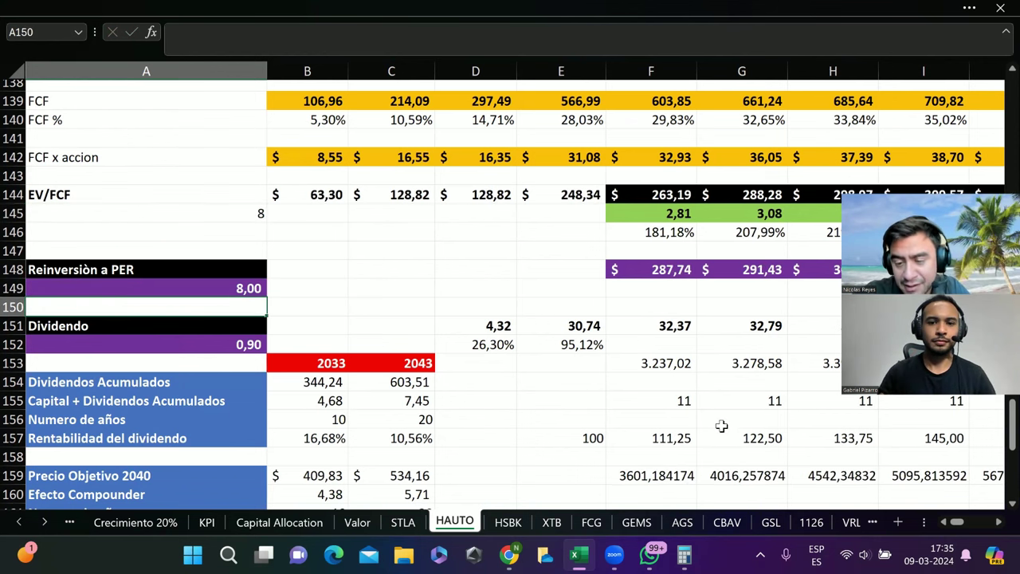
- Set the EV/FCF multiple to 10 and the Reinversiòn a PER multiple to 4
{"action": "left_click", "coordinate": [244, 212]}
{"action": "right_click", "coordinate": [244, 212]}
{"action": "left_click", "coordinate": [191, 225]}
{"action": "type", "text": "10"}
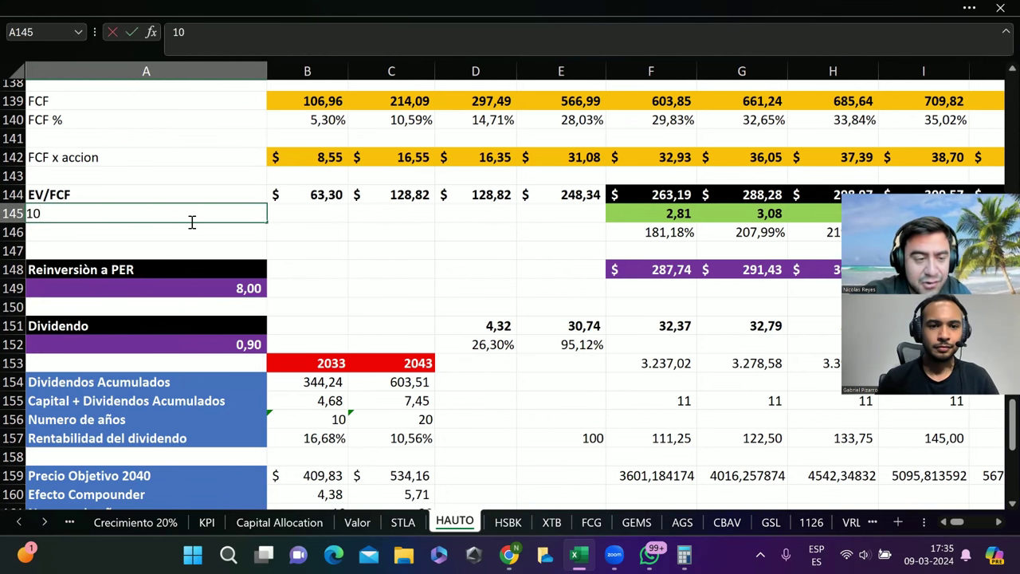
{"action": "left_click", "coordinate": [246, 288]}
{"action": "type", "text": "4"}
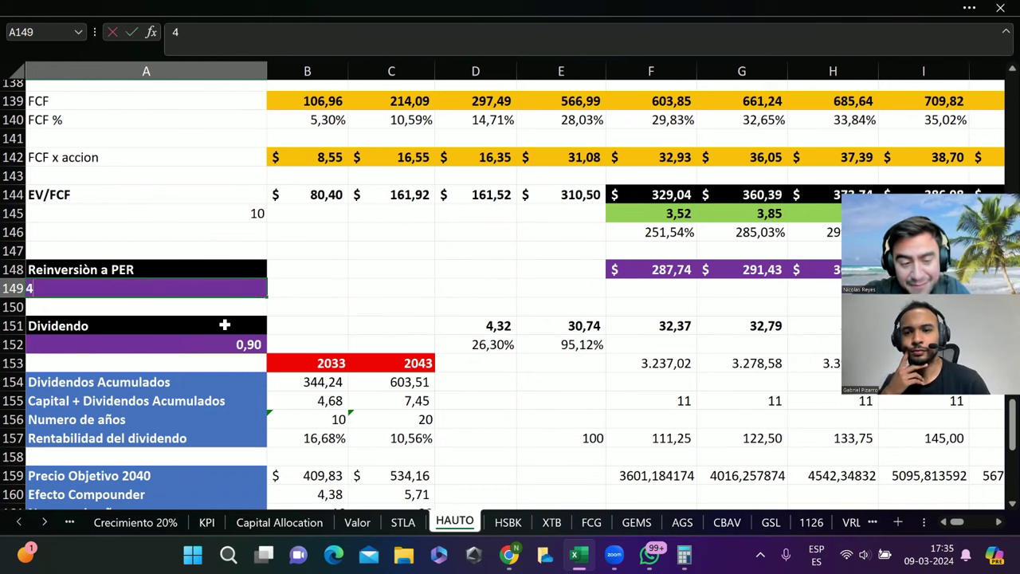
{"action": "key", "text": "Return"}
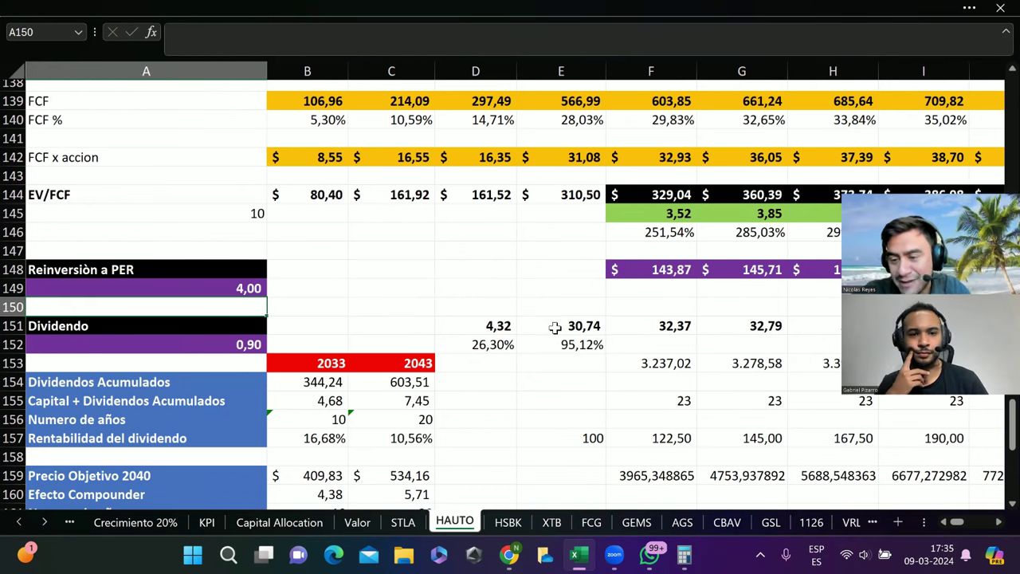
- Inspect the 2033 Capital + Dividendos Acumulados formula and highlight the Dividendo projections in F151:J151
{"action": "scroll", "coordinate": [502, 372], "scroll_direction": "down", "scroll_amount": 4}
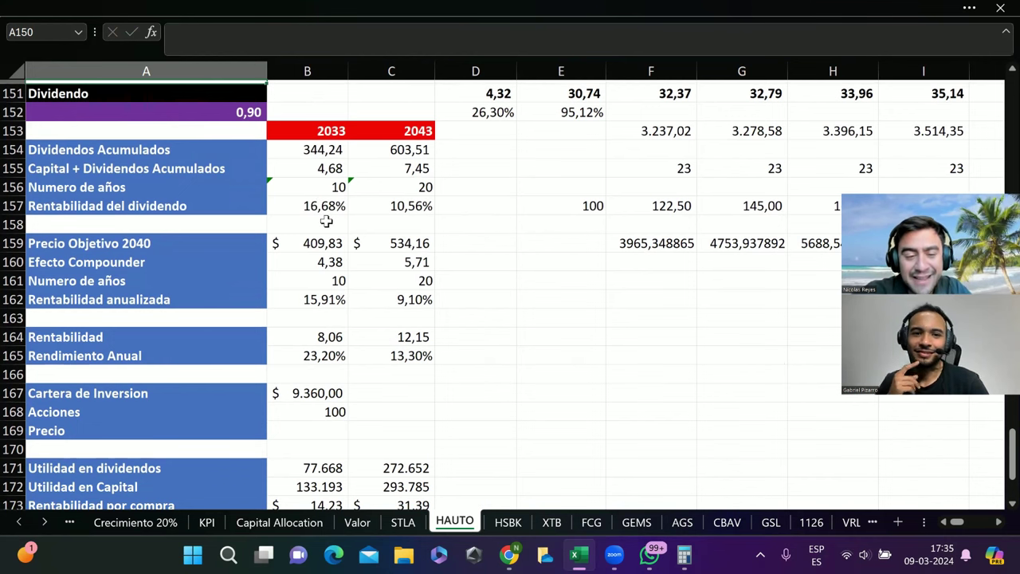
{"action": "right_click", "coordinate": [317, 168]}
{"action": "key", "text": "Escape"}
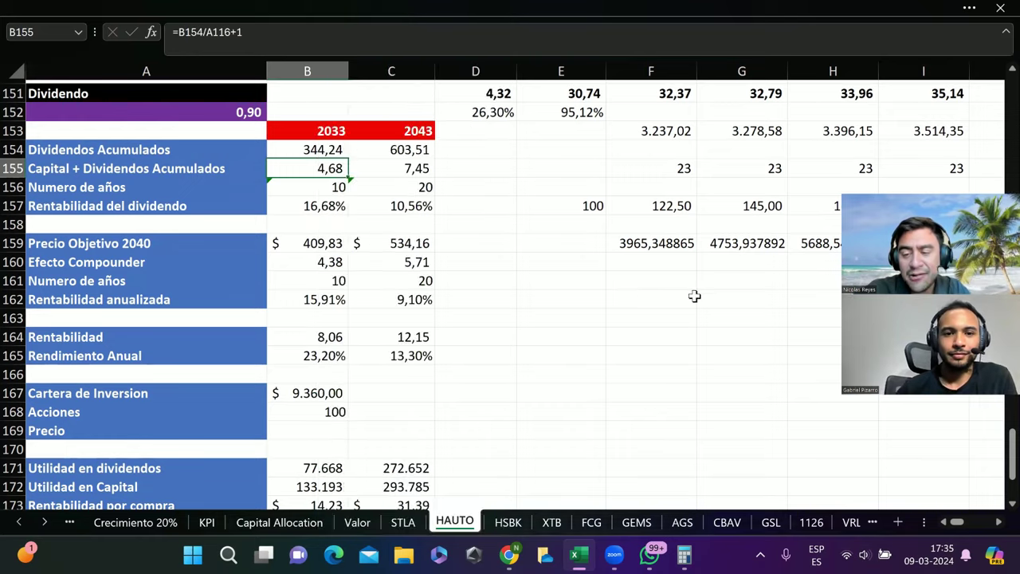
{"action": "scroll", "coordinate": [694, 296], "scroll_direction": "up", "scroll_amount": 1}
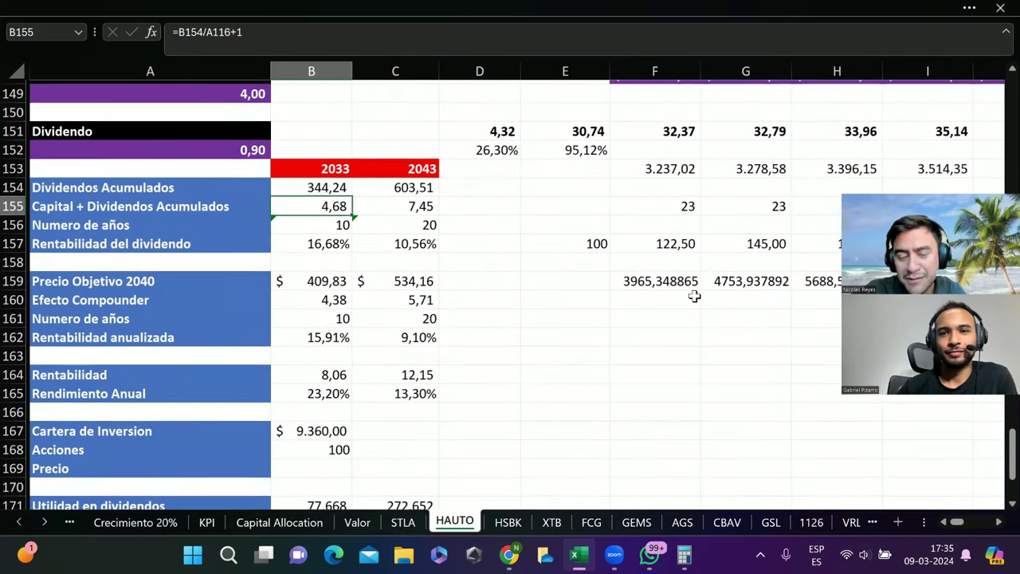
{"action": "scroll", "coordinate": [686, 279], "scroll_direction": "up", "scroll_amount": 2}
{"action": "scroll", "coordinate": [686, 279], "scroll_direction": "right", "scroll_amount": 3}
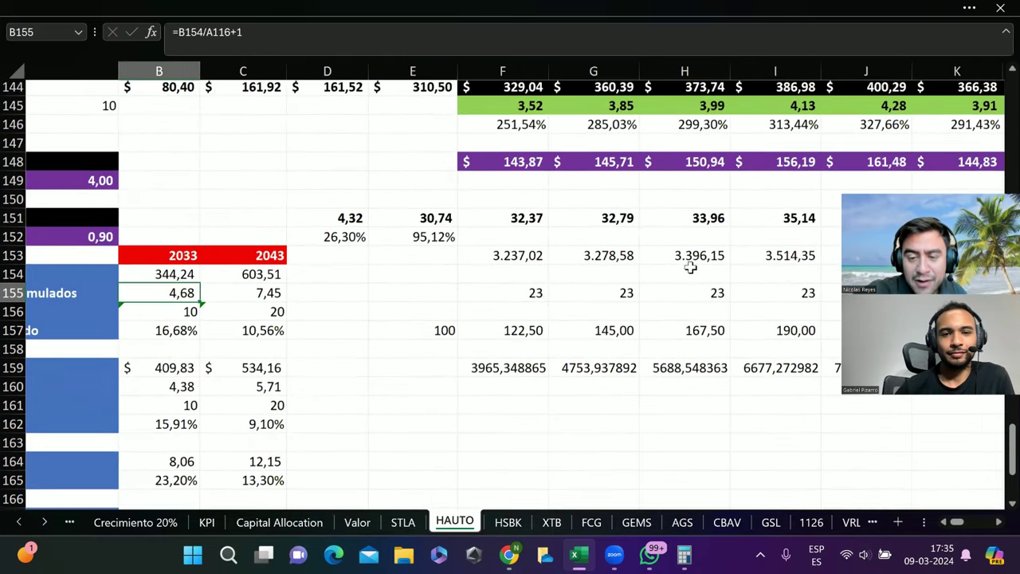
{"action": "scroll", "coordinate": [690, 268], "scroll_direction": "right", "scroll_amount": 1}
{"action": "left_click_drag", "start_coordinate": [485, 220], "coordinate": [811, 214]}
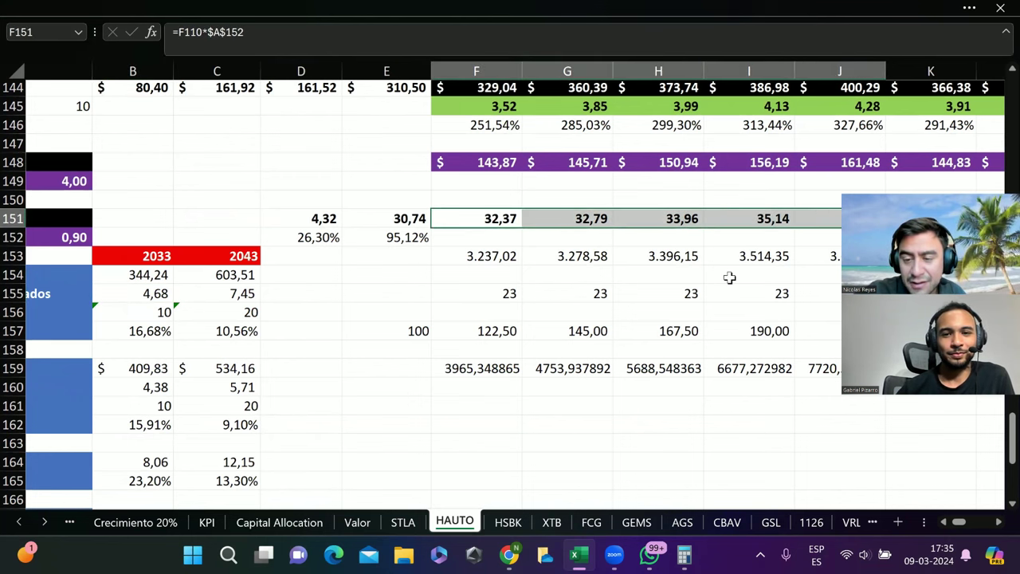
{"action": "scroll", "coordinate": [728, 278], "scroll_direction": "right", "scroll_amount": 3}
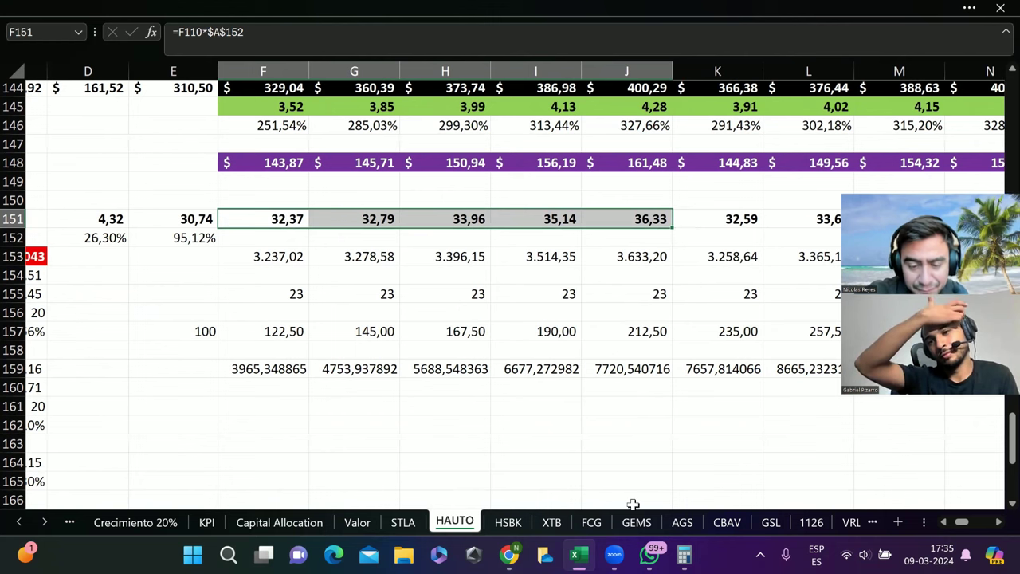
- Sum the projected dividends F151:J151 in cell F161 with the SUMA function
{"action": "left_click", "coordinate": [281, 406]}
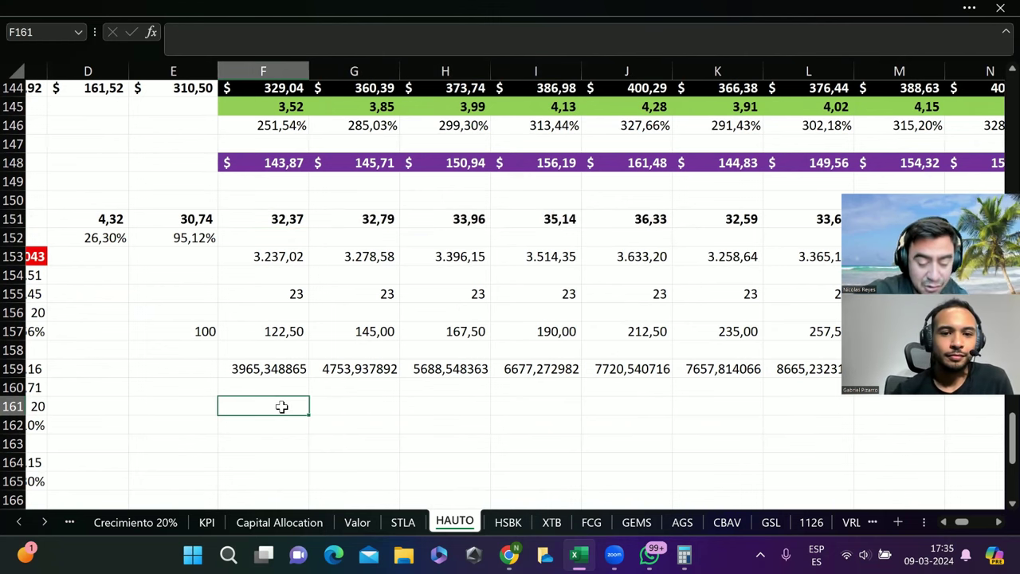
{"action": "type", "text": "=suma"}
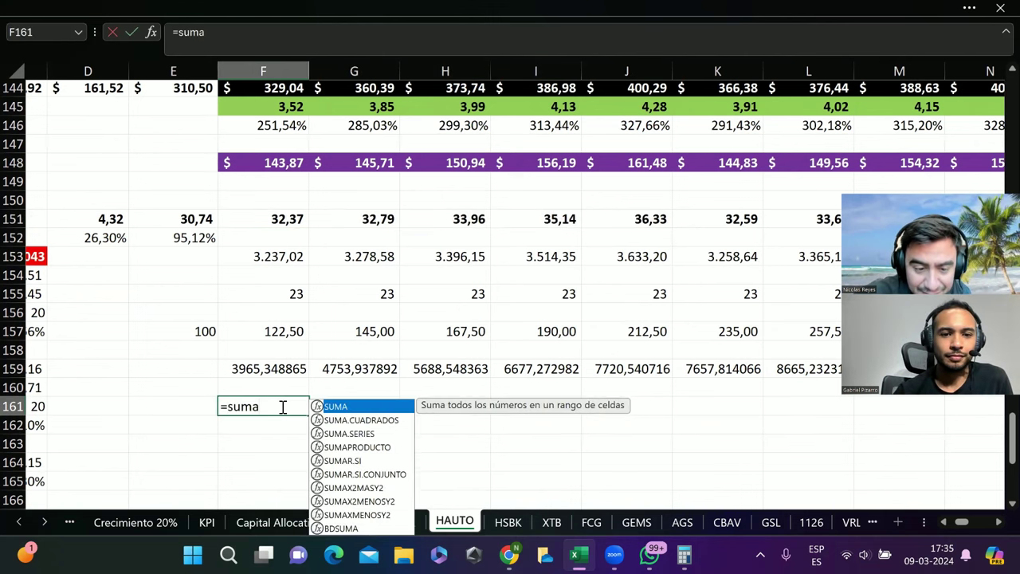
{"action": "double_click", "coordinate": [349, 408]}
{"action": "left_click_drag", "start_coordinate": [273, 221], "coordinate": [612, 220]}
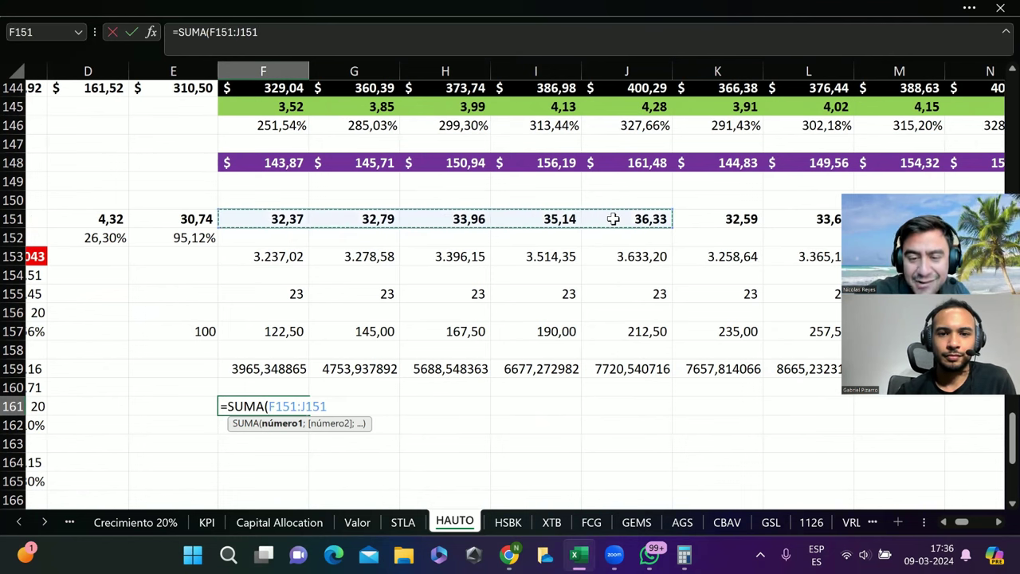
{"action": "key", "text": "Return"}
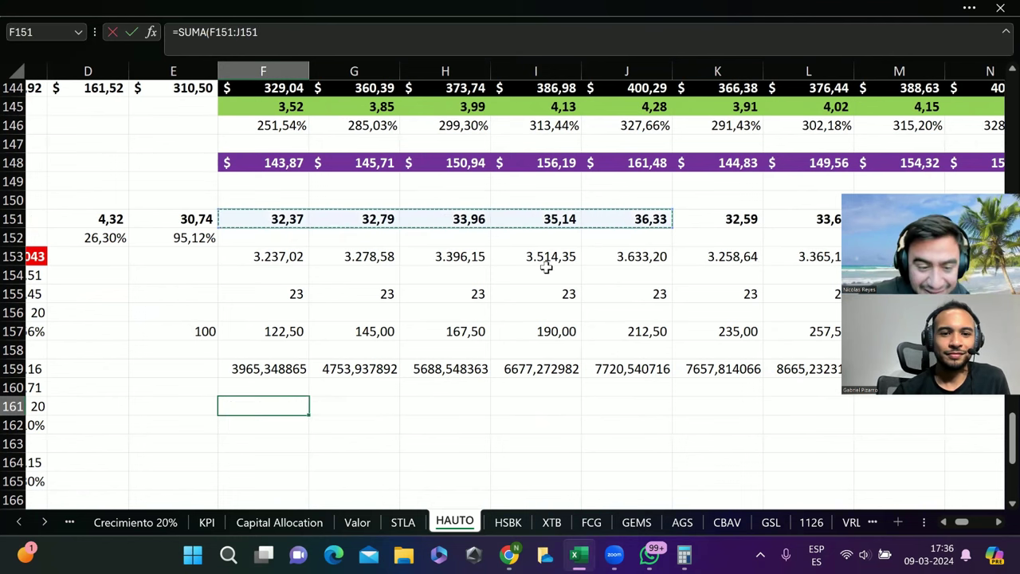
- Divide the dividend sum in F161 by the Valor Actual in A116, placing the ratio in F162
{"action": "type", "text": "="}
{"action": "left_click", "coordinate": [285, 406]}
{"action": "type", "text": "/"}
{"action": "scroll", "coordinate": [166, 364], "scroll_direction": "left", "scroll_amount": 5}
{"action": "scroll", "coordinate": [166, 365], "scroll_direction": "up", "scroll_amount": 2}
{"action": "scroll", "coordinate": [166, 364], "scroll_direction": "up", "scroll_amount": 8}
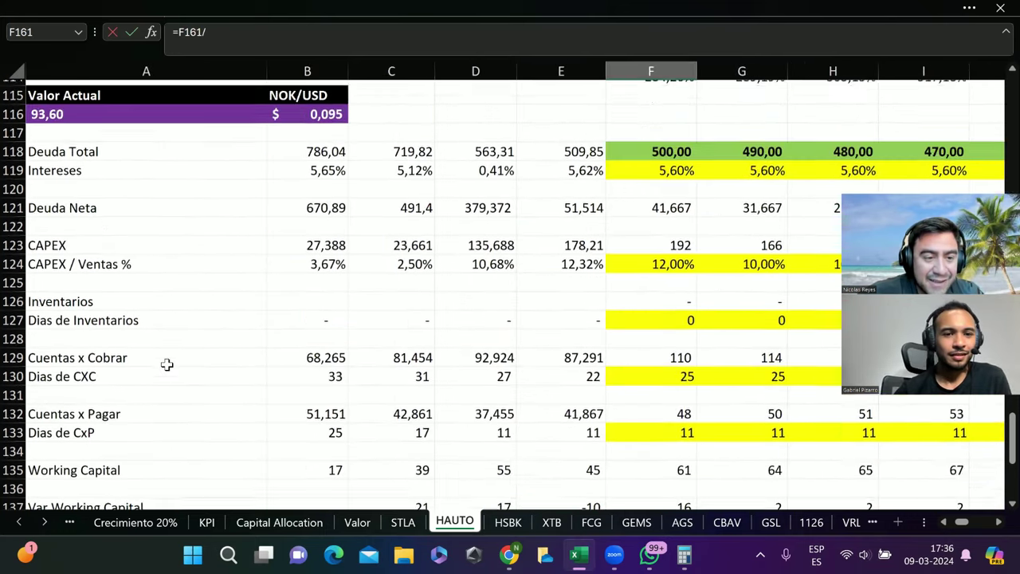
{"action": "scroll", "coordinate": [166, 364], "scroll_direction": "up", "scroll_amount": 2}
{"action": "left_click", "coordinate": [182, 208]}
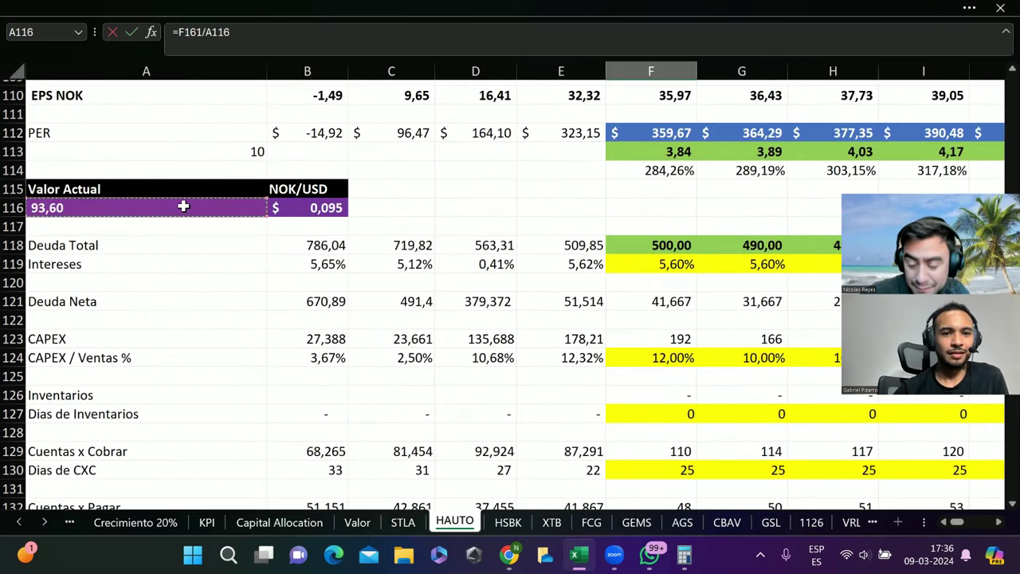
{"action": "key", "text": "Return"}
- Clear the dividend sum and ratio in F161:F162 by filling the blank cells E161:E162 over them
{"action": "left_click", "coordinate": [687, 465]}
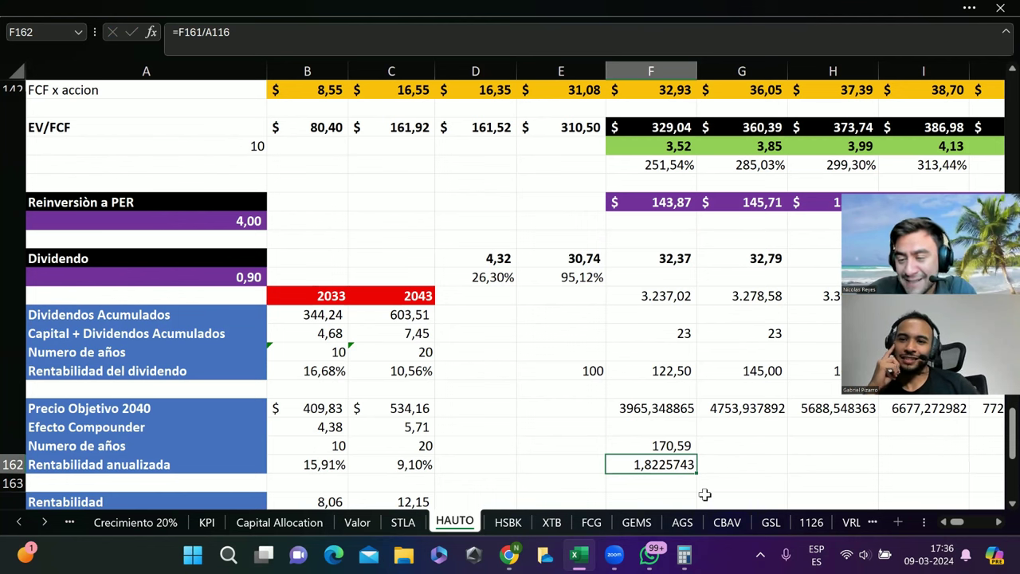
{"action": "right_click", "coordinate": [657, 448]}
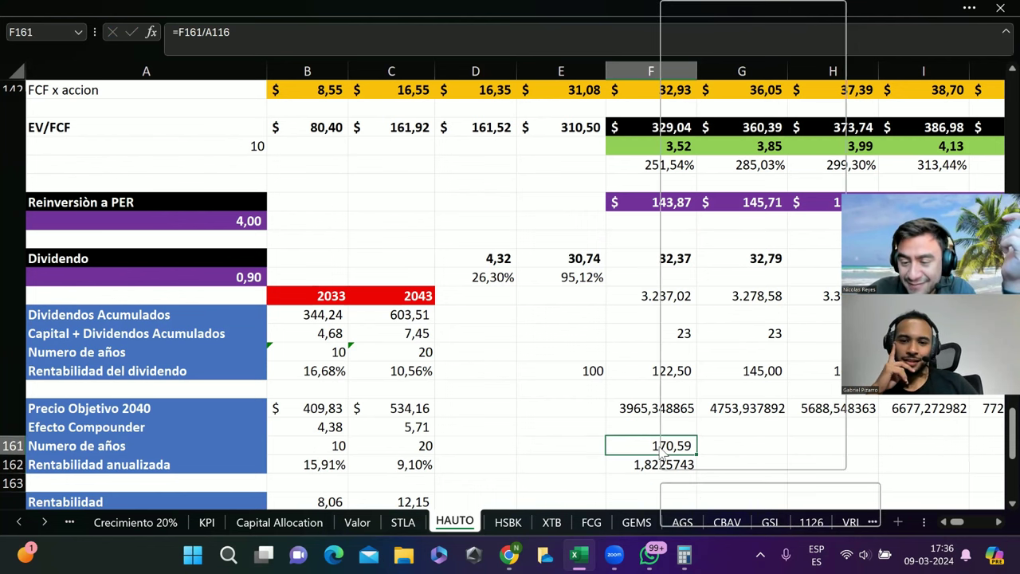
{"action": "left_click", "coordinate": [573, 458]}
{"action": "left_click_drag", "start_coordinate": [575, 448], "coordinate": [733, 488]}
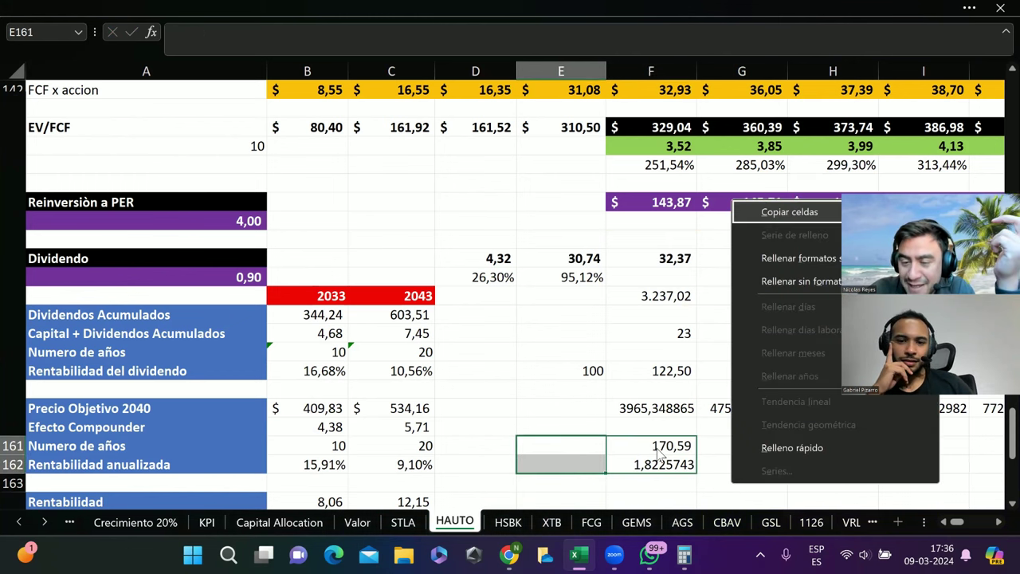
{"action": "left_click", "coordinate": [612, 448]}
{"action": "left_click_drag", "start_coordinate": [606, 472], "coordinate": [700, 480]}
{"action": "left_click", "coordinate": [742, 449]}
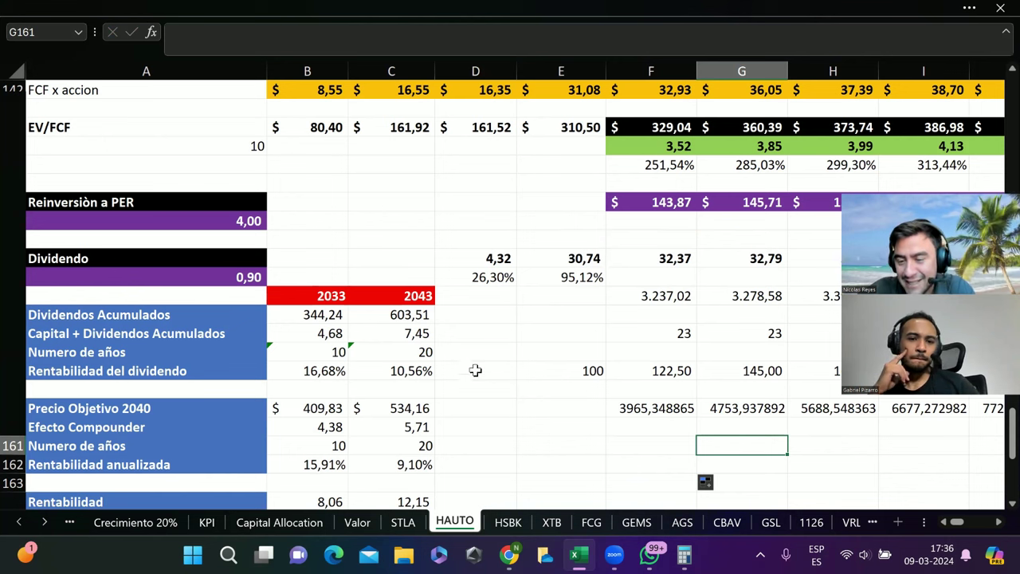
- Inspect the 2033 formulas for Rentabilidad del dividendo, Precio Objetivo 2040 and Capital + Dividendos Acumulados
{"action": "left_click", "coordinate": [339, 369]}
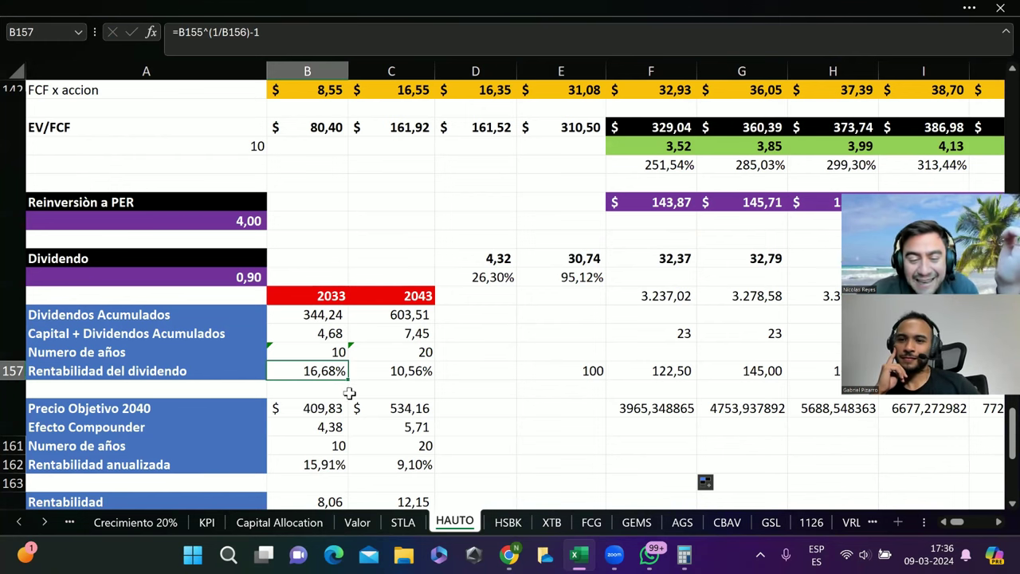
{"action": "scroll", "coordinate": [487, 413], "scroll_direction": "down", "scroll_amount": 1}
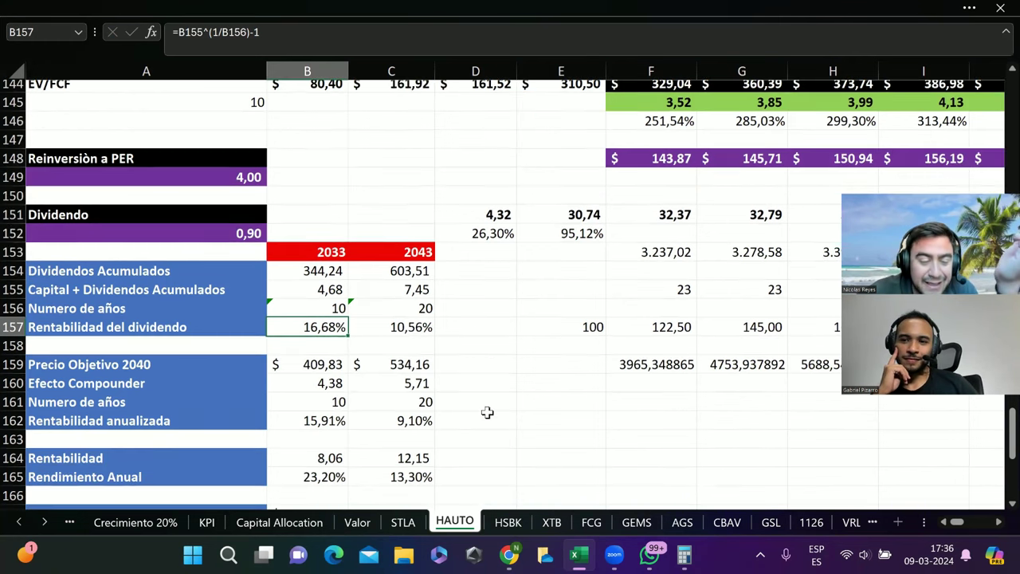
{"action": "left_click", "coordinate": [332, 367]}
{"action": "right_click", "coordinate": [332, 366]}
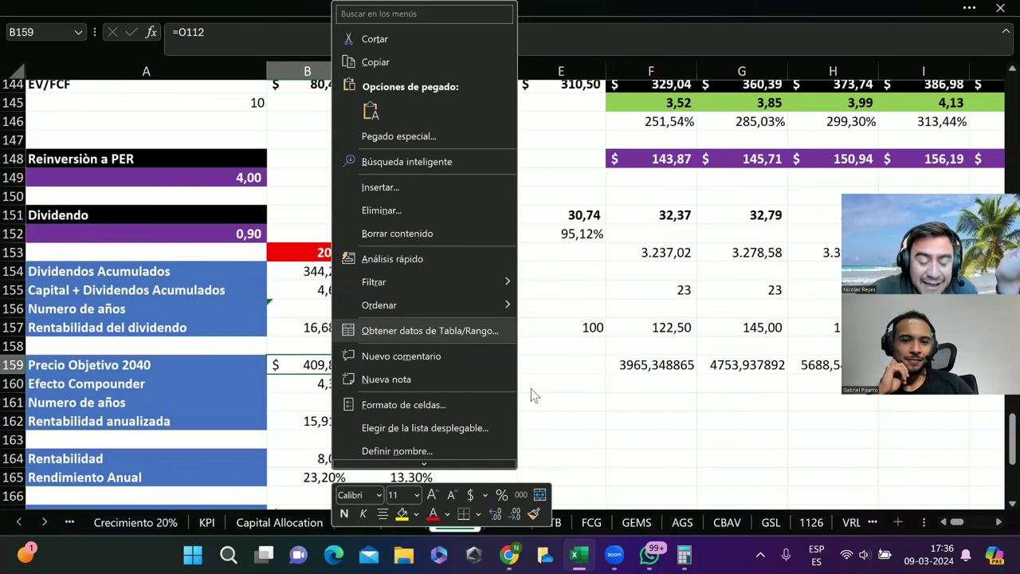
{"action": "right_click", "coordinate": [694, 415]}
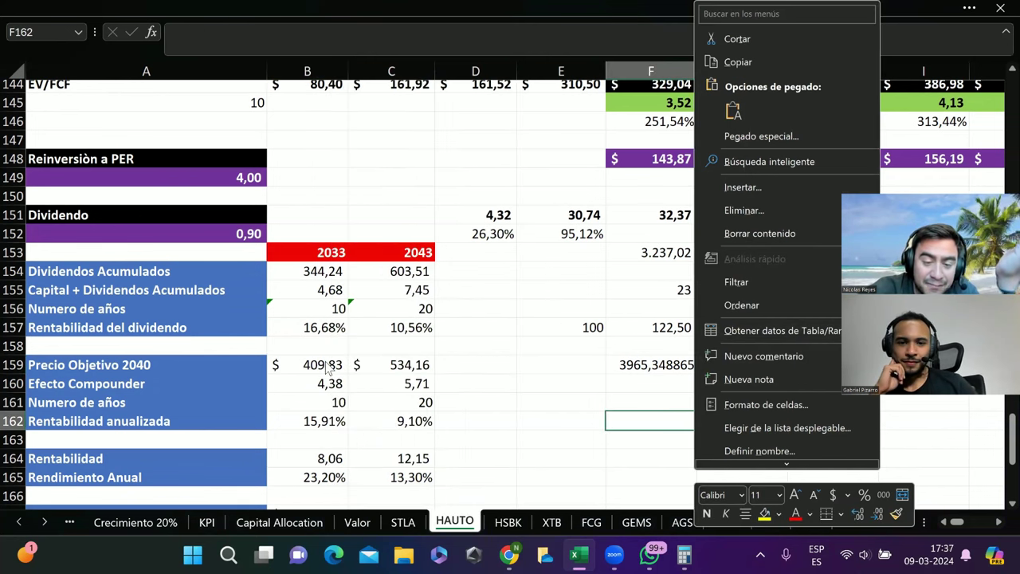
{"action": "key", "text": "Escape"}
{"action": "left_click", "coordinate": [327, 363]}
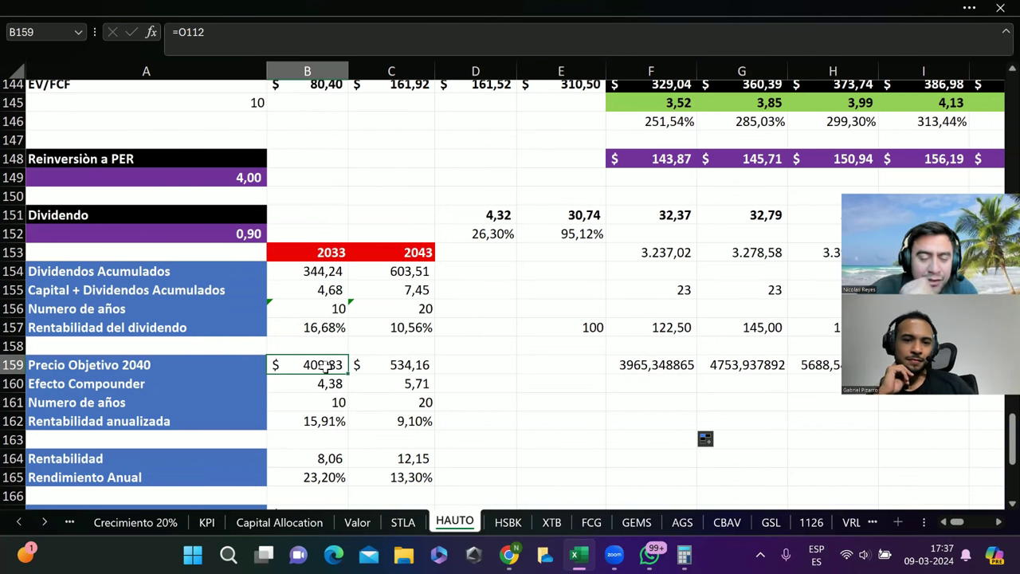
{"action": "left_click", "coordinate": [332, 293]}
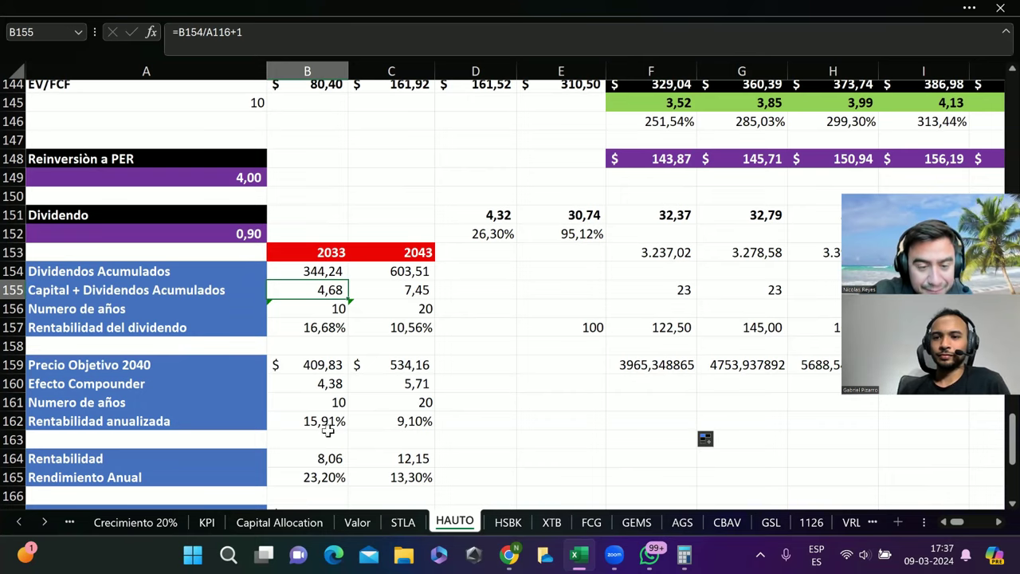
- Inspect the 2033 Rentabilidad and Rendimiento Anual formulas and review the Cartera de Inversion and Descuento Flujos de Caja sections
{"action": "scroll", "coordinate": [397, 426], "scroll_direction": "down", "scroll_amount": 1}
{"action": "left_click", "coordinate": [329, 384]}
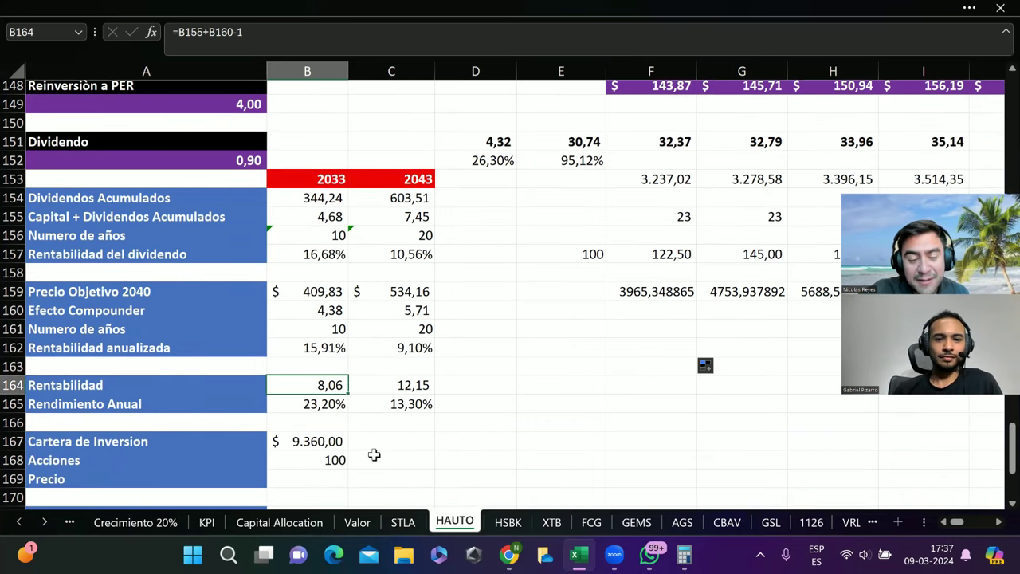
{"action": "left_click", "coordinate": [329, 404]}
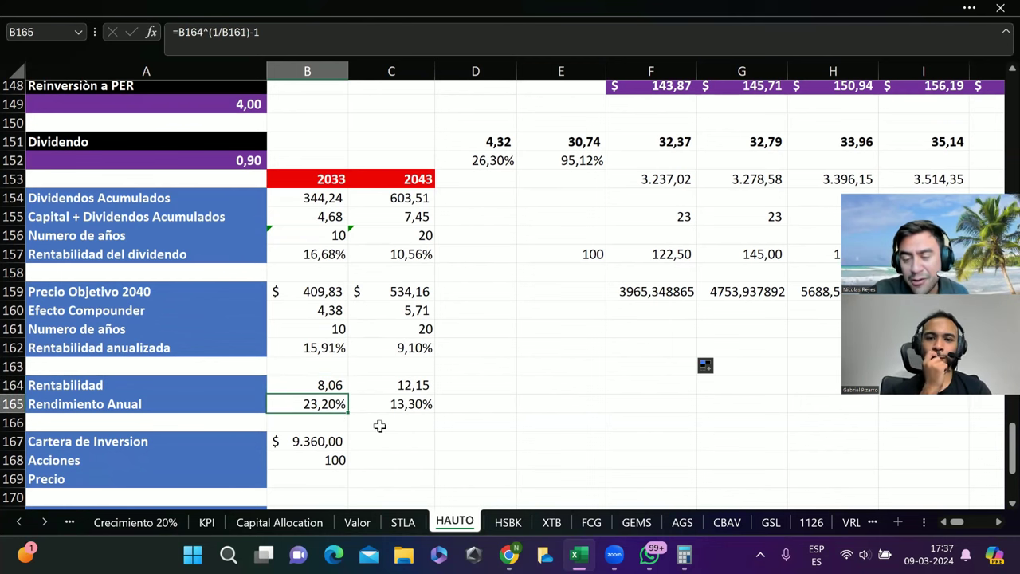
{"action": "scroll", "coordinate": [379, 426], "scroll_direction": "down", "scroll_amount": 4}
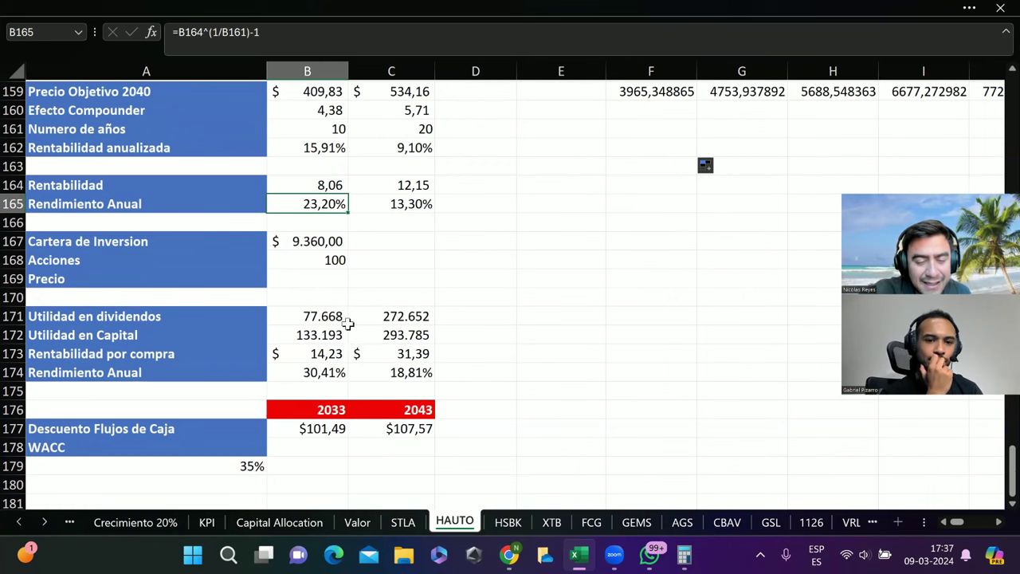
{"action": "scroll", "coordinate": [459, 254], "scroll_direction": "up", "scroll_amount": 4}
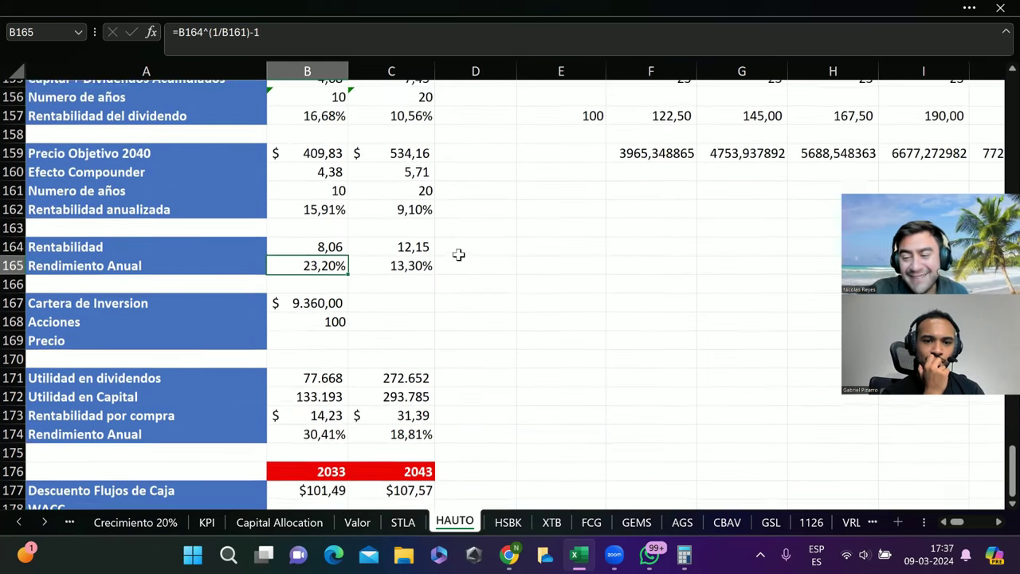
- Review the Reinversiòn a PER multiple in A149 alongside the yearly reinvestment prices, dividends and accumulated share rows
{"action": "scroll", "coordinate": [459, 254], "scroll_direction": "up", "scroll_amount": 2}
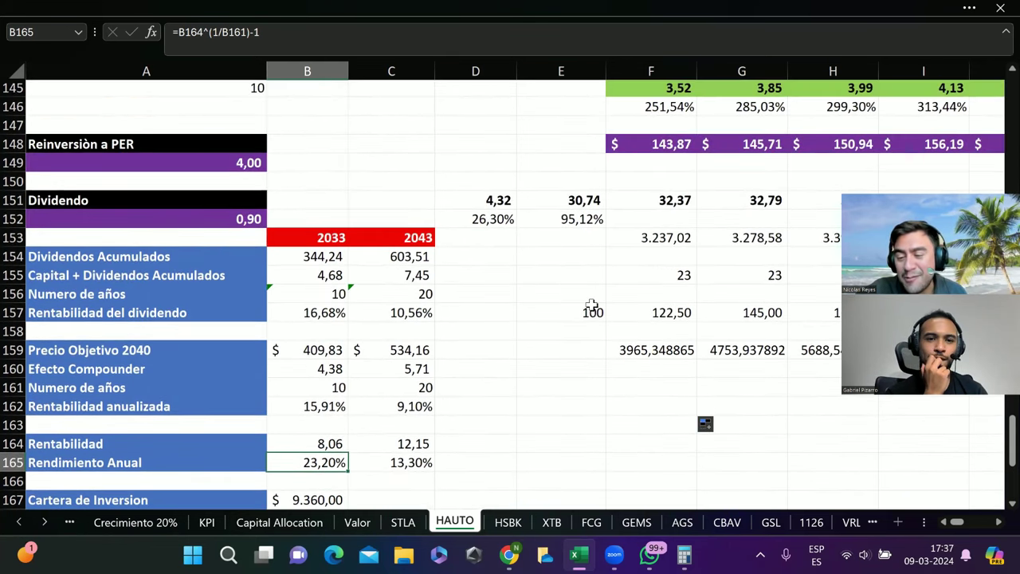
{"action": "scroll", "coordinate": [591, 304], "scroll_direction": "right", "scroll_amount": 1}
{"action": "scroll", "coordinate": [591, 304], "scroll_direction": "up", "scroll_amount": 3}
{"action": "scroll", "coordinate": [589, 303], "scroll_direction": "left", "scroll_amount": 1}
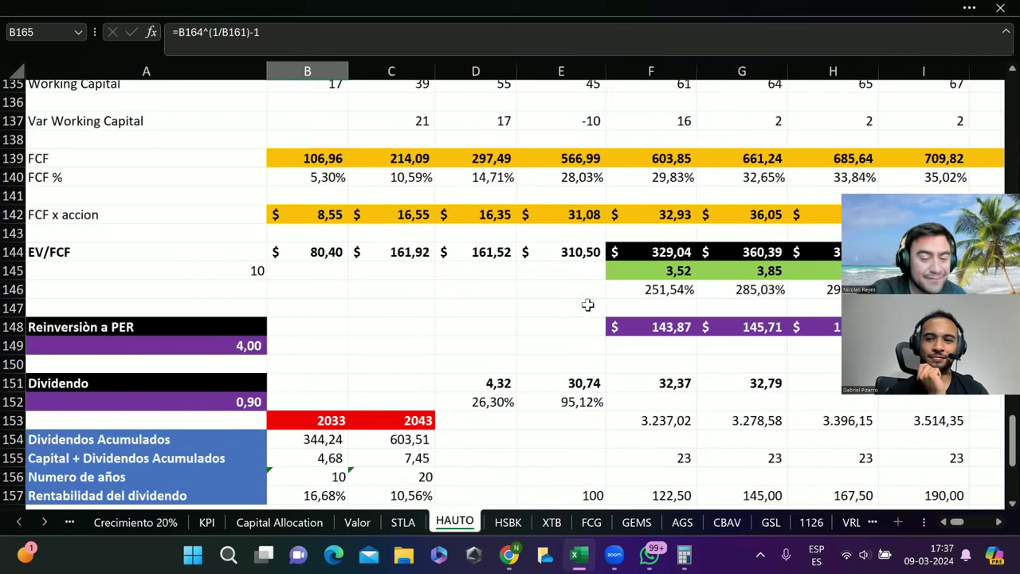
{"action": "scroll", "coordinate": [648, 391], "scroll_direction": "right", "scroll_amount": 3}
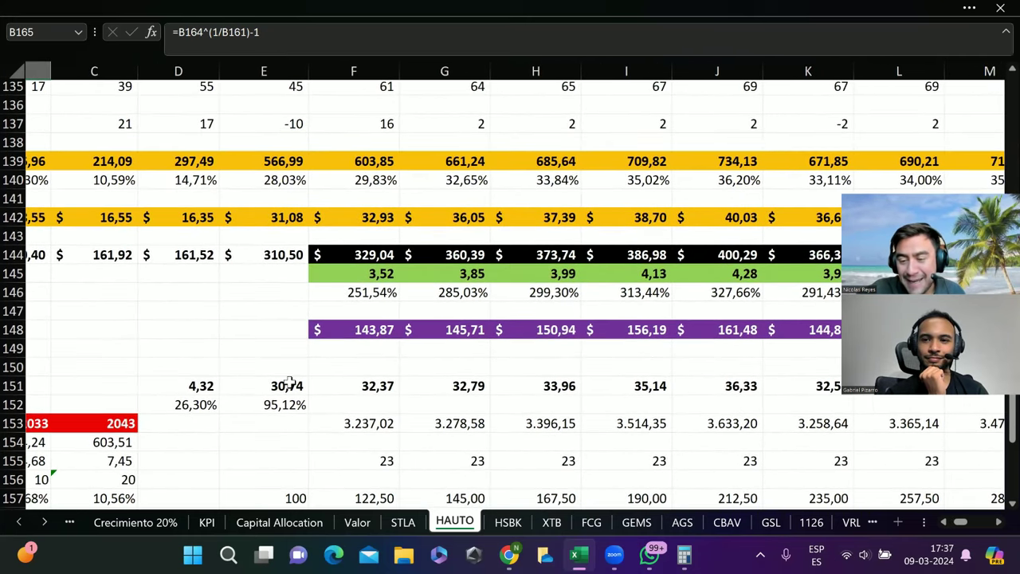
{"action": "scroll", "coordinate": [291, 382], "scroll_direction": "left", "scroll_amount": 3}
{"action": "left_click", "coordinate": [253, 351]}
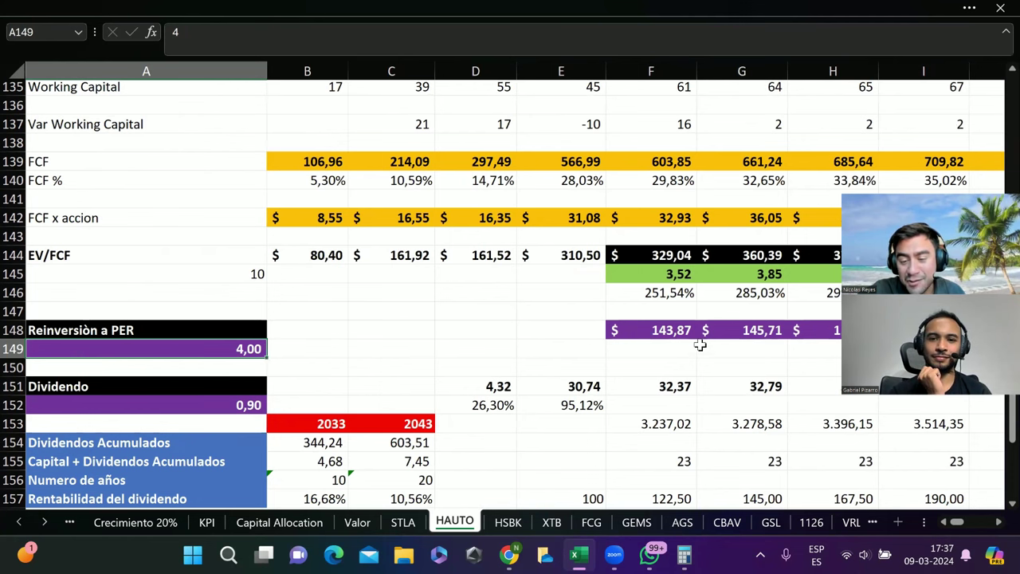
{"action": "scroll", "coordinate": [724, 349], "scroll_direction": "right", "scroll_amount": 5}
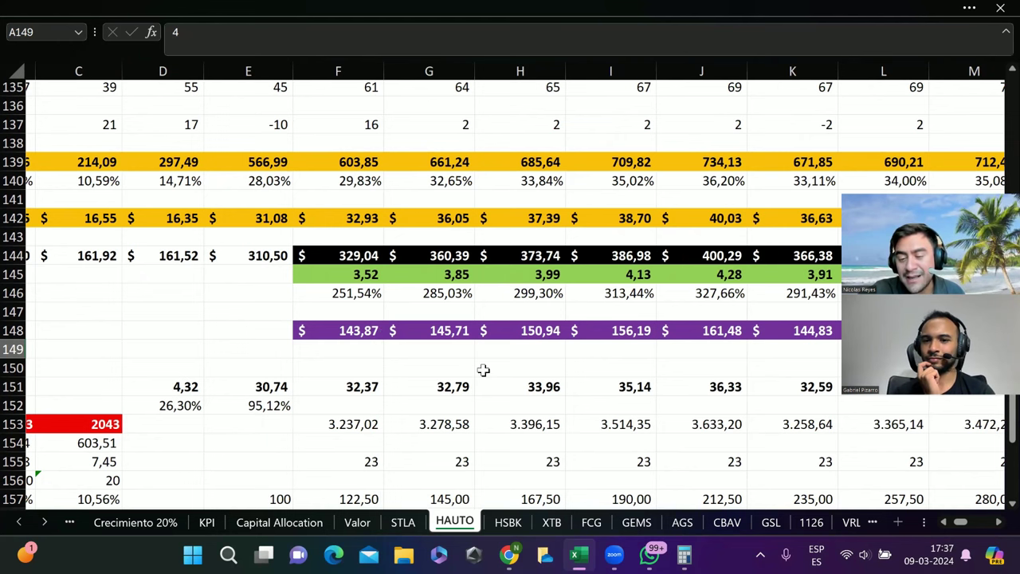
{"action": "scroll", "coordinate": [483, 369], "scroll_direction": "left", "scroll_amount": 3}
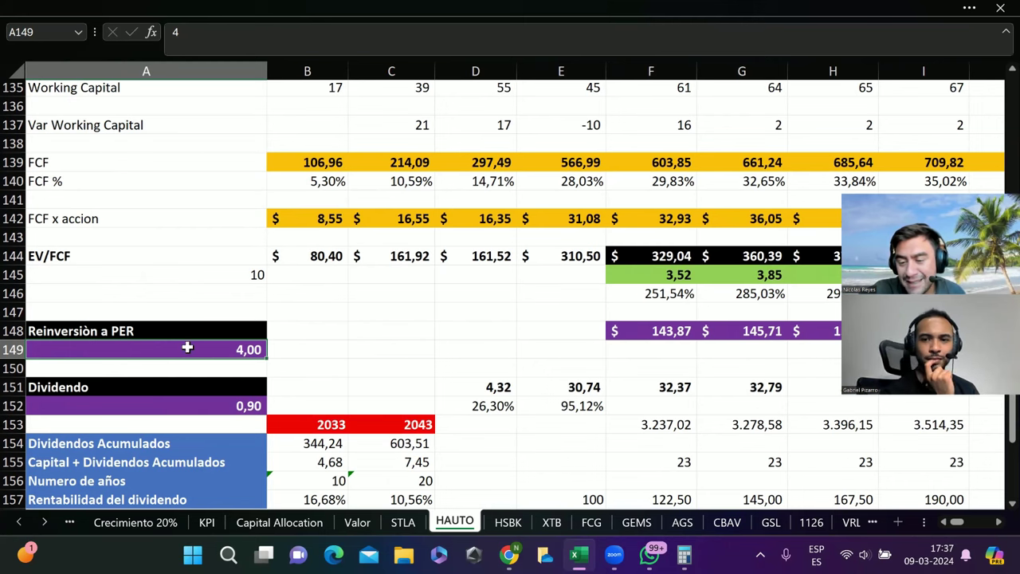
- Inspect the 2033 formulas for Rentabilidad por compra and Rendimiento Anual below the Cartera de Inversion section
{"action": "scroll", "coordinate": [431, 361], "scroll_direction": "down", "scroll_amount": 3}
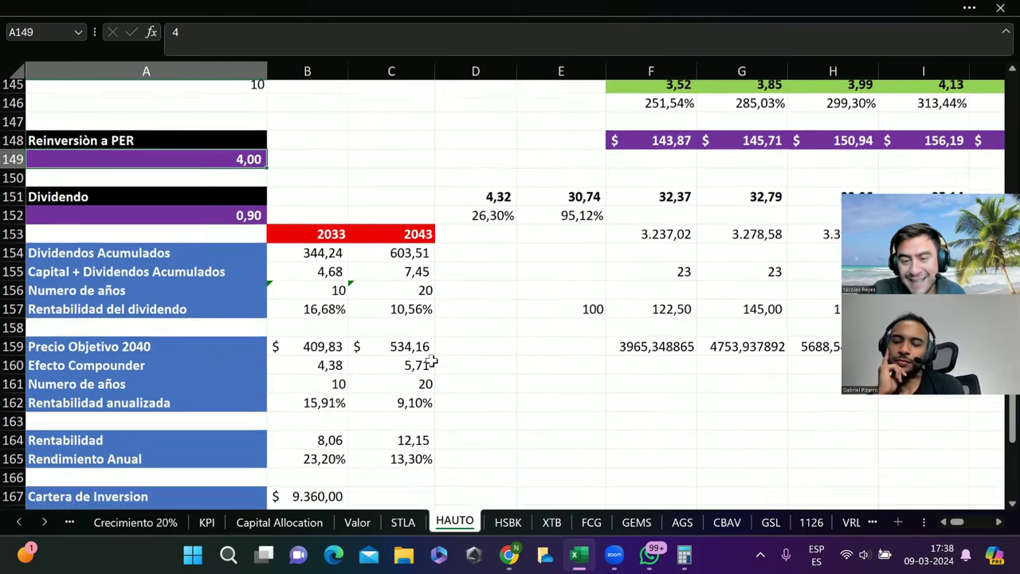
{"action": "scroll", "coordinate": [431, 361], "scroll_direction": "right", "scroll_amount": 3}
{"action": "scroll", "coordinate": [431, 361], "scroll_direction": "down", "scroll_amount": 7}
{"action": "scroll", "coordinate": [431, 361], "scroll_direction": "left", "scroll_amount": 3}
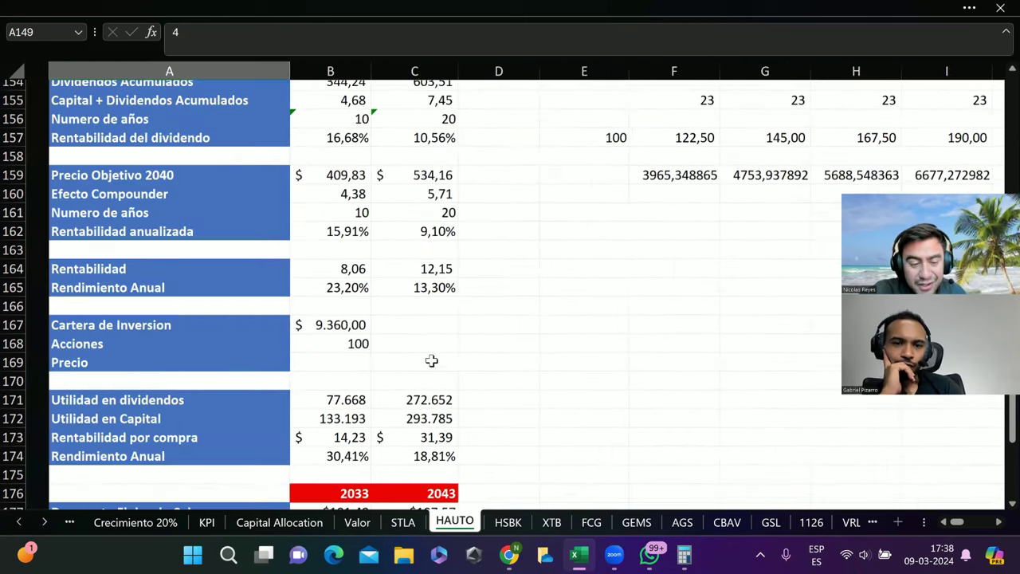
{"action": "left_click", "coordinate": [333, 242]}
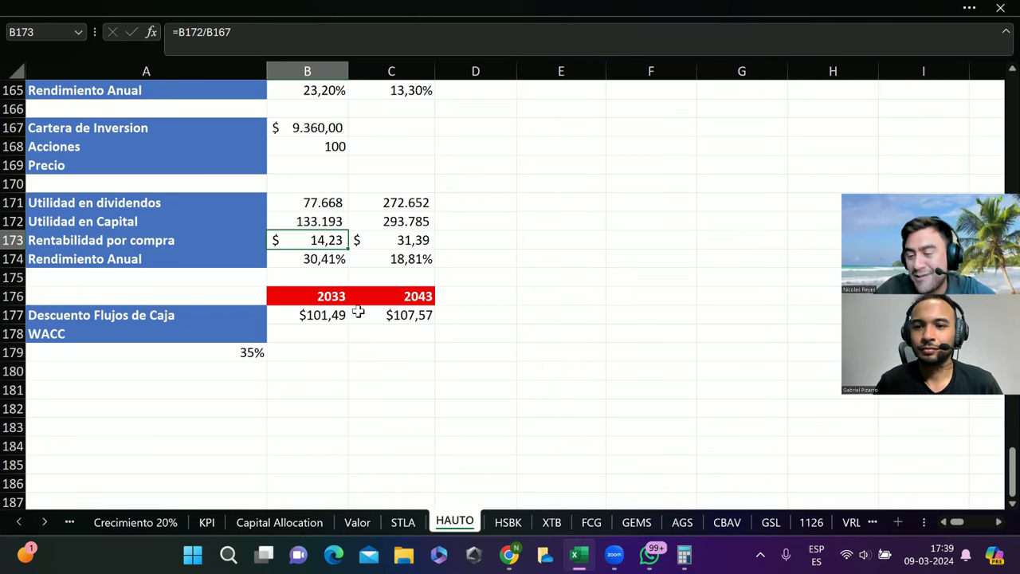
{"action": "left_click_drag", "start_coordinate": [358, 313], "coordinate": [339, 278]}
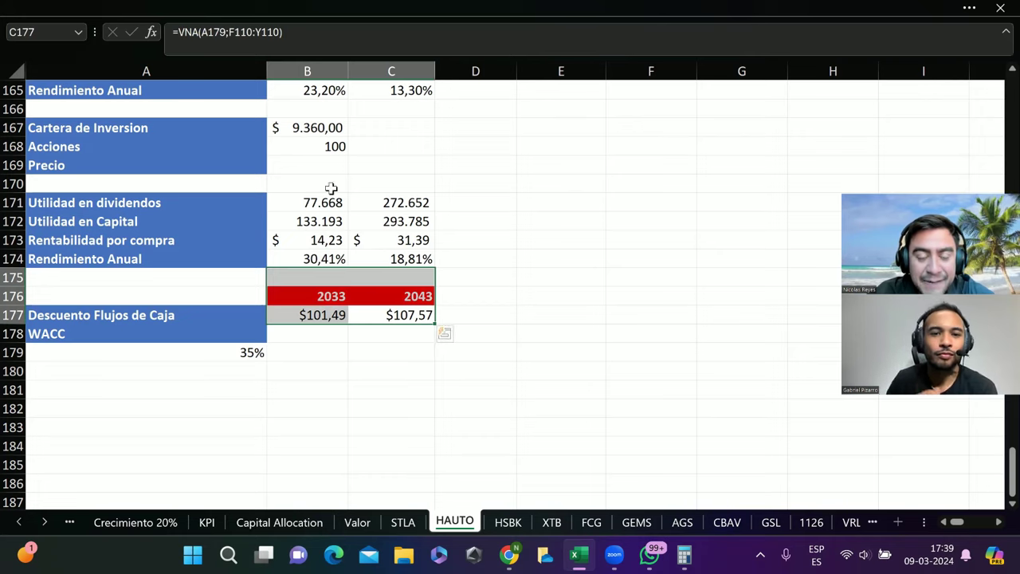
{"action": "scroll", "coordinate": [335, 203], "scroll_direction": "up", "scroll_amount": 2}
{"action": "scroll", "coordinate": [333, 206], "scroll_direction": "down", "scroll_amount": 1}
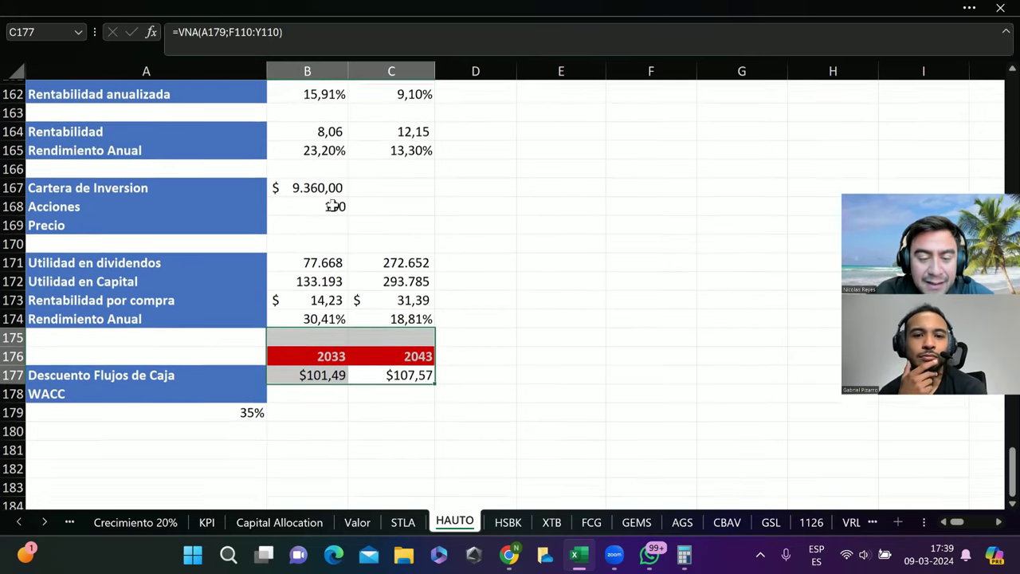
{"action": "left_click", "coordinate": [334, 318]}
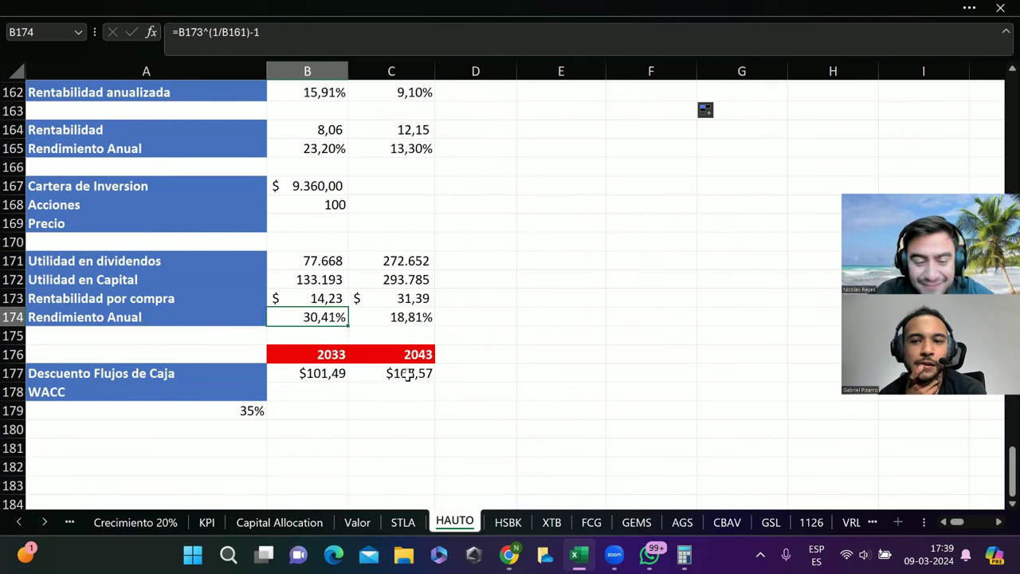
- Compare the yearly EV/FCF, reinvestment price and dividend projections with the annual return results for 2033 and 2043
{"action": "scroll", "coordinate": [467, 348], "scroll_direction": "up", "scroll_amount": 7}
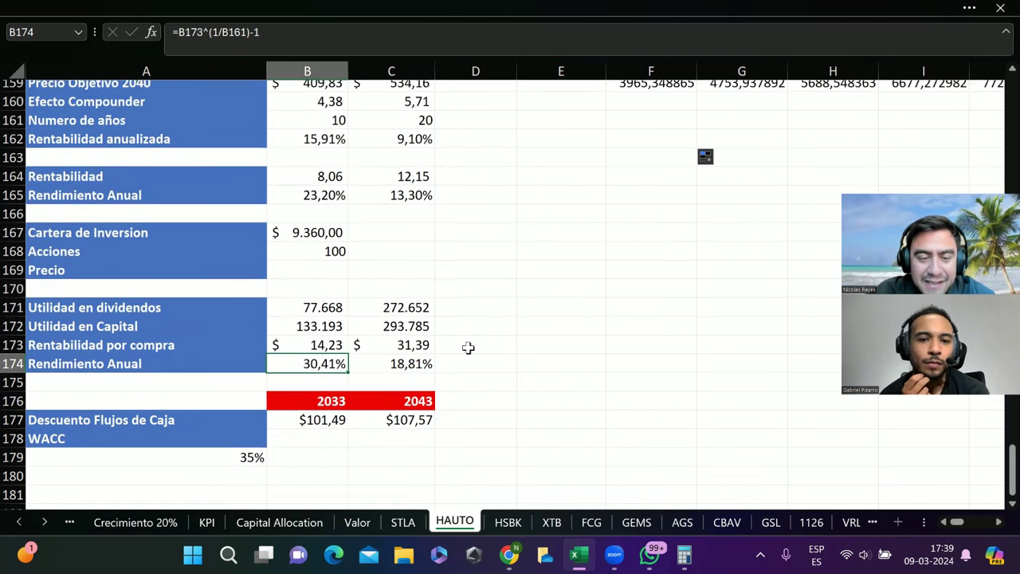
{"action": "scroll", "coordinate": [468, 348], "scroll_direction": "up", "scroll_amount": 1}
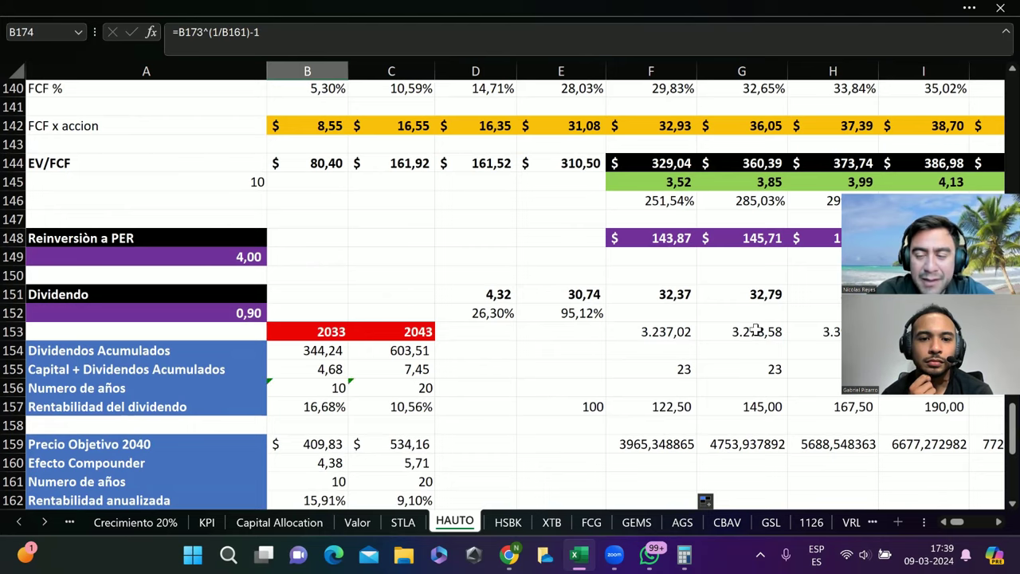
{"action": "scroll", "coordinate": [758, 390], "scroll_direction": "right", "scroll_amount": 3}
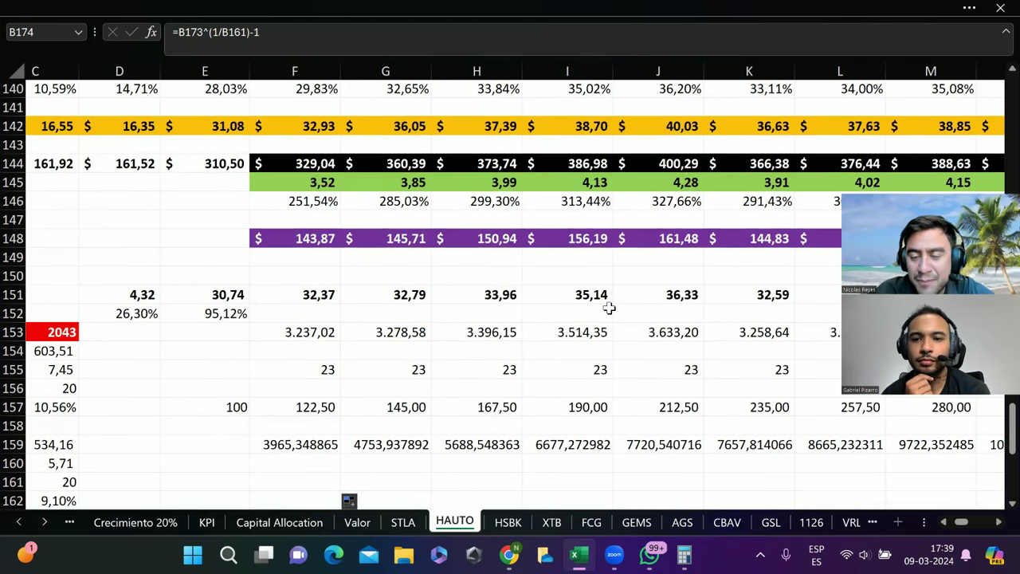
{"action": "scroll", "coordinate": [380, 308], "scroll_direction": "down", "scroll_amount": 1}
{"action": "scroll", "coordinate": [380, 307], "scroll_direction": "left", "scroll_amount": 2}
{"action": "scroll", "coordinate": [380, 308], "scroll_direction": "left", "scroll_amount": 1}
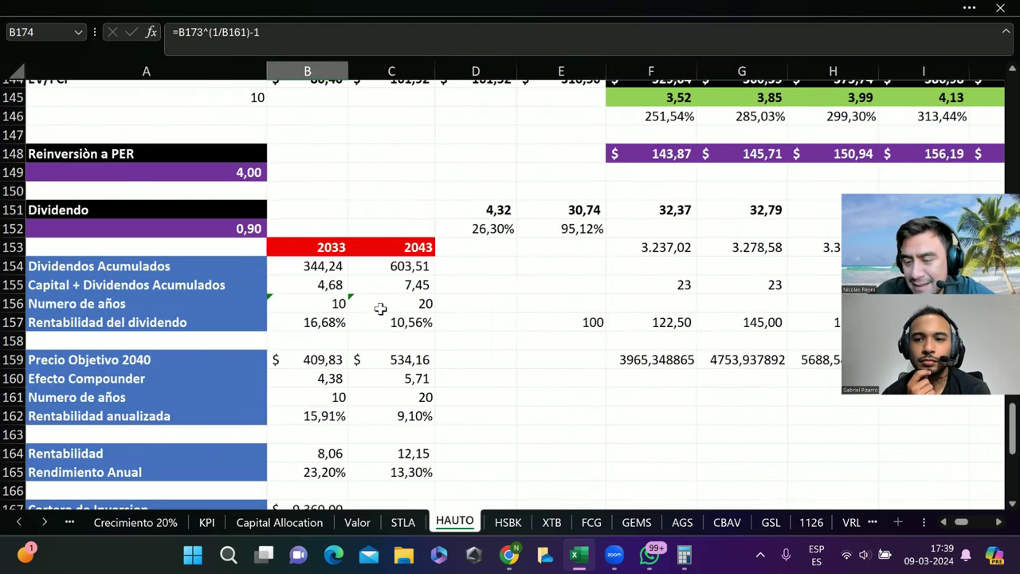
{"action": "scroll", "coordinate": [380, 308], "scroll_direction": "down", "scroll_amount": 6}
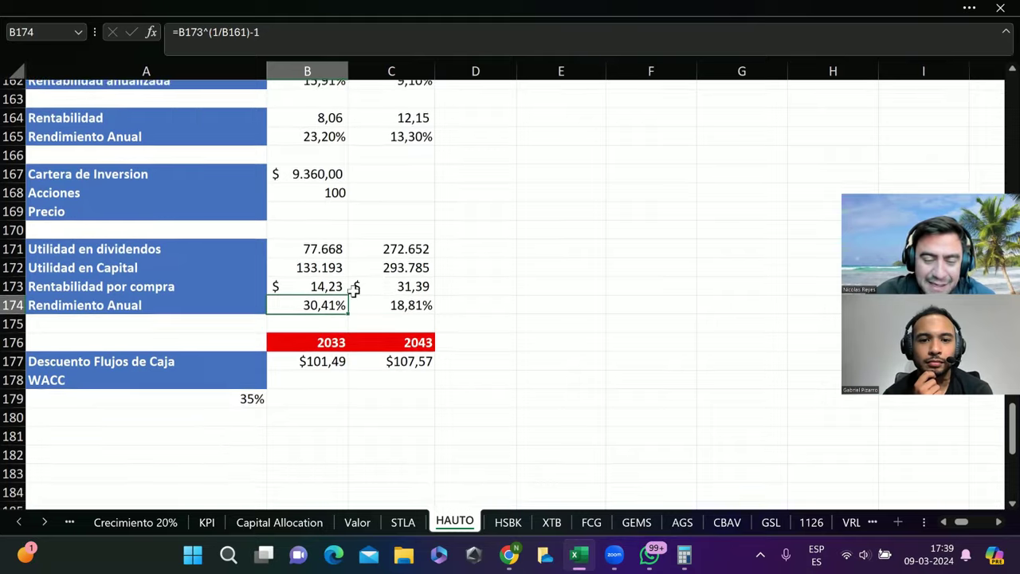
{"action": "scroll", "coordinate": [358, 263], "scroll_direction": "up", "scroll_amount": 5}
{"action": "scroll", "coordinate": [303, 160], "scroll_direction": "down", "scroll_amount": 2}
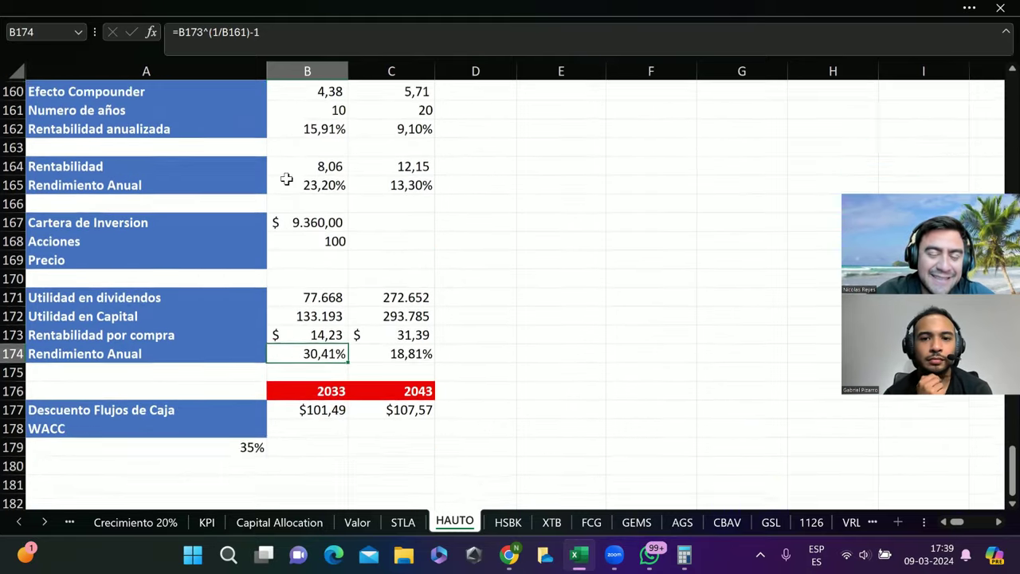
- Set the Reinversiòn a PER multiple in A149 to 3 and check the recalculated portfolio returns
{"action": "scroll", "coordinate": [285, 178], "scroll_direction": "up", "scroll_amount": 6}
{"action": "left_click", "coordinate": [213, 218]}
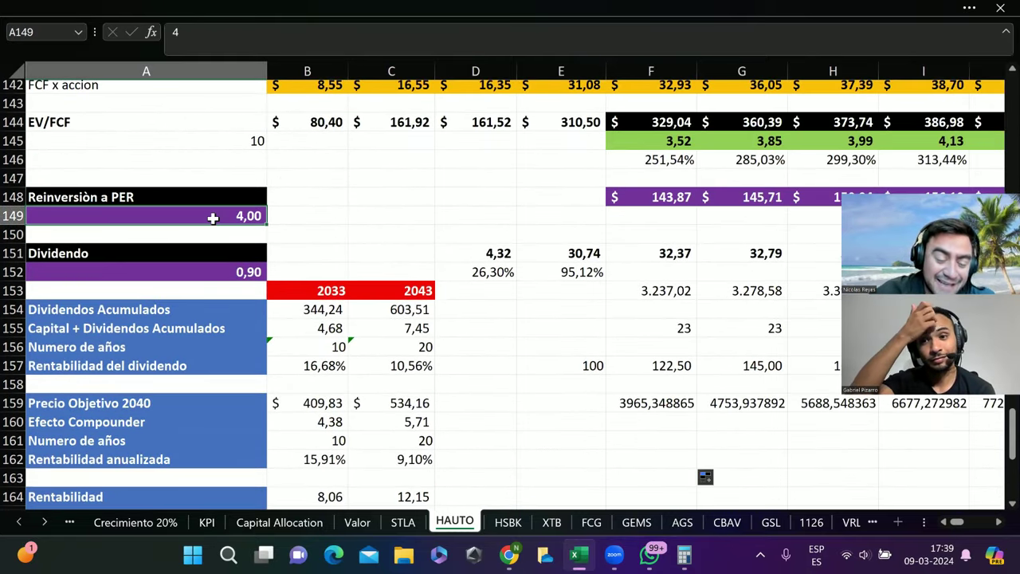
{"action": "type", "text": "3"}
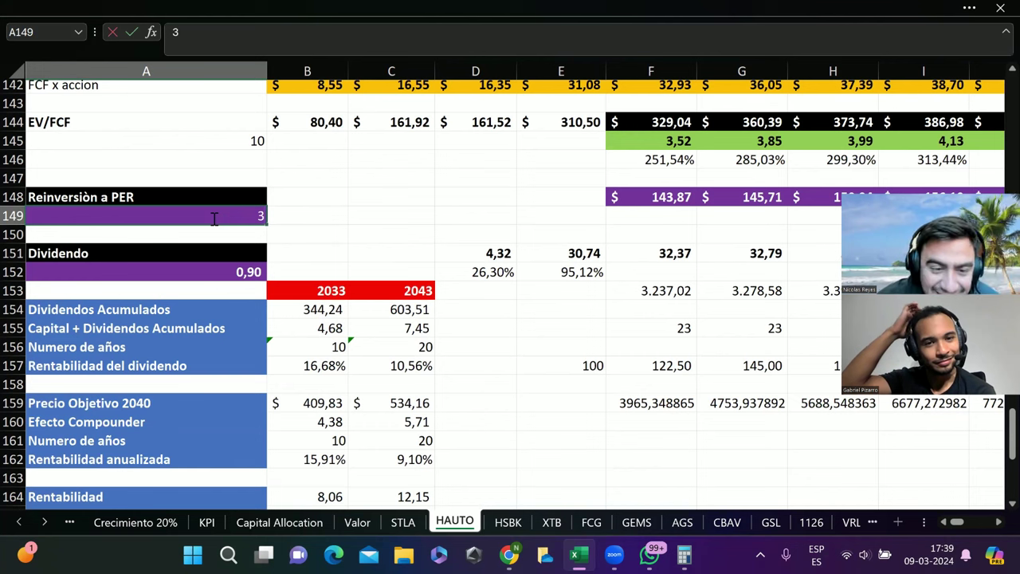
{"action": "key", "text": "Return"}
{"action": "scroll", "coordinate": [467, 292], "scroll_direction": "down", "scroll_amount": 6}
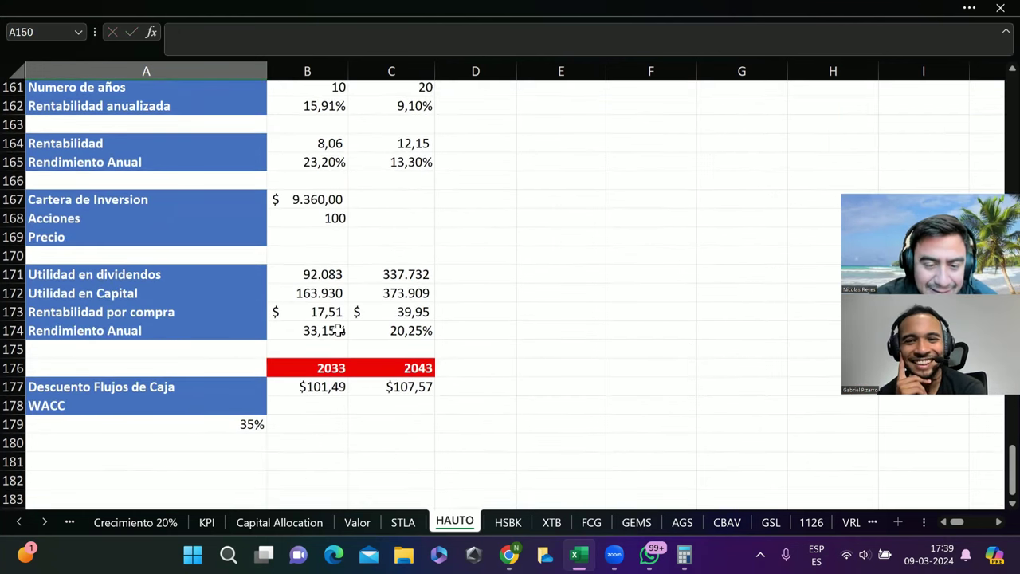
- Inspect the 2033 Rendimiento Anual under Rentabilidad por compra and the 2033 Precio Objetivo 2040 formula
{"action": "left_click", "coordinate": [339, 331]}
{"action": "scroll", "coordinate": [348, 299], "scroll_direction": "up", "scroll_amount": 2}
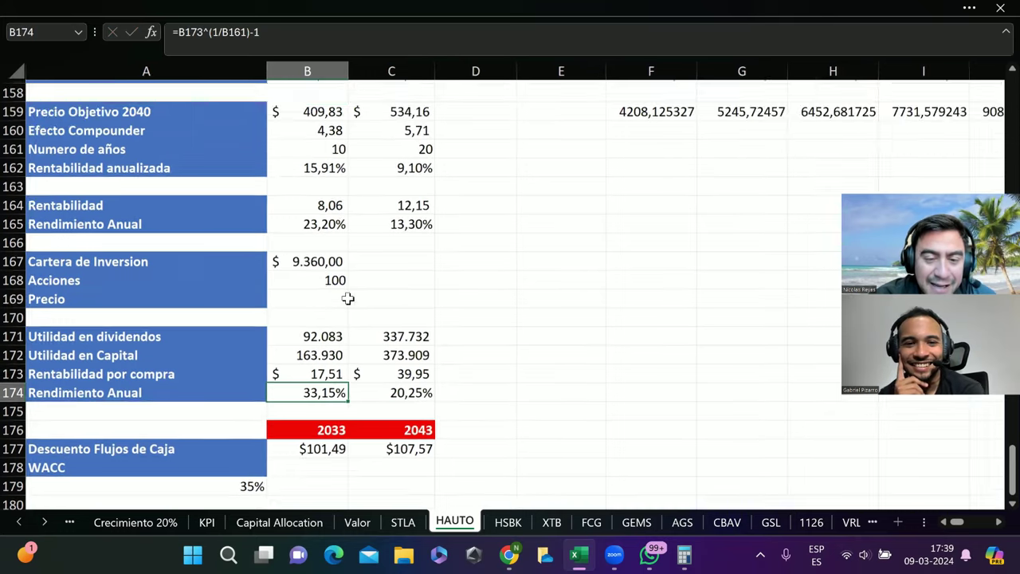
{"action": "left_click", "coordinate": [332, 126]}
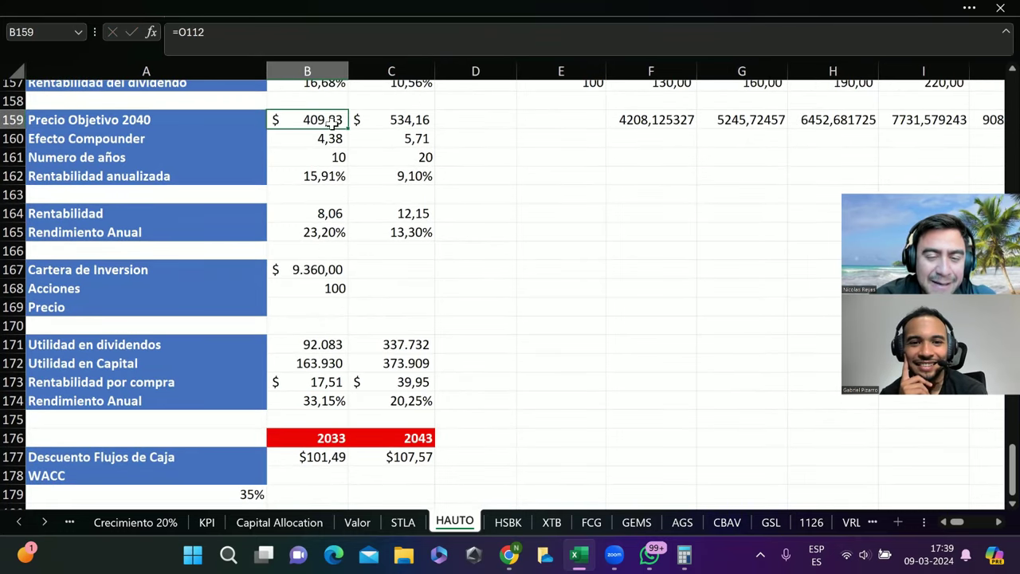
{"action": "scroll", "coordinate": [373, 194], "scroll_direction": "up", "scroll_amount": 6}
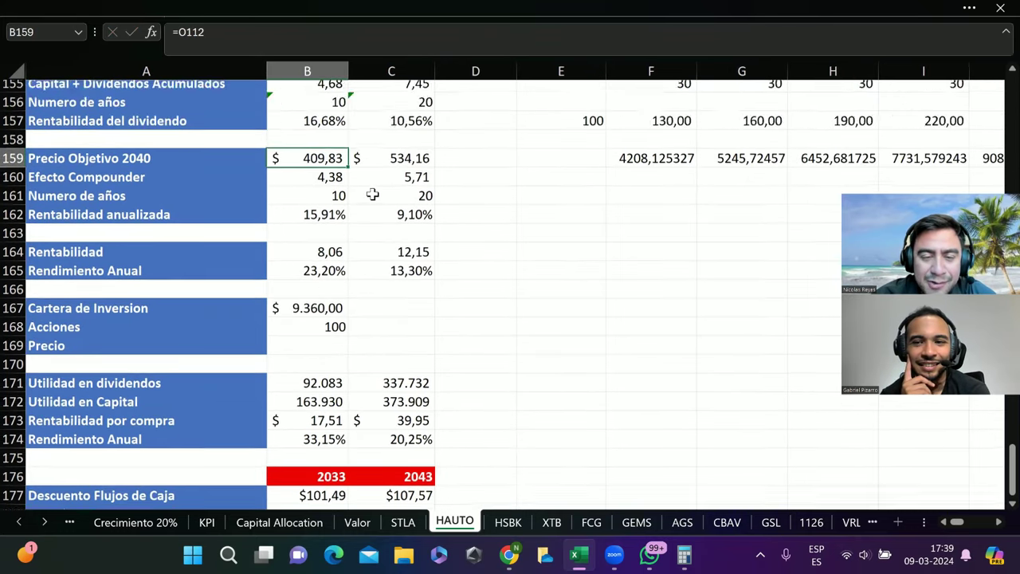
{"action": "scroll", "coordinate": [372, 194], "scroll_direction": "up", "scroll_amount": 1}
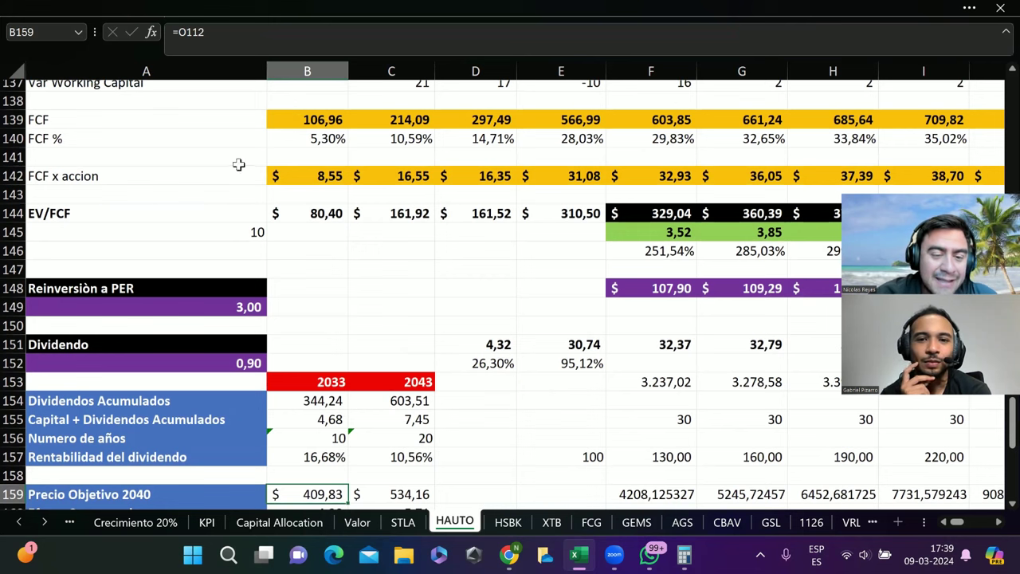
- Set the Reinversiòn a PER multiple in A149 back to 4
{"action": "left_click", "coordinate": [255, 309]}
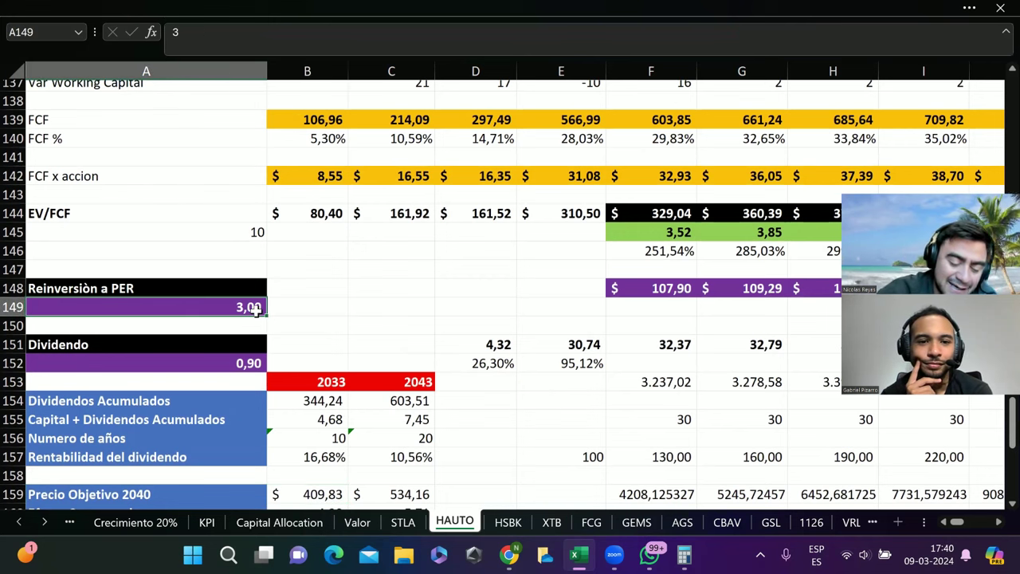
{"action": "type", "text": "4"}
{"action": "key", "text": "Return"}
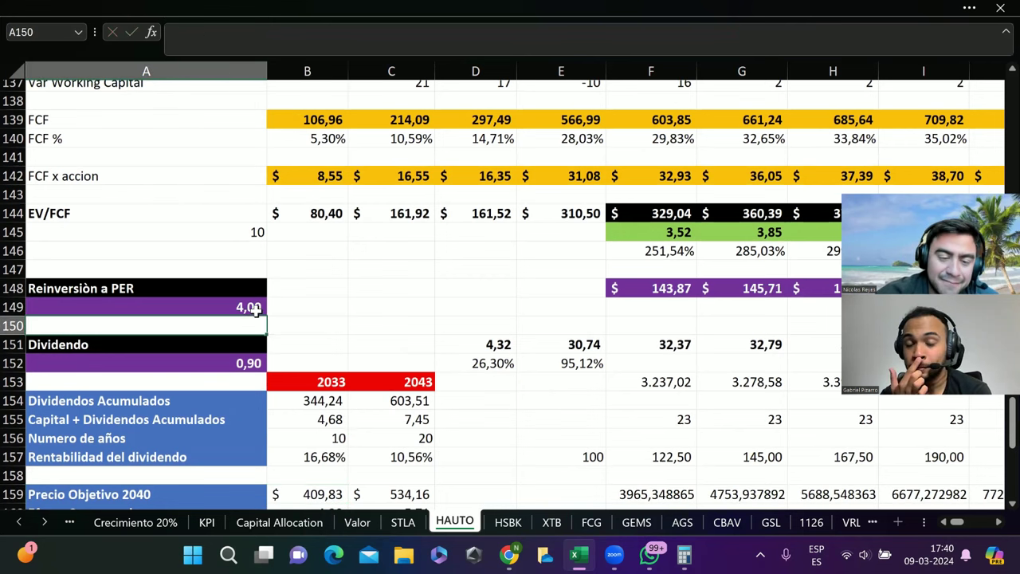
- Review the projected return sections, the working capital and FCF rows, and the net income and share count projections
{"action": "scroll", "coordinate": [450, 361], "scroll_direction": "down", "scroll_amount": 4}
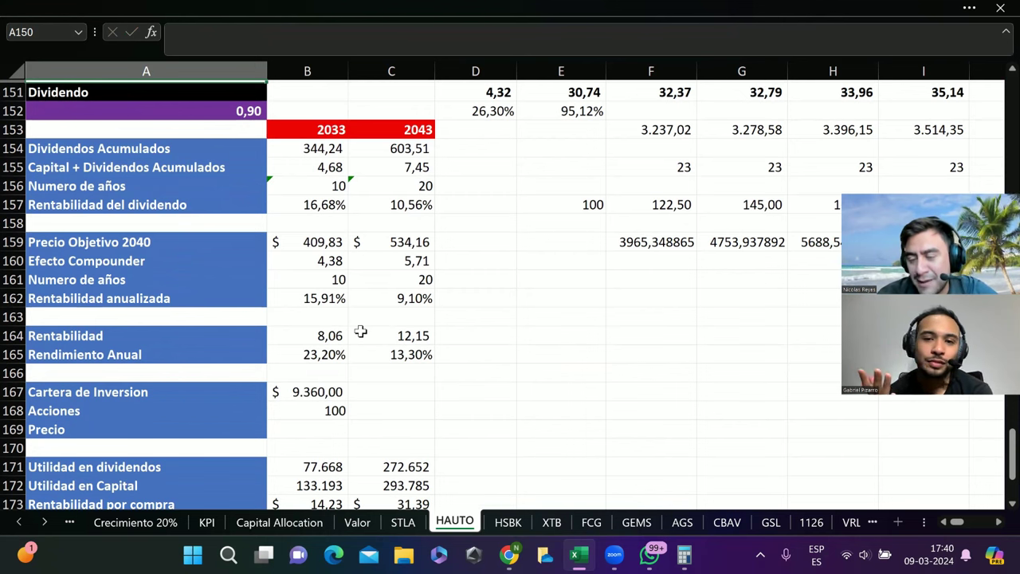
{"action": "scroll", "coordinate": [360, 330], "scroll_direction": "down", "scroll_amount": 4}
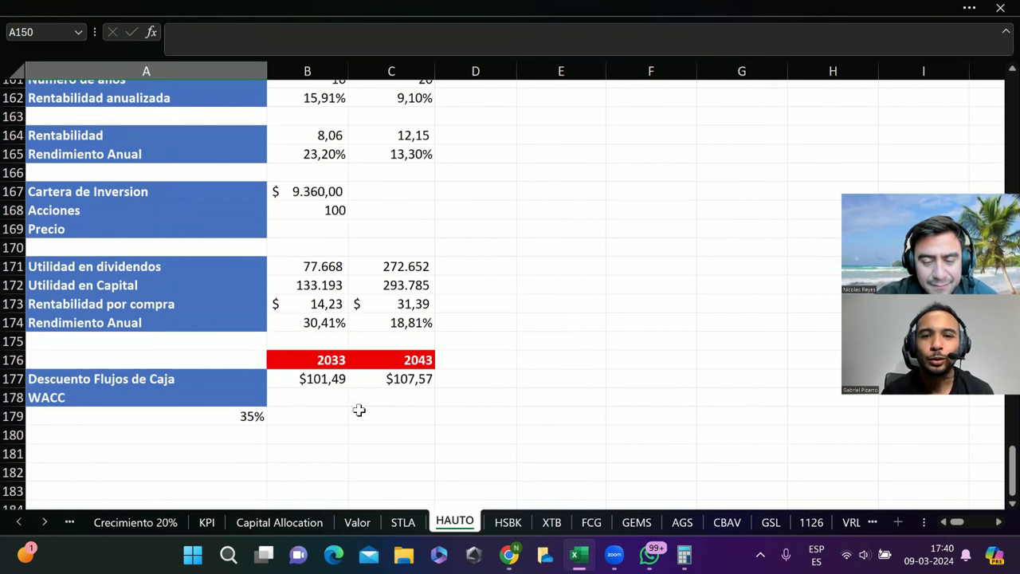
{"action": "scroll", "coordinate": [433, 404], "scroll_direction": "up", "scroll_amount": 4}
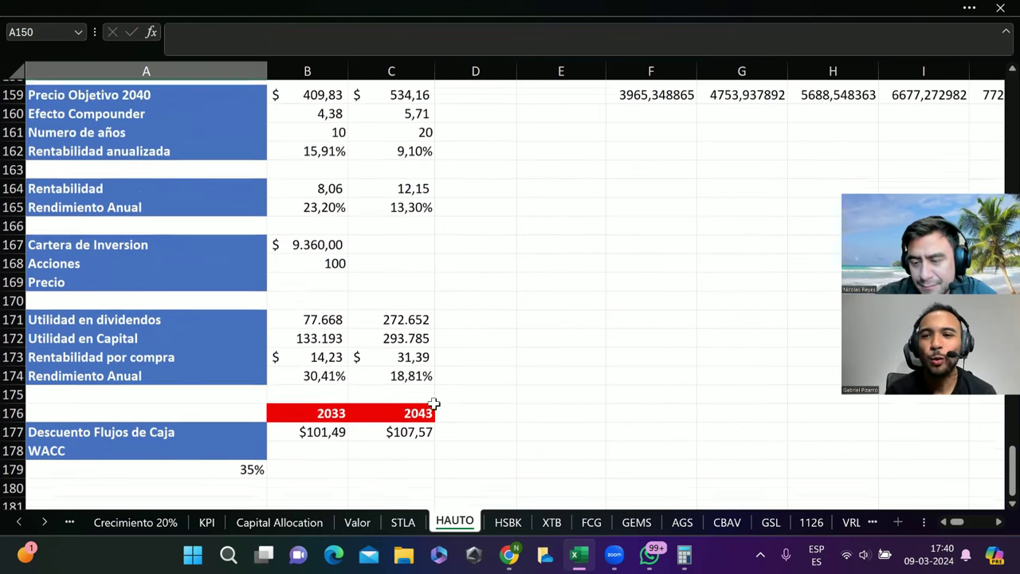
{"action": "scroll", "coordinate": [433, 403], "scroll_direction": "up", "scroll_amount": 2}
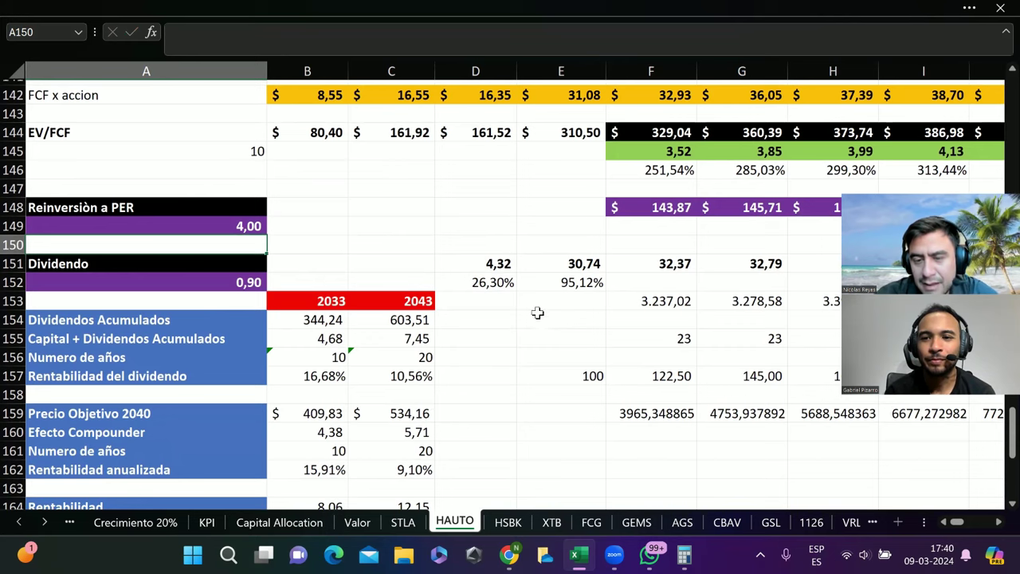
{"action": "scroll", "coordinate": [550, 289], "scroll_direction": "up", "scroll_amount": 2}
{"action": "scroll", "coordinate": [550, 290], "scroll_direction": "right", "scroll_amount": 1}
{"action": "scroll", "coordinate": [552, 288], "scroll_direction": "up", "scroll_amount": 11}
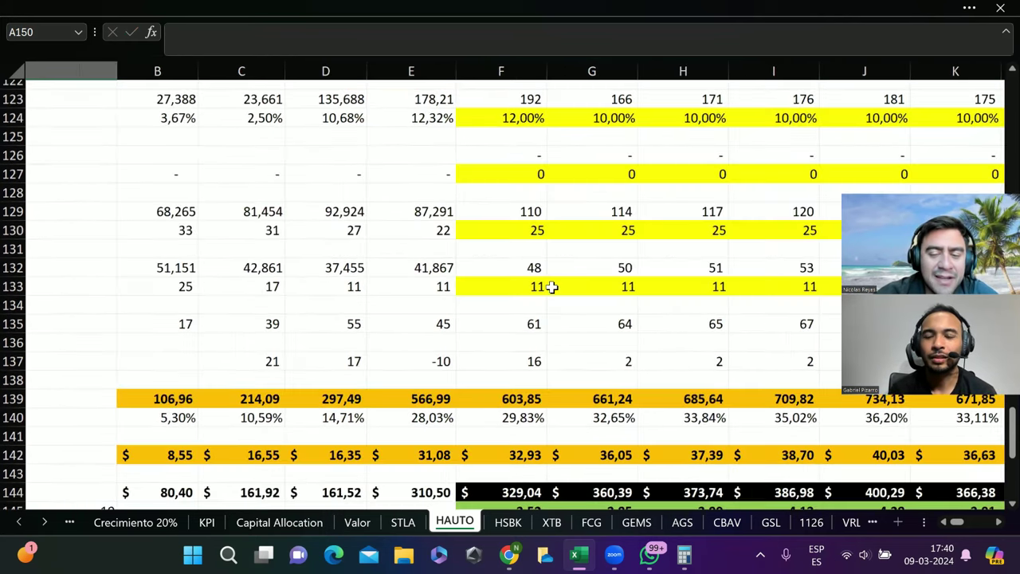
{"action": "scroll", "coordinate": [551, 288], "scroll_direction": "up", "scroll_amount": 5}
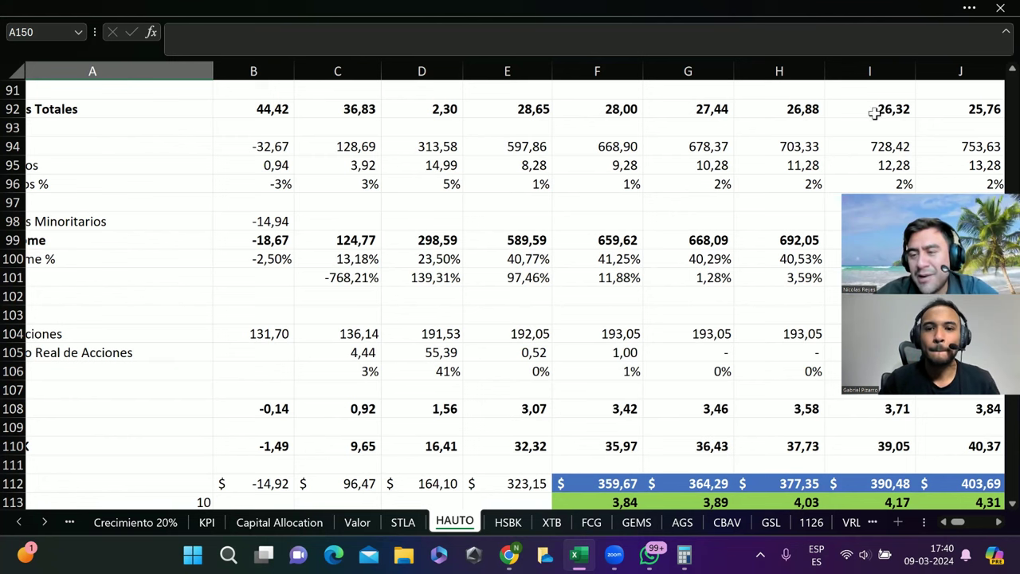
- Switch to TIKR in Chrome and examine Höegh Autoliners' annual balance sheet, including its assets, liabilities and equity
{"action": "left_click", "coordinate": [508, 553]}
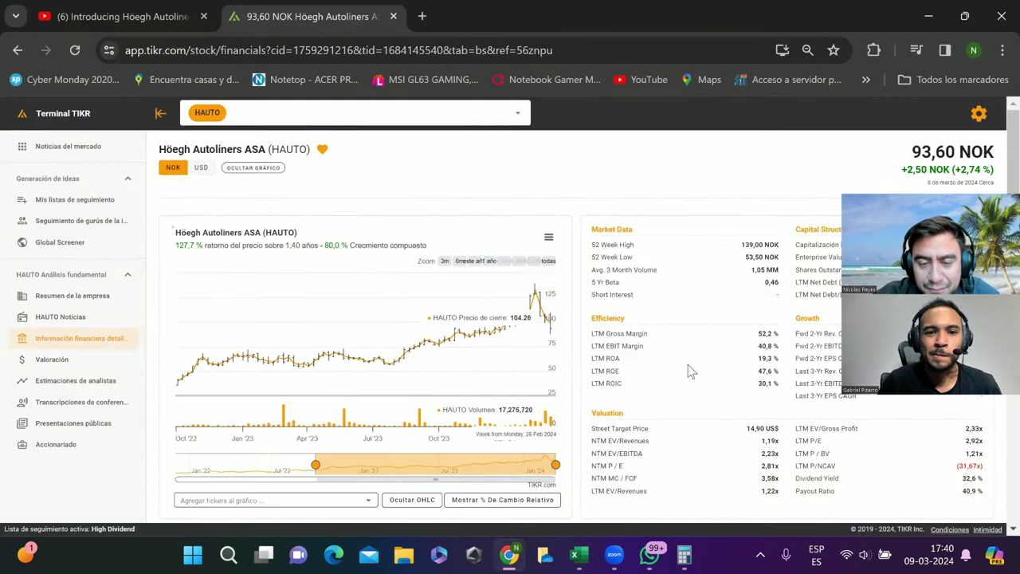
{"action": "scroll", "coordinate": [690, 371], "scroll_direction": "down", "scroll_amount": 3}
{"action": "scroll", "coordinate": [690, 371], "scroll_direction": "down", "scroll_amount": 2}
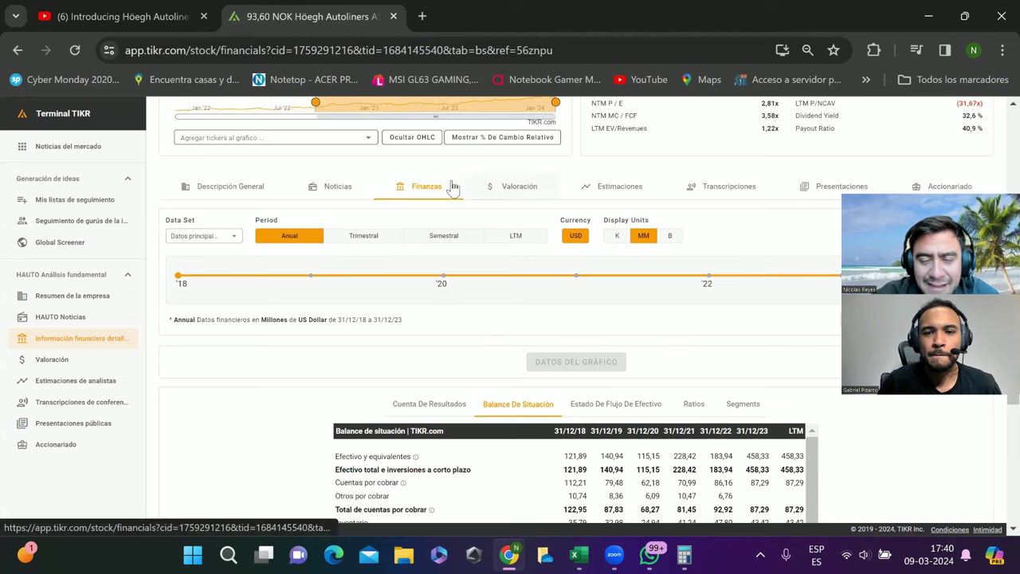
{"action": "scroll", "coordinate": [539, 305], "scroll_direction": "down", "scroll_amount": 1}
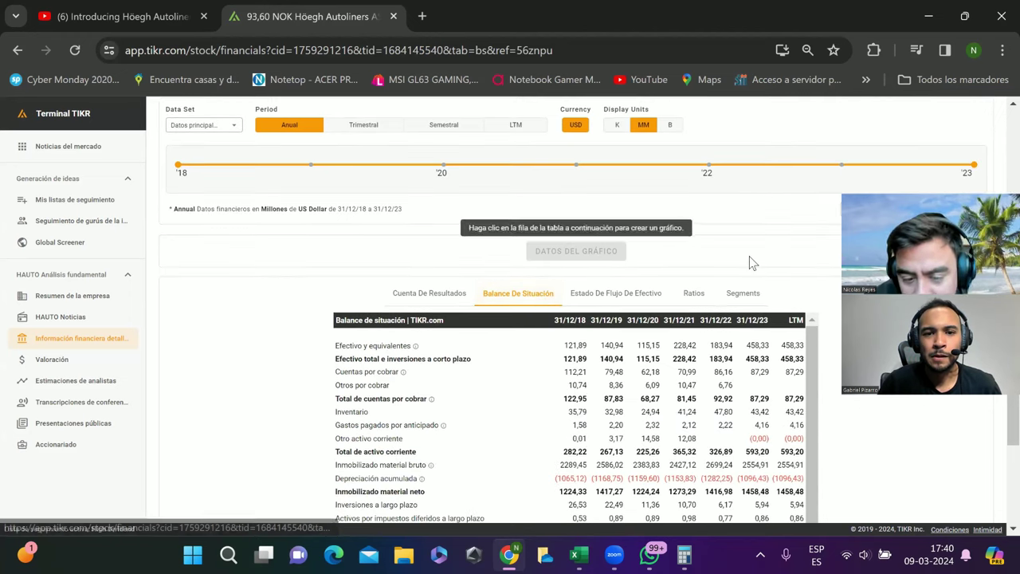
{"action": "scroll", "coordinate": [749, 256], "scroll_direction": "down", "scroll_amount": 2}
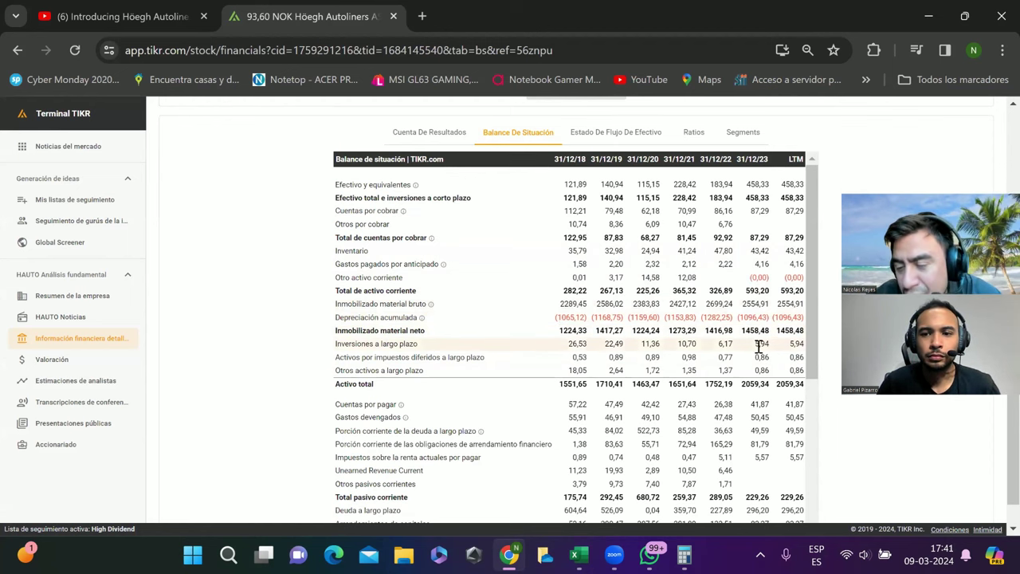
{"action": "scroll", "coordinate": [755, 351], "scroll_direction": "down", "scroll_amount": 4}
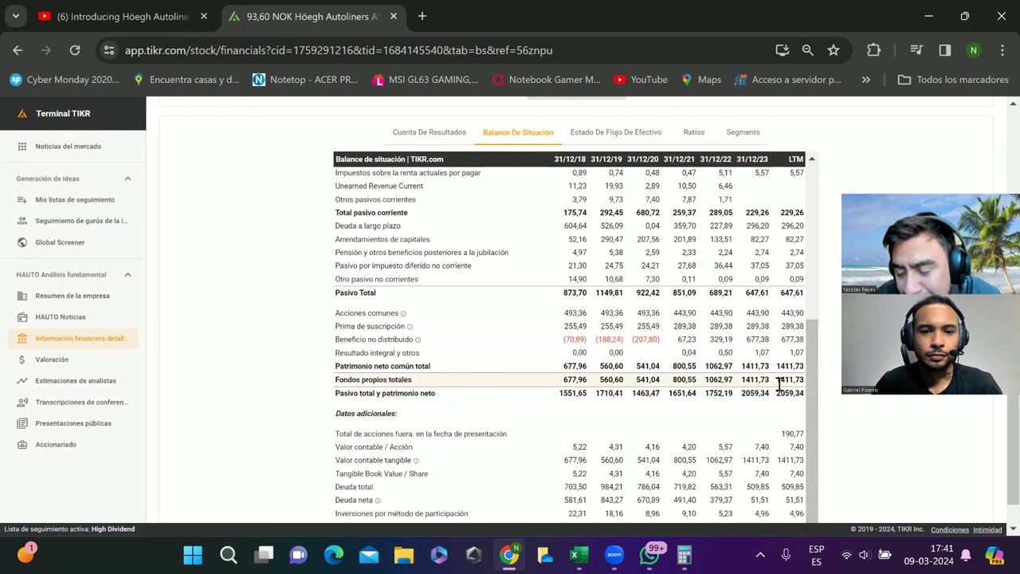
{"action": "scroll", "coordinate": [749, 280], "scroll_direction": "up", "scroll_amount": 3}
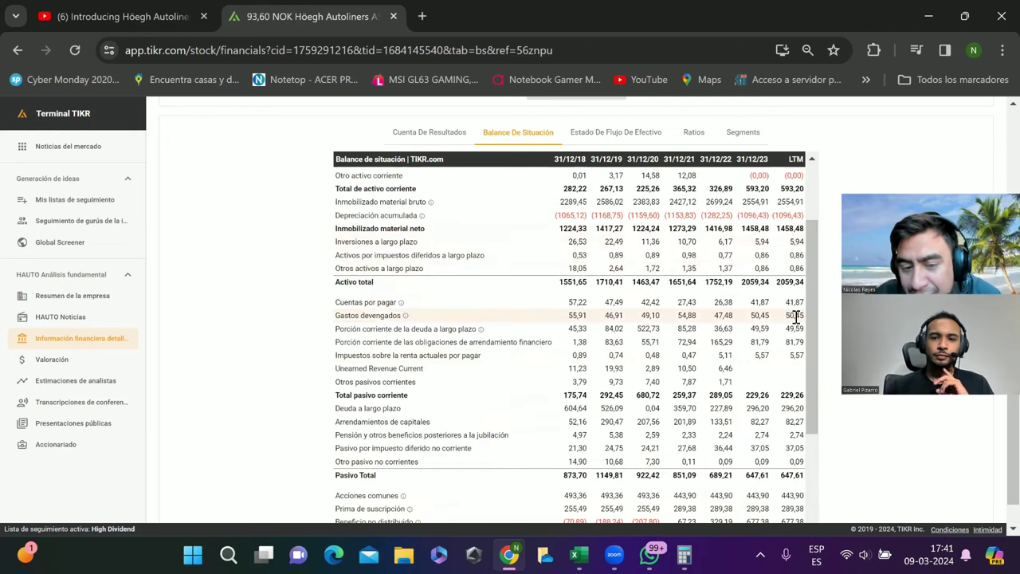
{"action": "scroll", "coordinate": [794, 313], "scroll_direction": "up", "scroll_amount": 1}
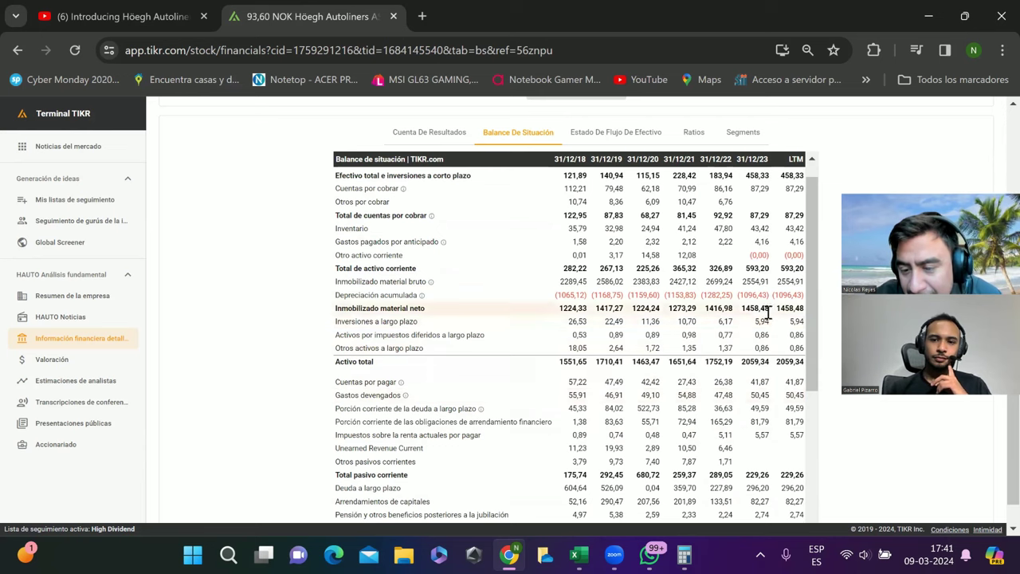
{"action": "scroll", "coordinate": [769, 291], "scroll_direction": "up", "scroll_amount": 1}
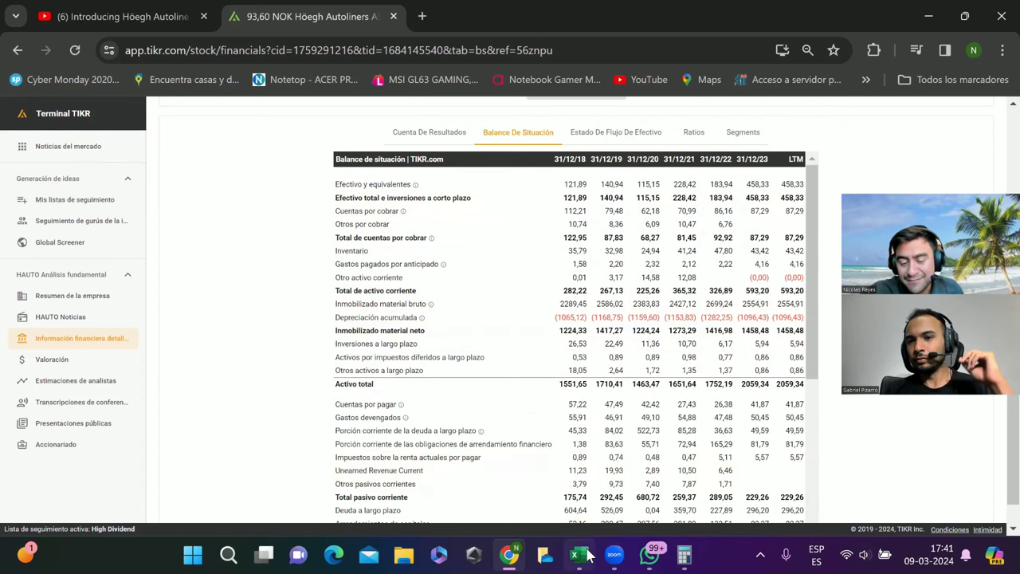
- Switch back to Excel and review the HAUTO model from the fleet and revenue projections down to the return and discounted cash flow sections
{"action": "mouse_move", "coordinate": [586, 556]}
{"action": "left_click", "coordinate": [591, 516]}
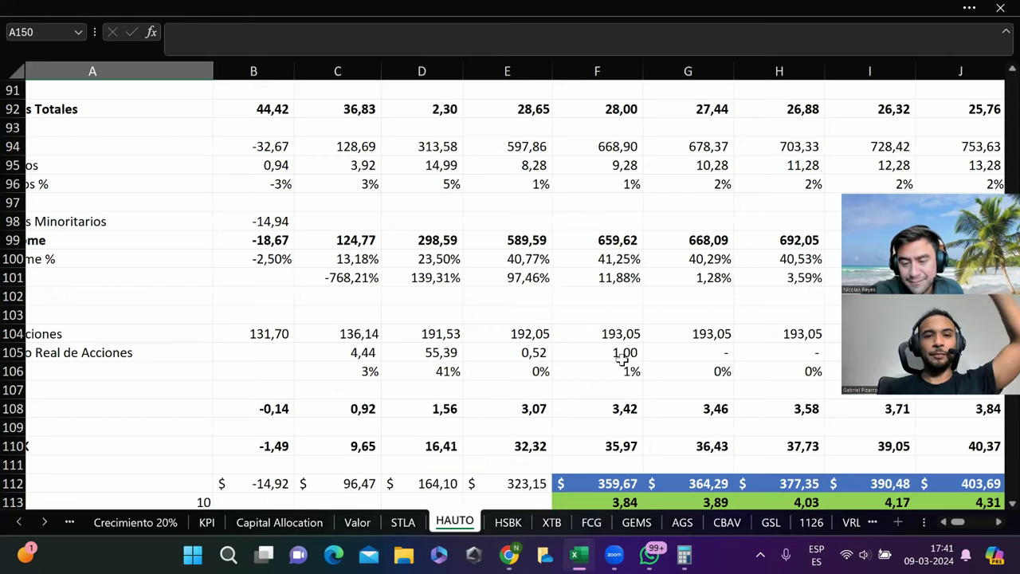
{"action": "scroll", "coordinate": [621, 361], "scroll_direction": "down", "scroll_amount": 2}
{"action": "scroll", "coordinate": [622, 361], "scroll_direction": "down", "scroll_amount": 1, "text": "ctrl"}
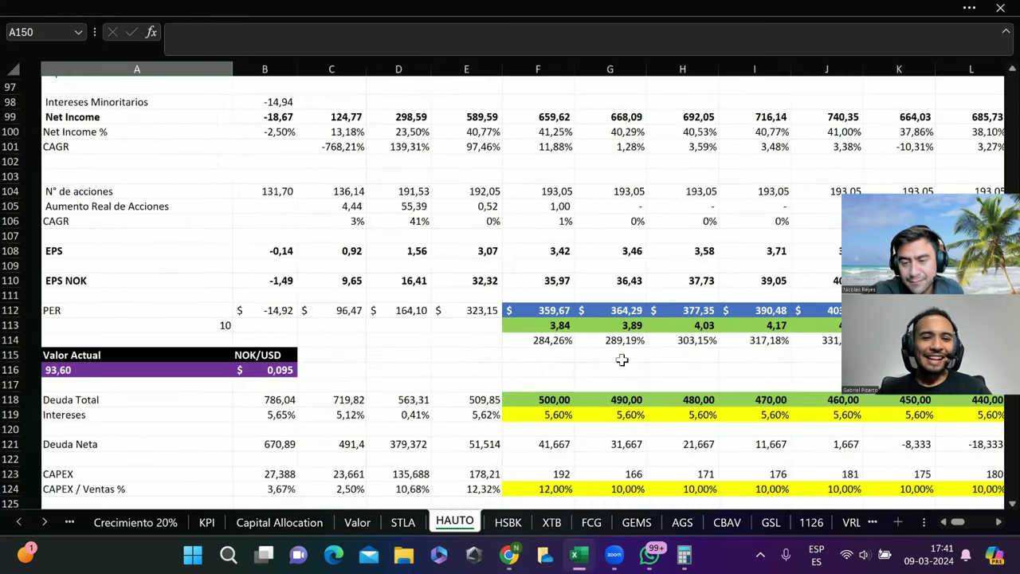
{"action": "scroll", "coordinate": [622, 360], "scroll_direction": "up", "scroll_amount": 5}
{"action": "scroll", "coordinate": [622, 361], "scroll_direction": "up", "scroll_amount": 17}
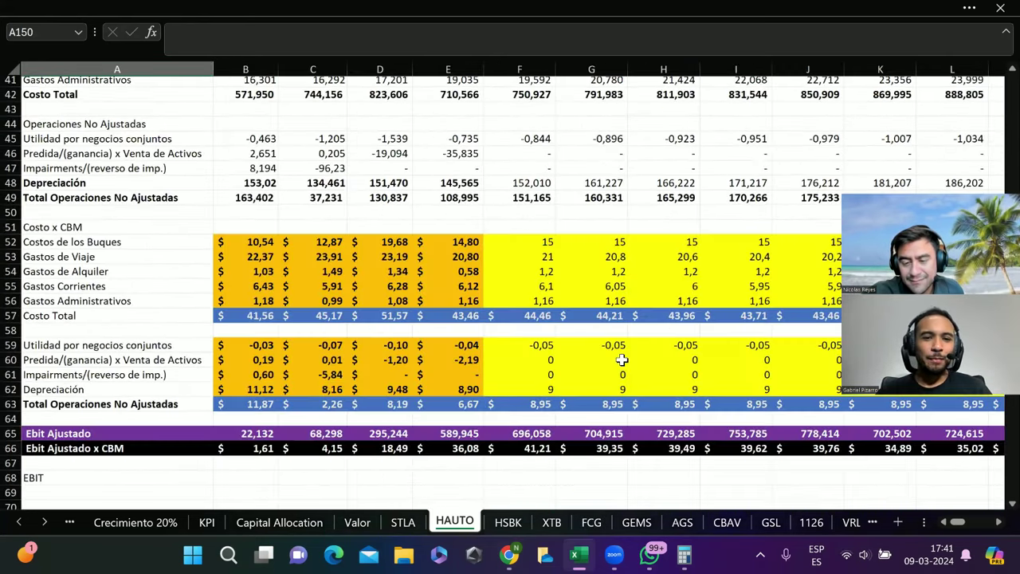
{"action": "scroll", "coordinate": [622, 361], "scroll_direction": "up", "scroll_amount": 10}
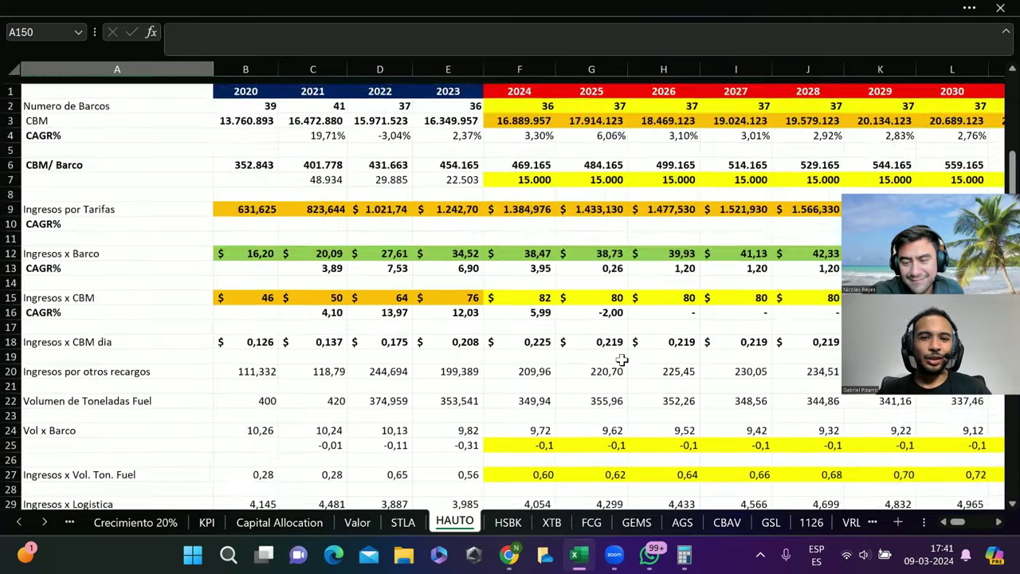
{"action": "scroll", "coordinate": [621, 361], "scroll_direction": "down", "scroll_amount": 20}
{"action": "scroll", "coordinate": [622, 360], "scroll_direction": "down", "scroll_amount": 20}
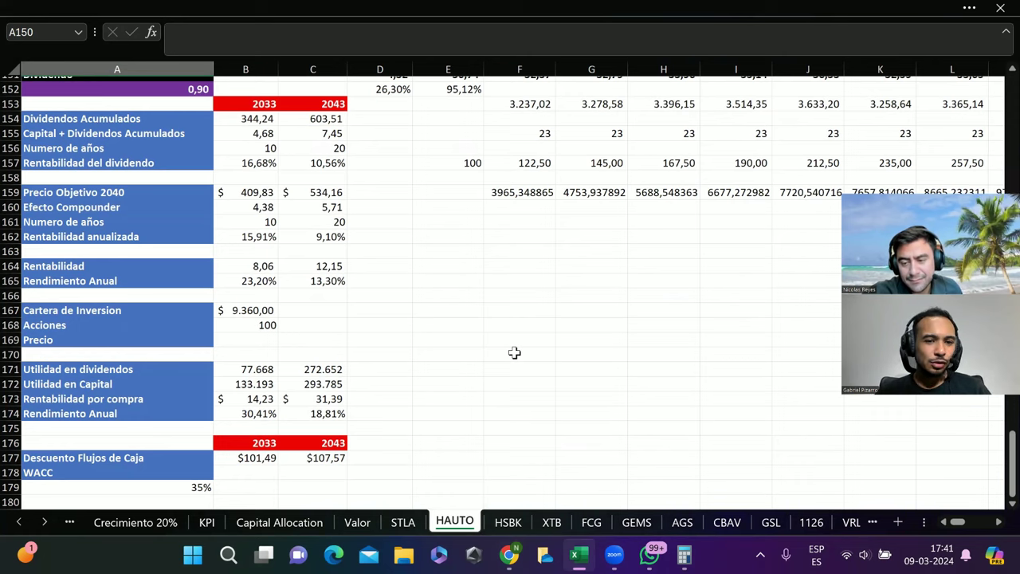
{"action": "scroll", "coordinate": [514, 352], "scroll_direction": "up", "scroll_amount": 1}
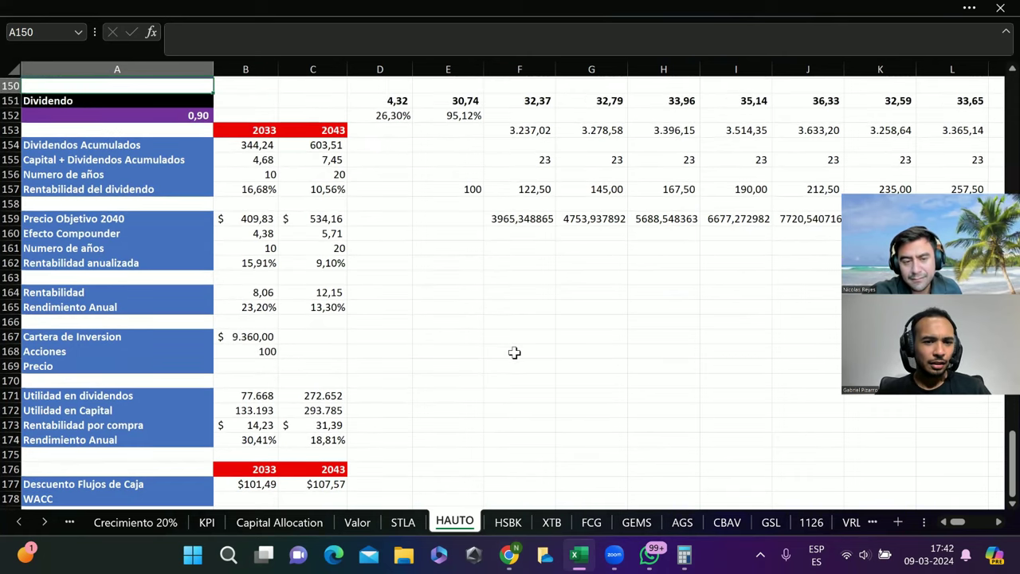
{"action": "scroll", "coordinate": [514, 352], "scroll_direction": "up", "scroll_amount": 6}
{"action": "scroll", "coordinate": [514, 352], "scroll_direction": "down", "scroll_amount": 9}
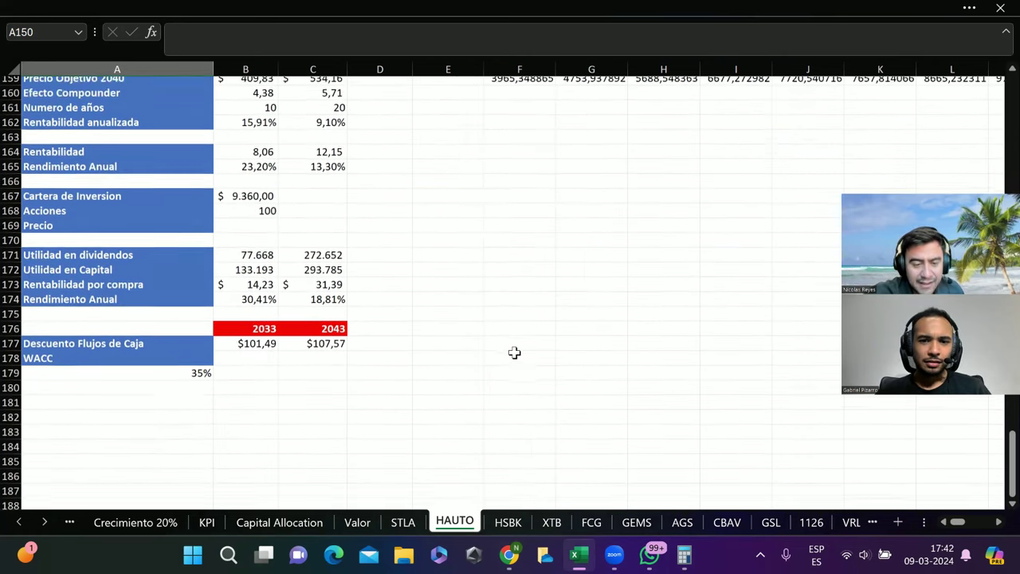
- Change the 2033 Descuento Flujos de Caja formula in B177 to discount the FCF x accion row, using =VNA(A179;F142:O142)
{"action": "double_click", "coordinate": [252, 339]}
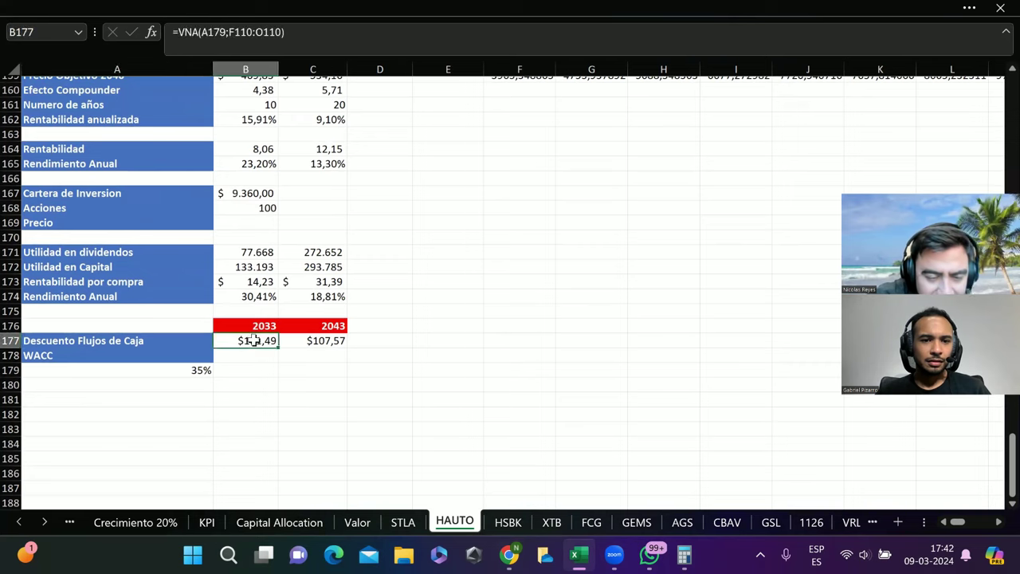
{"action": "scroll", "coordinate": [435, 321], "scroll_direction": "up", "scroll_amount": 11}
{"action": "scroll", "coordinate": [438, 320], "scroll_direction": "up", "scroll_amount": 2}
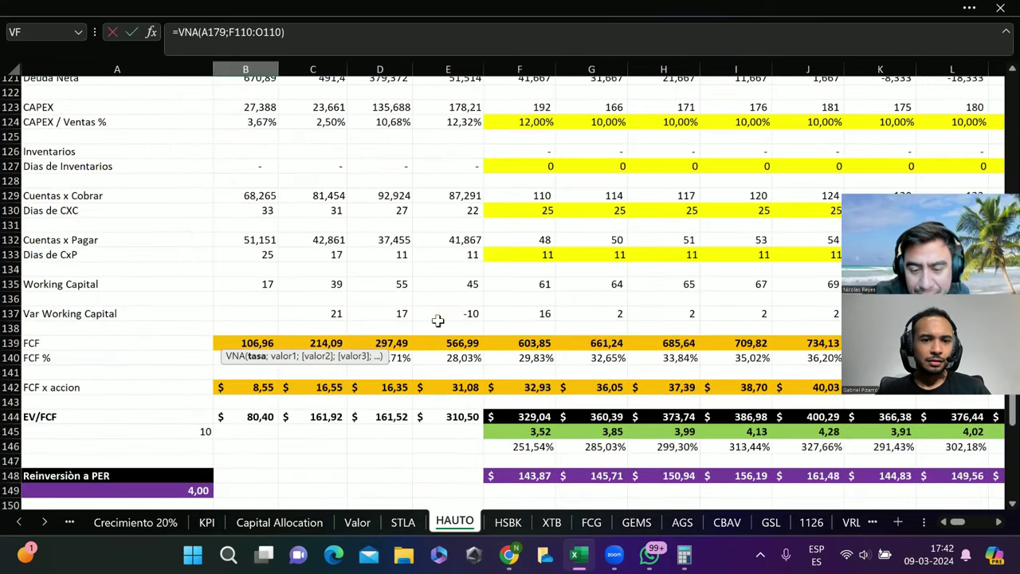
{"action": "scroll", "coordinate": [601, 335], "scroll_direction": "right", "scroll_amount": 2}
{"action": "scroll", "coordinate": [602, 335], "scroll_direction": "left", "scroll_amount": 3}
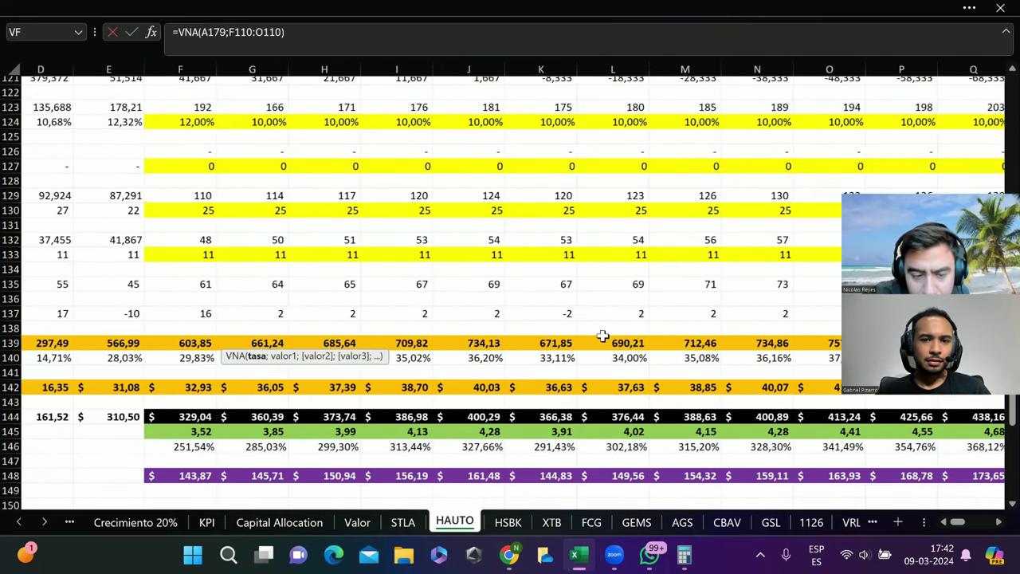
{"action": "scroll", "coordinate": [603, 329], "scroll_direction": "down", "scroll_amount": 1}
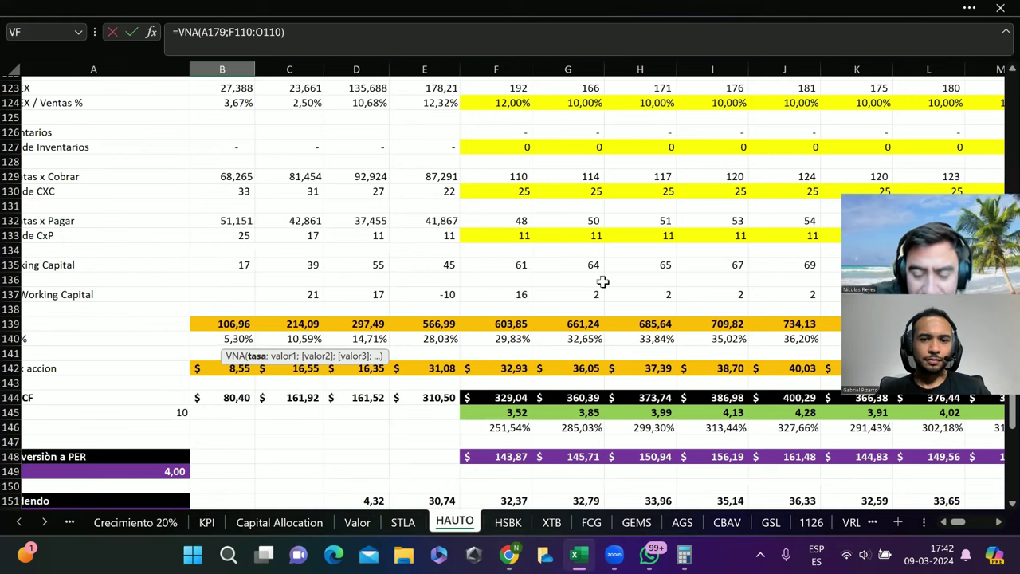
{"action": "scroll", "coordinate": [604, 282], "scroll_direction": "down", "scroll_amount": 10}
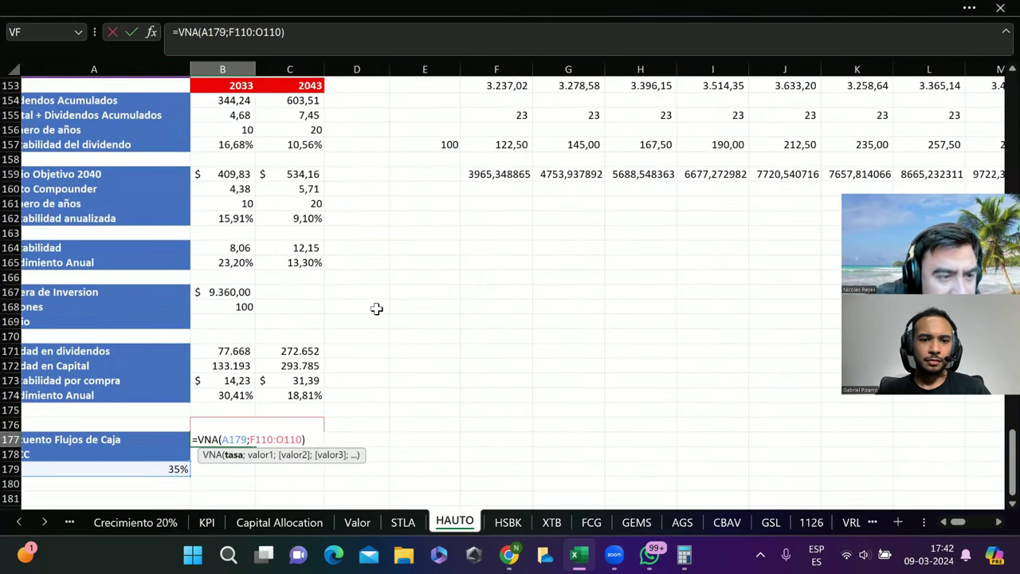
{"action": "scroll", "coordinate": [377, 308], "scroll_direction": "up", "scroll_amount": 10}
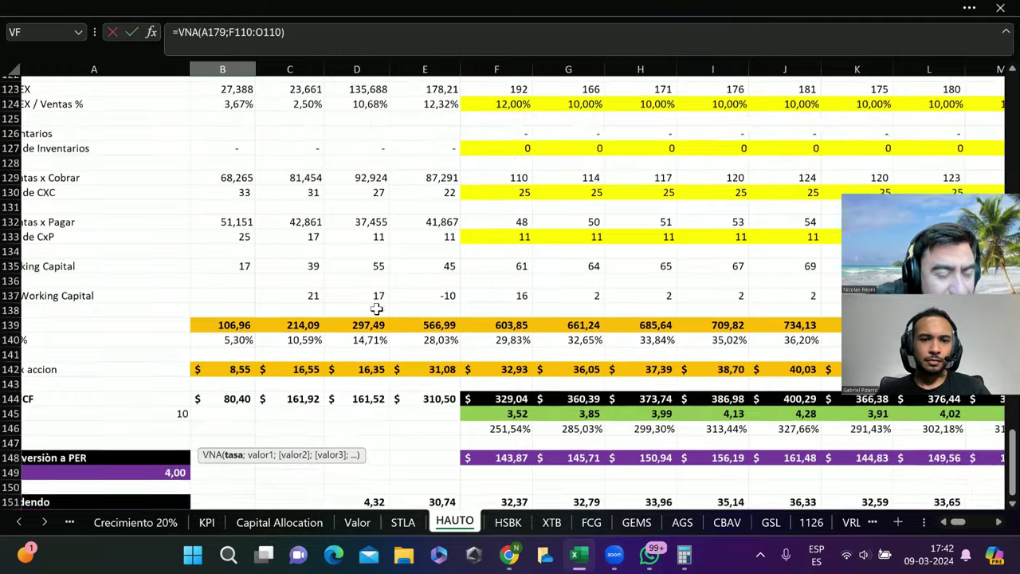
{"action": "scroll", "coordinate": [376, 308], "scroll_direction": "up", "scroll_amount": 6}
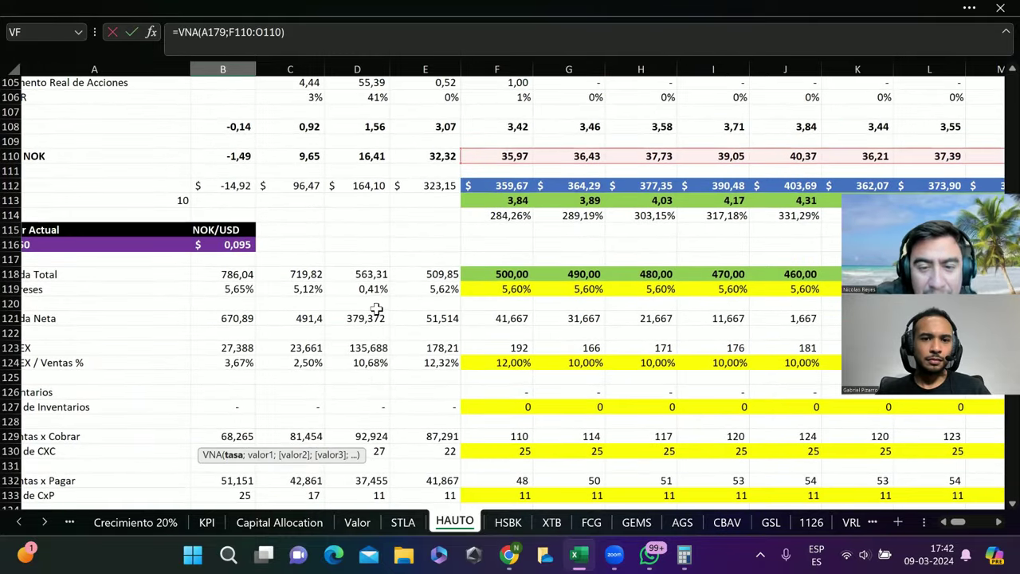
{"action": "left_click_drag", "start_coordinate": [552, 165], "coordinate": [548, 216]}
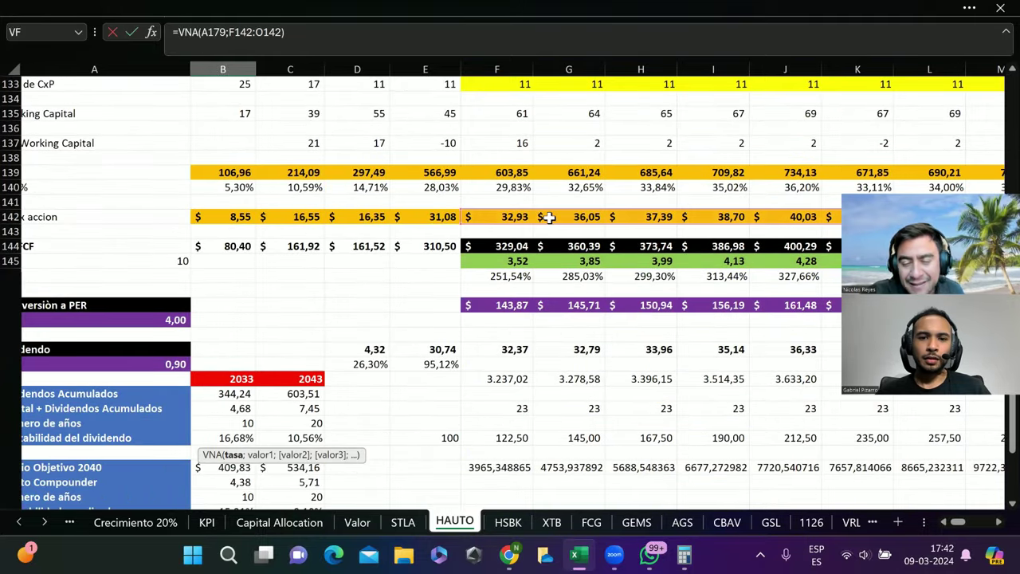
{"action": "key", "text": "Return"}
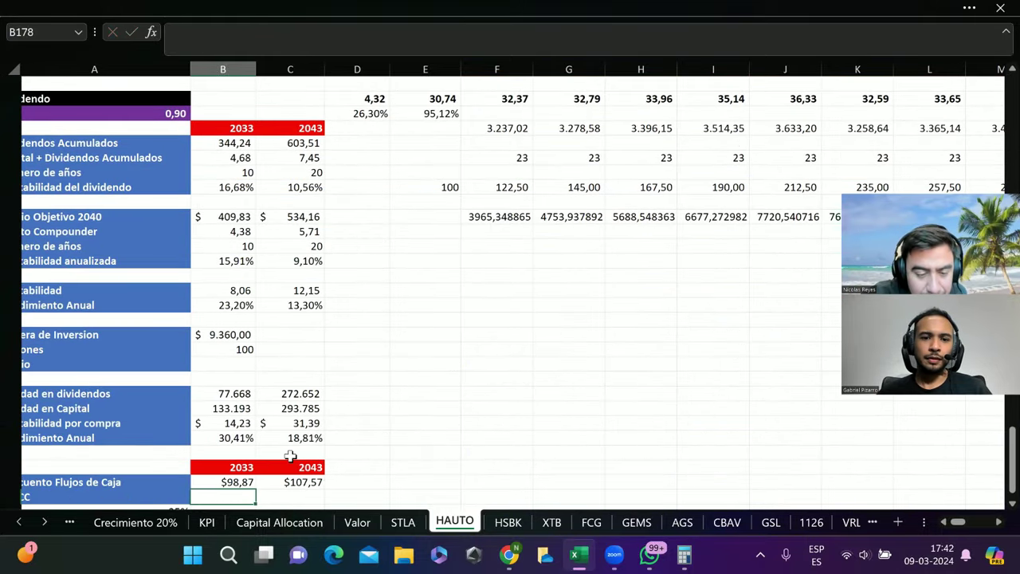
- Change the 2043 Descuento Flujos de Caja formula in C177 to discount FCF x accion, using =VNA(A179;F142:Y142)
{"action": "left_click", "coordinate": [280, 482]}
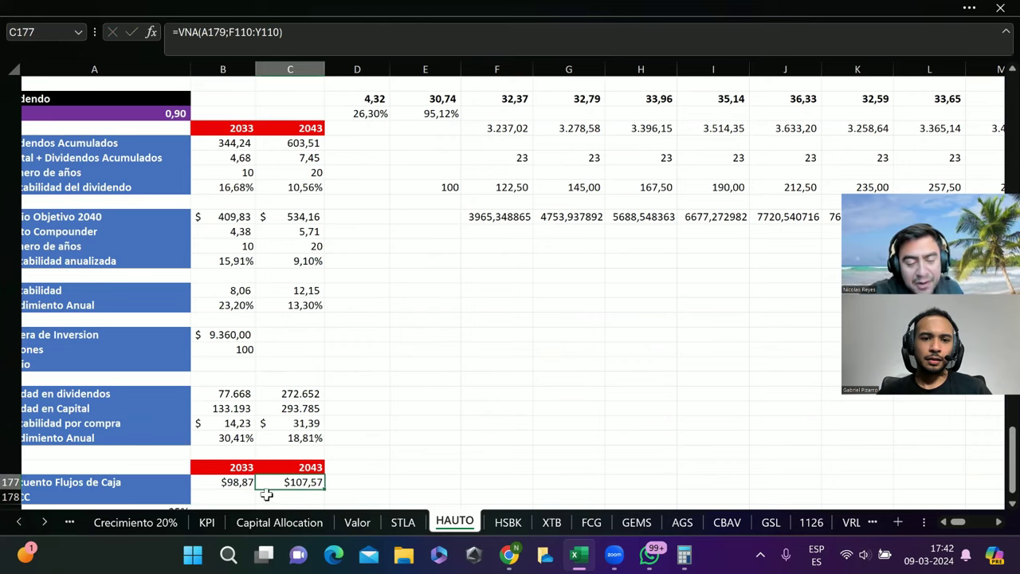
{"action": "scroll", "coordinate": [102, 518], "scroll_direction": "down", "scroll_amount": 1}
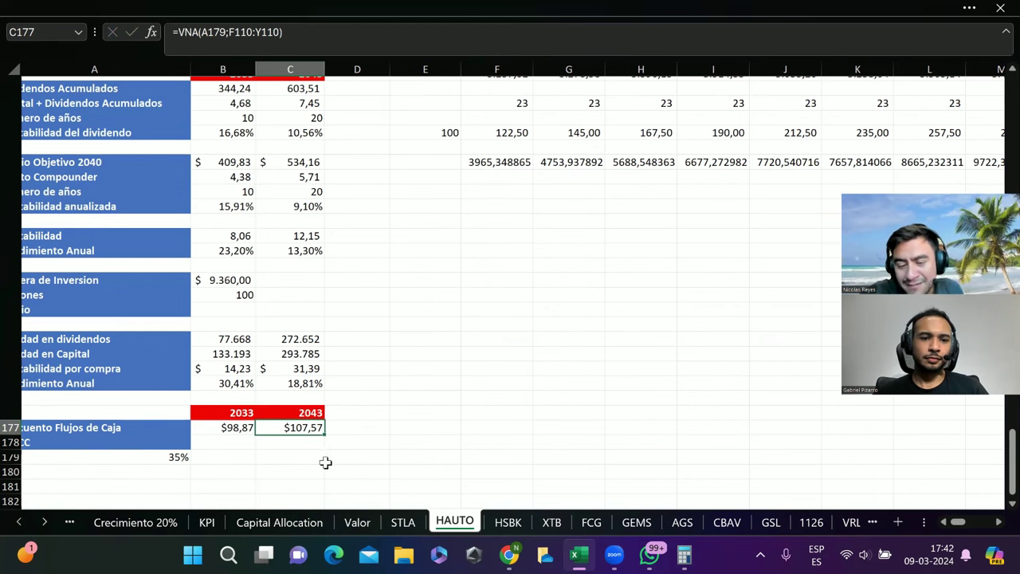
{"action": "double_click", "coordinate": [316, 427]}
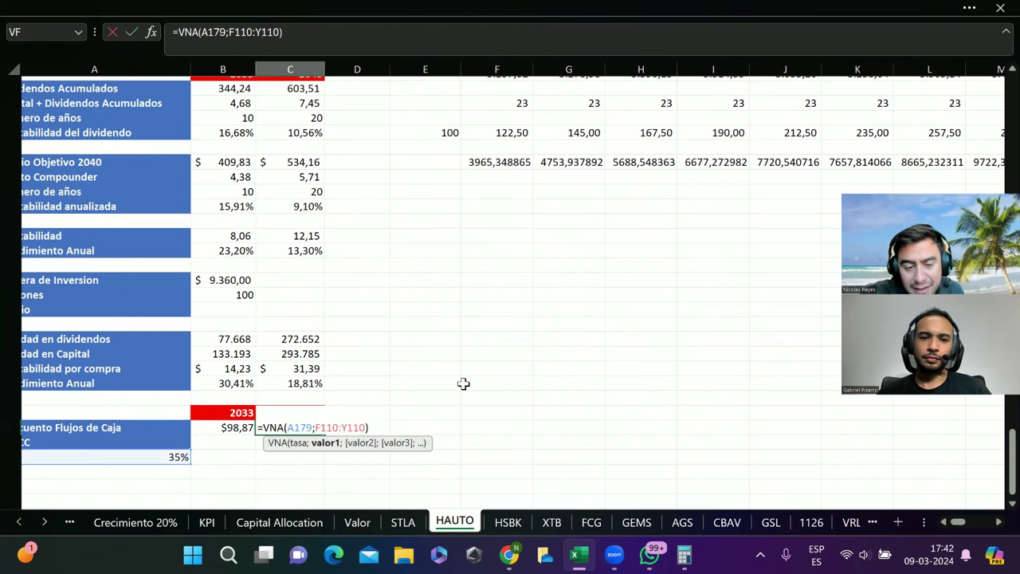
{"action": "scroll", "coordinate": [463, 383], "scroll_direction": "up", "scroll_amount": 15}
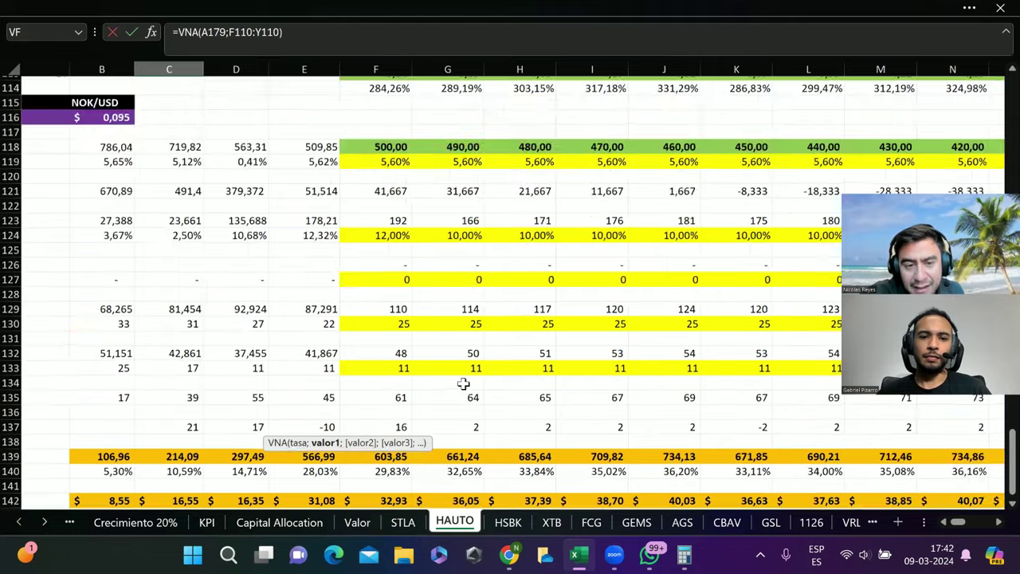
{"action": "scroll", "coordinate": [463, 383], "scroll_direction": "up", "scroll_amount": 3}
{"action": "mouse_move", "coordinate": [454, 165]}
{"action": "left_mouse_down"}
{"action": "mouse_move", "coordinate": [454, 406]}
{"action": "mouse_move", "coordinate": [449, 175]}
{"action": "left_mouse_up"}
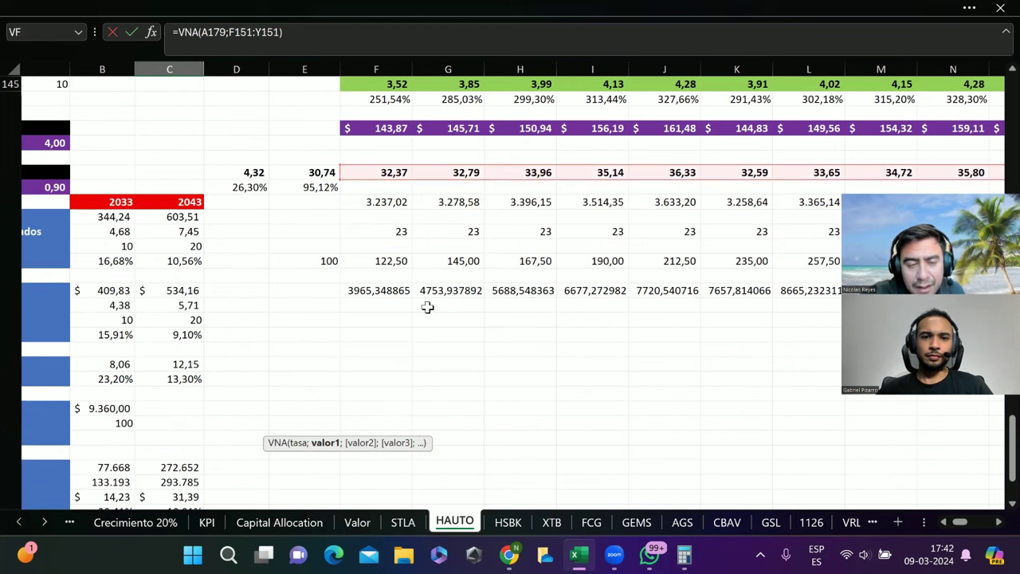
{"action": "scroll", "coordinate": [465, 263], "scroll_direction": "left", "scroll_amount": 2}
{"action": "scroll", "coordinate": [465, 263], "scroll_direction": "up", "scroll_amount": 1}
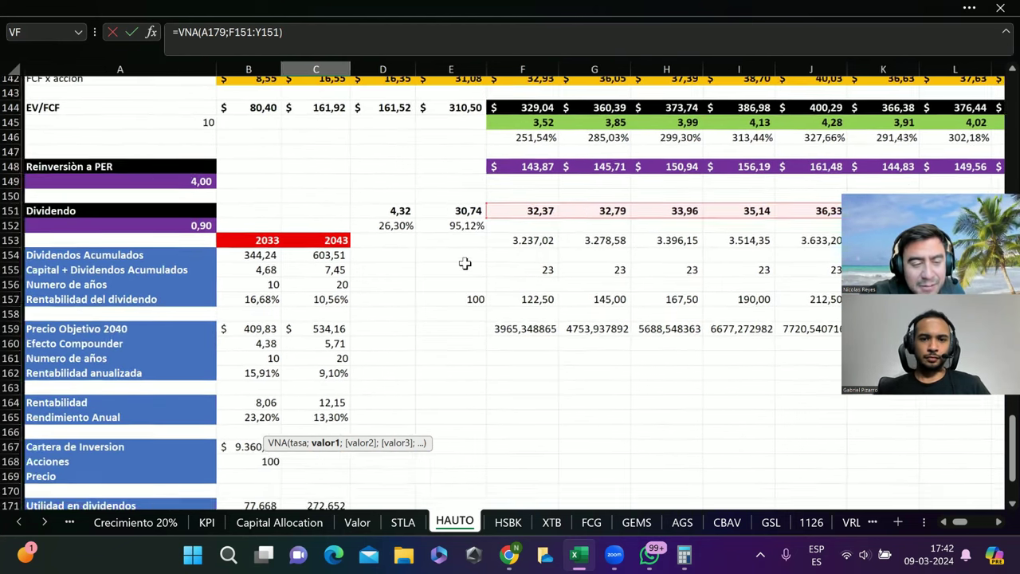
{"action": "scroll", "coordinate": [588, 227], "scroll_direction": "up", "scroll_amount": 1}
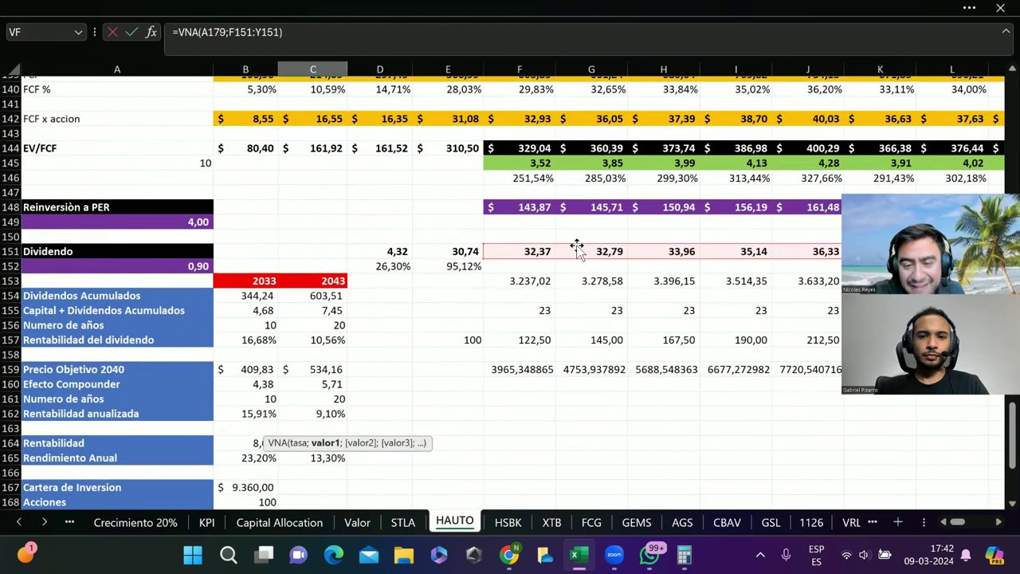
{"action": "left_click_drag", "start_coordinate": [576, 244], "coordinate": [563, 128]}
{"action": "key", "text": "Return"}
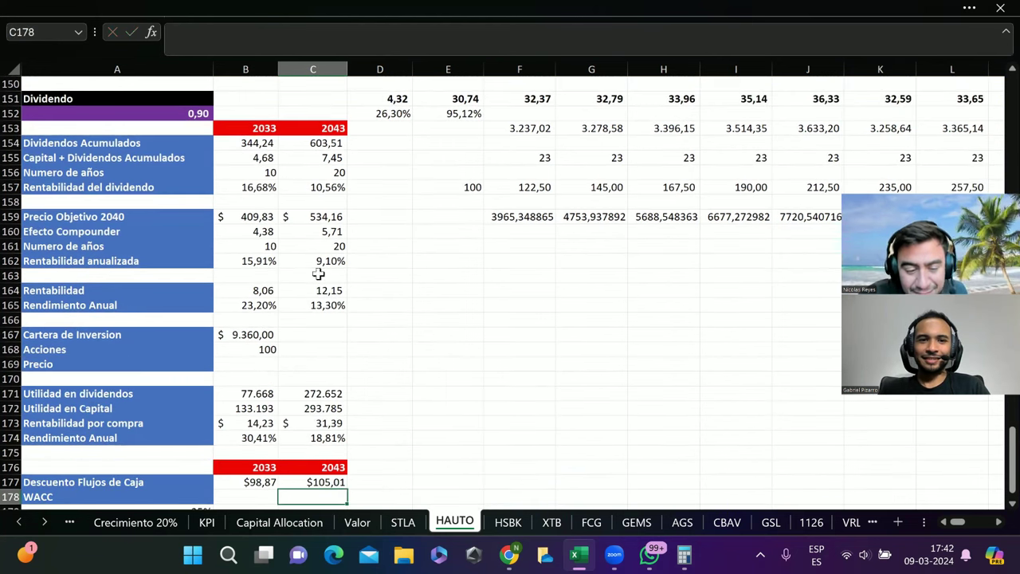
- Change the 2033 Descuento Flujos de Caja formula in B177 to discount the Dividendo row, using =VNA(A179;F151:O151)
{"action": "left_click", "coordinate": [329, 483]}
{"action": "scroll", "coordinate": [411, 384], "scroll_direction": "down", "scroll_amount": 3}
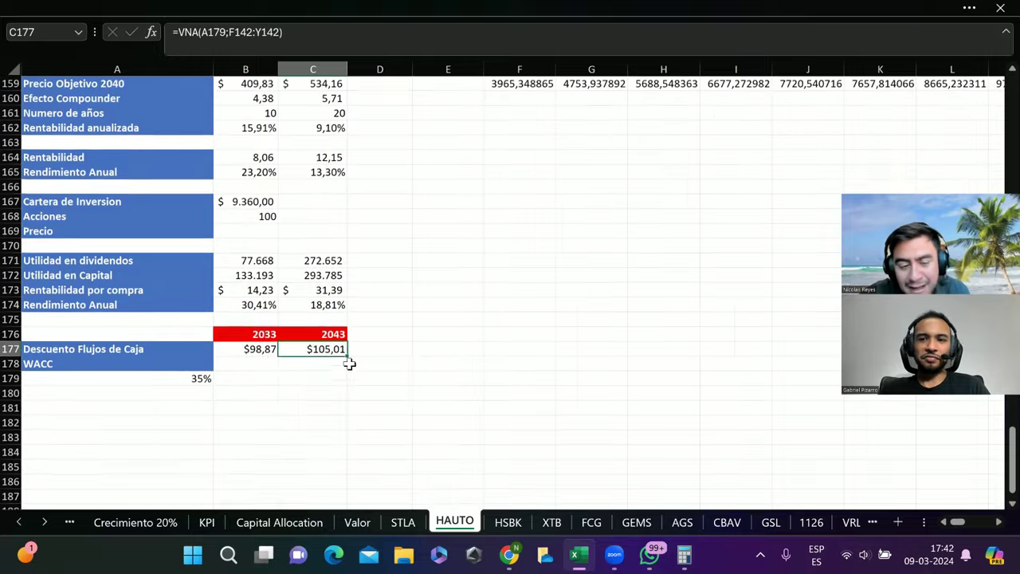
{"action": "left_click", "coordinate": [194, 380]}
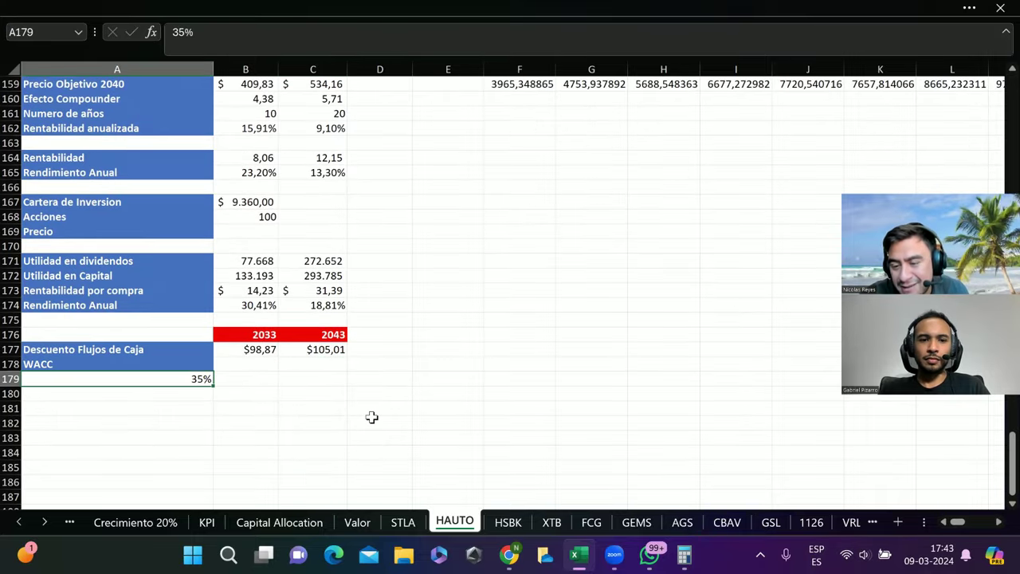
{"action": "left_click", "coordinate": [272, 349]}
{"action": "double_click", "coordinate": [268, 350]}
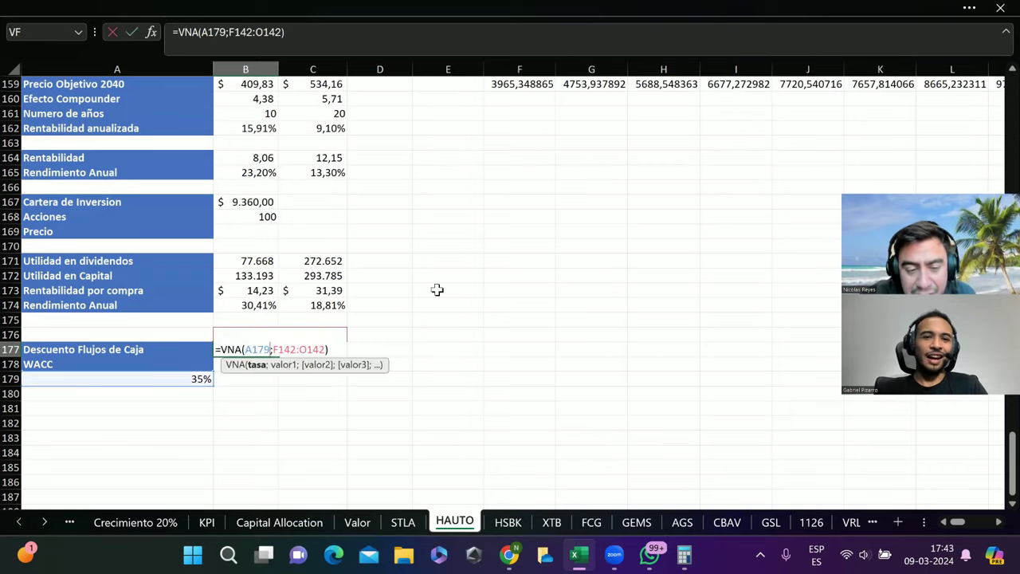
{"action": "scroll", "coordinate": [436, 290], "scroll_direction": "up", "scroll_amount": 7}
{"action": "scroll", "coordinate": [437, 290], "scroll_direction": "up", "scroll_amount": 1}
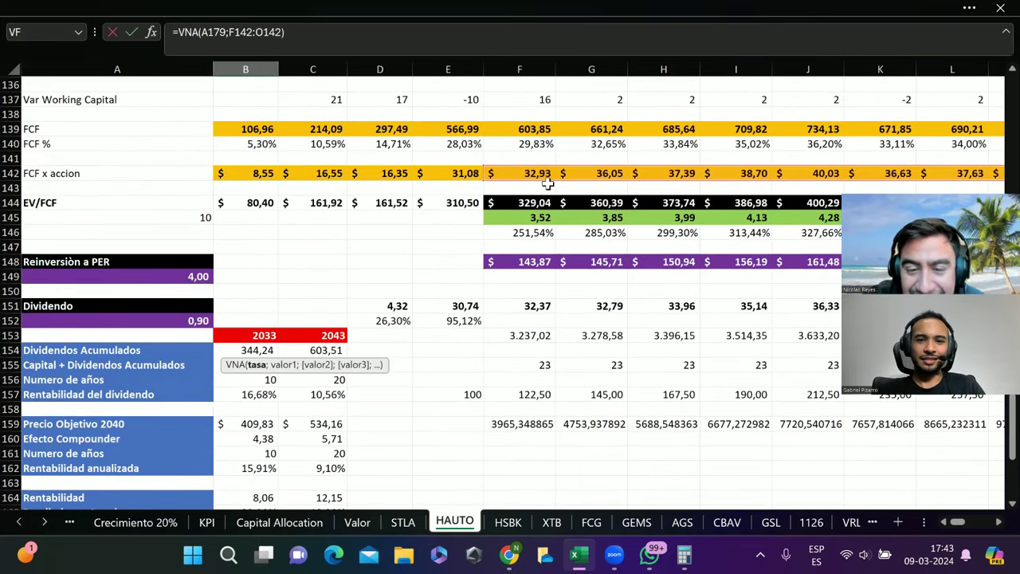
{"action": "left_click_drag", "start_coordinate": [548, 183], "coordinate": [550, 308]}
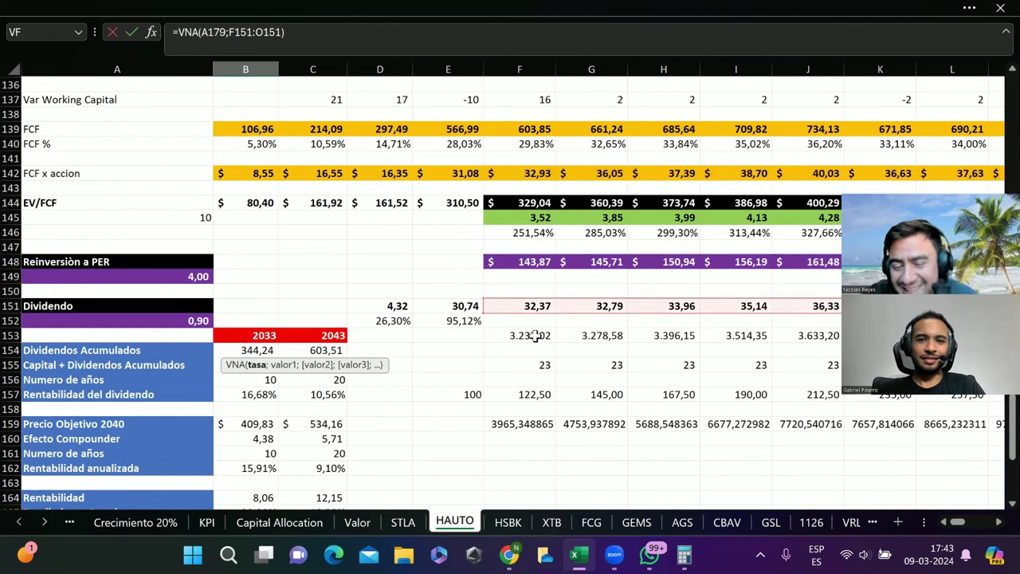
{"action": "key", "text": "Return"}
{"action": "scroll", "coordinate": [416, 364], "scroll_direction": "down", "scroll_amount": 2}
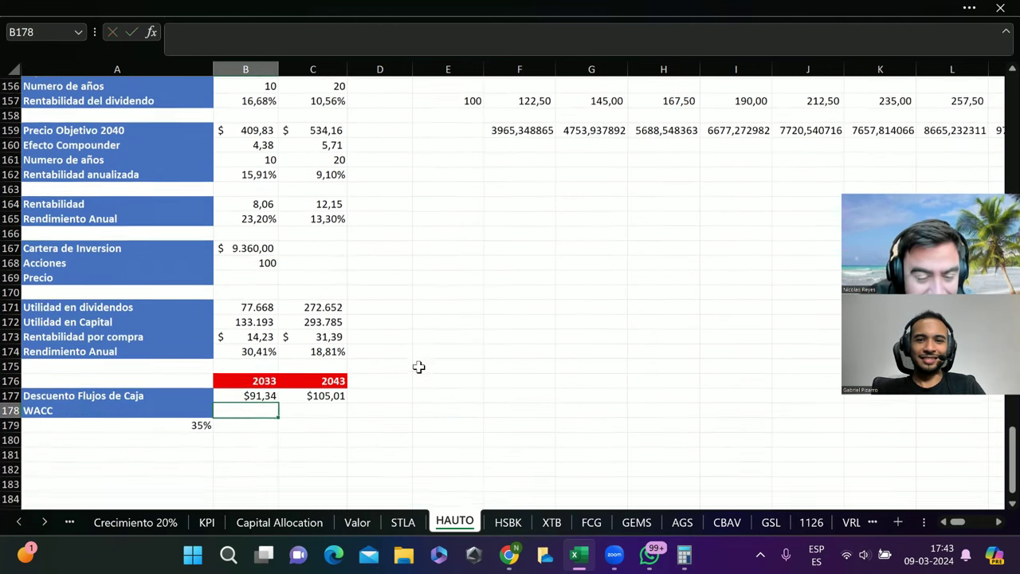
{"action": "left_click", "coordinate": [266, 364]}
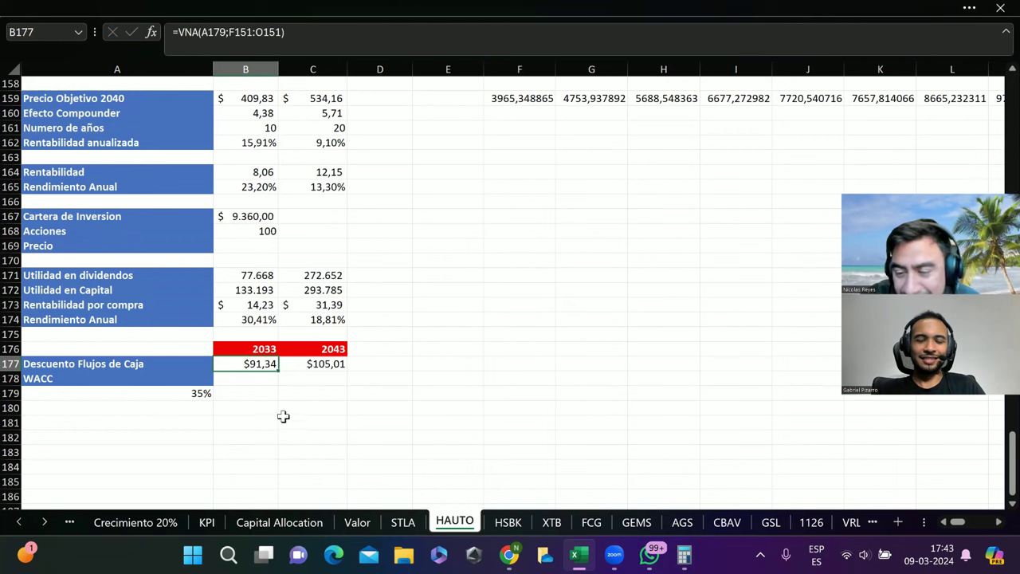
- Change the 2043 Descuento Flujos de Caja formula in C177 to discount the Dividendo row, using =VNA(A179;F151:Y151)
{"action": "double_click", "coordinate": [303, 360]}
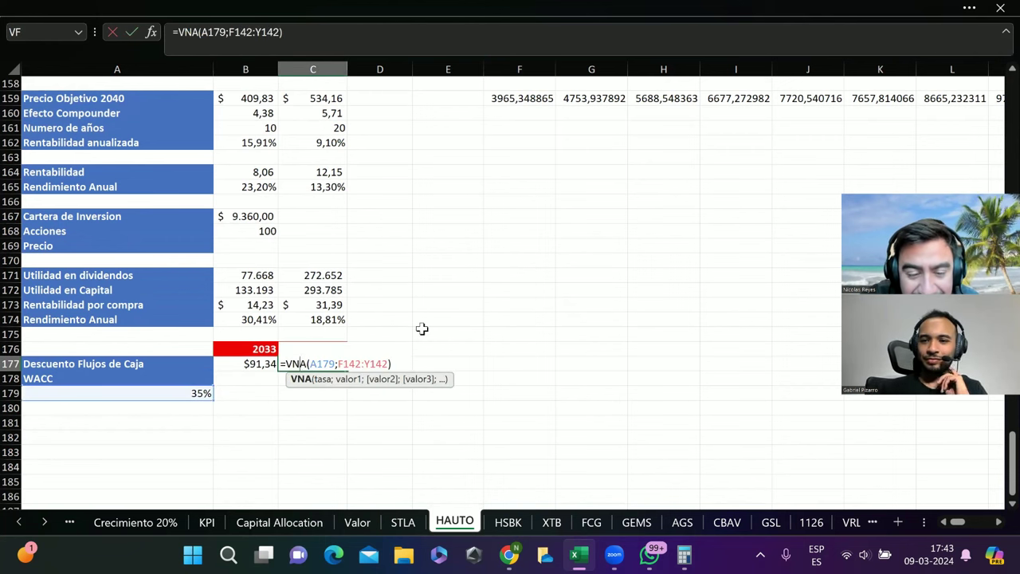
{"action": "scroll", "coordinate": [514, 240], "scroll_direction": "up", "scroll_amount": 8}
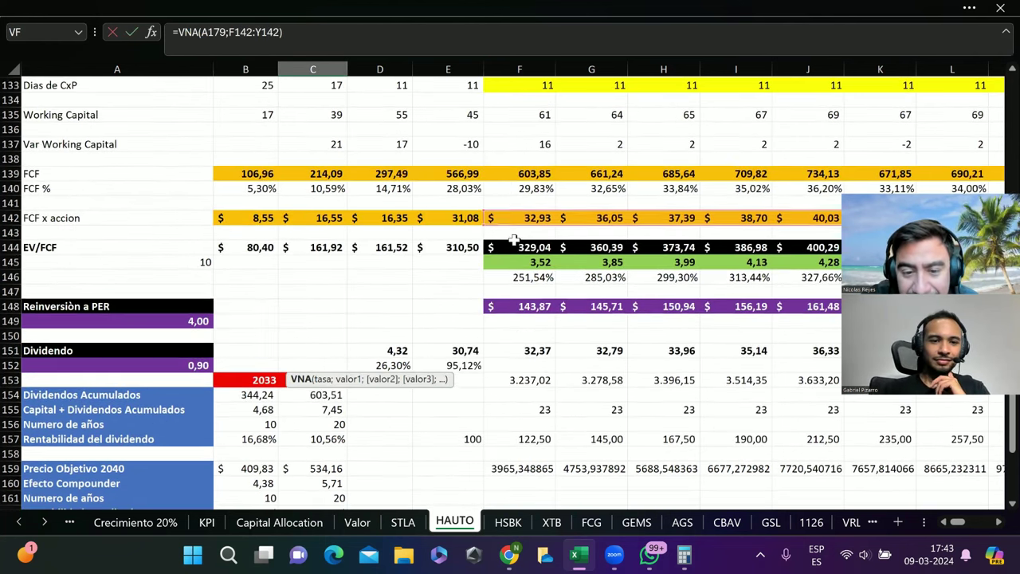
{"action": "left_click_drag", "start_coordinate": [516, 225], "coordinate": [516, 359]}
{"action": "key", "text": "Return"}
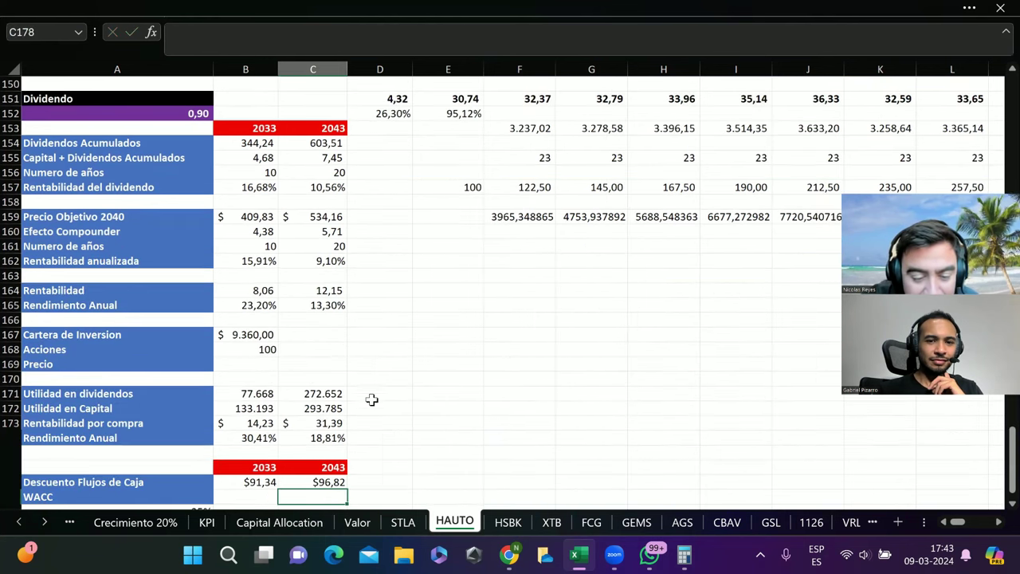
{"action": "scroll", "coordinate": [402, 442], "scroll_direction": "down", "scroll_amount": 2}
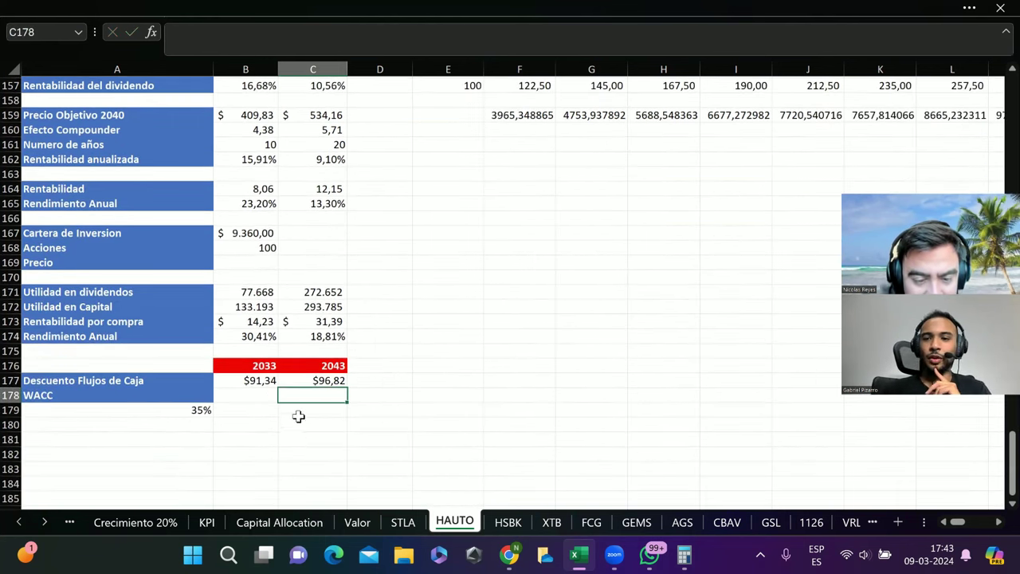
{"action": "left_click", "coordinate": [332, 376]}
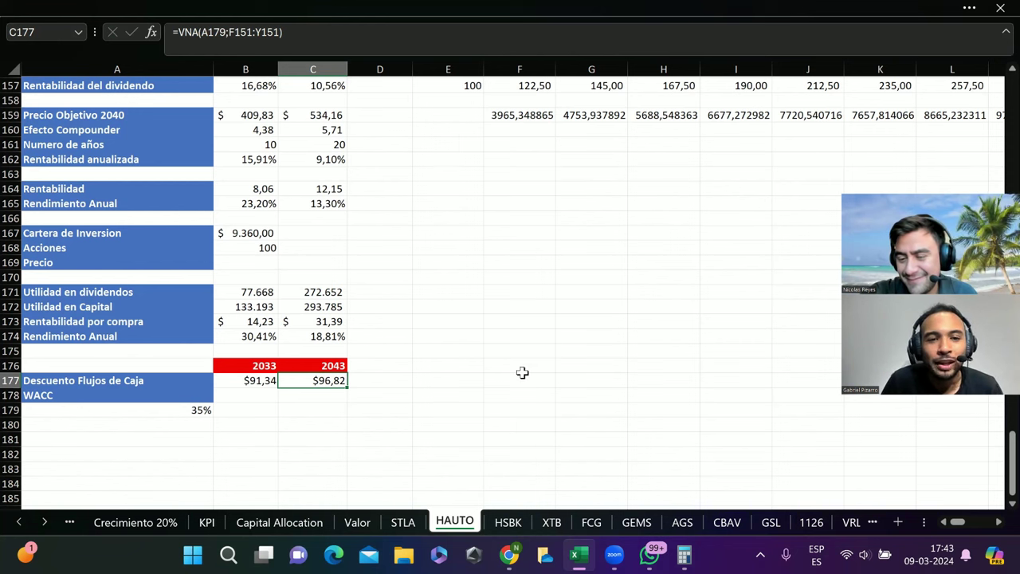
- Review the HAUTO model from the dividend section back up to the fleet and revenue projections
{"action": "scroll", "coordinate": [487, 265], "scroll_direction": "up", "scroll_amount": 5}
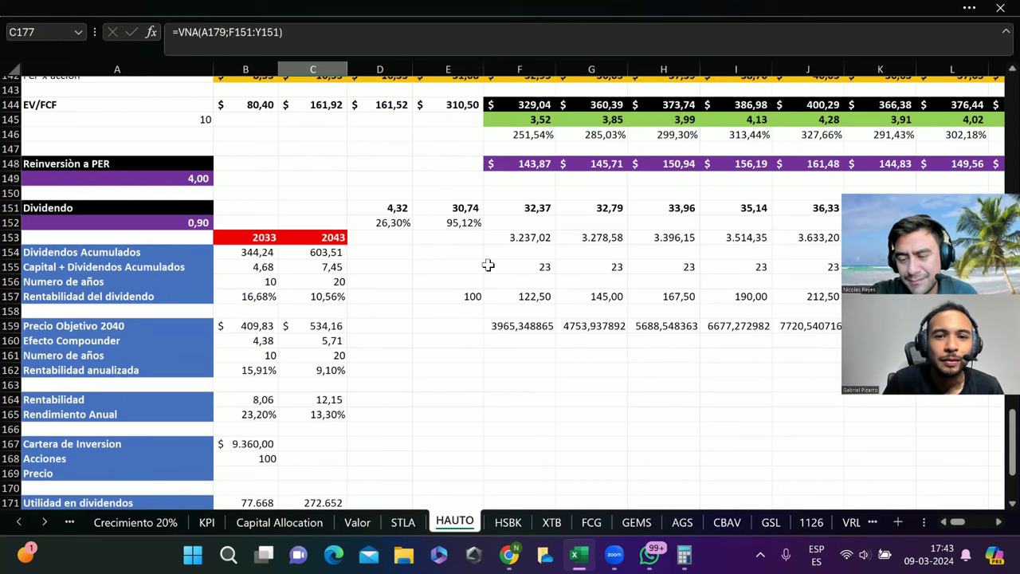
{"action": "scroll", "coordinate": [488, 264], "scroll_direction": "up", "scroll_amount": 20}
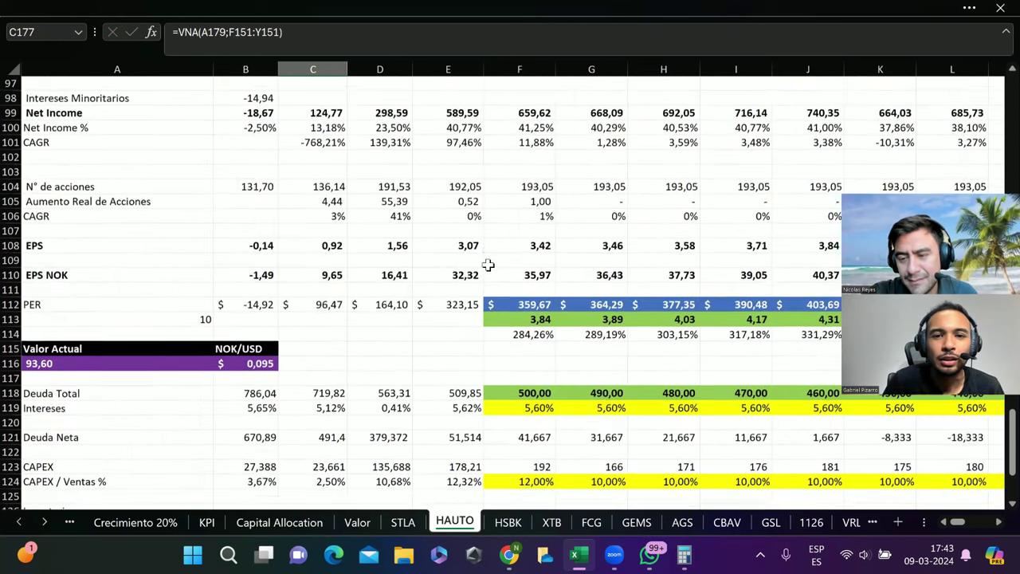
{"action": "scroll", "coordinate": [488, 265], "scroll_direction": "up", "scroll_amount": 14}
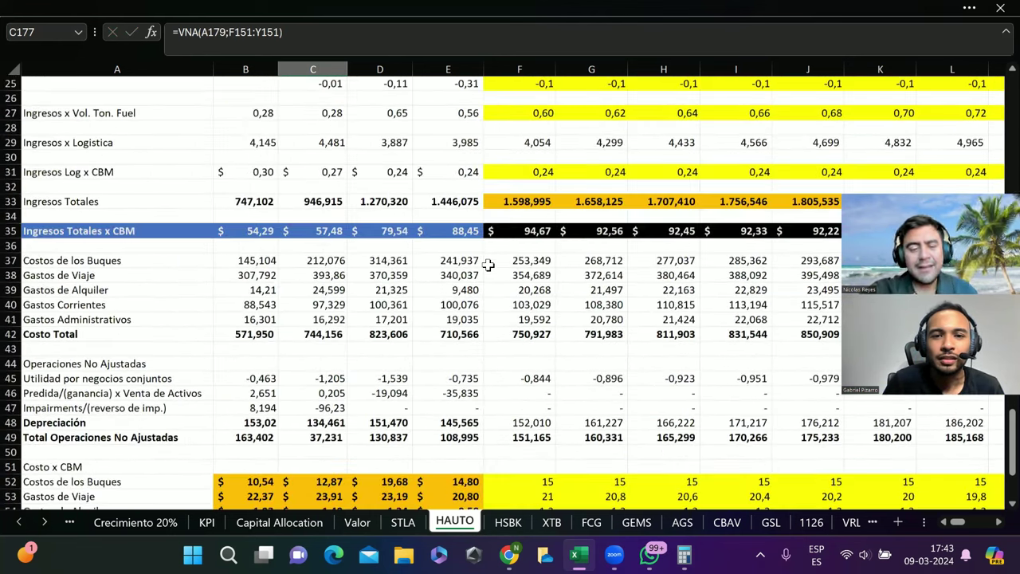
{"action": "scroll", "coordinate": [488, 265], "scroll_direction": "up", "scroll_amount": 8}
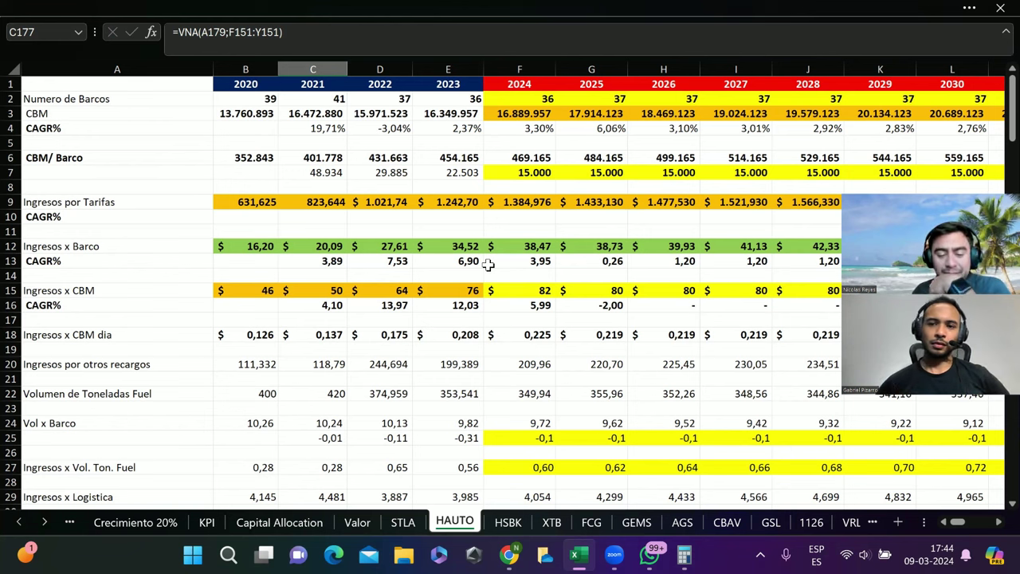
- Look through the Portafolio and Posiciones sheets, and examine the current holdings from Halyk Bank to the Total row's Rentabilidad in Posiciones
{"action": "left_click", "coordinate": [17, 525]}
{"action": "left_click", "coordinate": [17, 524]}
{"action": "left_click", "coordinate": [16, 524]}
{"action": "left_click", "coordinate": [17, 524]}
{"action": "left_click", "coordinate": [17, 524]}
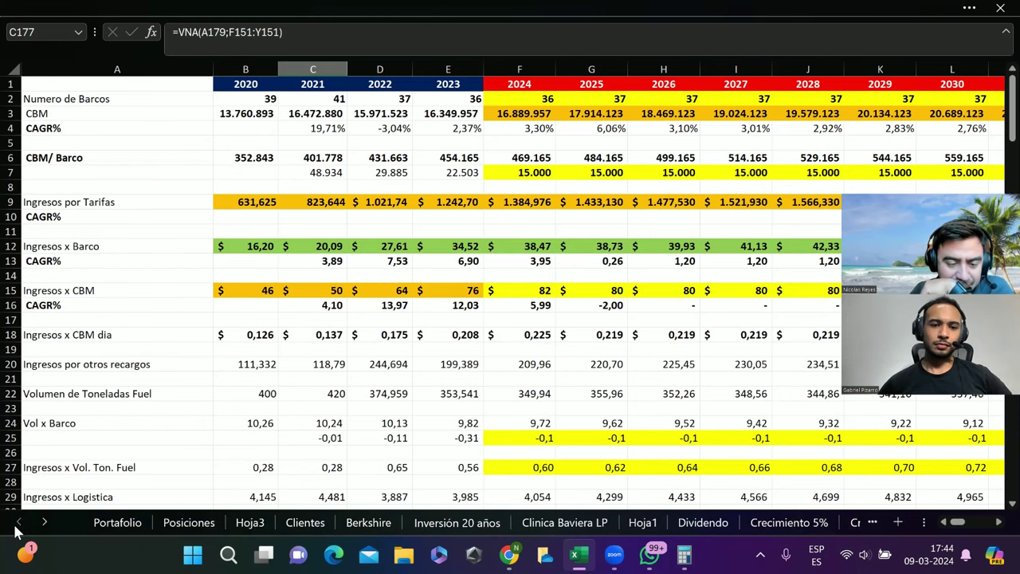
{"action": "left_click", "coordinate": [120, 522]}
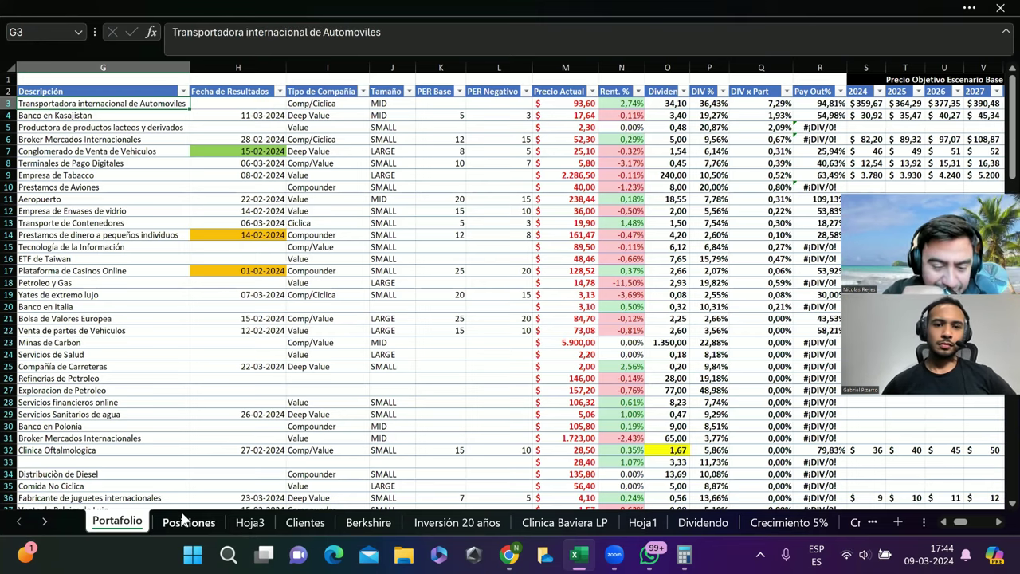
{"action": "left_click", "coordinate": [188, 521]}
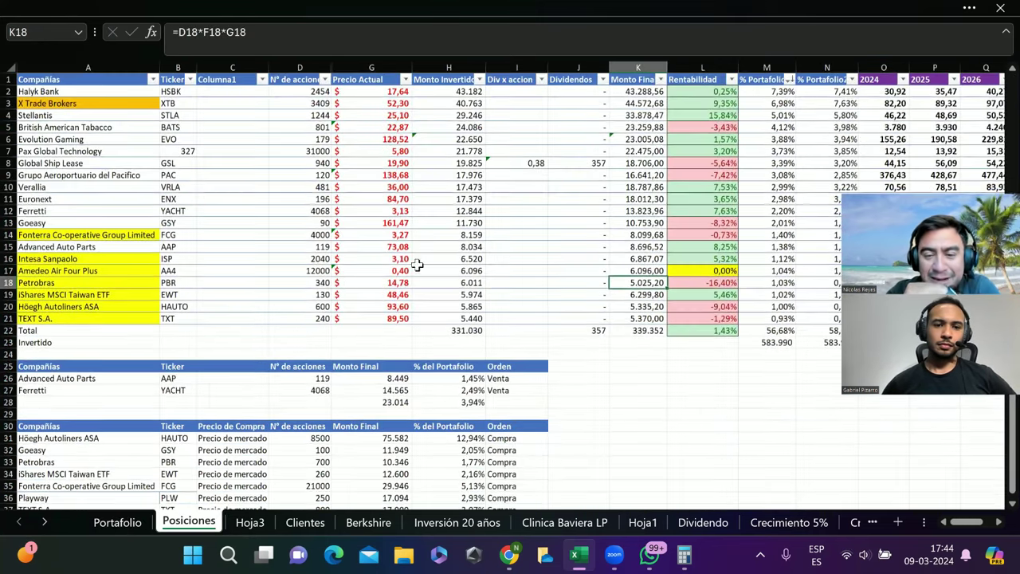
{"action": "left_click_drag", "start_coordinate": [121, 91], "coordinate": [699, 326]}
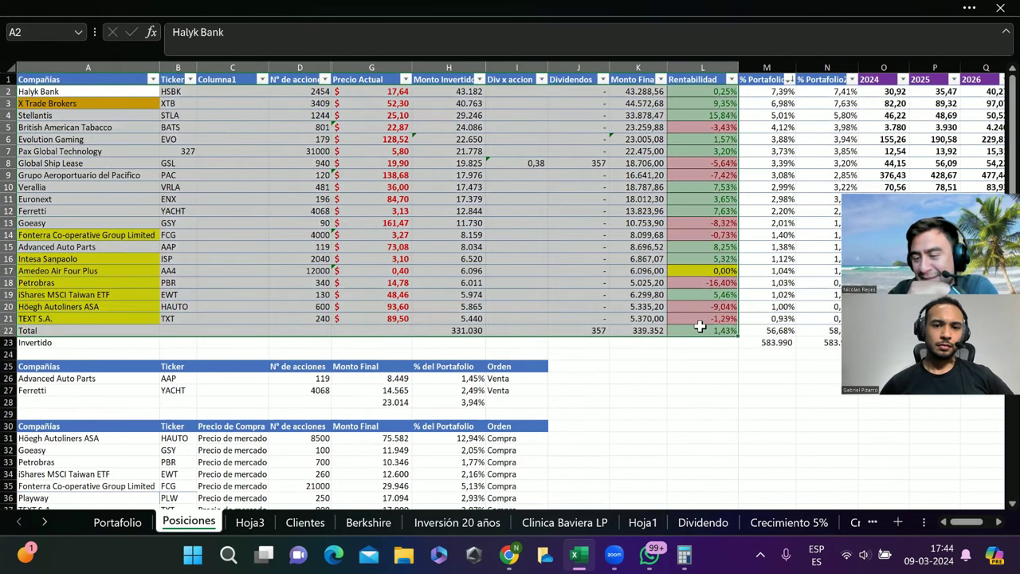
{"action": "left_click", "coordinate": [742, 391]}
{"action": "left_click", "coordinate": [722, 333]}
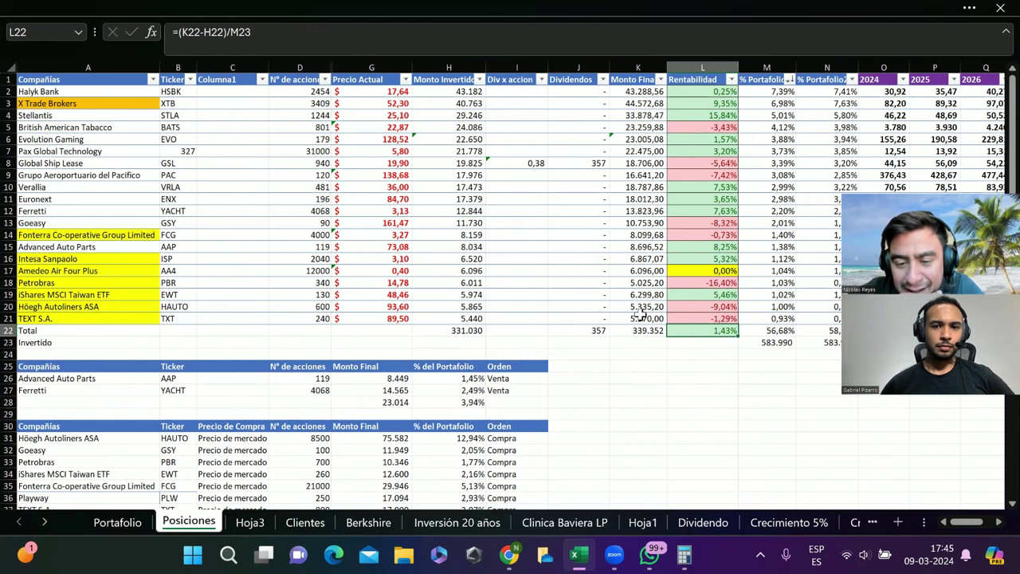
- Examine the Petrobras row in Posiciones, including its return and share of the portfolio
{"action": "left_click", "coordinate": [9, 282]}
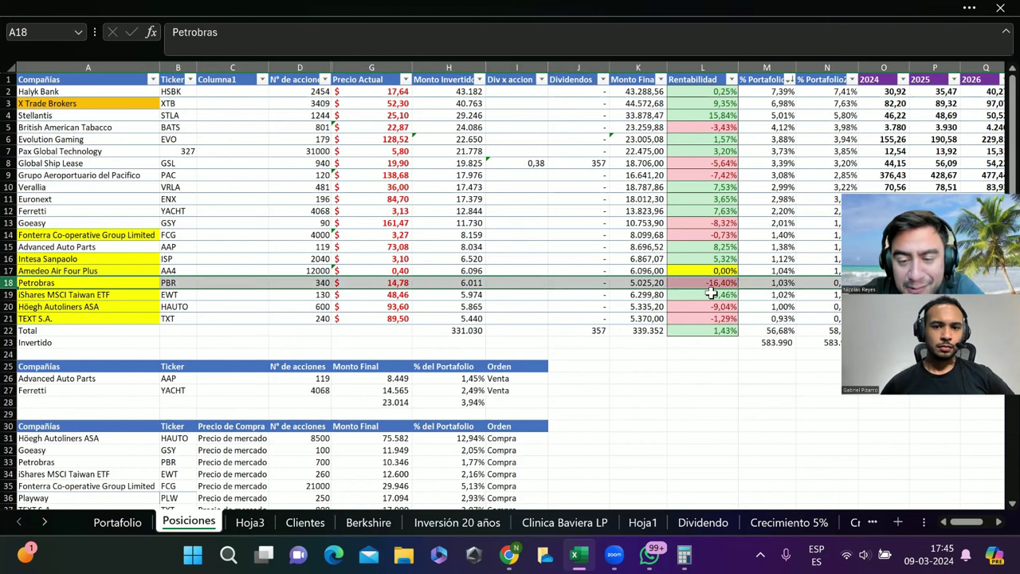
{"action": "scroll", "coordinate": [720, 295], "scroll_direction": "right", "scroll_amount": 1}
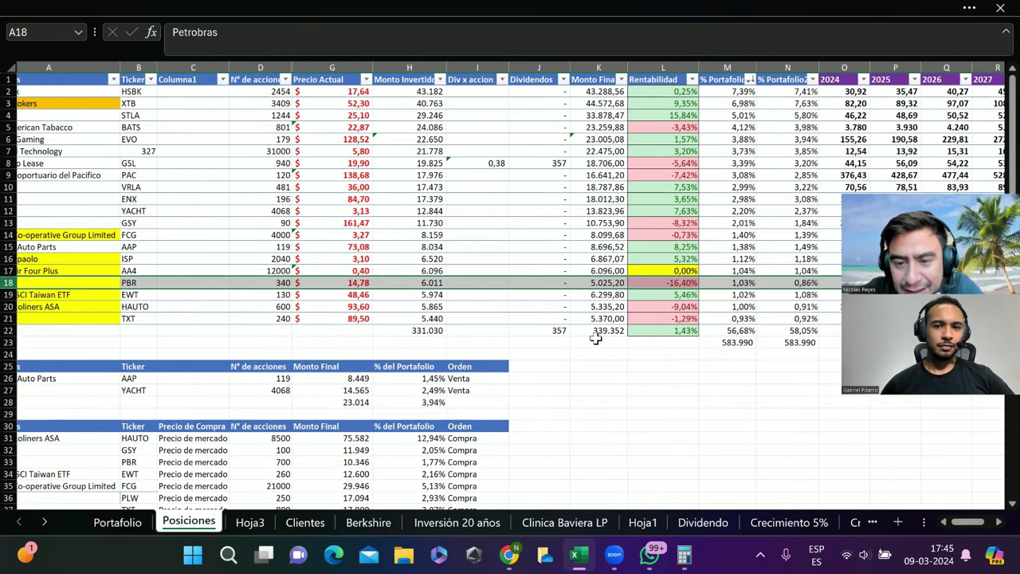
{"action": "scroll", "coordinate": [595, 339], "scroll_direction": "left", "scroll_amount": 2}
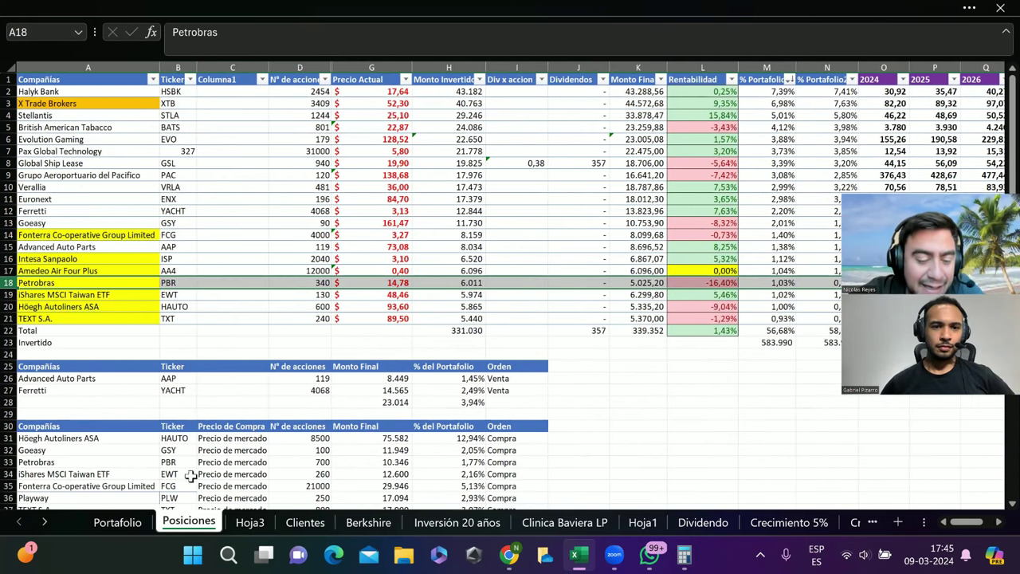
- Go to the Portafolio sheet and examine the % Final weights of Höegh Autoliners, Halyk Bank, Fonterra and X Trade Brokers
{"action": "left_click", "coordinate": [117, 522]}
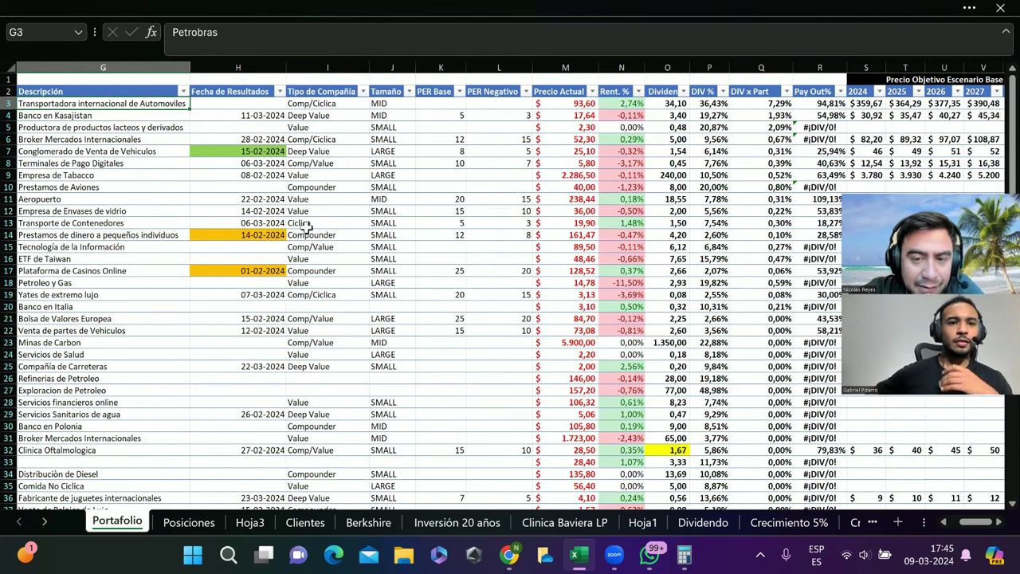
{"action": "scroll", "coordinate": [340, 139], "scroll_direction": "left", "scroll_amount": 2}
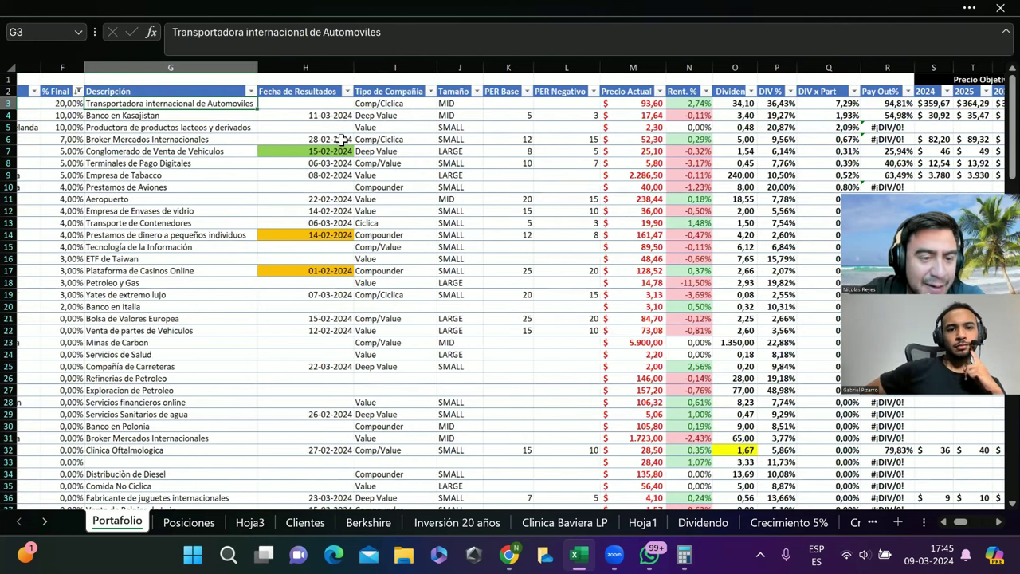
{"action": "scroll", "coordinate": [340, 139], "scroll_direction": "left", "scroll_amount": 3}
{"action": "left_click_drag", "start_coordinate": [328, 103], "coordinate": [331, 130]}
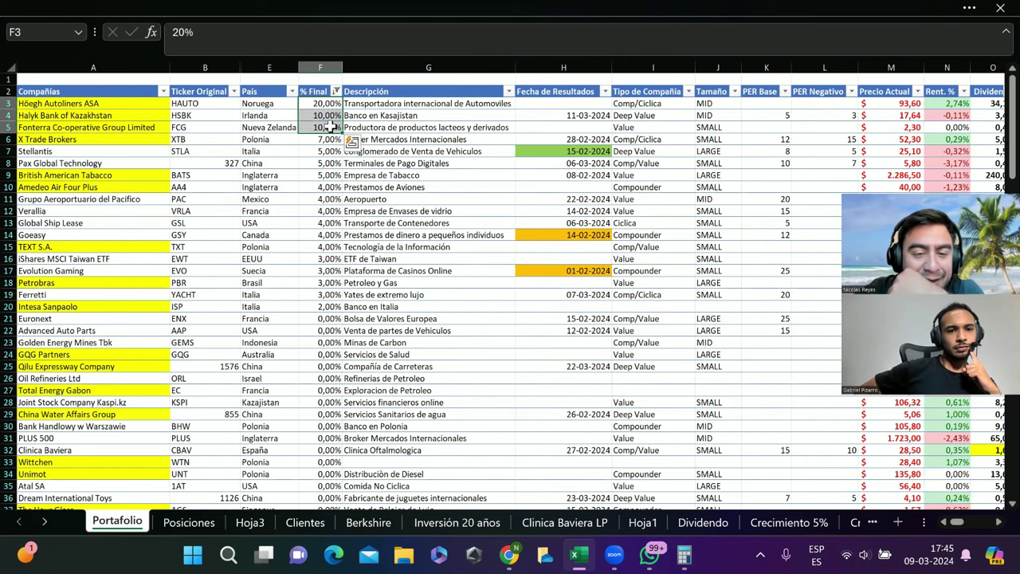
{"action": "left_click", "coordinate": [331, 128]}
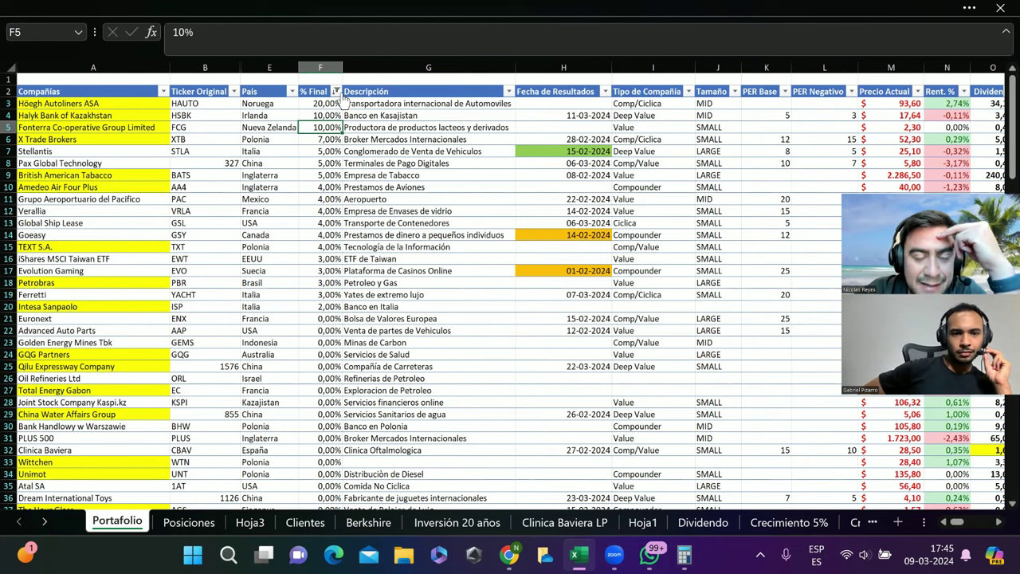
{"action": "left_click", "coordinate": [333, 140]}
{"action": "scroll", "coordinate": [470, 210], "scroll_direction": "right", "scroll_amount": 2}
{"action": "scroll", "coordinate": [578, 208], "scroll_direction": "right", "scroll_amount": 2}
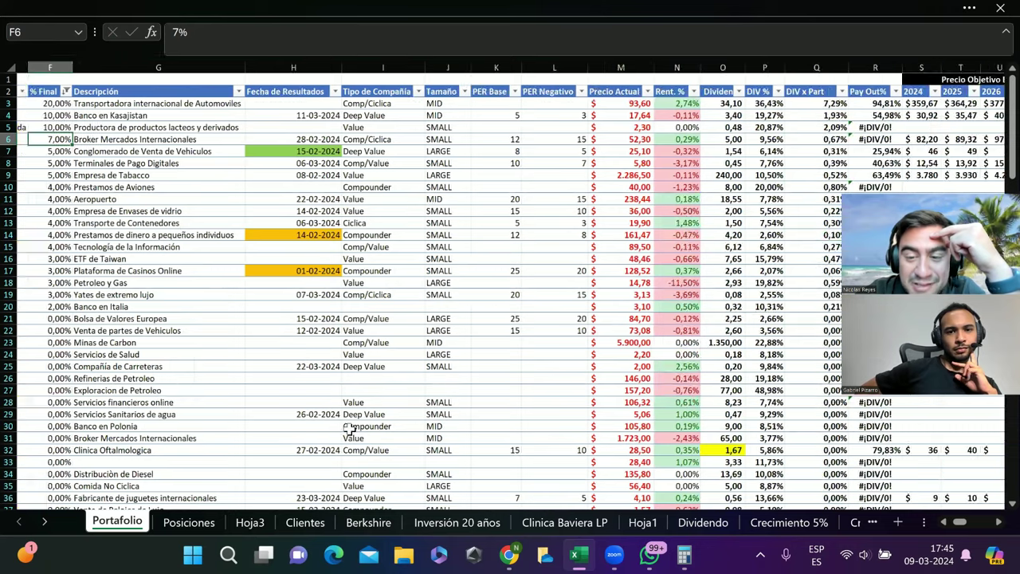
- Return to the Posiciones sheet and check the Rentabilidad of X Trade Brokers
{"action": "left_click", "coordinate": [189, 522]}
{"action": "scroll", "coordinate": [449, 344], "scroll_direction": "down", "scroll_amount": 1}
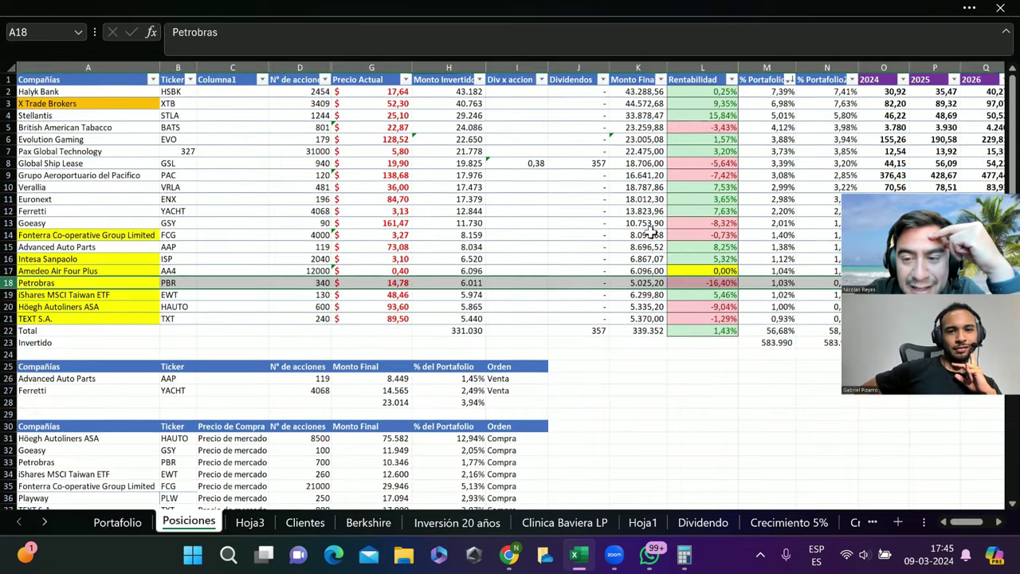
{"action": "left_click", "coordinate": [726, 103]}
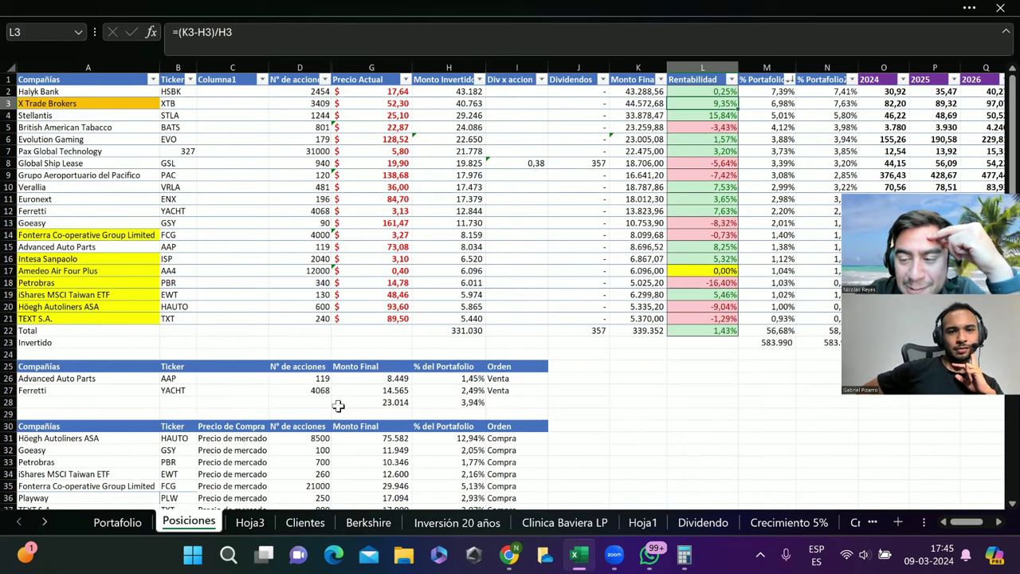
- Go back to the Portafolio sheet and review the dividend, target price and CAGR columns down to the end of the company list
{"action": "left_click", "coordinate": [132, 530]}
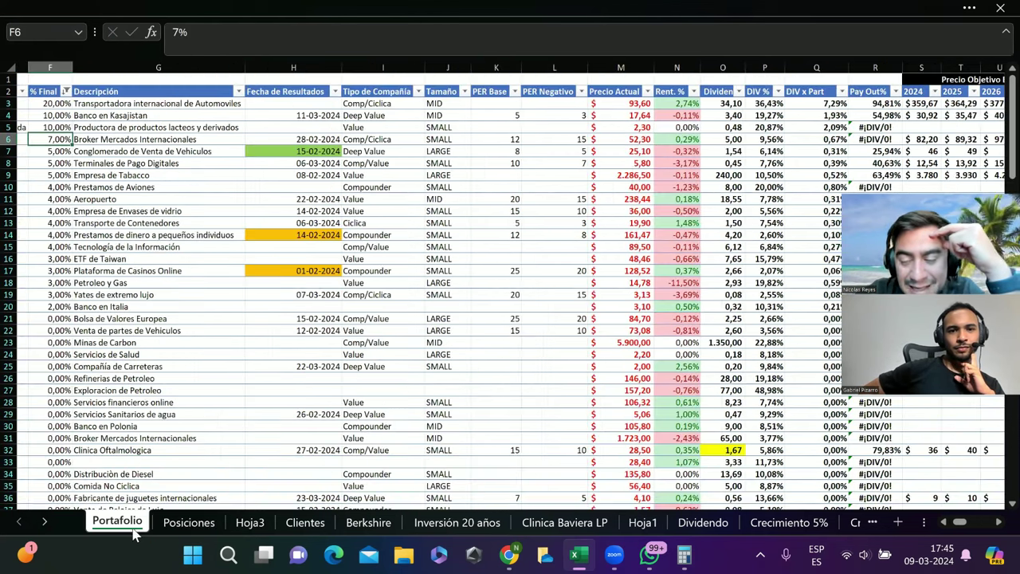
{"action": "scroll", "coordinate": [559, 184], "scroll_direction": "up", "scroll_amount": 1}
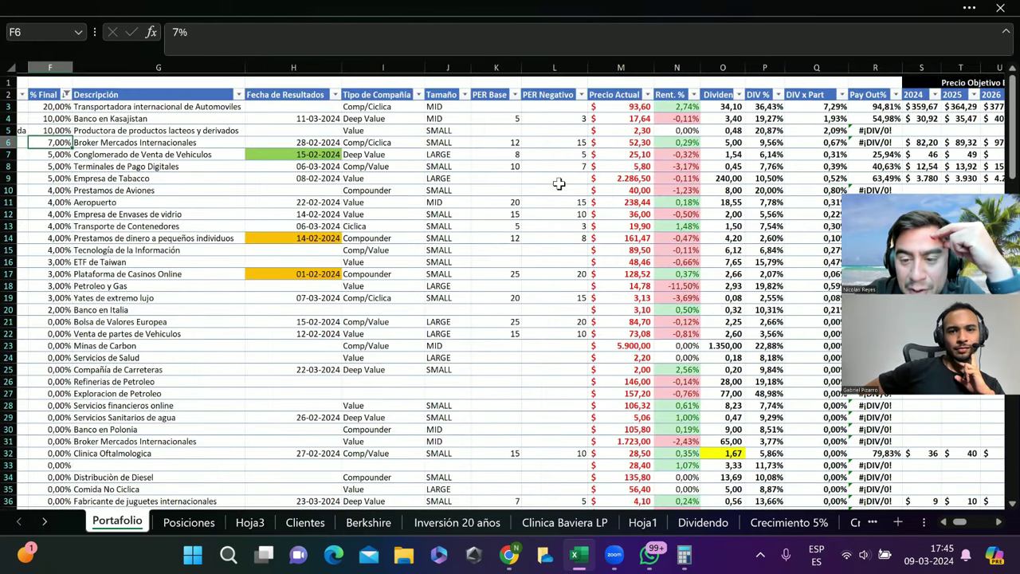
{"action": "scroll", "coordinate": [559, 184], "scroll_direction": "right", "scroll_amount": 3}
{"action": "scroll", "coordinate": [559, 184], "scroll_direction": "right", "scroll_amount": 5}
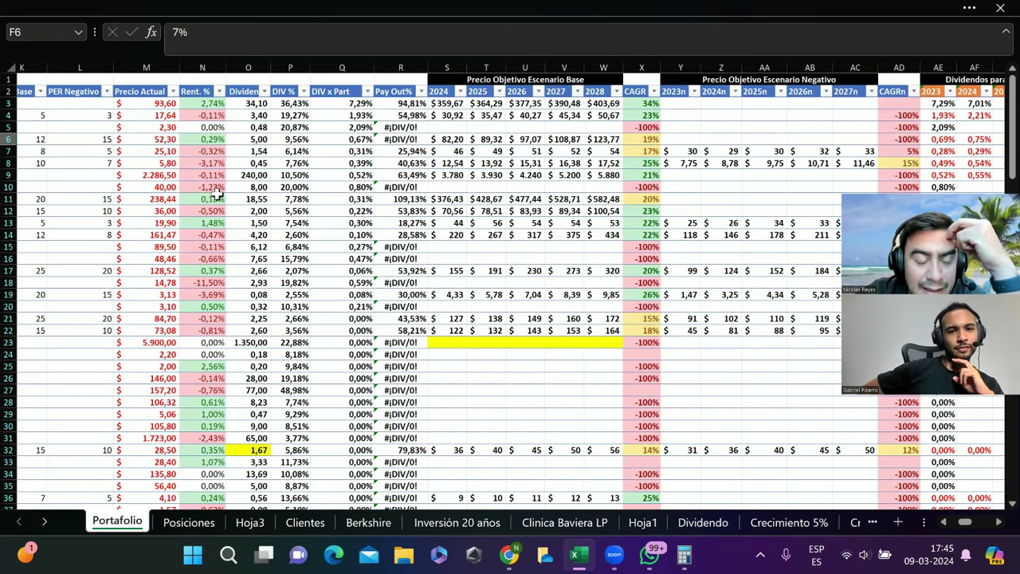
{"action": "scroll", "coordinate": [328, 259], "scroll_direction": "down", "scroll_amount": 2}
{"action": "scroll", "coordinate": [328, 259], "scroll_direction": "down", "scroll_amount": 19}
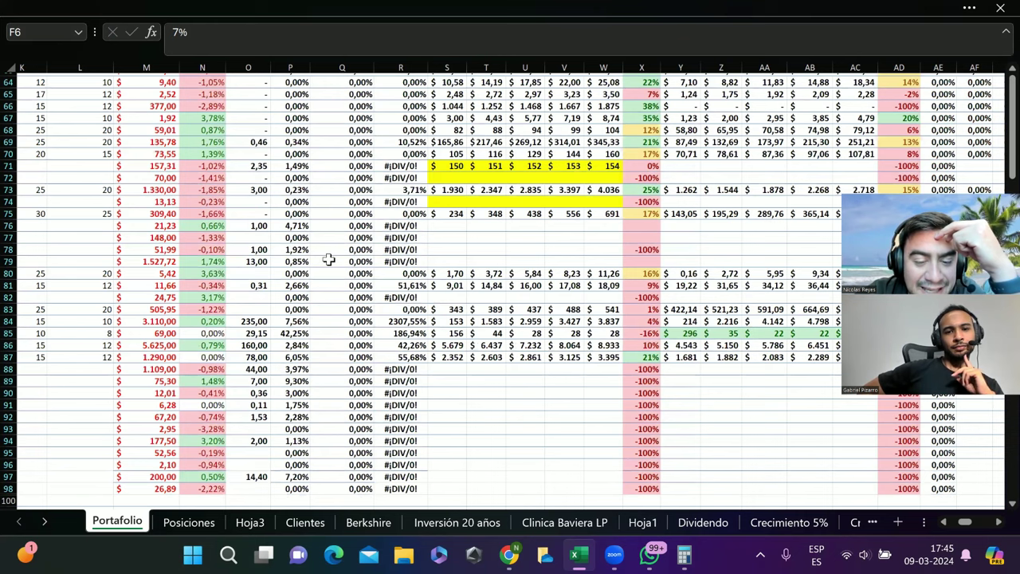
- Check the DIV x Part total formula in Q101 below the company list, and return to the top of the list
{"action": "scroll", "coordinate": [327, 259], "scroll_direction": "down", "scroll_amount": 6}
{"action": "left_click", "coordinate": [366, 284]}
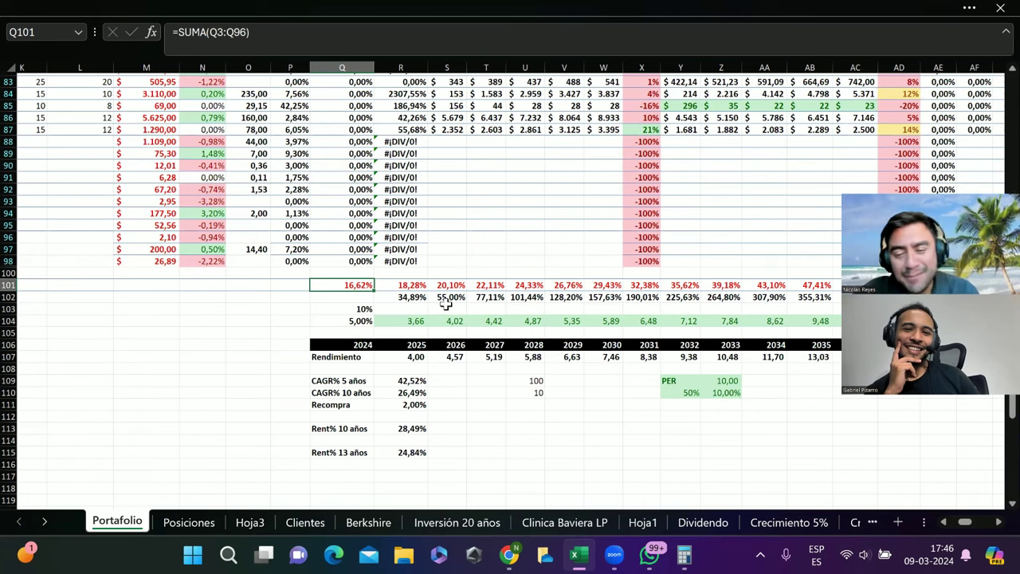
{"action": "scroll", "coordinate": [414, 145], "scroll_direction": "up", "scroll_amount": 5}
{"action": "scroll", "coordinate": [414, 145], "scroll_direction": "up", "scroll_amount": 18}
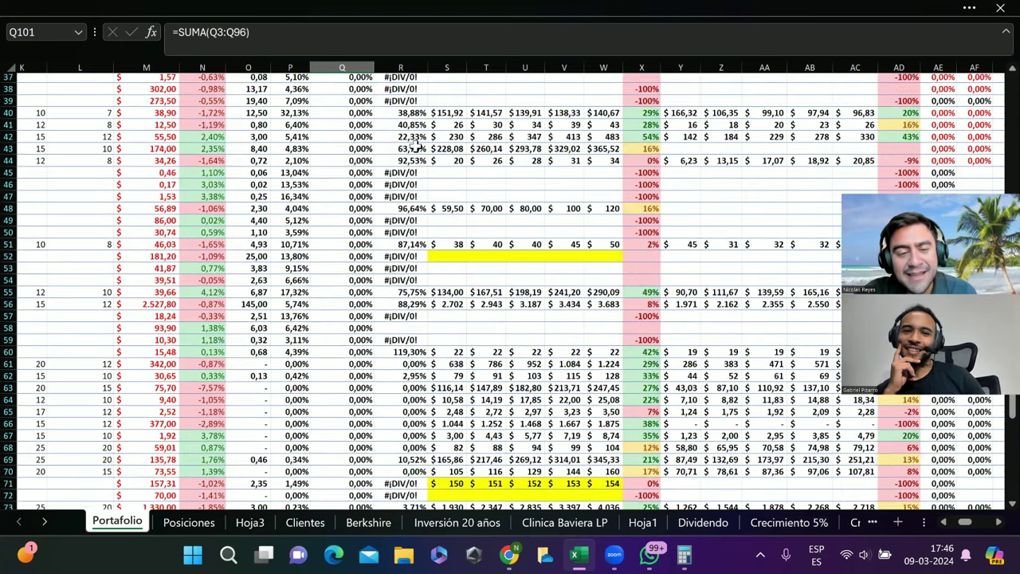
{"action": "scroll", "coordinate": [344, 130], "scroll_direction": "up", "scroll_amount": 3}
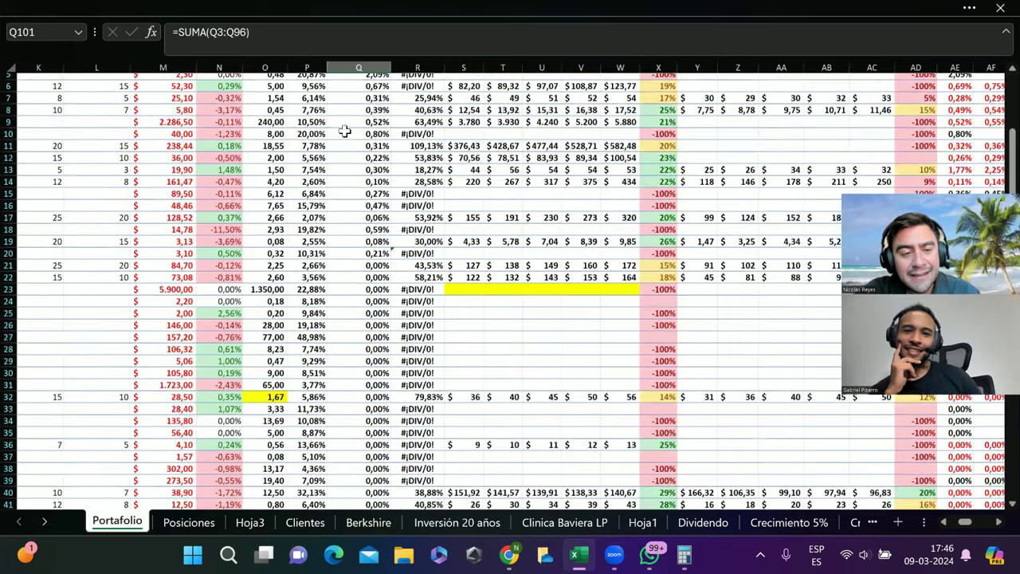
{"action": "scroll", "coordinate": [344, 131], "scroll_direction": "up", "scroll_amount": 2}
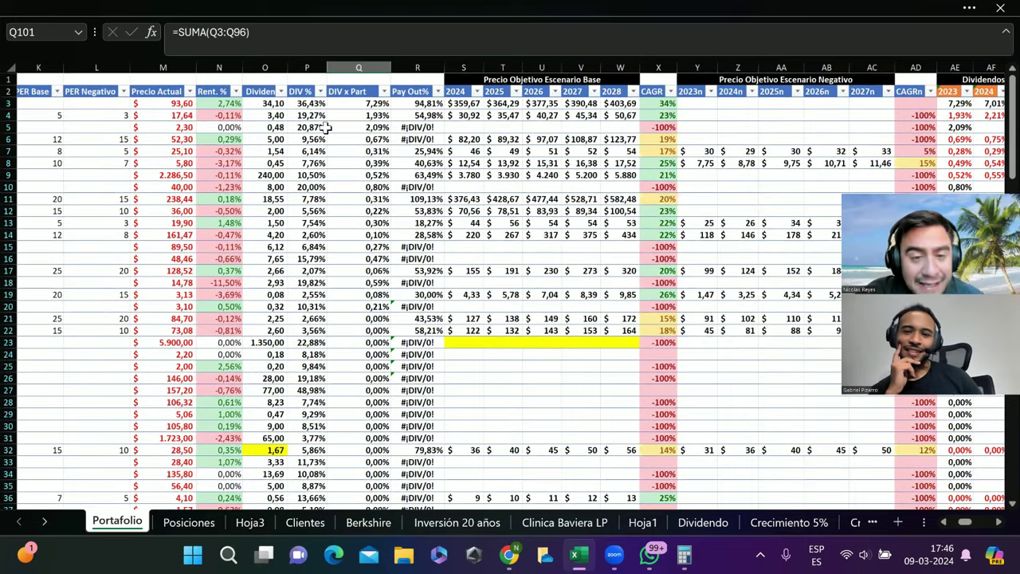
- Select the DIV x Part values of the first four companies (Q3:Q6) and check their sum
{"action": "left_click_drag", "start_coordinate": [385, 104], "coordinate": [382, 137]}
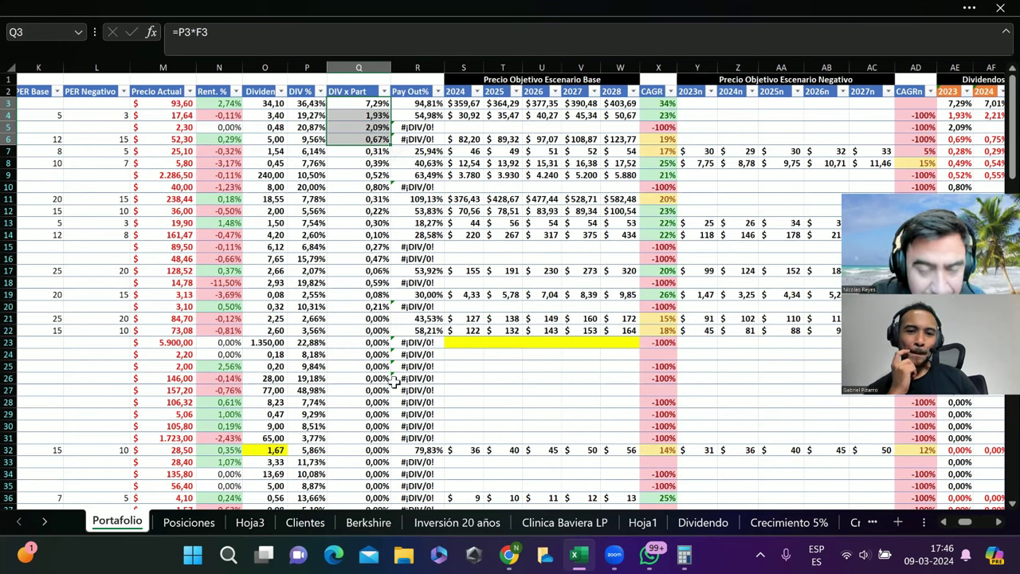
{"action": "left_click", "coordinate": [969, 8]}
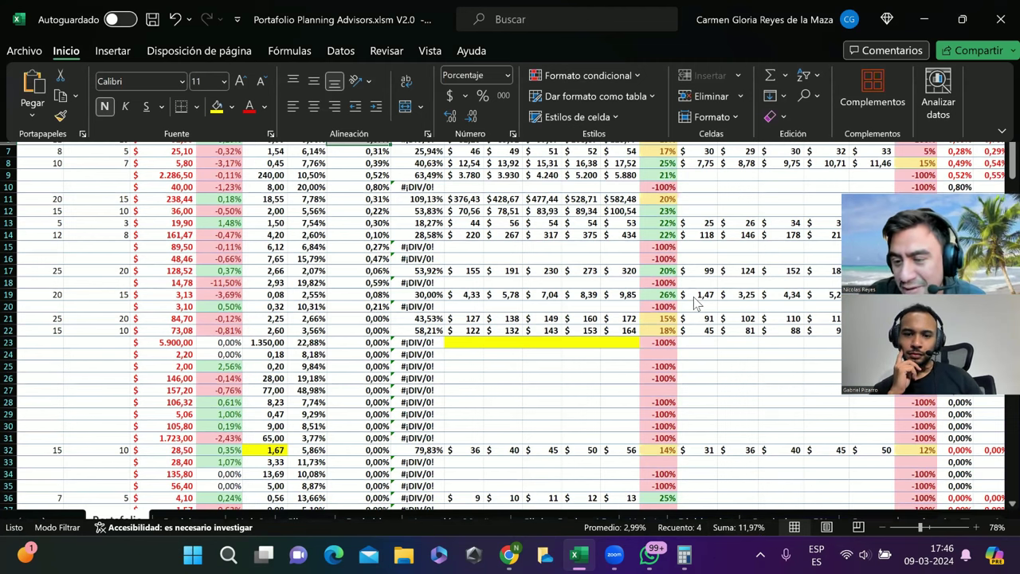
{"action": "key", "text": "ctrl+shift+F1"}
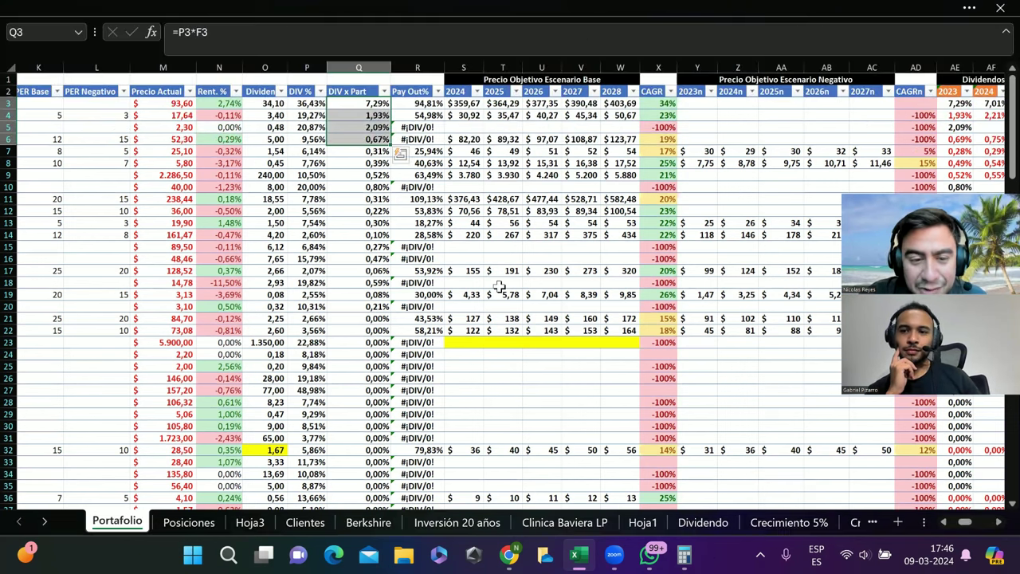
- Compare the names and % Final weights of the leading companies with their DIV % and DIV x Part values
{"action": "scroll", "coordinate": [499, 287], "scroll_direction": "down", "scroll_amount": 1}
{"action": "scroll", "coordinate": [498, 287], "scroll_direction": "down", "scroll_amount": 3}
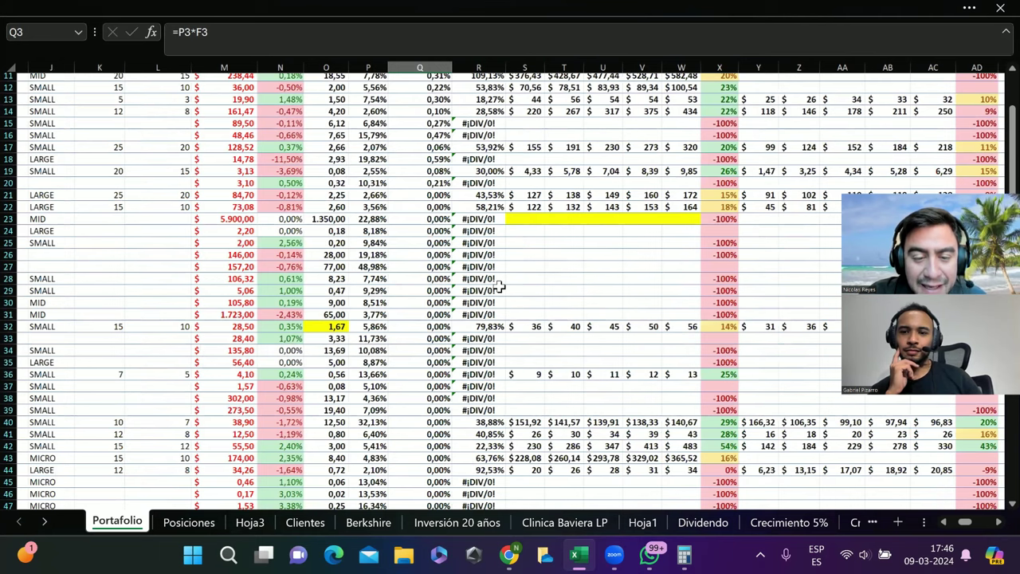
{"action": "scroll", "coordinate": [499, 287], "scroll_direction": "left", "scroll_amount": 3}
{"action": "scroll", "coordinate": [499, 287], "scroll_direction": "up", "scroll_amount": 1}
{"action": "scroll", "coordinate": [499, 287], "scroll_direction": "left", "scroll_amount": 5}
{"action": "scroll", "coordinate": [498, 287], "scroll_direction": "up", "scroll_amount": 2}
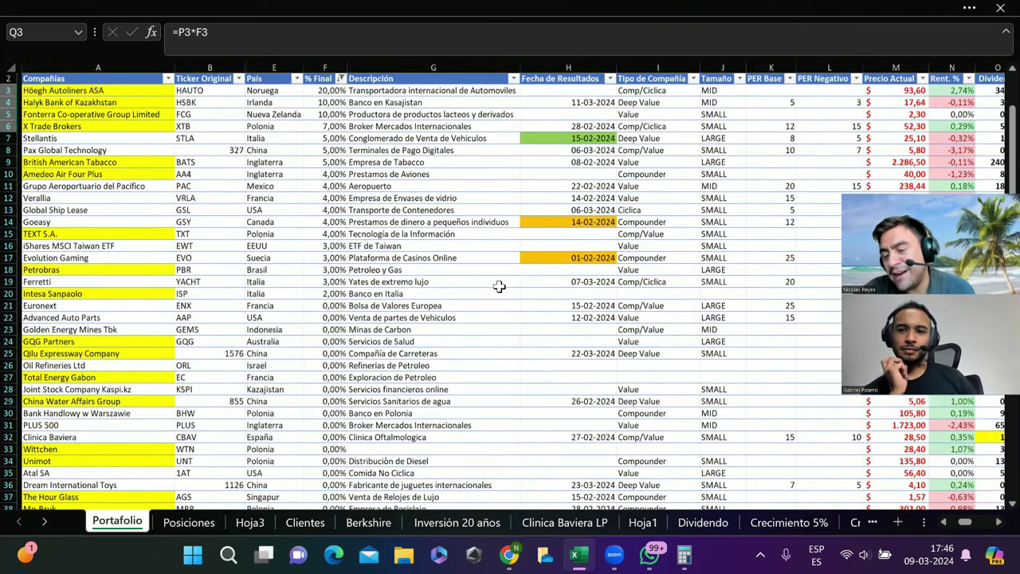
{"action": "scroll", "coordinate": [499, 286], "scroll_direction": "right", "scroll_amount": 5}
{"action": "scroll", "coordinate": [499, 287], "scroll_direction": "right", "scroll_amount": 3}
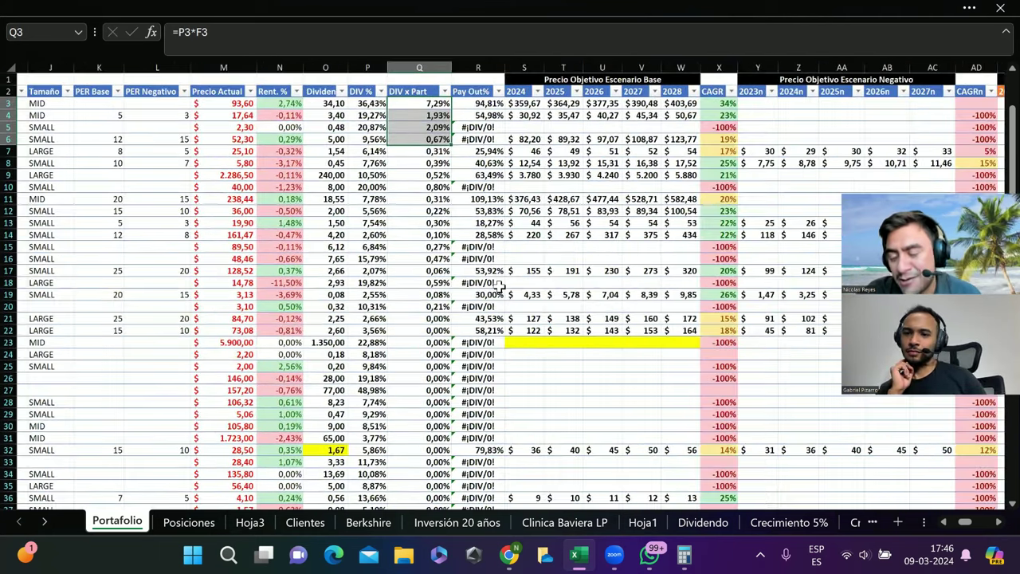
{"action": "scroll", "coordinate": [499, 287], "scroll_direction": "right", "scroll_amount": 1}
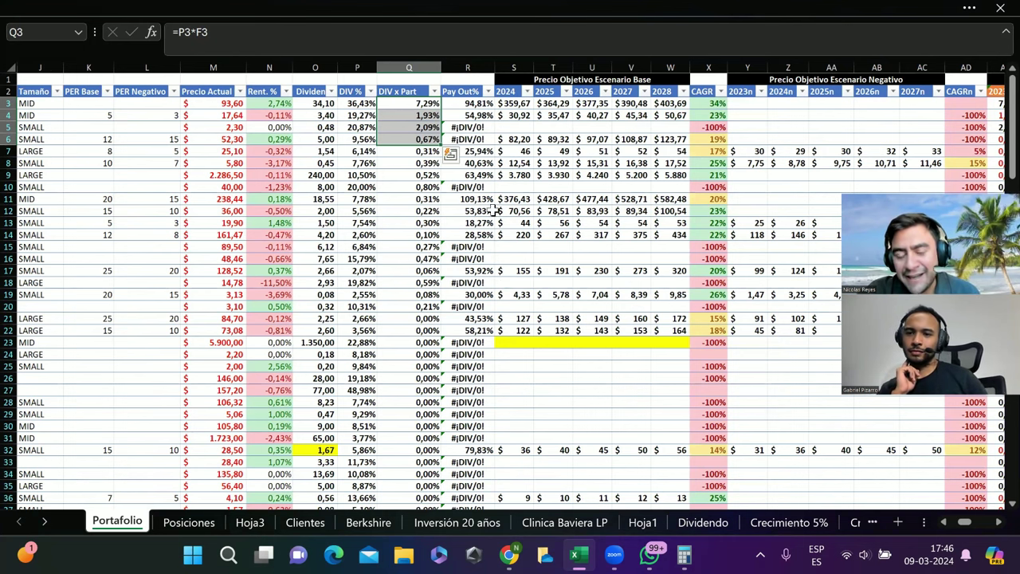
- Examine the 2024 and 2025 dividend yields in Q101:R101 and the cumulative formula in R102
{"action": "scroll", "coordinate": [506, 301], "scroll_direction": "down", "scroll_amount": 9}
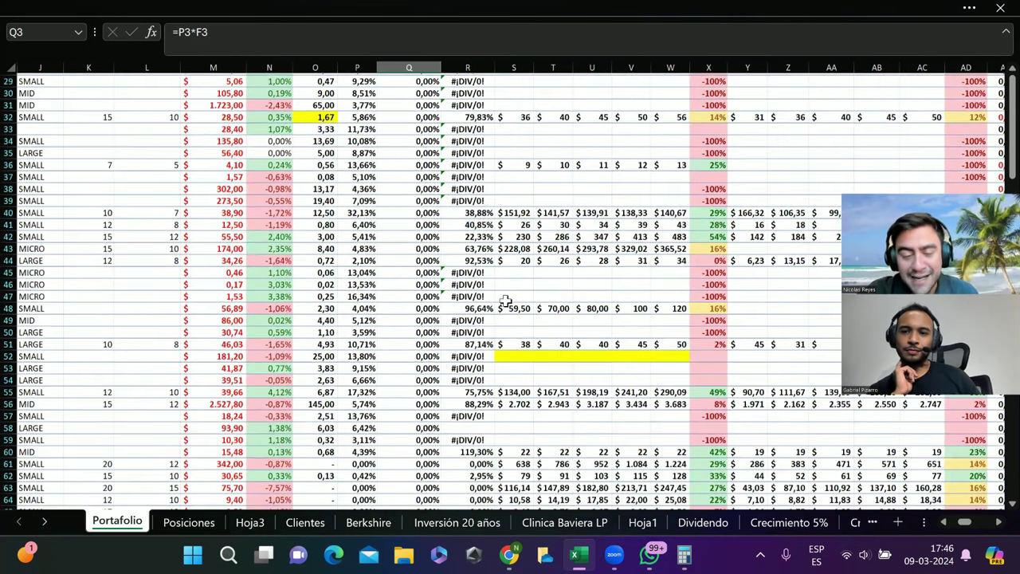
{"action": "scroll", "coordinate": [505, 301], "scroll_direction": "down", "scroll_amount": 20}
{"action": "left_click", "coordinate": [431, 150]}
{"action": "left_click_drag", "start_coordinate": [431, 151], "coordinate": [481, 152]}
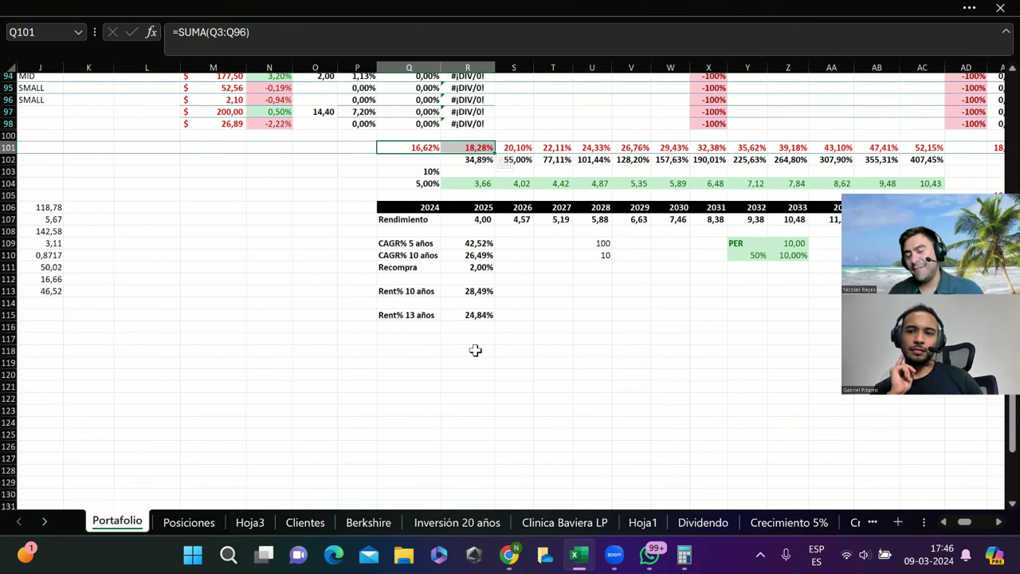
{"action": "left_click", "coordinate": [470, 159]}
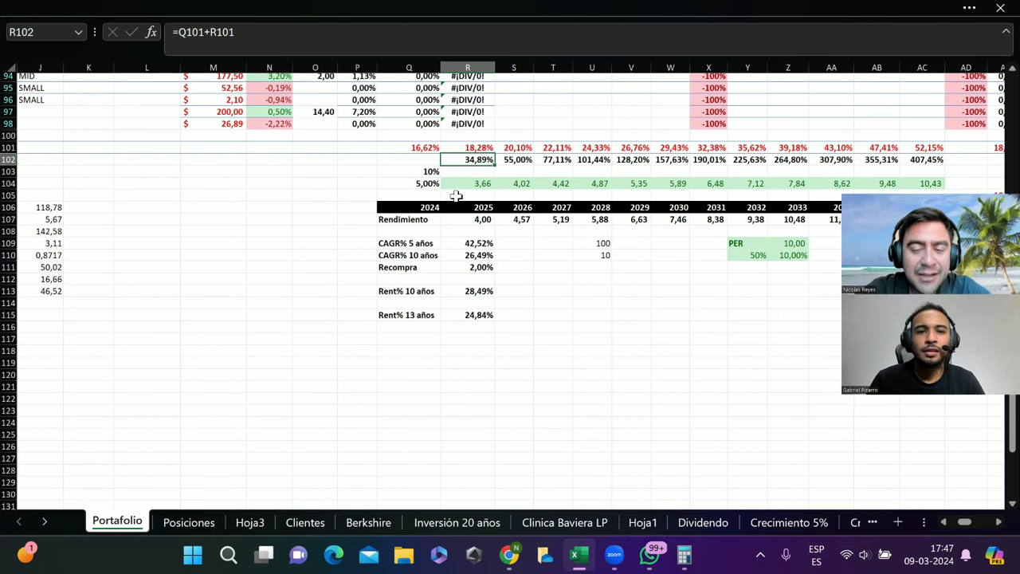
- Review the portfolio dividend projection from Q101 through 2036 and inspect the yield formula in Z110
{"action": "scroll", "coordinate": [456, 196], "scroll_direction": "up", "scroll_amount": 1}
{"action": "scroll", "coordinate": [457, 196], "scroll_direction": "up", "scroll_amount": 2}
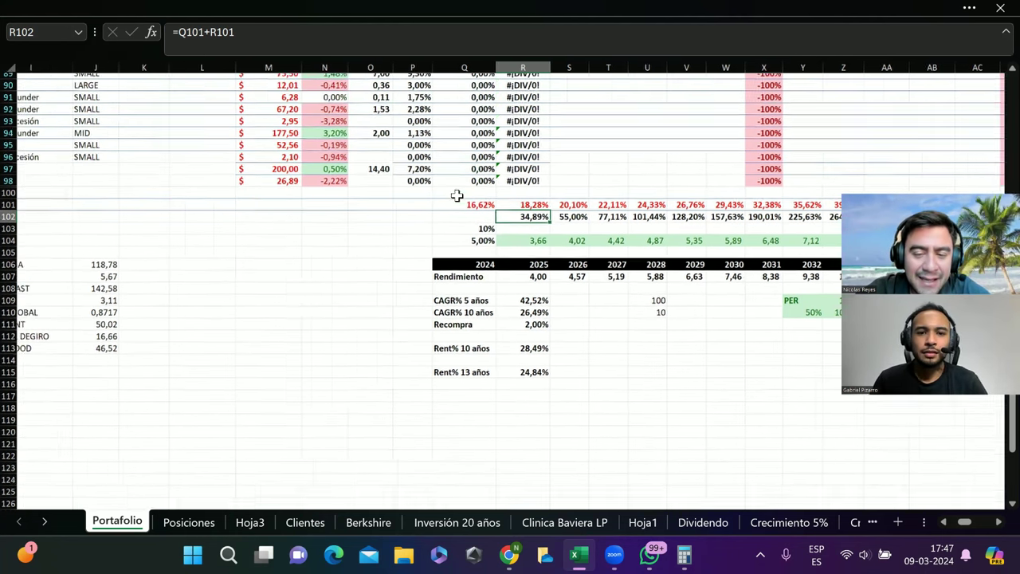
{"action": "scroll", "coordinate": [510, 220], "scroll_direction": "left", "scroll_amount": 1}
{"action": "left_click", "coordinate": [506, 233]}
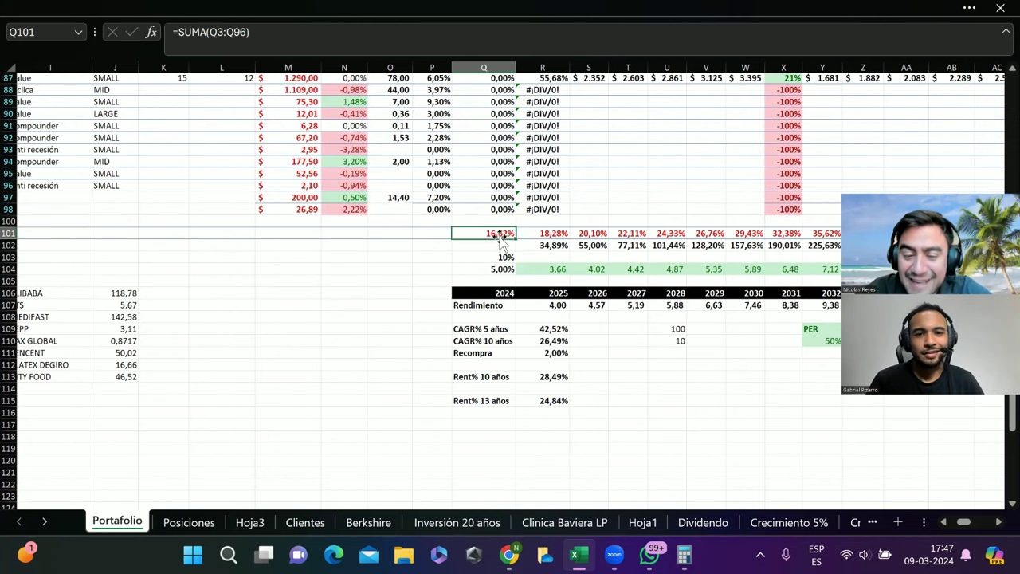
{"action": "scroll", "coordinate": [626, 335], "scroll_direction": "right", "scroll_amount": 2}
{"action": "scroll", "coordinate": [626, 335], "scroll_direction": "right", "scroll_amount": 3}
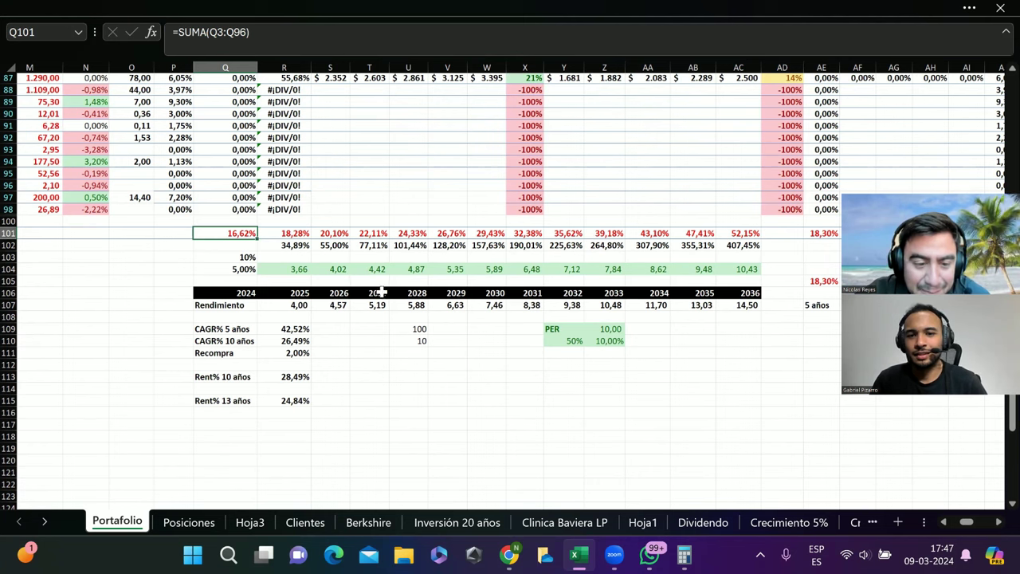
{"action": "left_click", "coordinate": [609, 342]}
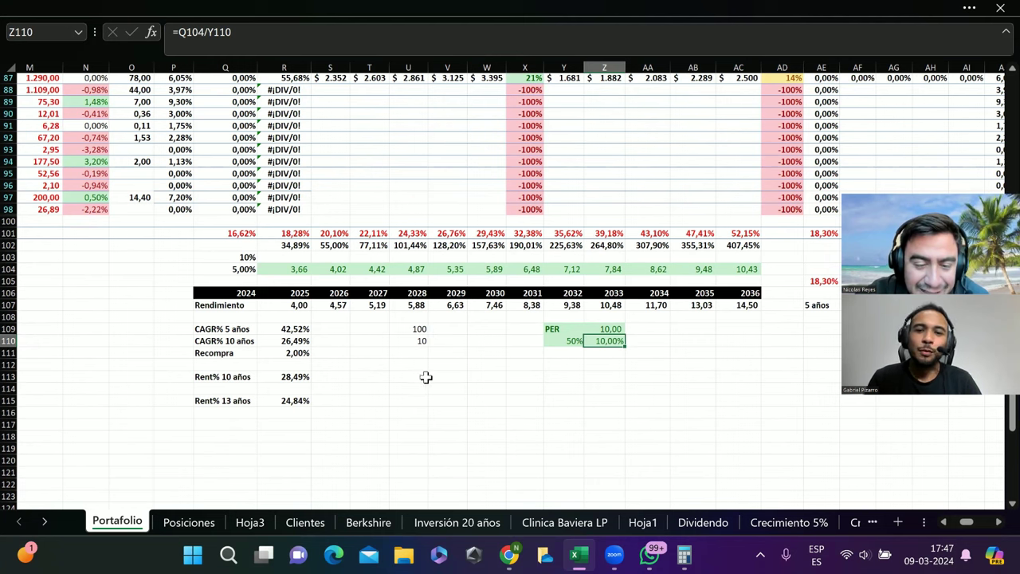
- Enter the formula =1/Q101*2 in cell U113
{"action": "left_click", "coordinate": [422, 377]}
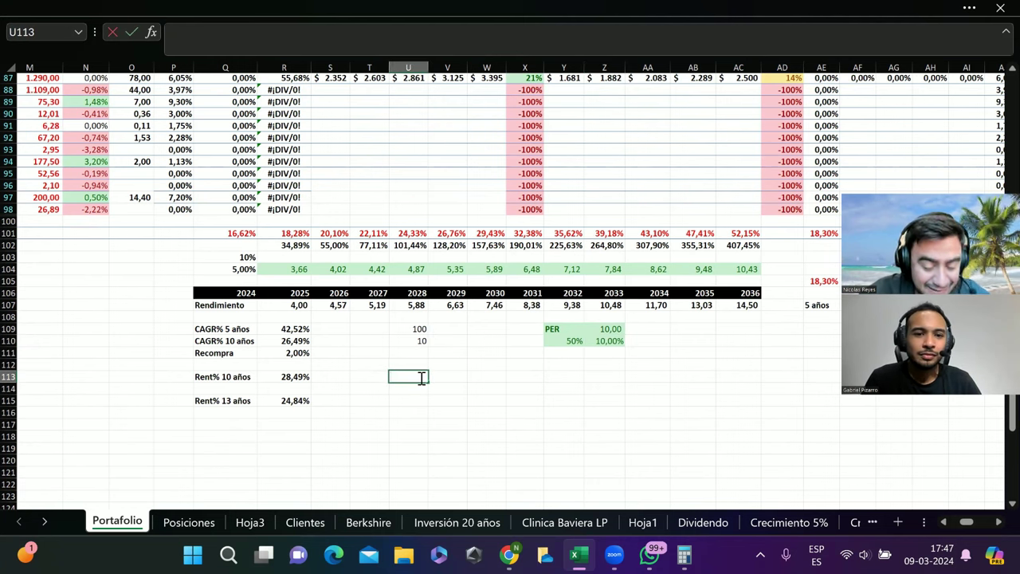
{"action": "type", "text": "="}
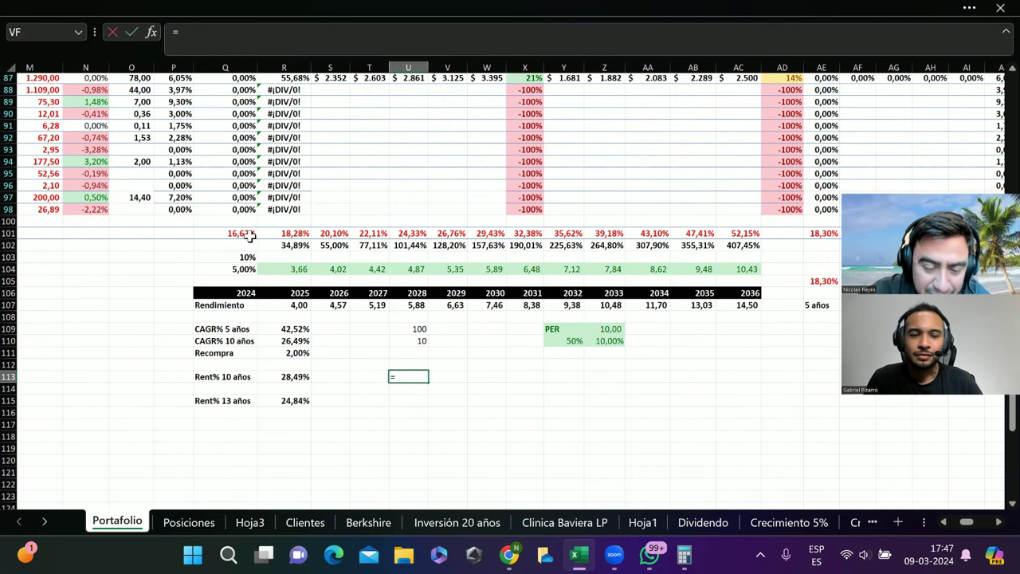
{"action": "type", "text": "1"}
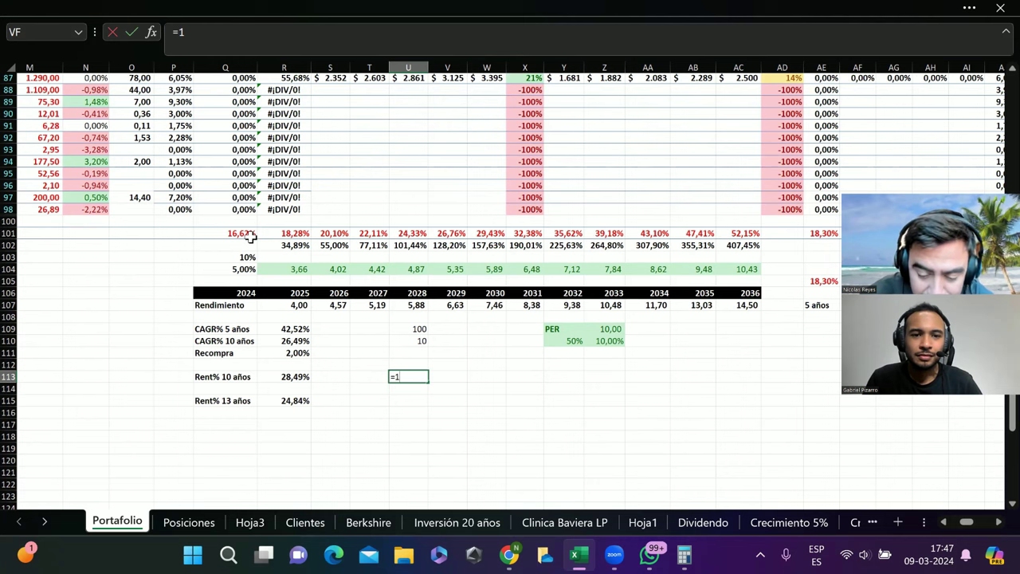
{"action": "type", "text": "/"}
{"action": "left_click", "coordinate": [249, 235]}
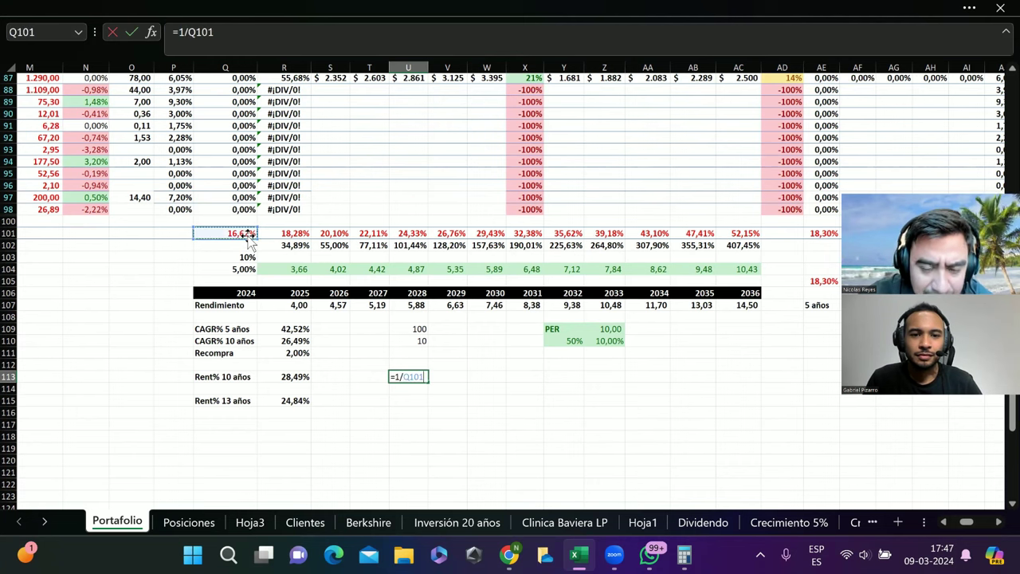
{"action": "type", "text": "*"}
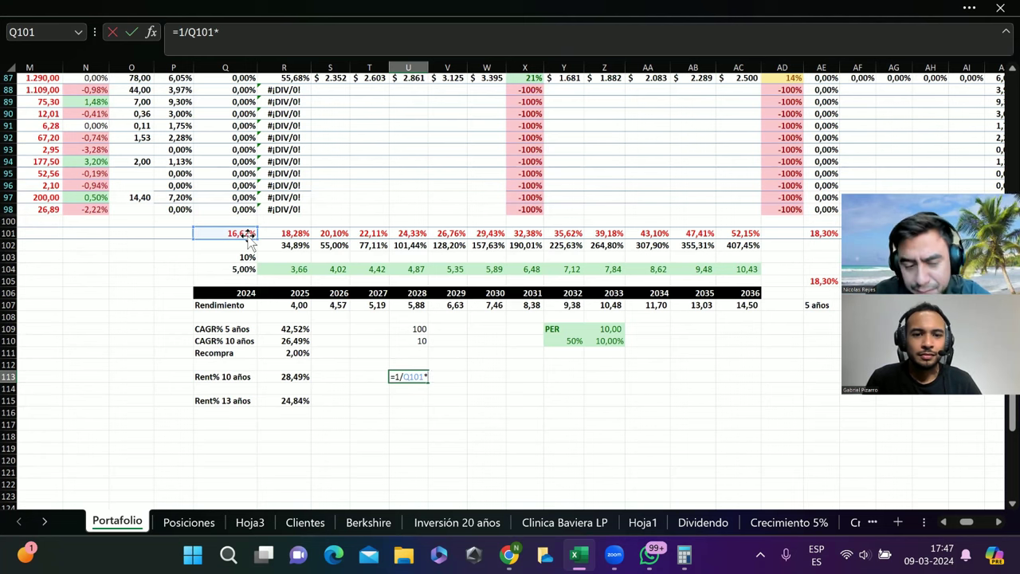
{"action": "type", "text": "2"}
{"action": "key", "text": "Return"}
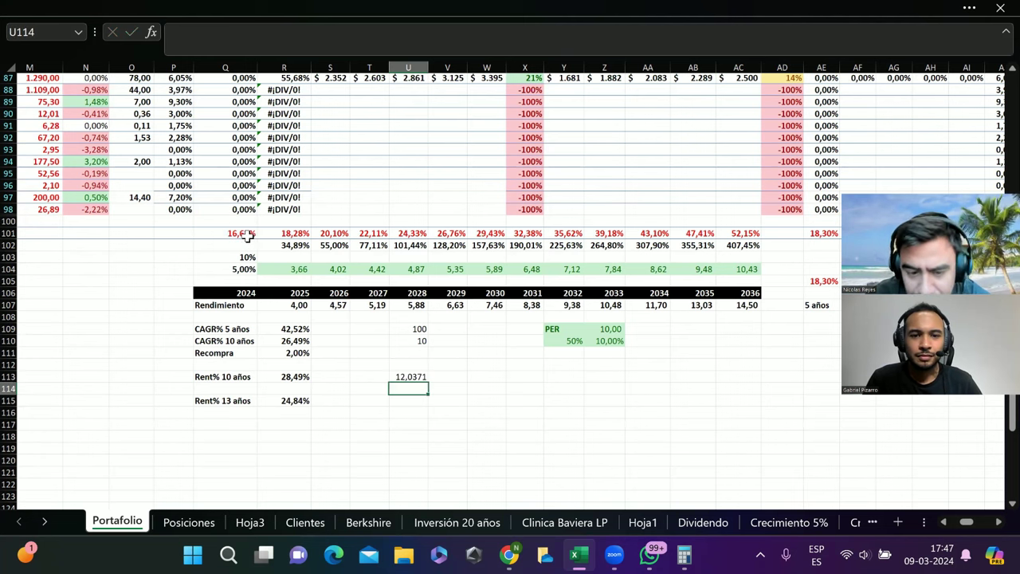
- Try to rework the U113 formula by removing the division sign before Q101
{"action": "double_click", "coordinate": [402, 376]}
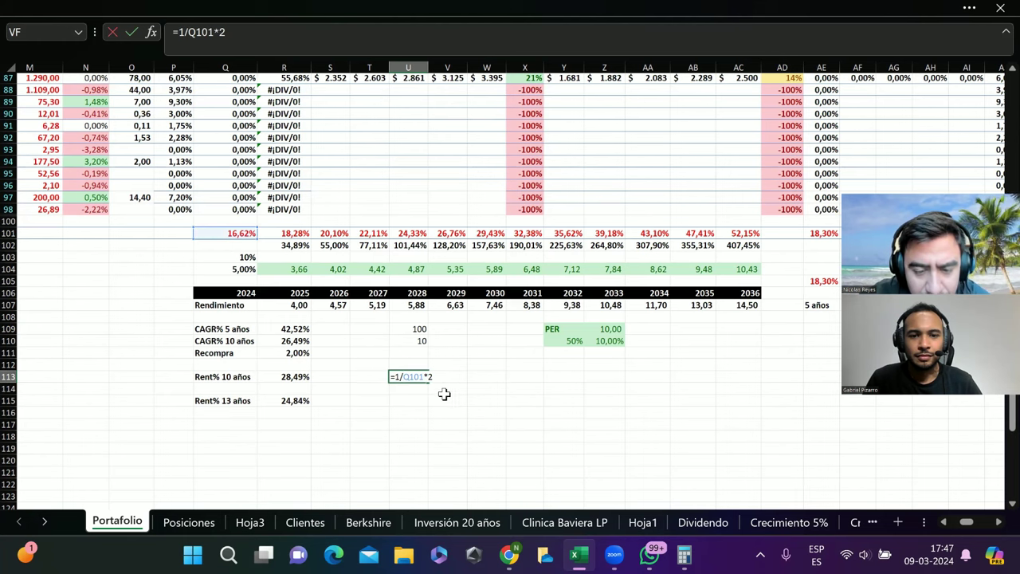
{"action": "key", "text": "Left"}
{"action": "key", "text": "Left"}
{"action": "key", "text": "Left"}
{"action": "key", "text": "Left"}
{"action": "key", "text": "Left"}
{"action": "key", "text": "Left"}
{"action": "key", "text": "BackSpace"}
{"action": "key", "text": "Return"}
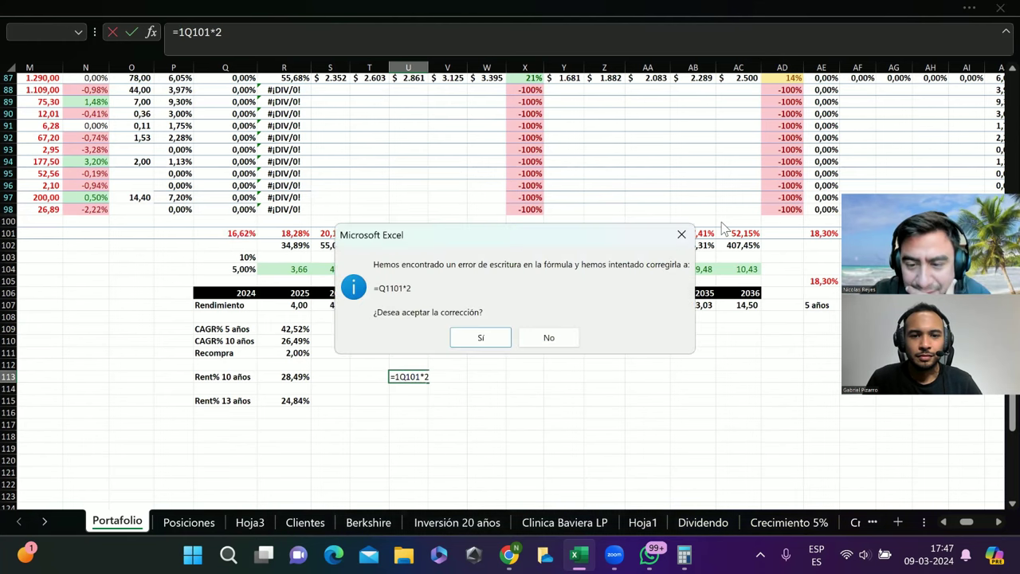
{"action": "left_click", "coordinate": [681, 234]}
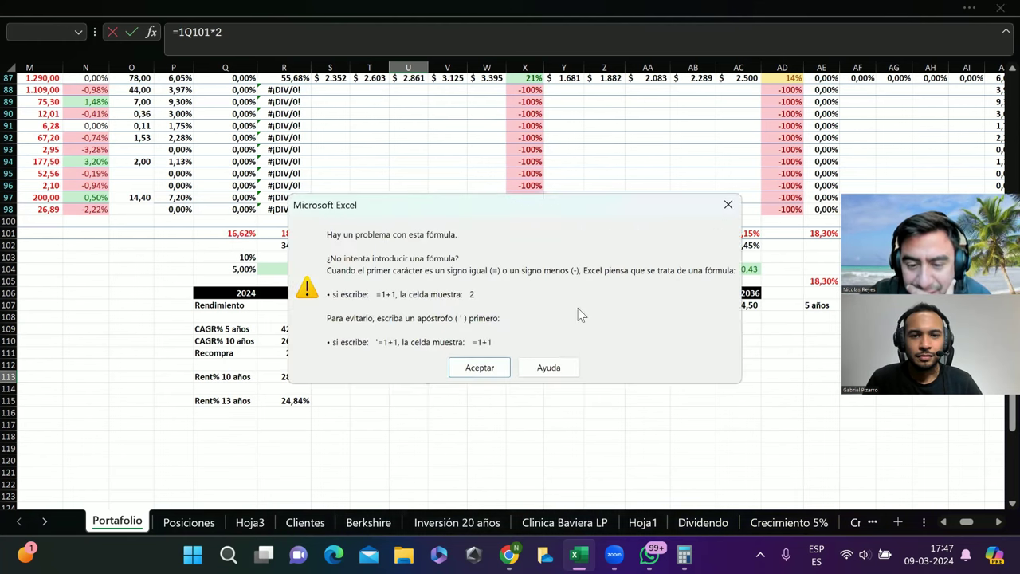
{"action": "left_click", "coordinate": [727, 205]}
{"action": "key", "text": "BackSpace"}
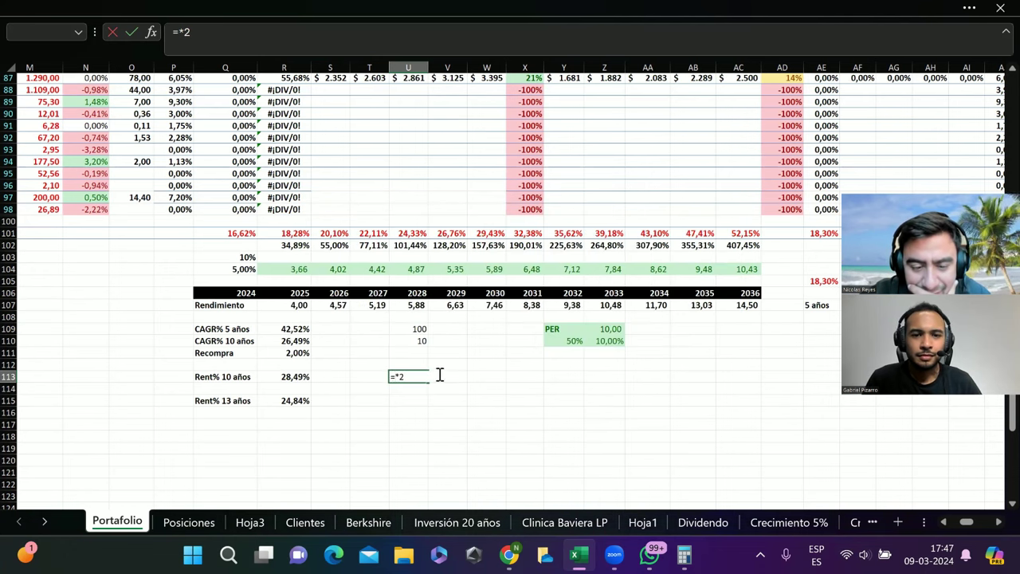
- Clear the trial formula from cell U113
{"action": "left_click", "coordinate": [409, 400]}
{"action": "key", "text": "BackSpace"}
{"action": "key", "text": "BackSpace"}
{"action": "key", "text": "BackSpace"}
{"action": "key", "text": "BackSpace"}
{"action": "key", "text": "BackSpace"}
{"action": "key", "text": "BackSpace"}
{"action": "key", "text": "BackSpace"}
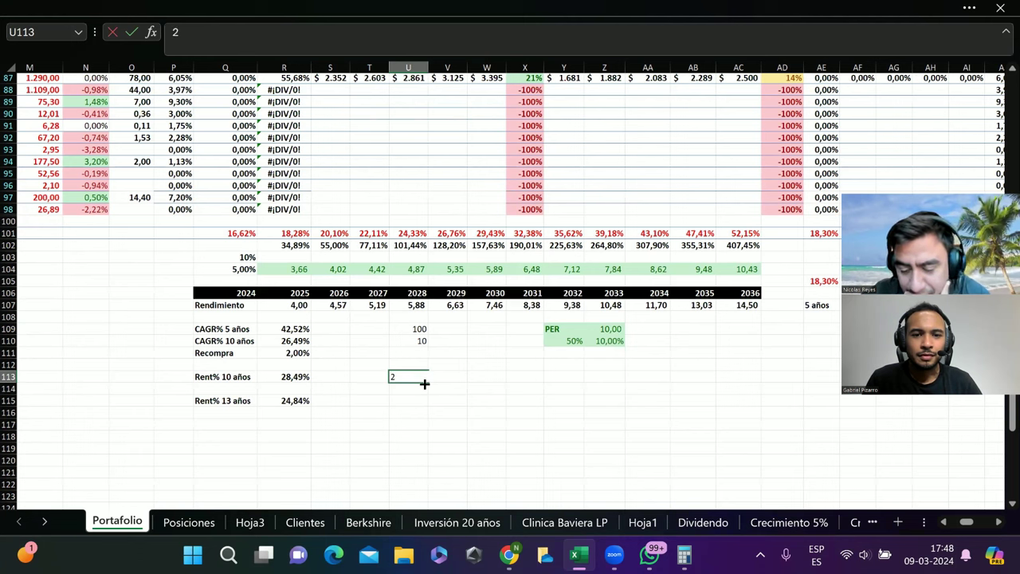
{"action": "key", "text": "Tab"}
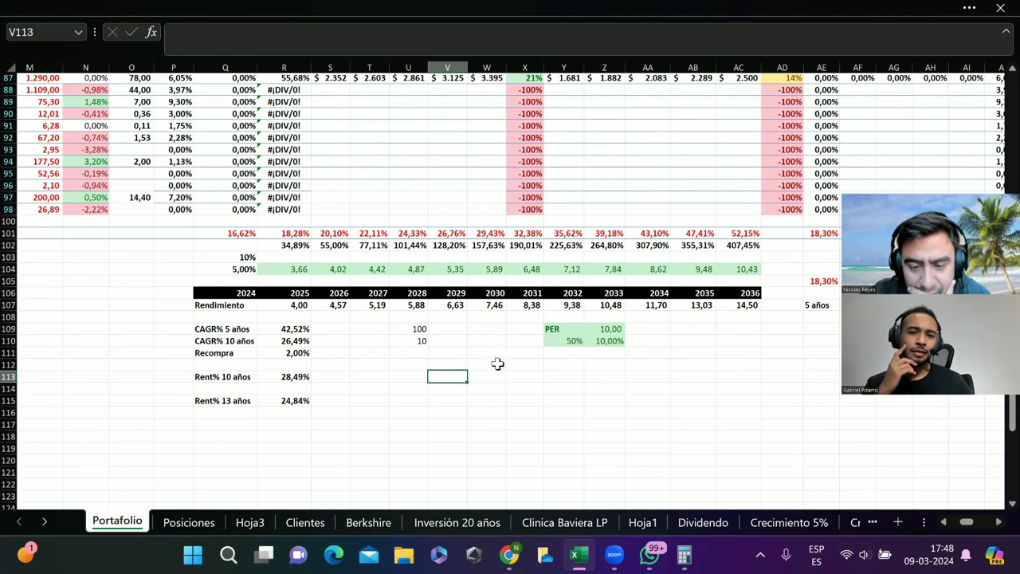
- Inspect the PER formula in Z109 and the cells referenced by the formula in Z110
{"action": "left_click", "coordinate": [607, 329]}
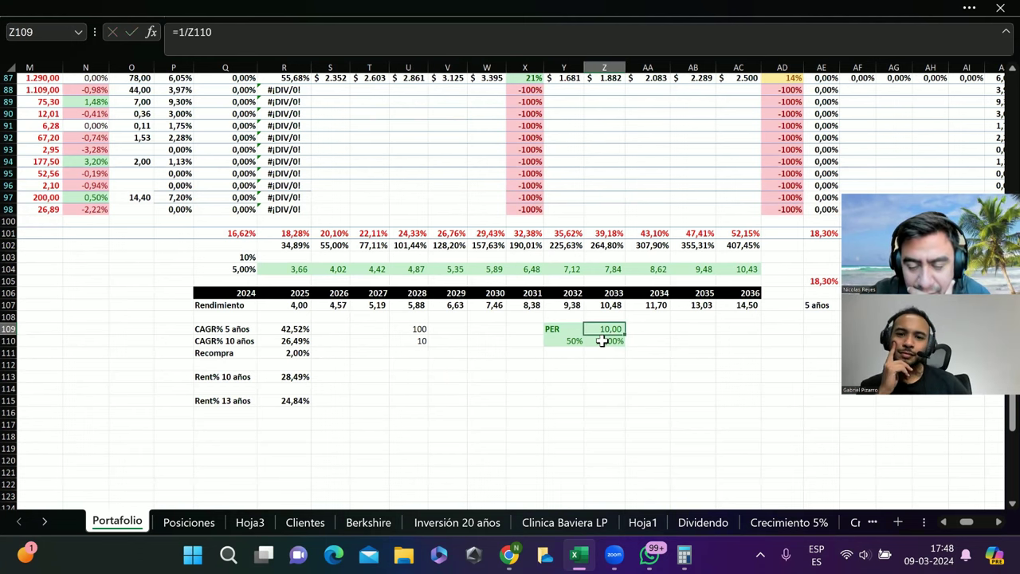
{"action": "double_click", "coordinate": [604, 342]}
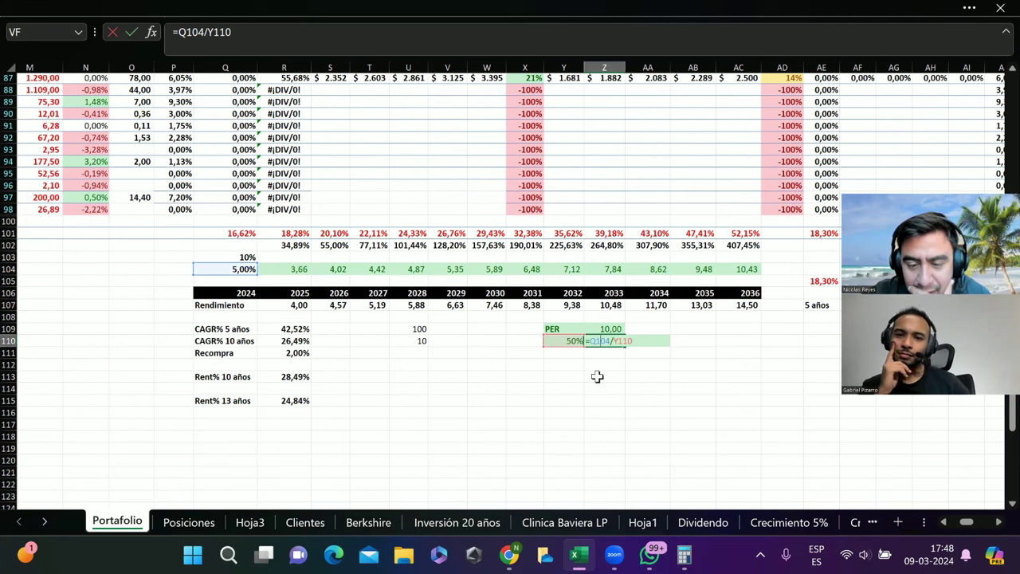
{"action": "key", "text": "Return"}
- Enter a payout assumption of 70% in cell U113
{"action": "left_click", "coordinate": [411, 376]}
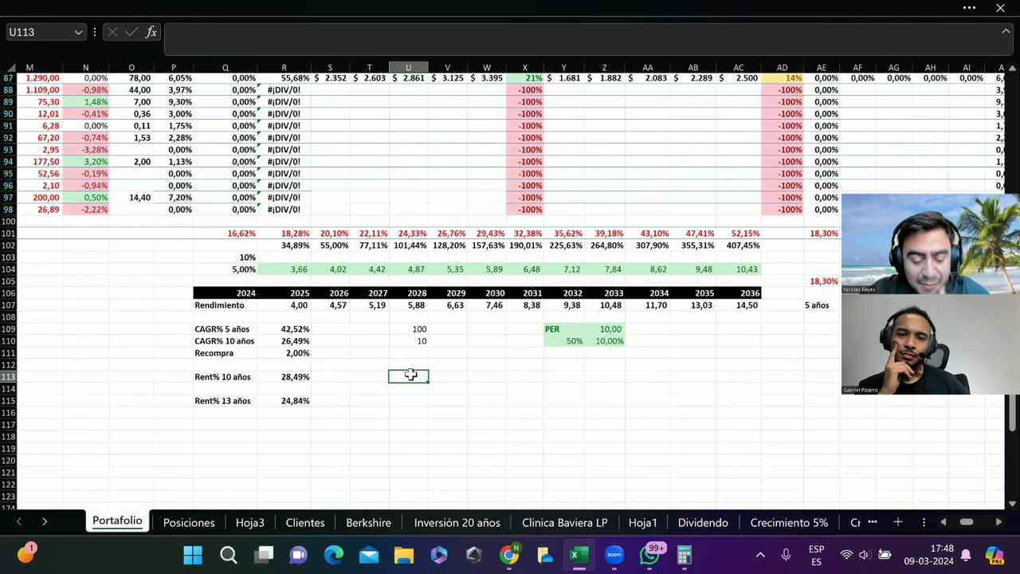
{"action": "type", "text": "50"}
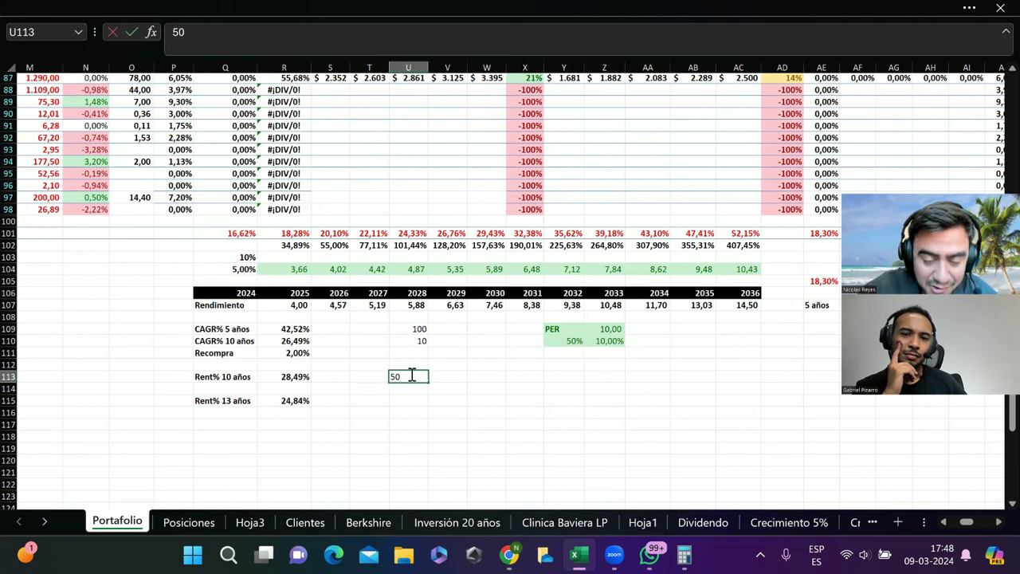
{"action": "type", "text": "%"}
{"action": "key", "text": "BackSpace"}
{"action": "key", "text": "BackSpace"}
{"action": "key", "text": "BackSpace"}
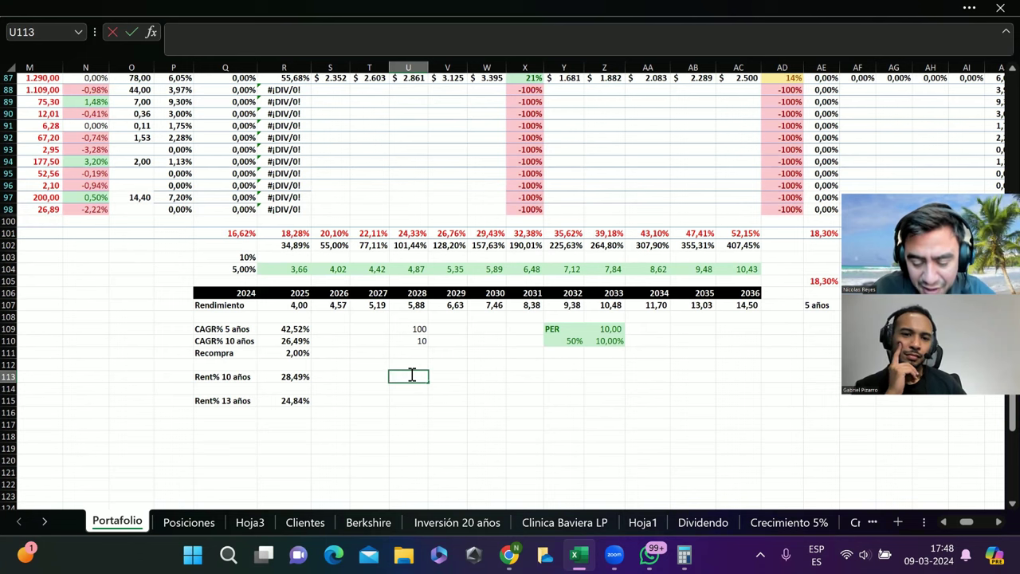
{"action": "type", "text": "70%"}
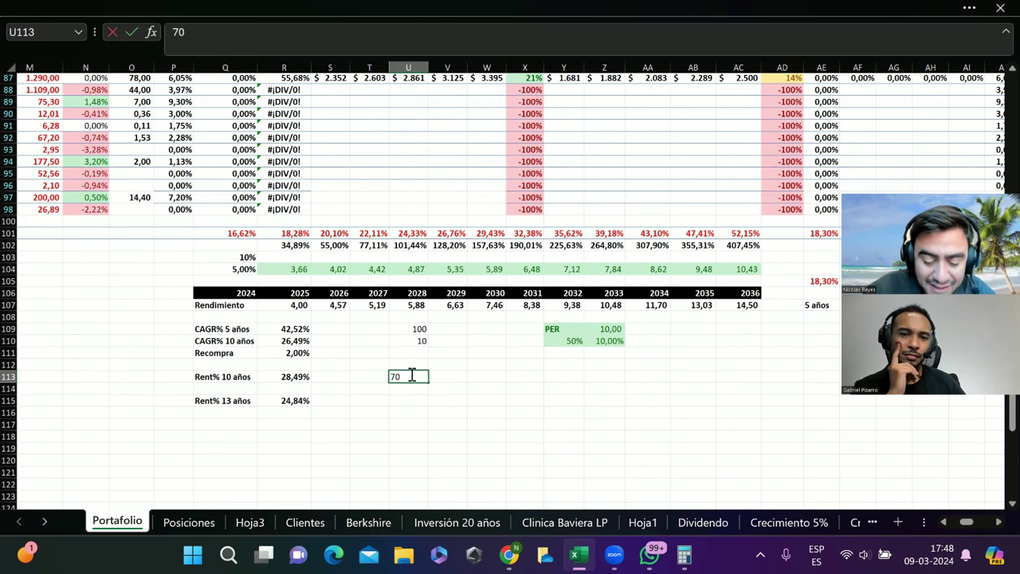
- Divide the portfolio's total dividend yield by the payout in cell V113 with the formula =Q101/U113
{"action": "left_click", "coordinate": [458, 377]}
{"action": "type", "text": "="}
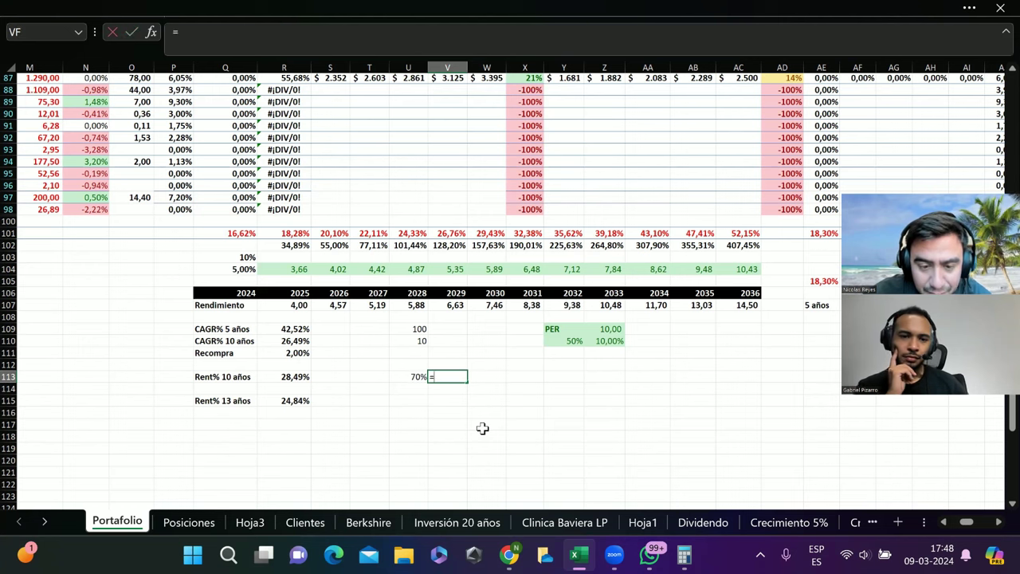
{"action": "left_click", "coordinate": [241, 234]}
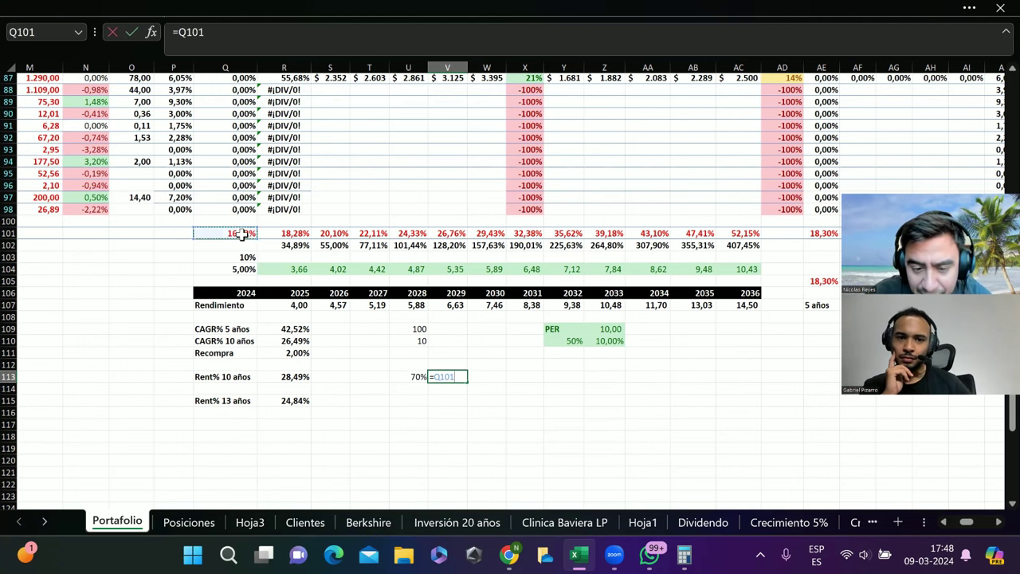
{"action": "type", "text": "/"}
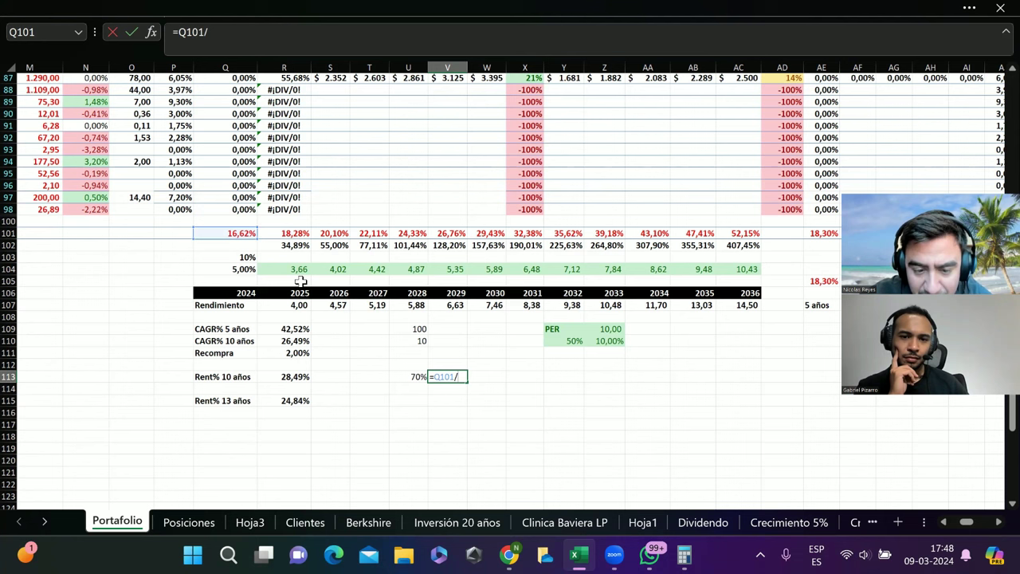
{"action": "left_click", "coordinate": [406, 376]}
{"action": "key", "text": "Return"}
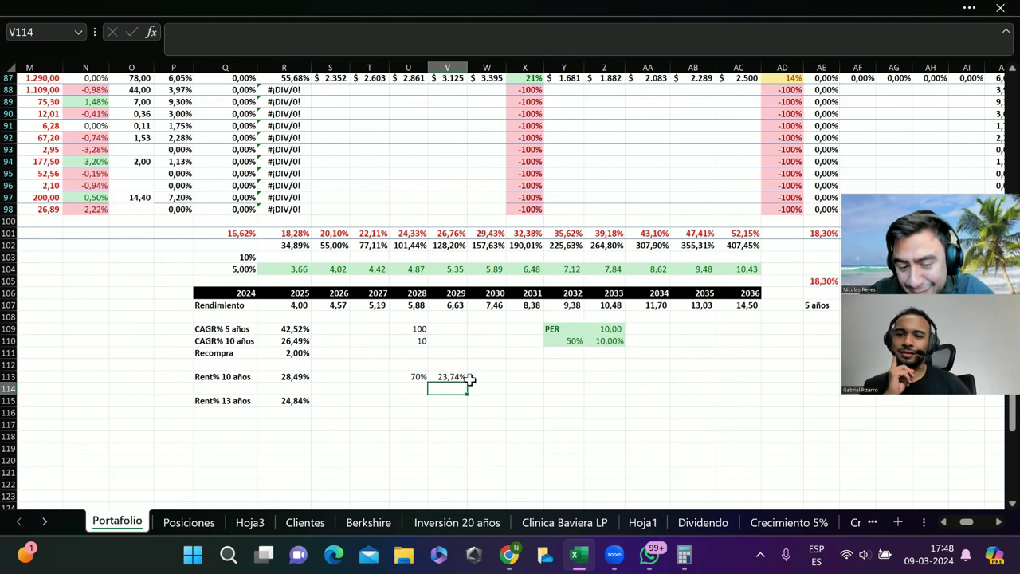
- Calculate the implied PER in cell U115 with the formula =1/V113
{"action": "left_click", "coordinate": [414, 398]}
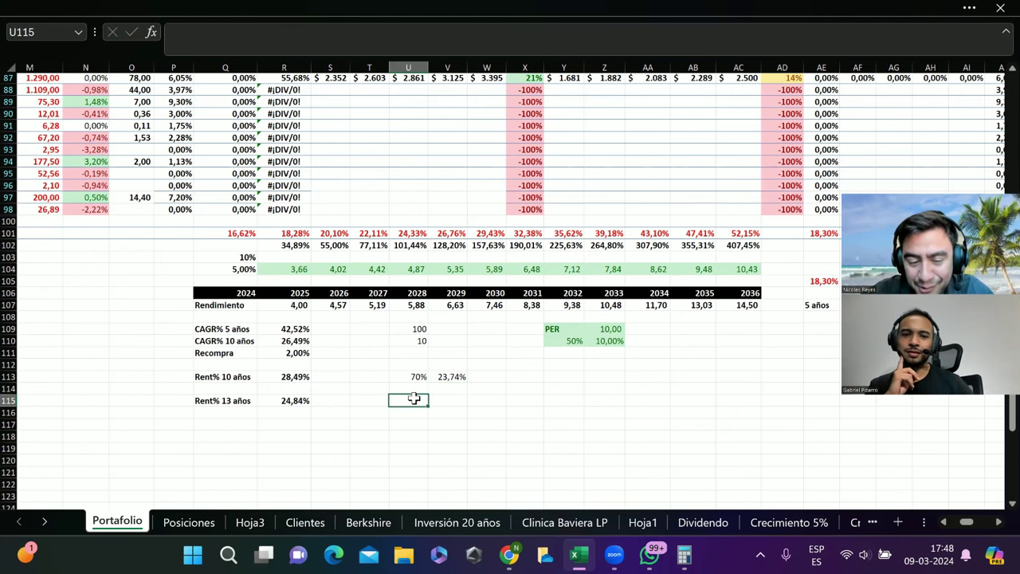
{"action": "type", "text": "="}
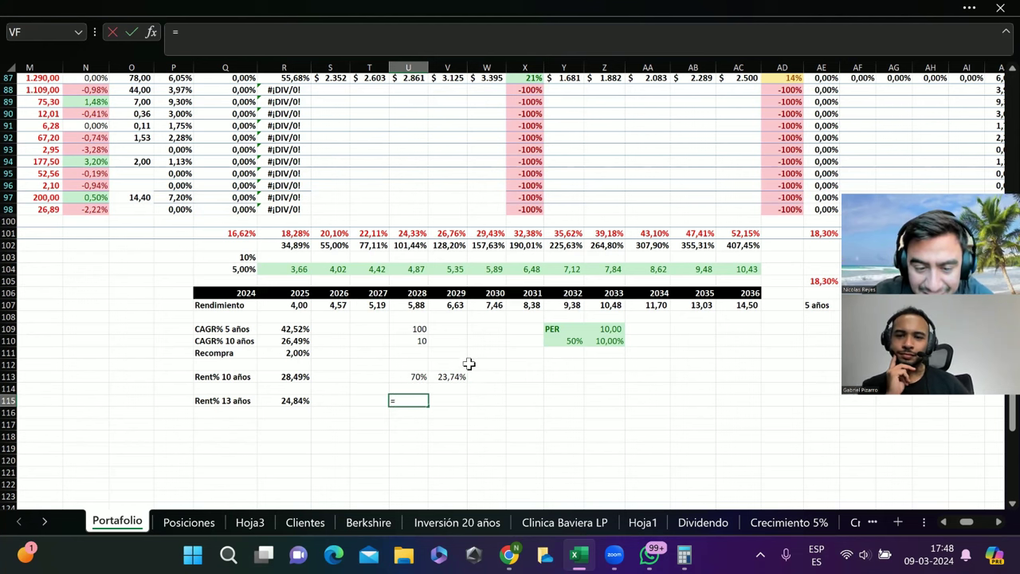
{"action": "type", "text": "1"}
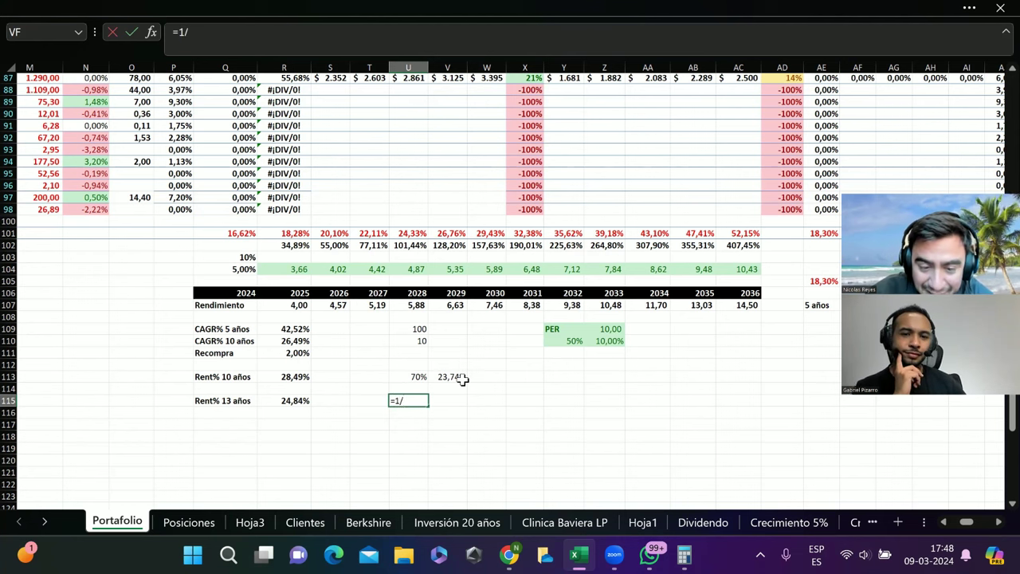
{"action": "type", "text": "/"}
{"action": "left_click", "coordinate": [462, 378]}
{"action": "key", "text": "Return"}
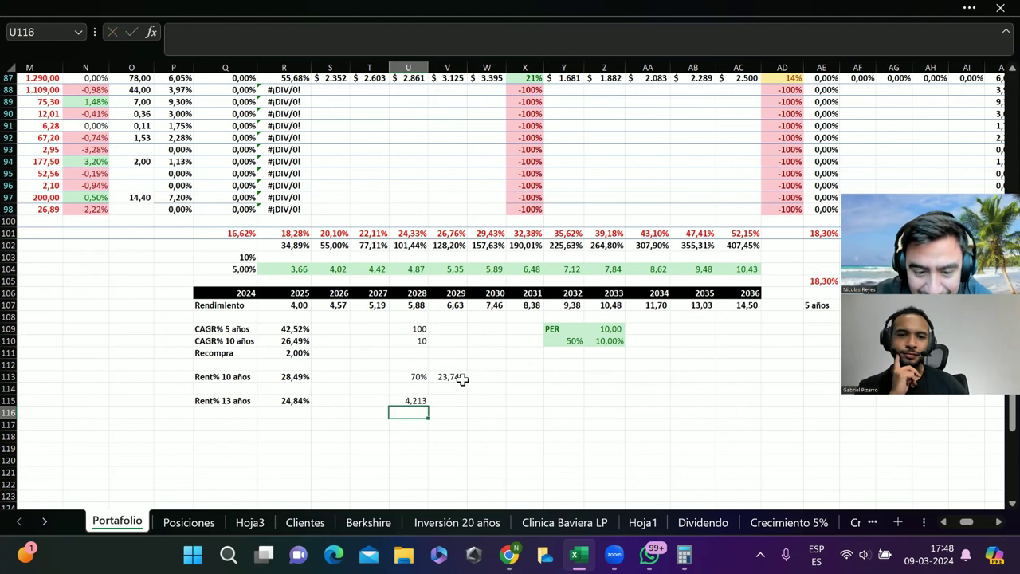
{"action": "left_click", "coordinate": [410, 400]}
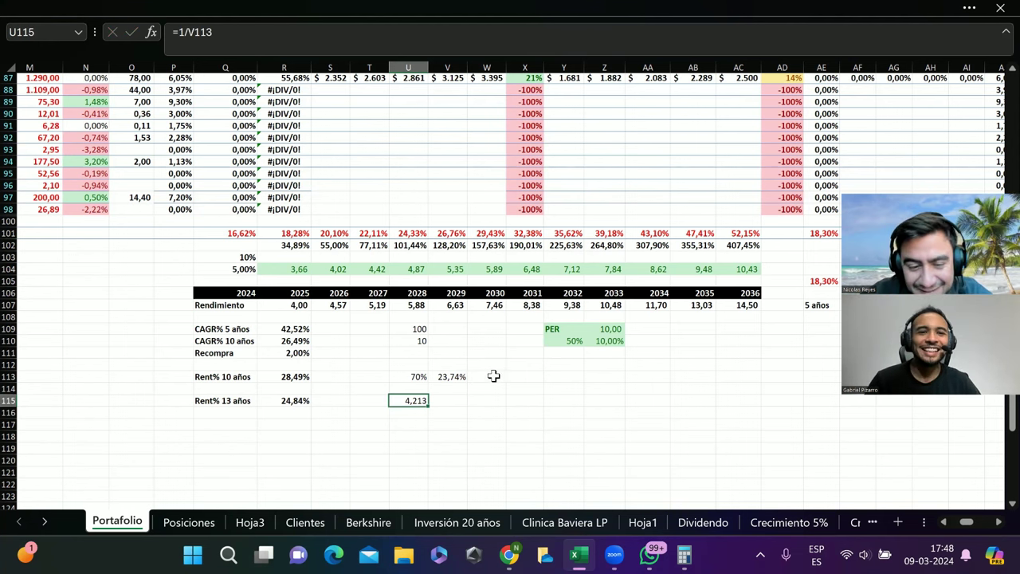
- Clear the trial payout and PER calculation from the range U112:V115
{"action": "left_click", "coordinate": [407, 362]}
{"action": "left_click_drag", "start_coordinate": [406, 362], "coordinate": [458, 364]}
{"action": "left_click", "coordinate": [467, 405], "text": "shift"}
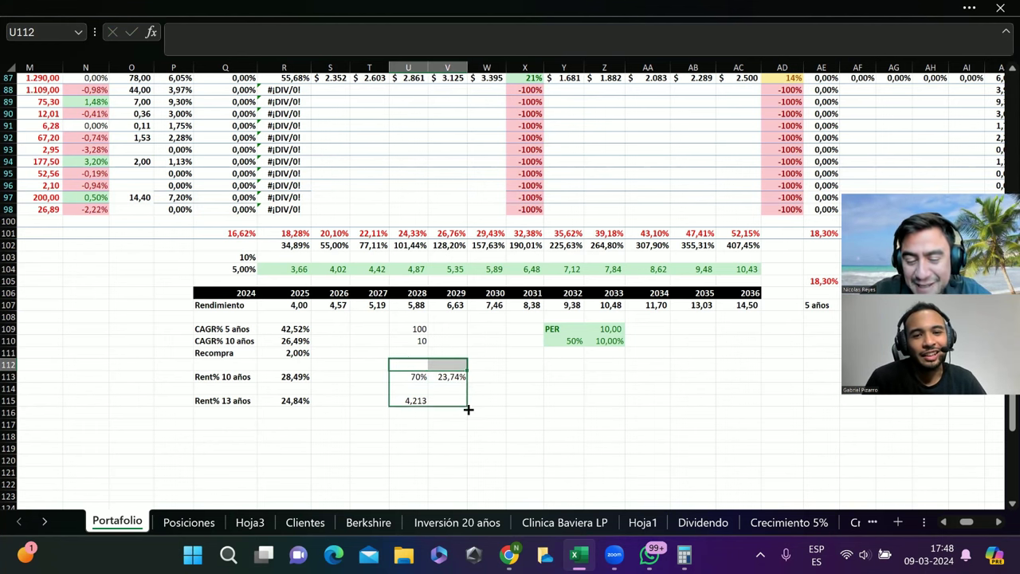
{"action": "key", "text": "Delete"}
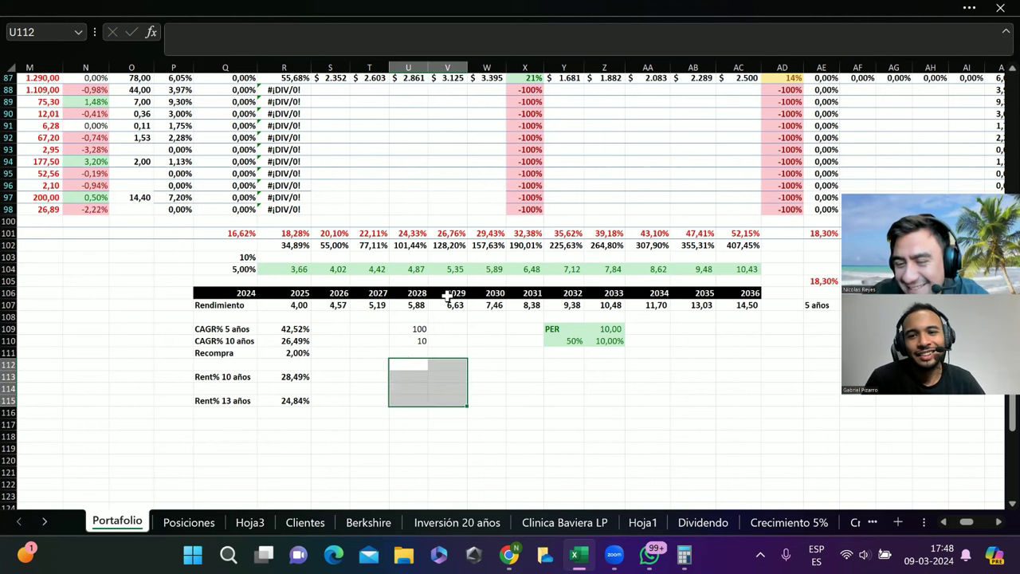
- Review the portfolio's companies from Pax Global Technology to iShares MSCI Taiwan ETF, along with the dividend, payout and target price columns
{"action": "scroll", "coordinate": [449, 297], "scroll_direction": "up", "scroll_amount": 12}
{"action": "scroll", "coordinate": [448, 296], "scroll_direction": "up", "scroll_amount": 17}
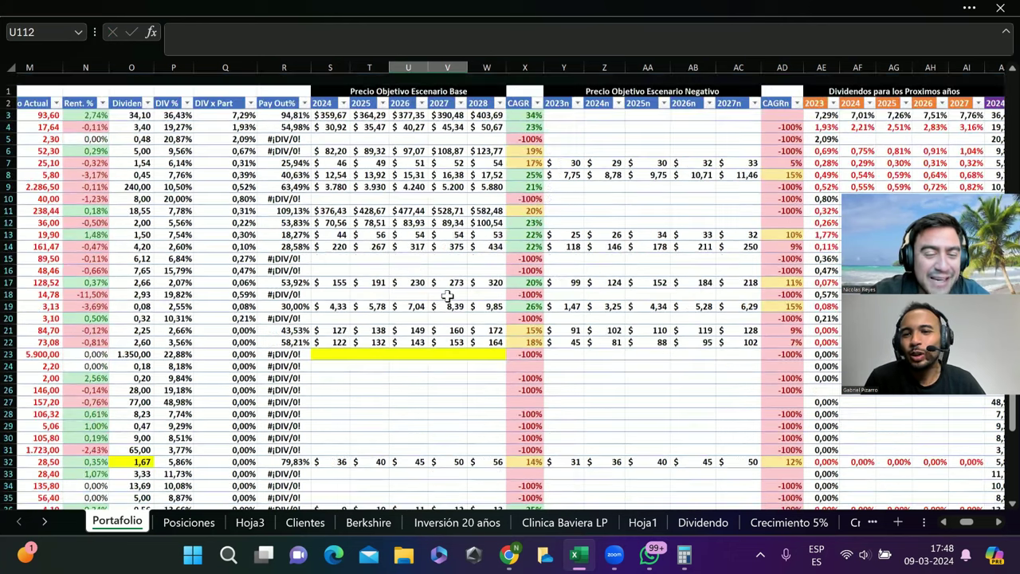
{"action": "scroll", "coordinate": [448, 296], "scroll_direction": "left", "scroll_amount": 3}
{"action": "scroll", "coordinate": [449, 297], "scroll_direction": "left", "scroll_amount": 4}
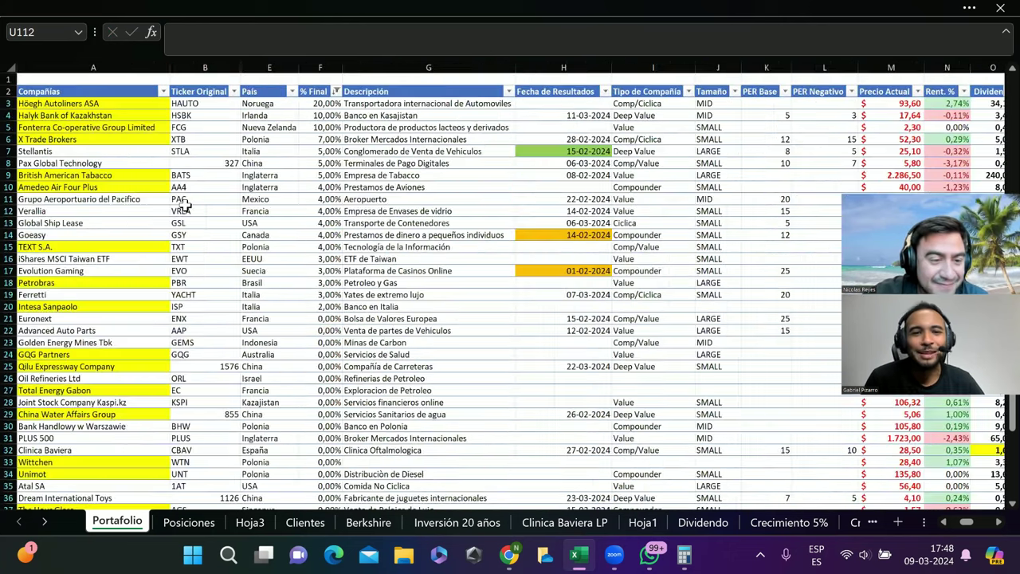
{"action": "left_click_drag", "start_coordinate": [128, 163], "coordinate": [136, 255]}
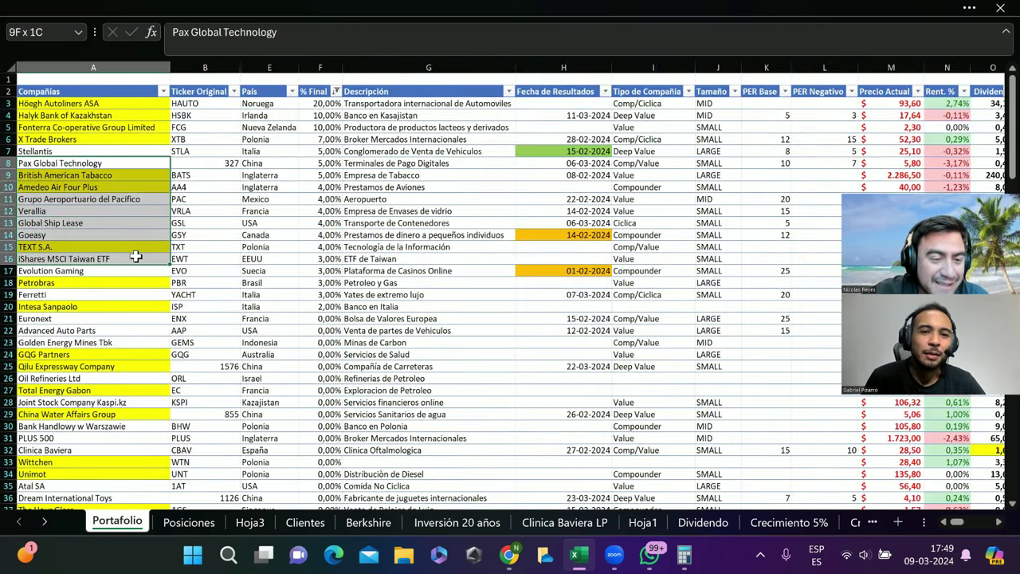
{"action": "scroll", "coordinate": [266, 333], "scroll_direction": "right", "scroll_amount": 4}
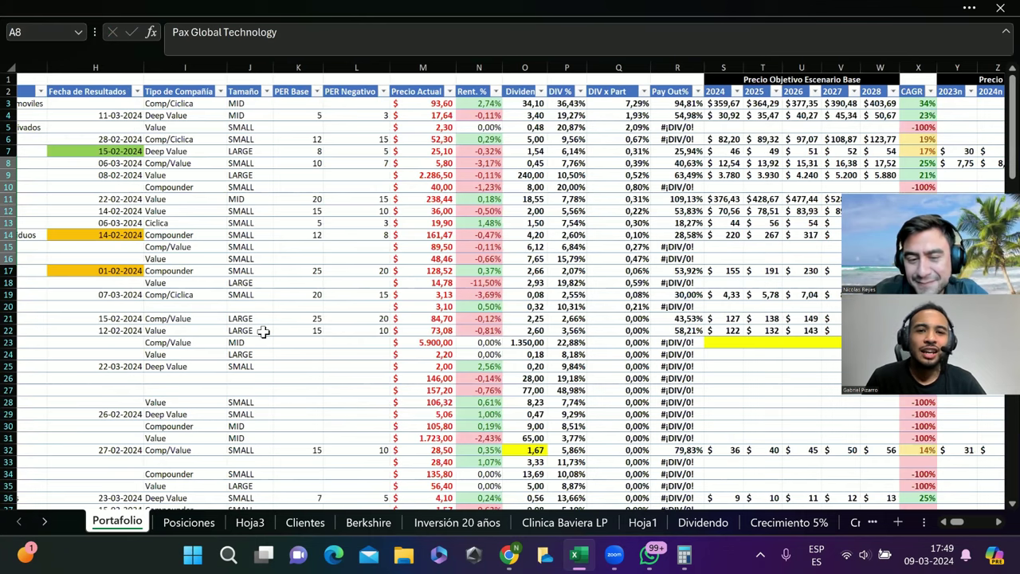
{"action": "scroll", "coordinate": [263, 332], "scroll_direction": "right", "scroll_amount": 1}
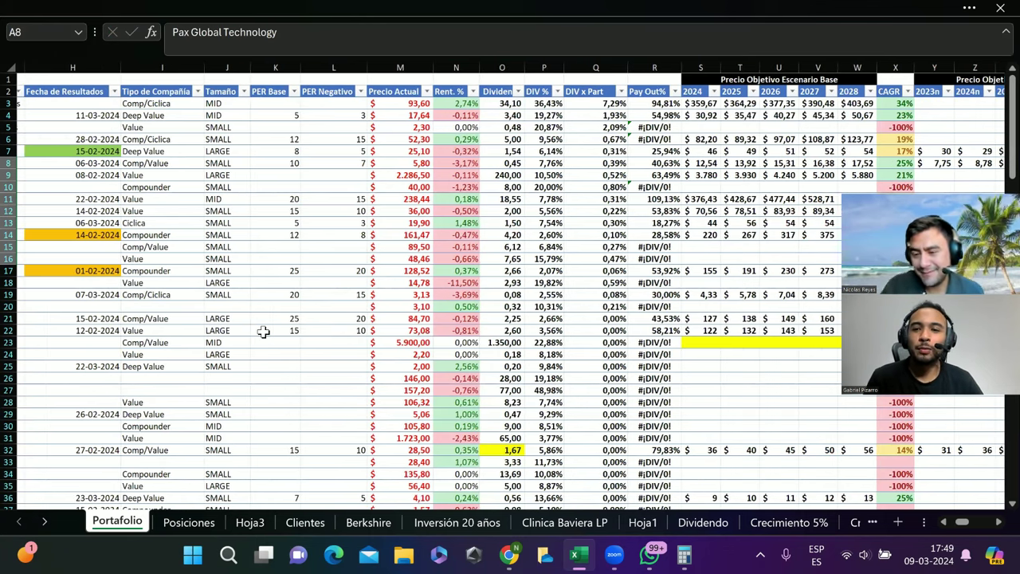